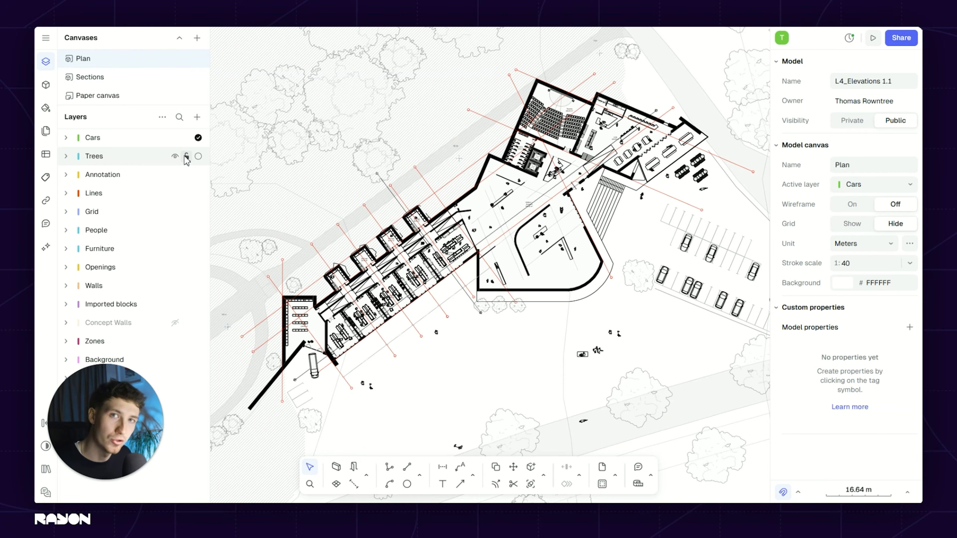
Step: Dismiss the new-canvas choices without adding one and switch to the Sections canvas
{"action": "left_click", "coordinate": [198, 38]}
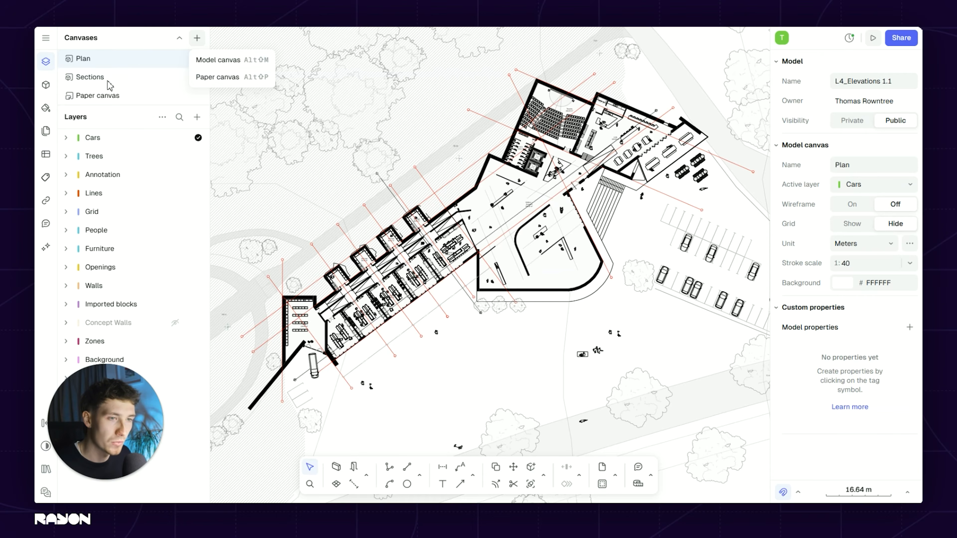
{"action": "left_click", "coordinate": [125, 79]}
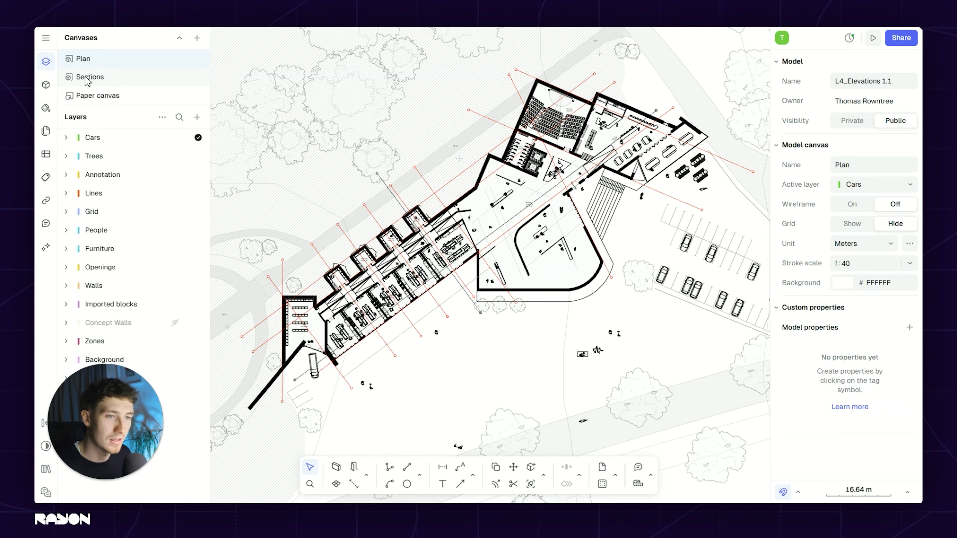
{"action": "left_click", "coordinate": [110, 80]}
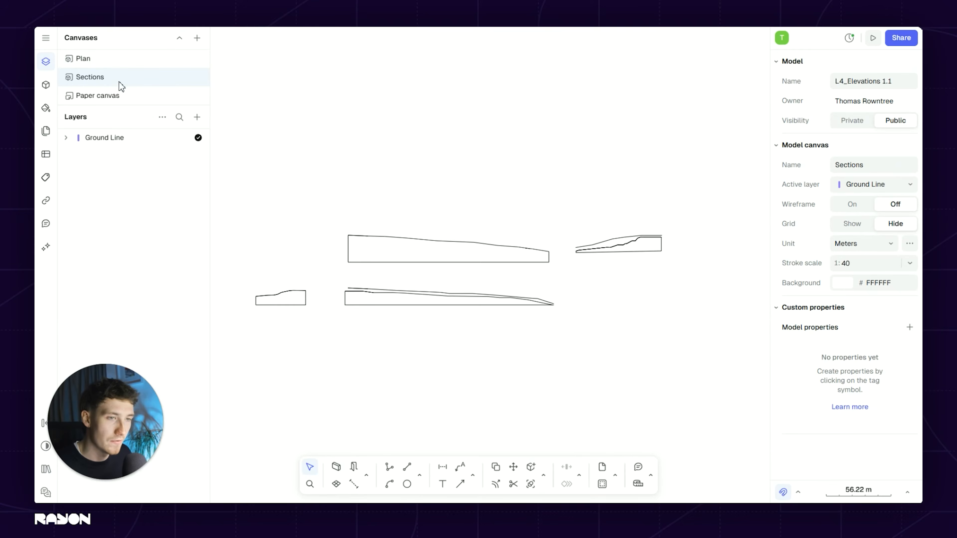
{"action": "scroll", "coordinate": [449, 208], "scroll_direction": "down", "scroll_amount": 5}
{"action": "scroll", "coordinate": [428, 274], "scroll_direction": "up", "scroll_amount": 3}
{"action": "scroll", "coordinate": [428, 275], "scroll_direction": "up", "scroll_amount": 2}
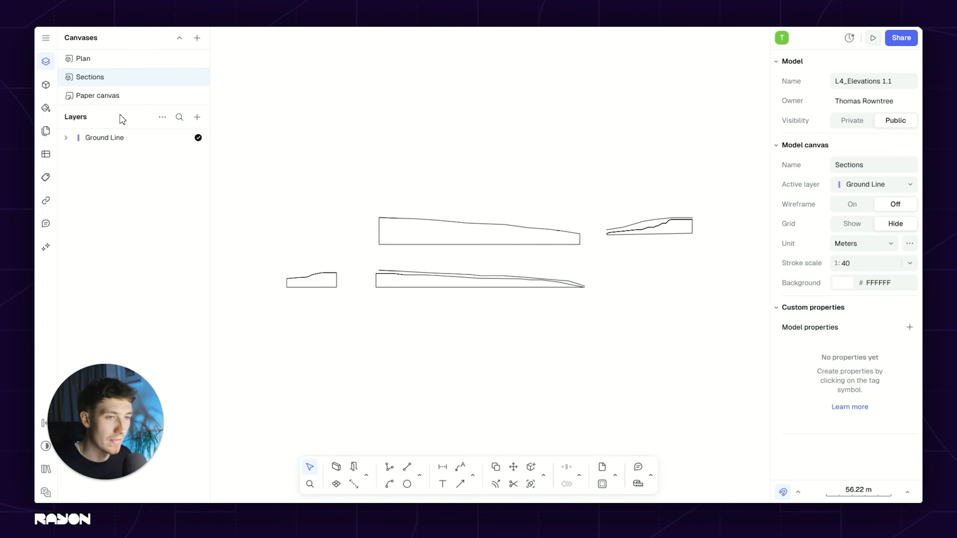
Step: Look at the Paper canvas, recentre its page, then return to the Sections canvas
{"action": "left_click", "coordinate": [131, 101]}
{"action": "scroll", "coordinate": [498, 268], "scroll_direction": "up", "scroll_amount": 4}
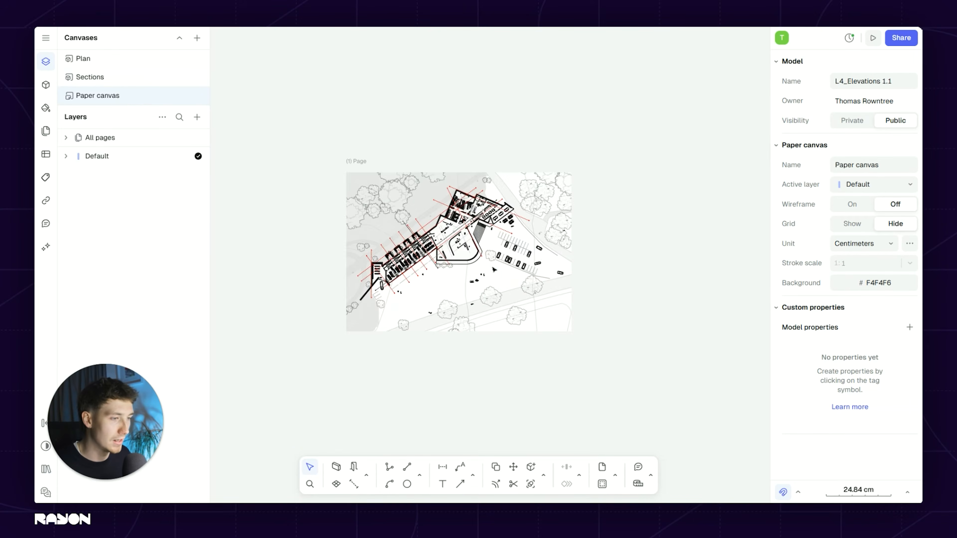
{"action": "middle_click_drag", "start_coordinate": [327, 200], "coordinate": [352, 205]}
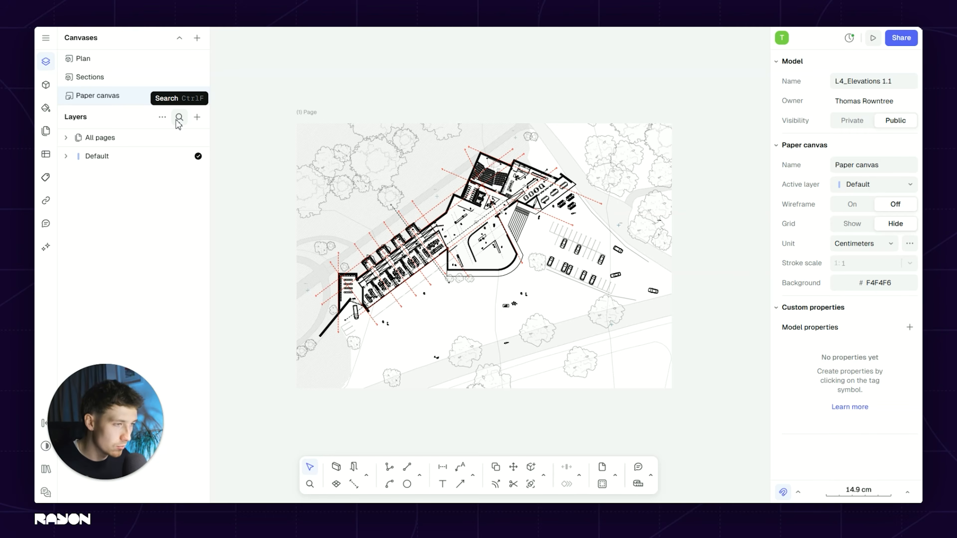
{"action": "left_click", "coordinate": [132, 76]}
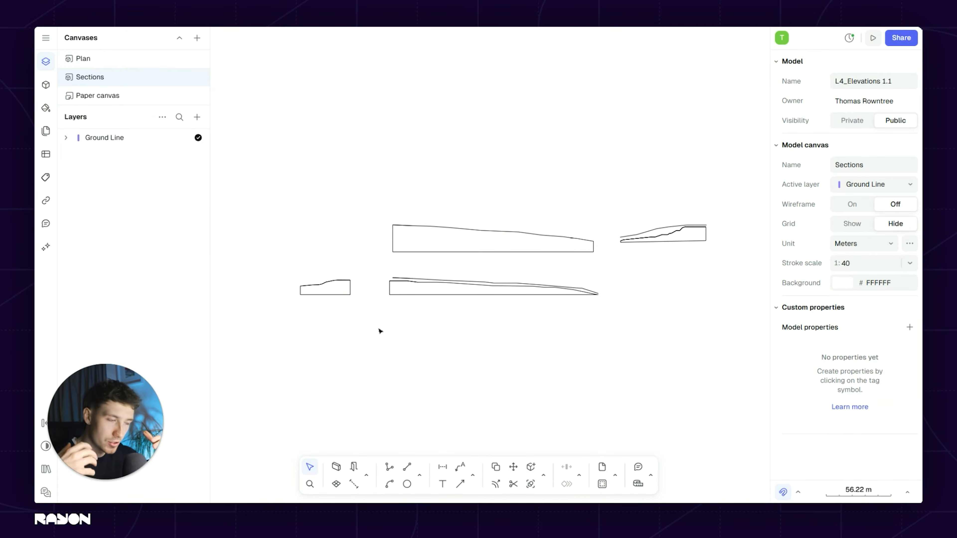
{"action": "scroll", "coordinate": [380, 330], "scroll_direction": "up", "scroll_amount": 3}
{"action": "scroll", "coordinate": [367, 298], "scroll_direction": "down", "scroll_amount": 3}
{"action": "middle_click_drag", "start_coordinate": [469, 296], "coordinate": [452, 308]}
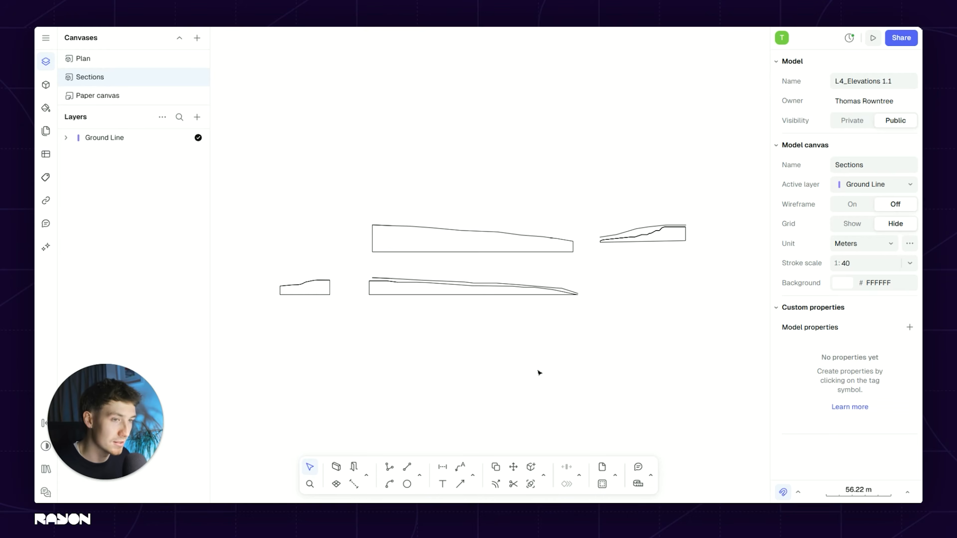
{"action": "left_click_drag", "start_coordinate": [347, 188], "coordinate": [716, 275]}
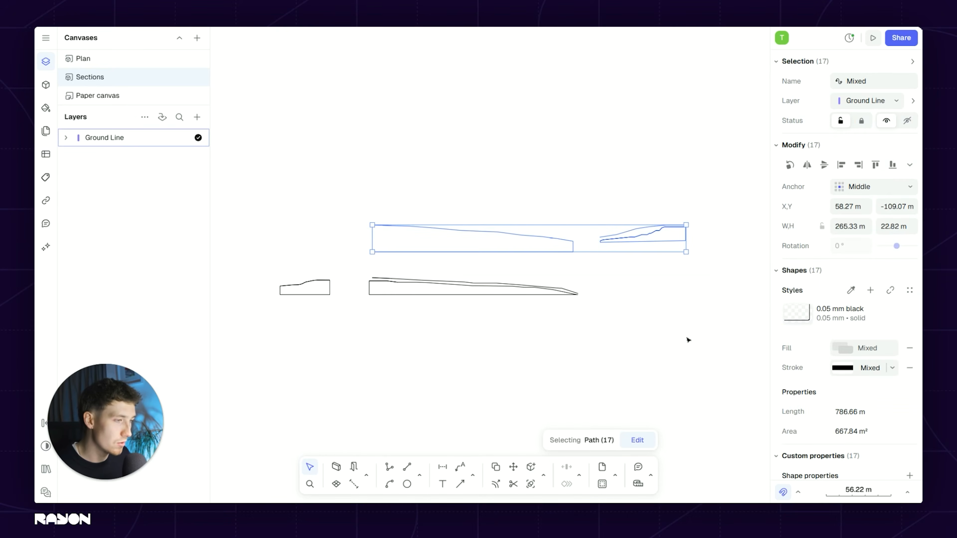
{"action": "key", "text": "Escape"}
{"action": "scroll", "coordinate": [440, 238], "scroll_direction": "up", "scroll_amount": 3}
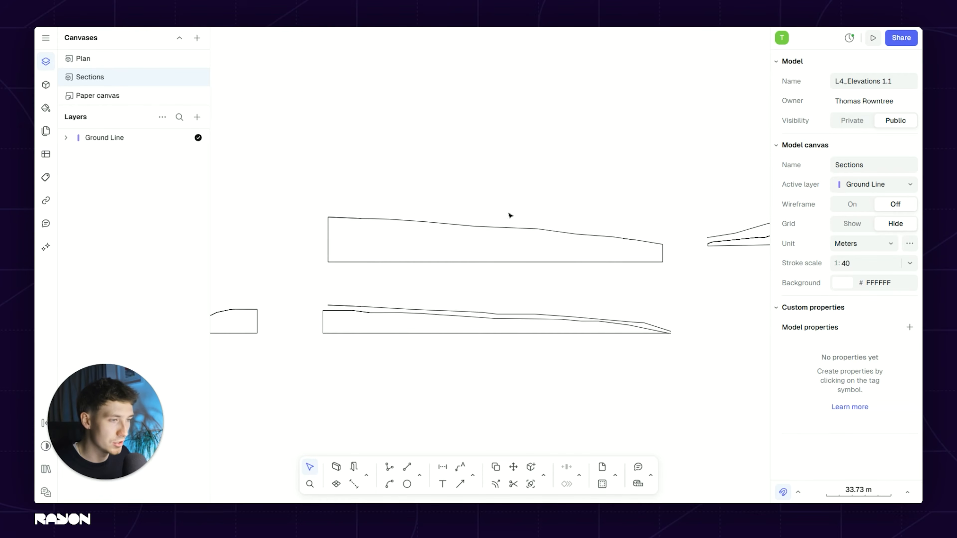
{"action": "scroll", "coordinate": [603, 257], "scroll_direction": "right", "scroll_amount": 5}
{"action": "scroll", "coordinate": [636, 245], "scroll_direction": "up", "scroll_amount": 5}
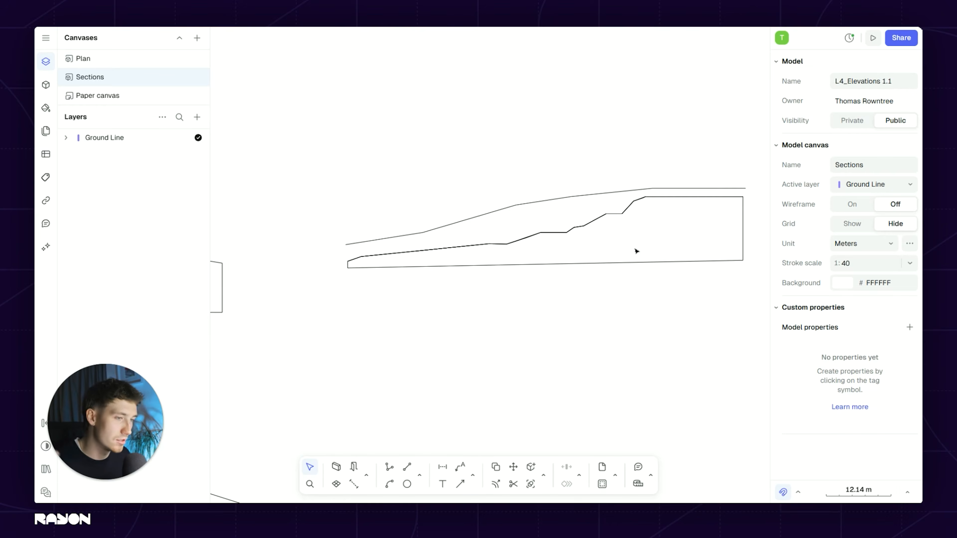
{"action": "scroll", "coordinate": [634, 255], "scroll_direction": "down", "scroll_amount": 5}
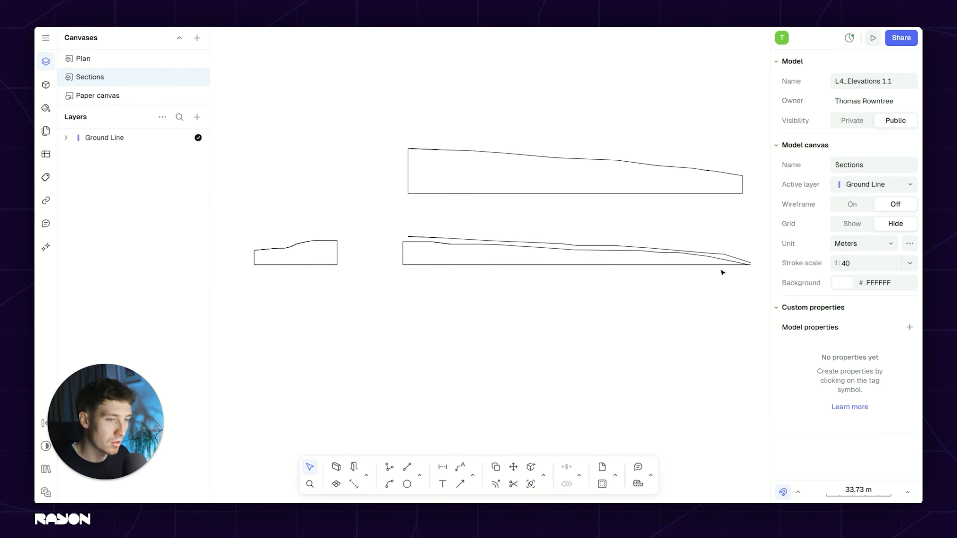
{"action": "scroll", "coordinate": [547, 260], "scroll_direction": "right", "scroll_amount": 3}
{"action": "scroll", "coordinate": [546, 260], "scroll_direction": "up", "scroll_amount": 3}
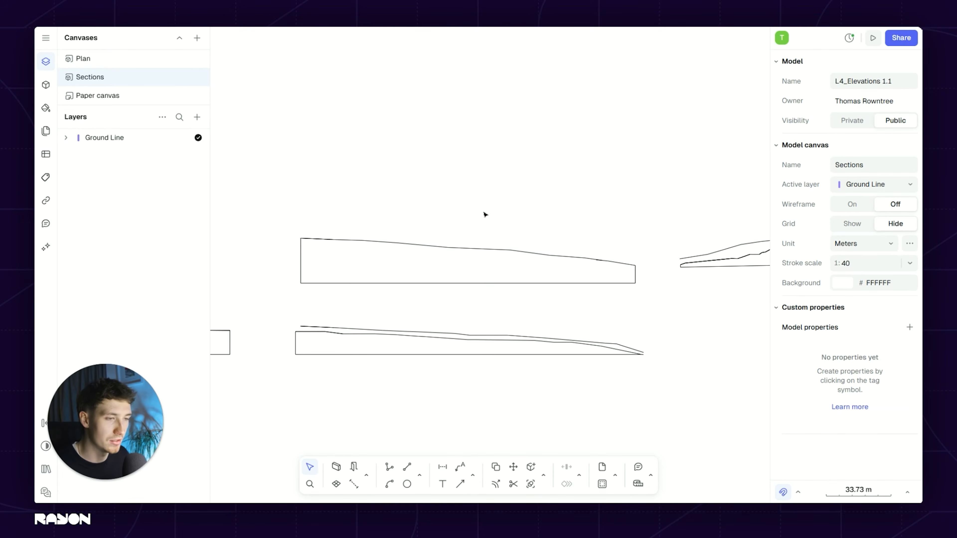
{"action": "scroll", "coordinate": [500, 202], "scroll_direction": "up", "scroll_amount": 1}
{"action": "scroll", "coordinate": [500, 203], "scroll_direction": "right", "scroll_amount": 1}
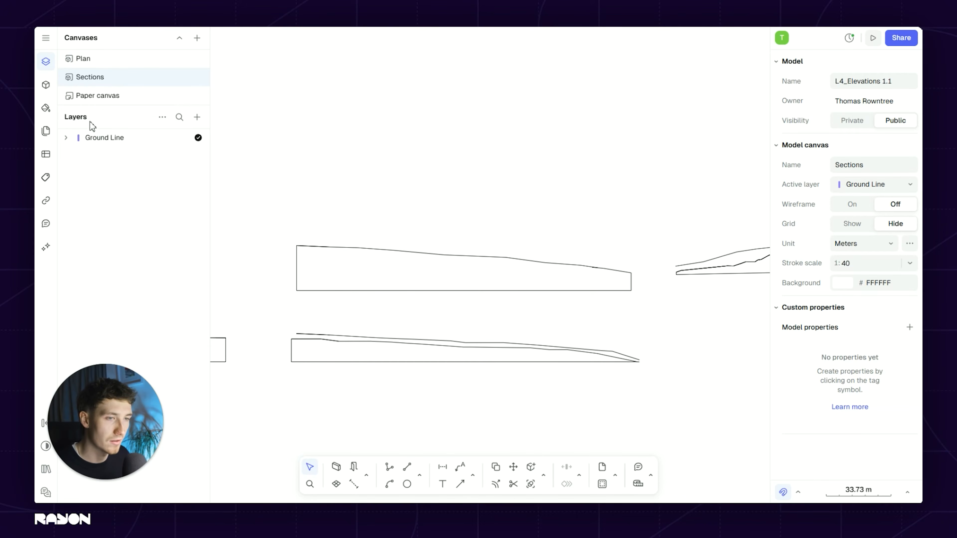
Step: Insert a view of the Plan canvas near the sections and rotate it to about -38°
{"action": "left_click", "coordinate": [197, 117]}
{"action": "mouse_move", "coordinate": [222, 176]}
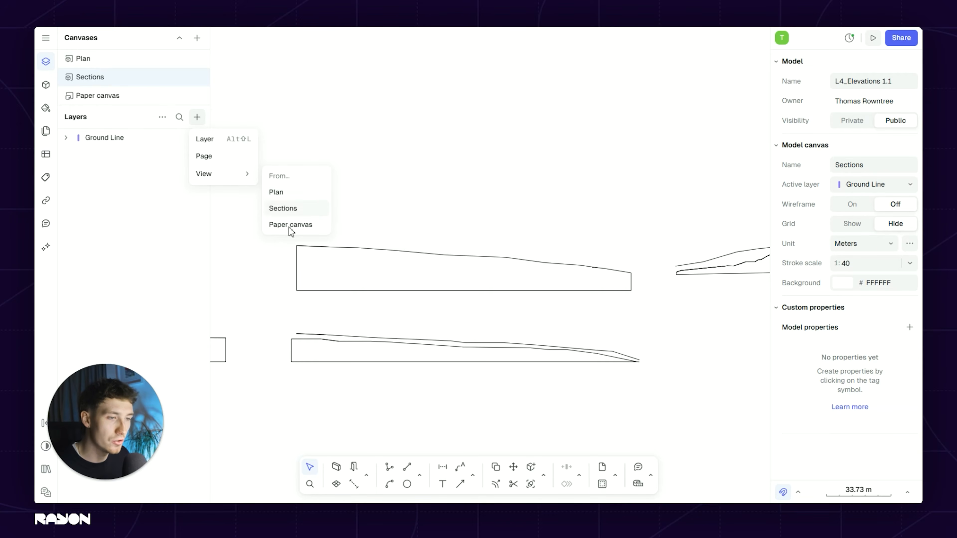
{"action": "left_click", "coordinate": [292, 196]}
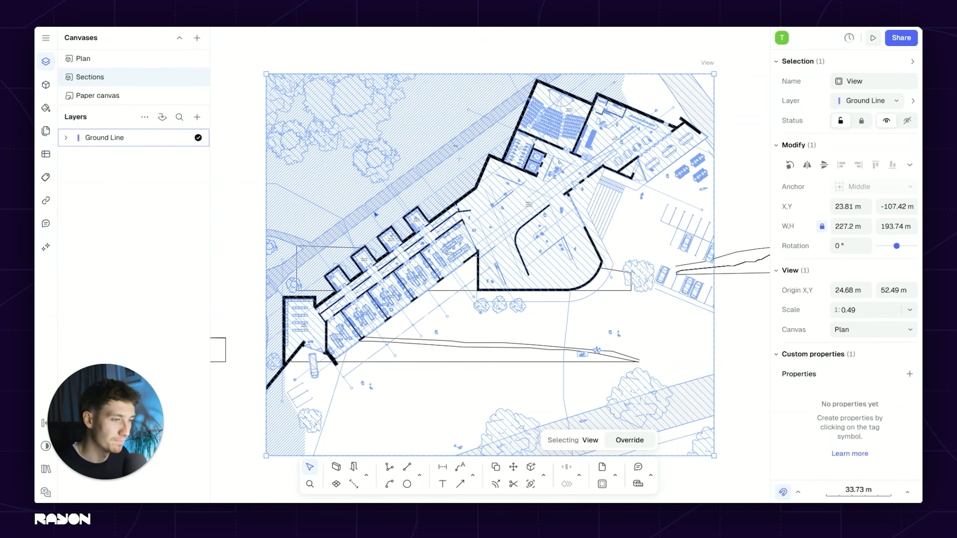
{"action": "scroll", "coordinate": [455, 236], "scroll_direction": "down", "scroll_amount": 3}
{"action": "left_click_drag", "start_coordinate": [455, 236], "coordinate": [432, 148]}
{"action": "middle_click_drag", "start_coordinate": [467, 200], "coordinate": [466, 254]}
{"action": "left_click_drag", "start_coordinate": [595, 142], "coordinate": [609, 249]}
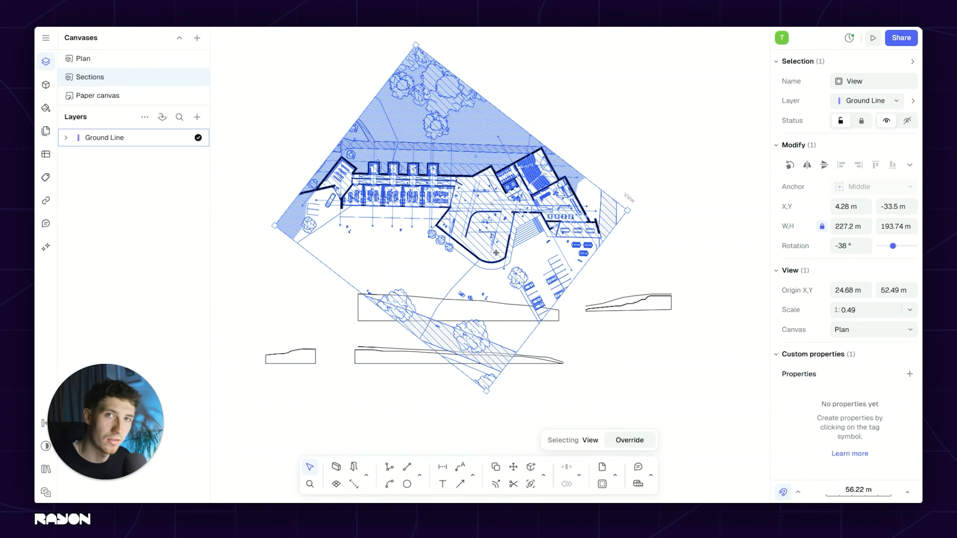
Step: Set the plan view's scale to 1:1, move it toward the sections and crop its lower edge
{"action": "left_click", "coordinate": [868, 315]}
{"action": "type", "text": "1"}
{"action": "key", "text": "Return"}
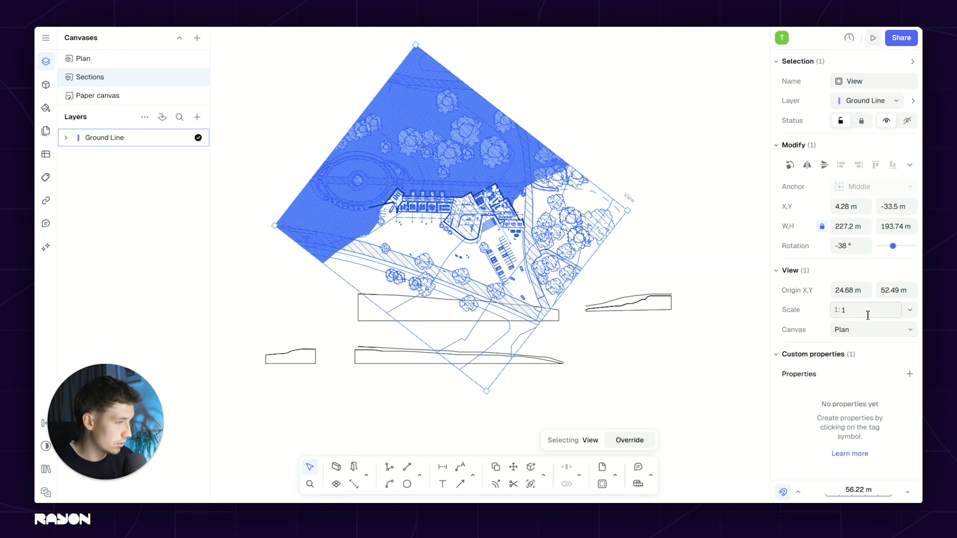
{"action": "left_click_drag", "start_coordinate": [423, 346], "coordinate": [414, 377]}
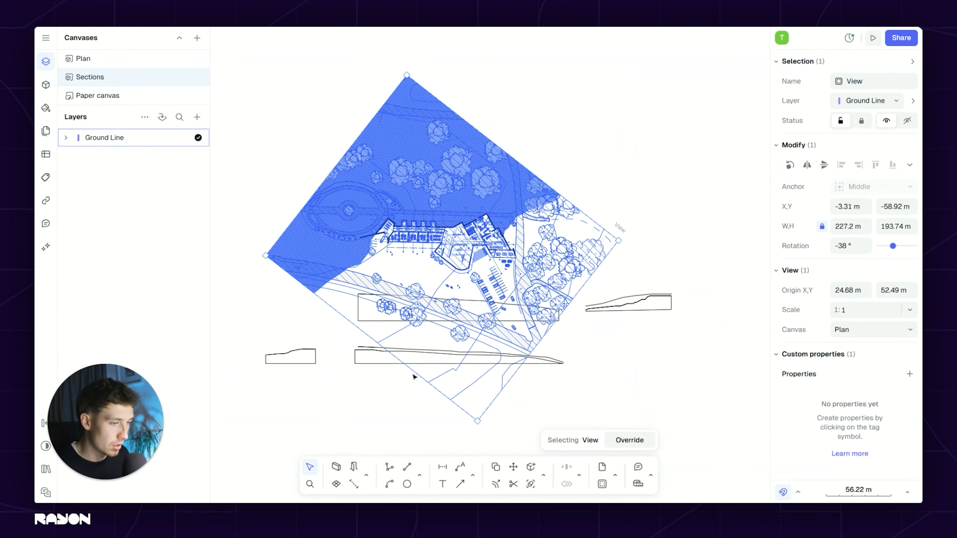
{"action": "mouse_move", "coordinate": [447, 302]}
{"action": "left_mouse_down"}
{"action": "mouse_move", "coordinate": [458, 288]}
{"action": "mouse_move", "coordinate": [442, 308]}
{"action": "left_mouse_up"}
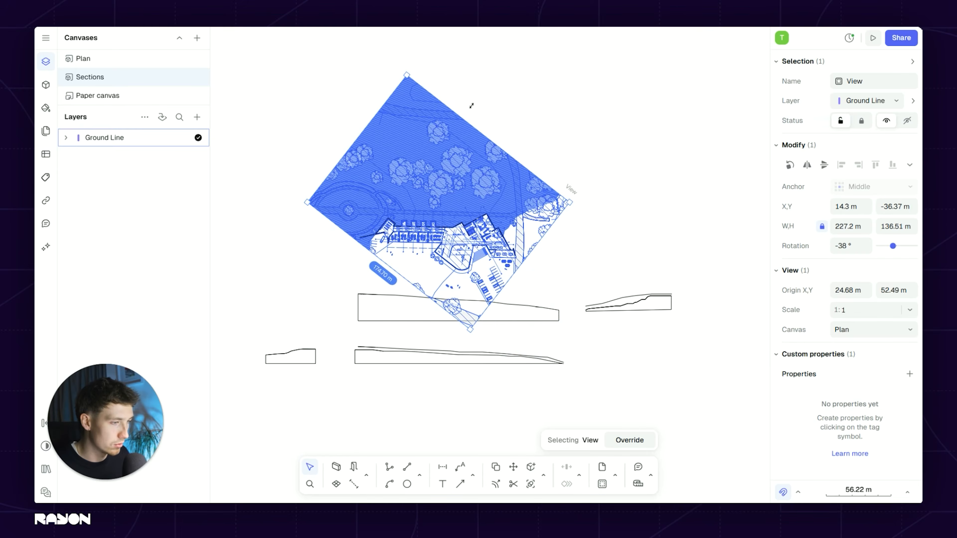
{"action": "left_click", "coordinate": [377, 272]}
{"action": "scroll", "coordinate": [393, 247], "scroll_direction": "up", "scroll_amount": 3}
{"action": "scroll", "coordinate": [392, 247], "scroll_direction": "up", "scroll_amount": 3}
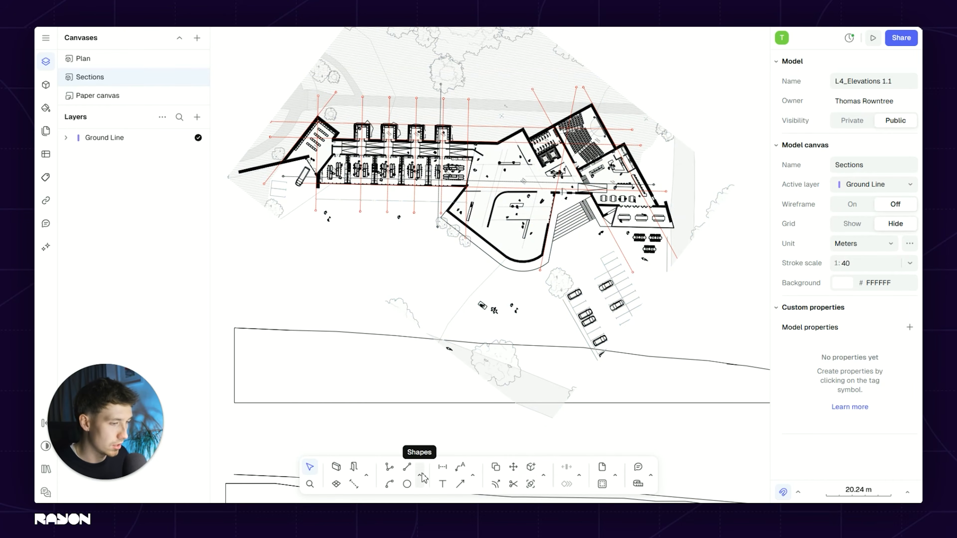
Step: Place a horizontal guideline just below the building in the plan view
{"action": "left_click", "coordinate": [475, 477]}
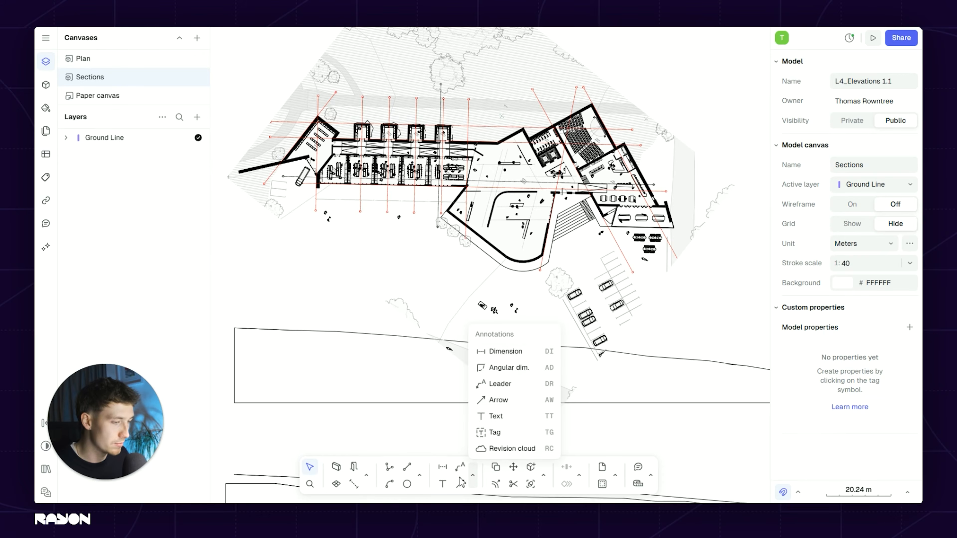
{"action": "left_click", "coordinate": [420, 476]}
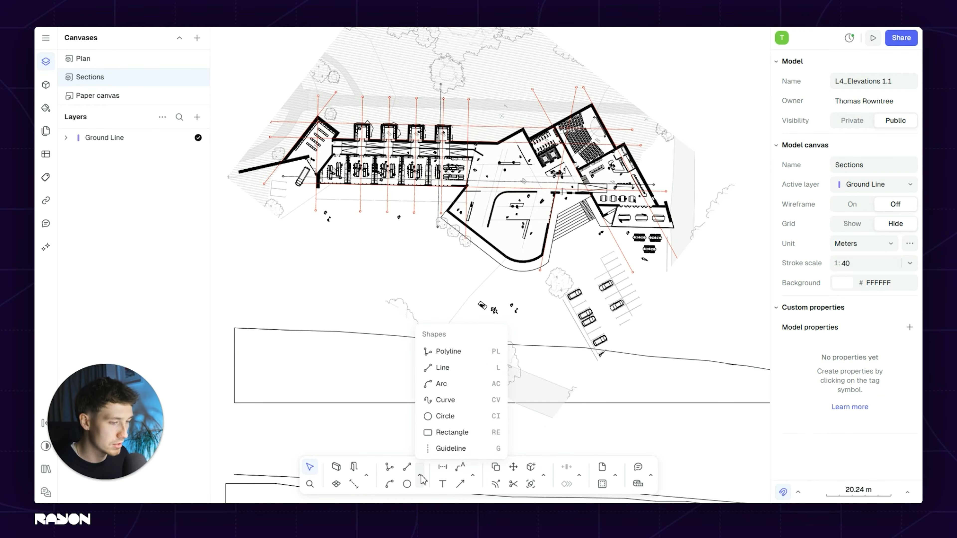
{"action": "left_click", "coordinate": [450, 449]}
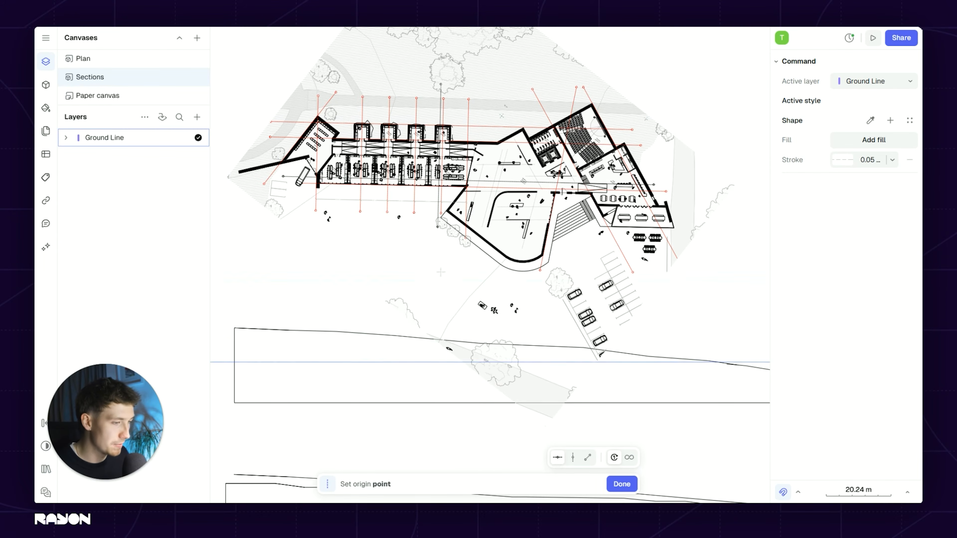
{"action": "left_click", "coordinate": [572, 458]}
{"action": "left_click", "coordinate": [587, 457]}
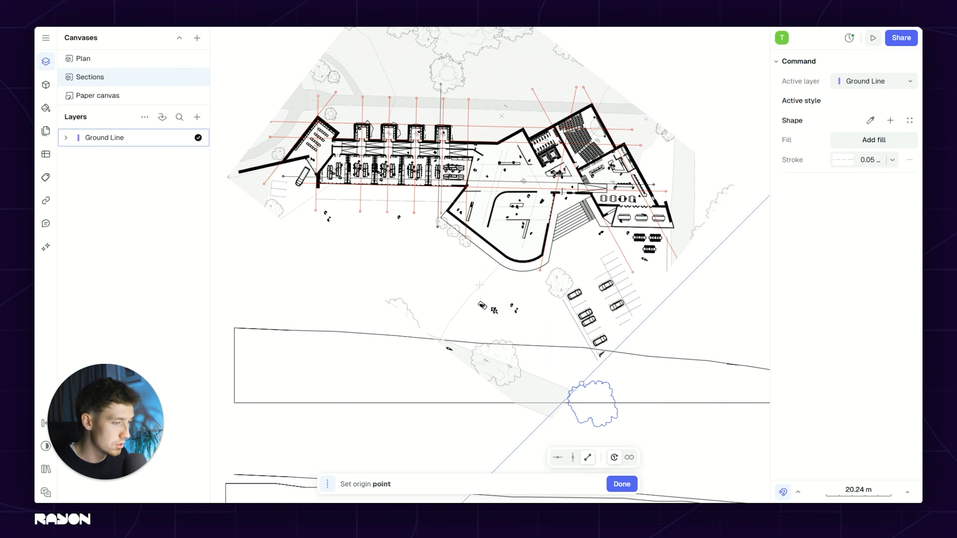
{"action": "left_click", "coordinate": [558, 458]}
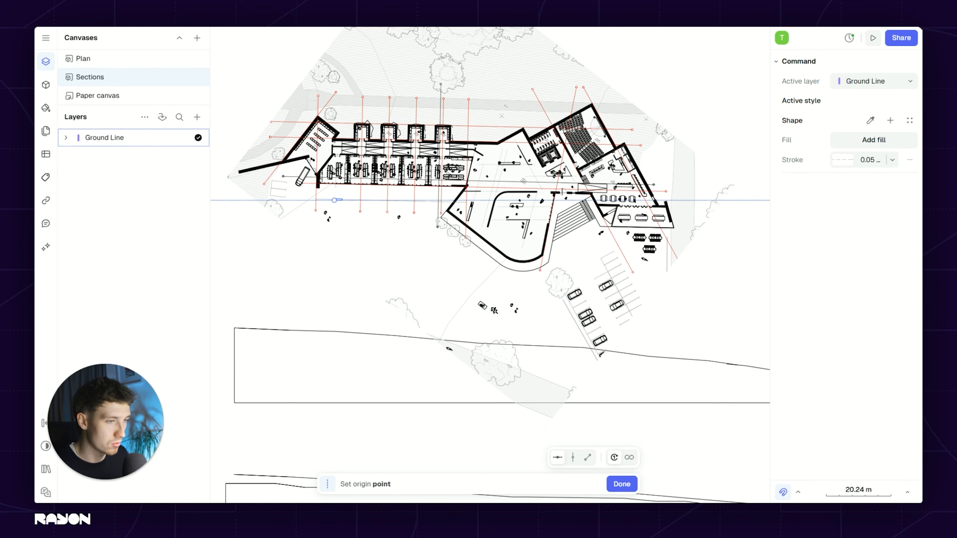
{"action": "scroll", "coordinate": [342, 190], "scroll_direction": "up", "scroll_amount": 5}
{"action": "scroll", "coordinate": [245, 171], "scroll_direction": "up", "scroll_amount": 3}
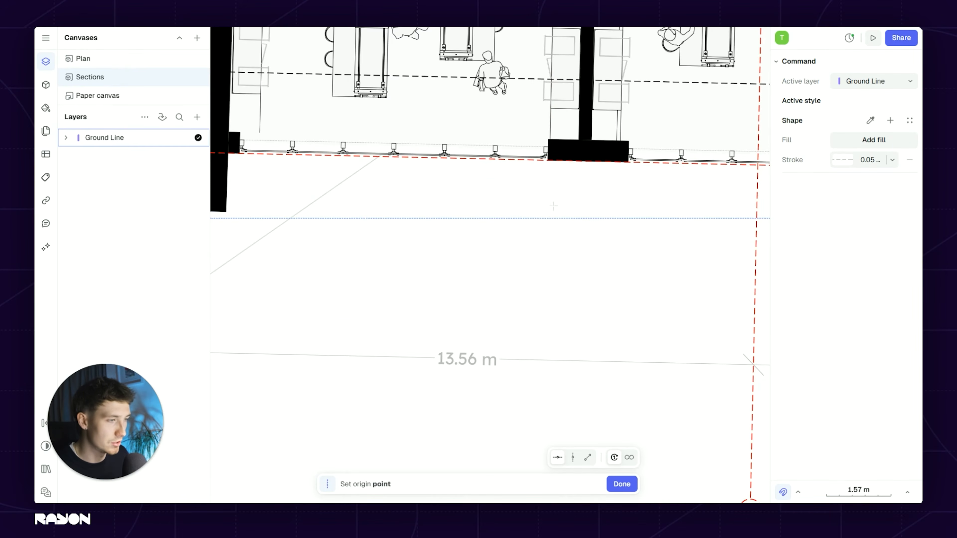
{"action": "left_click", "coordinate": [570, 207]}
Step: Rotate the plan view to -36.7° so the façade runs horizontally above the sections
{"action": "left_click", "coordinate": [560, 168]}
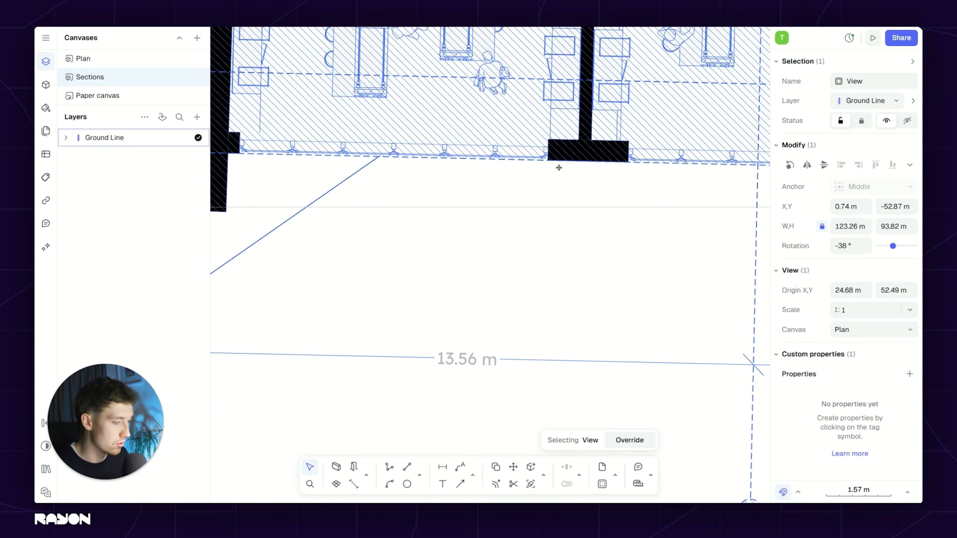
{"action": "key", "text": "m"}
{"action": "scroll", "coordinate": [563, 167], "scroll_direction": "up", "scroll_amount": 5}
{"action": "scroll", "coordinate": [494, 134], "scroll_direction": "up", "scroll_amount": 3}
{"action": "left_click", "coordinate": [494, 133]}
{"action": "scroll", "coordinate": [493, 133], "scroll_direction": "down", "scroll_amount": 3}
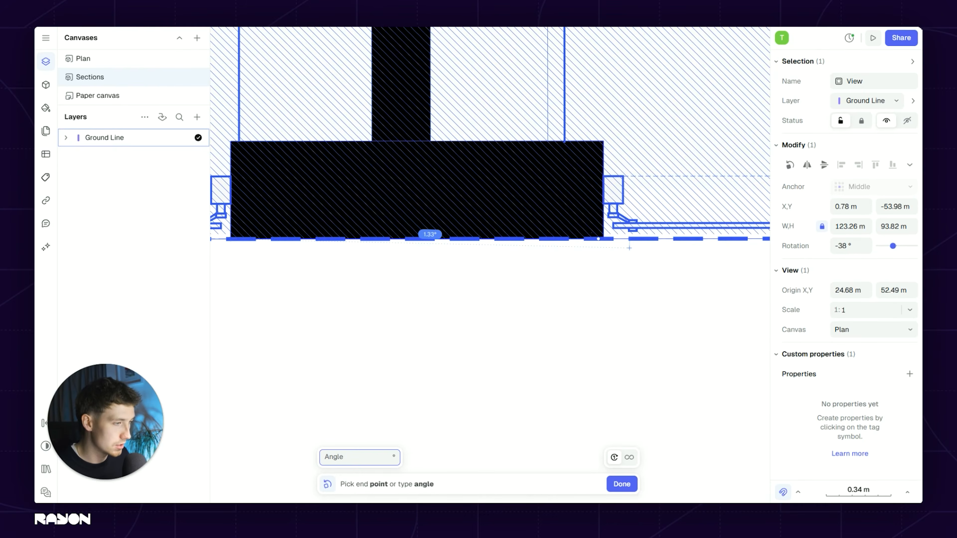
{"action": "left_click", "coordinate": [516, 241]}
{"action": "scroll", "coordinate": [517, 254], "scroll_direction": "down", "scroll_amount": 8}
{"action": "scroll", "coordinate": [469, 255], "scroll_direction": "down", "scroll_amount": 2}
{"action": "middle_click_drag", "start_coordinate": [455, 262], "coordinate": [386, 226]}
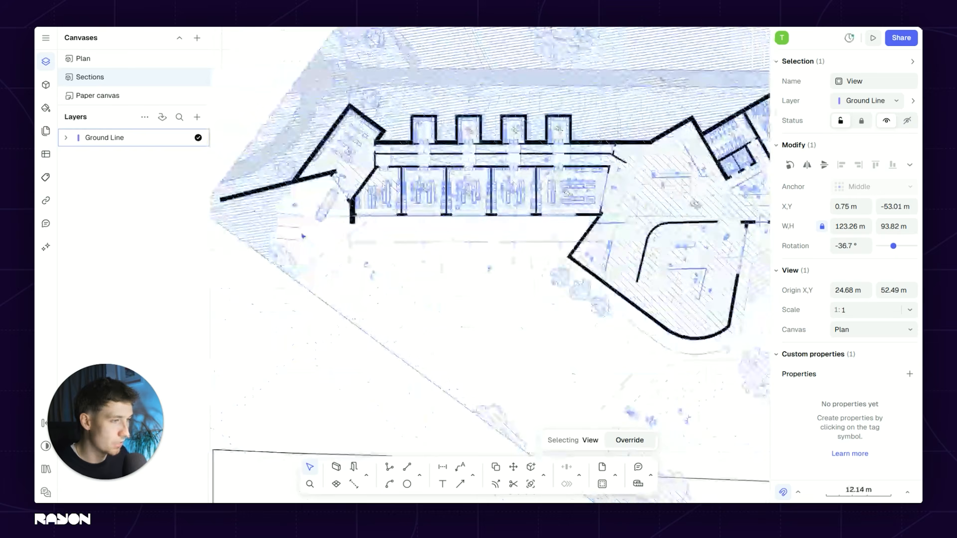
Step: Delete the stray horizontal guideline
{"action": "key", "text": "Escape"}
{"action": "scroll", "coordinate": [386, 228], "scroll_direction": "down", "scroll_amount": 1}
{"action": "middle_click_drag", "start_coordinate": [301, 219], "coordinate": [310, 215]}
{"action": "left_click", "coordinate": [257, 216]}
{"action": "key", "text": "Delete"}
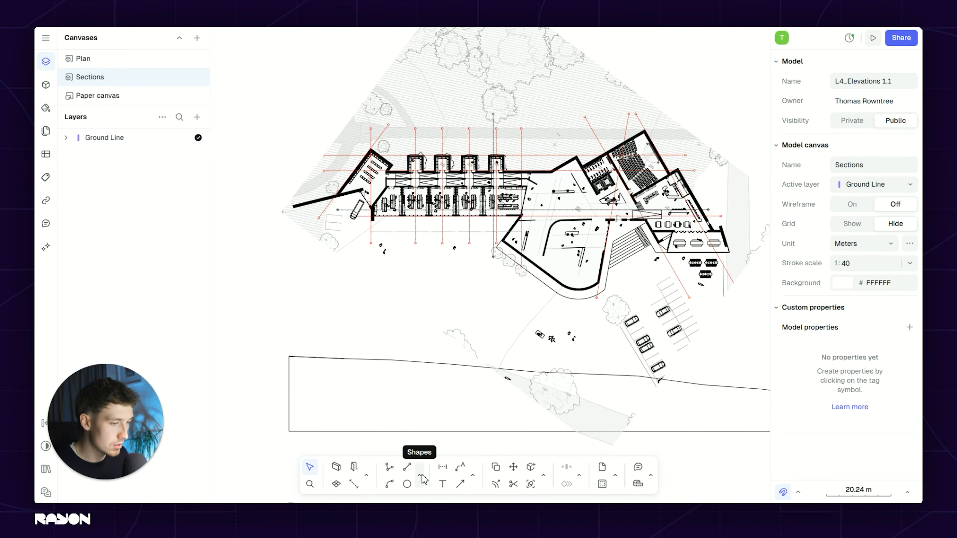
Step: Project nine vertical guidelines from the plan's points down through the ground-line section profile
{"action": "scroll", "coordinate": [454, 297], "scroll_direction": "down", "scroll_amount": 1}
{"action": "scroll", "coordinate": [455, 297], "scroll_direction": "up", "scroll_amount": 1}
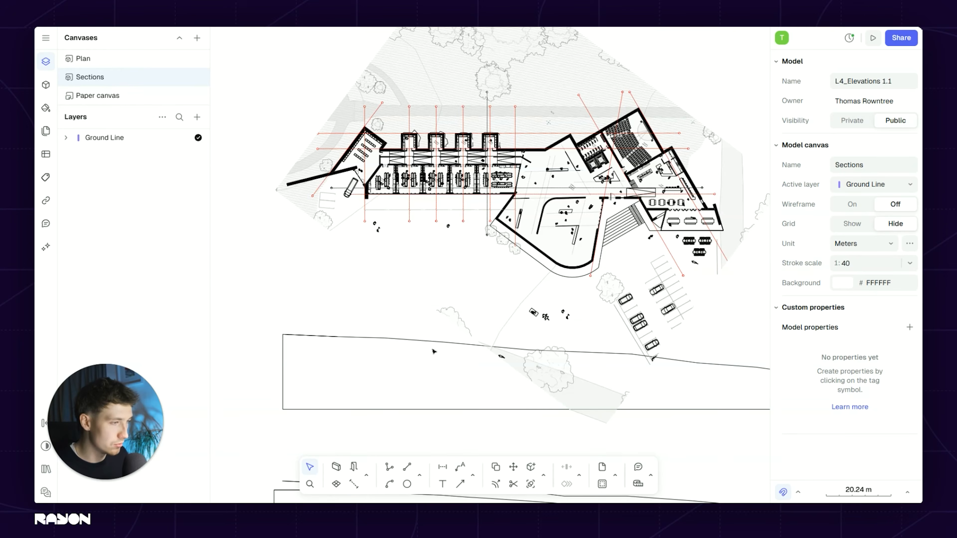
{"action": "left_click", "coordinate": [420, 475]}
{"action": "left_click", "coordinate": [451, 449]}
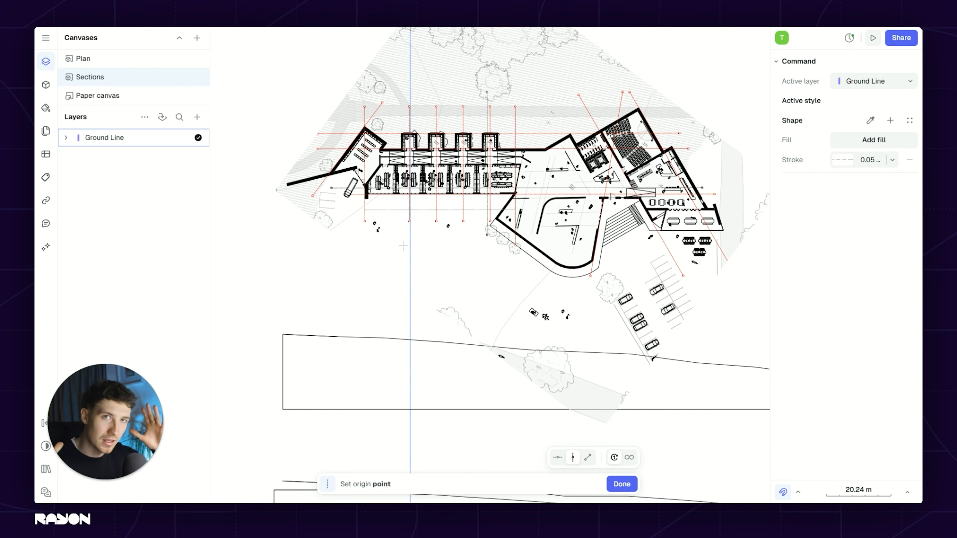
{"action": "middle_click_drag", "start_coordinate": [564, 263], "coordinate": [484, 273]}
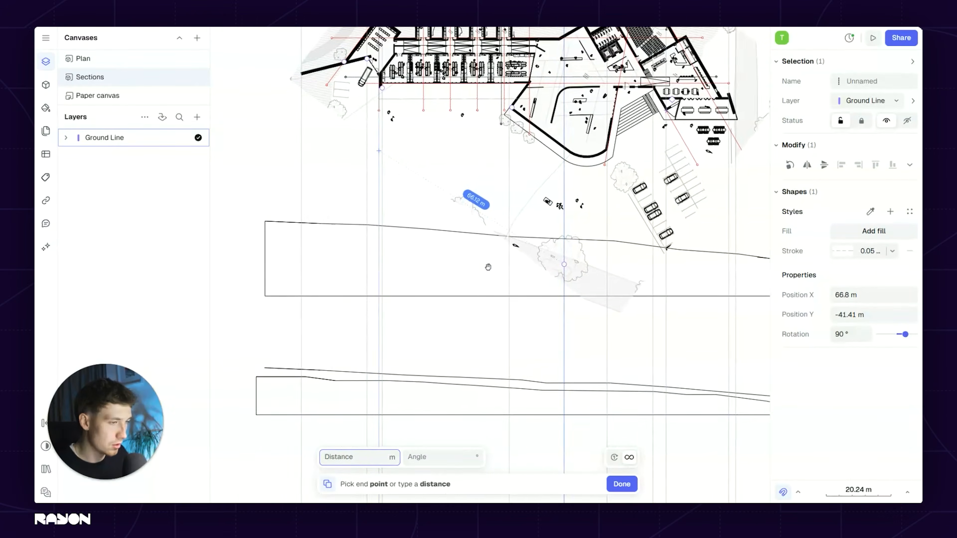
{"action": "left_click", "coordinate": [485, 274]}
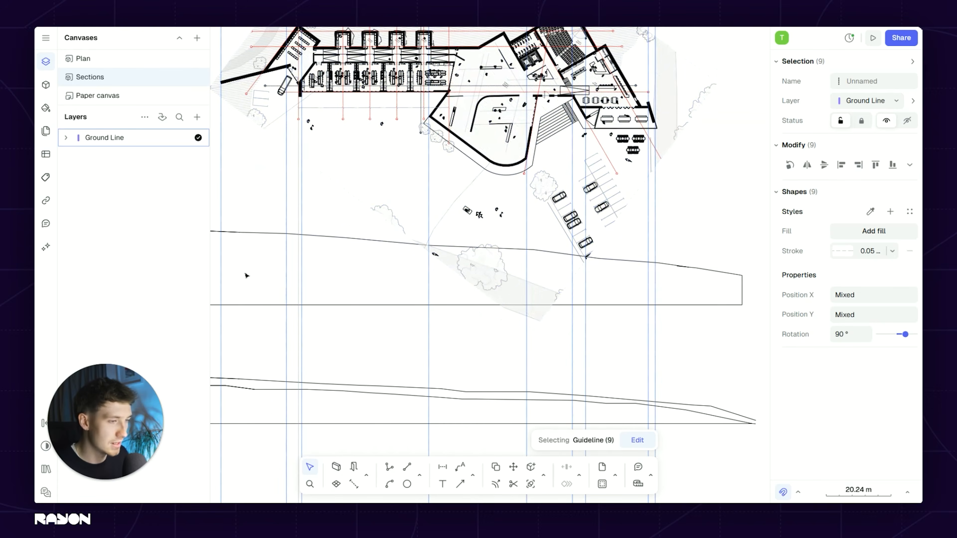
{"action": "scroll", "coordinate": [482, 320], "scroll_direction": "down", "scroll_amount": 5}
{"action": "left_click", "coordinate": [484, 325]}
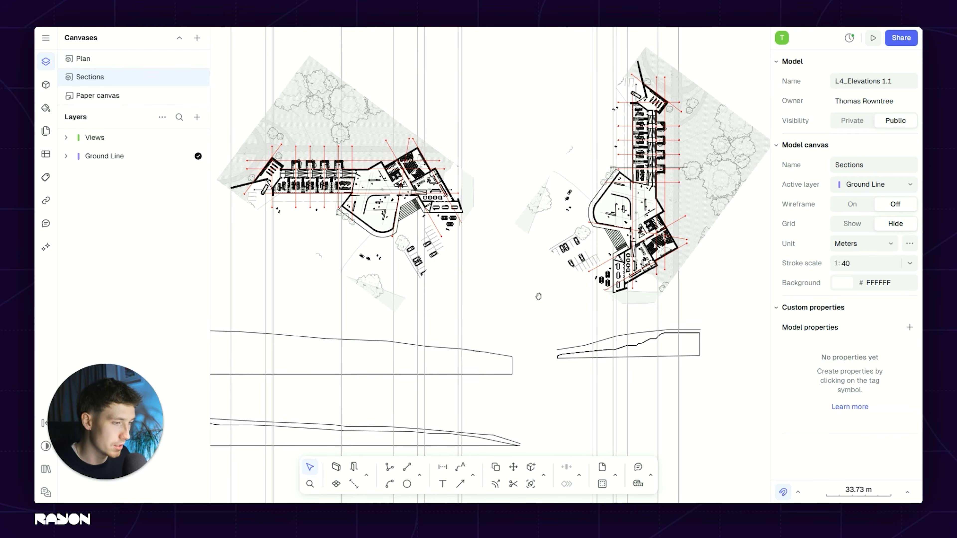
Step: Create a new layer called 'Mass' alongside Views and Ground Line as the active layer
{"action": "scroll", "coordinate": [539, 295], "scroll_direction": "up", "scroll_amount": 2}
{"action": "left_click", "coordinate": [197, 117]}
{"action": "left_click", "coordinate": [218, 139]}
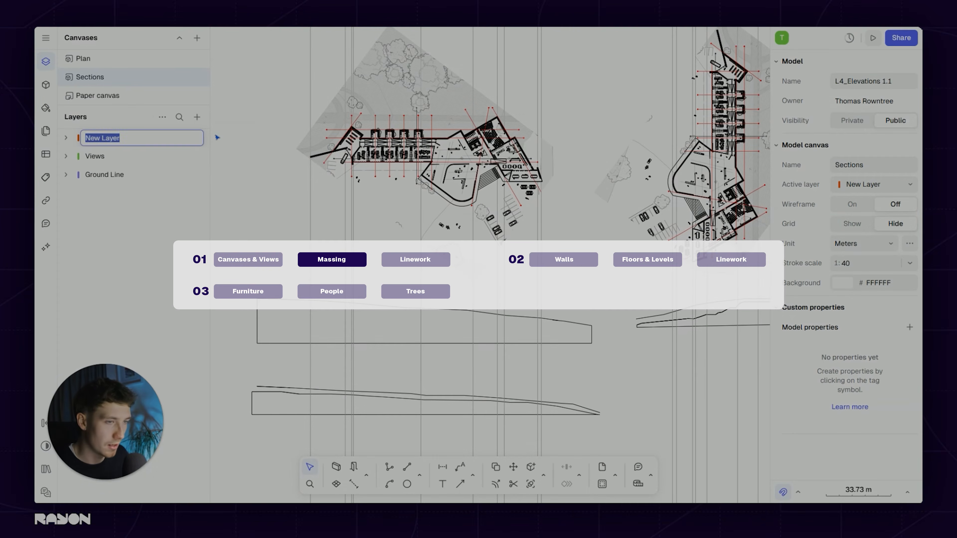
{"action": "type", "text": "Mass"}
{"action": "key", "text": "Return"}
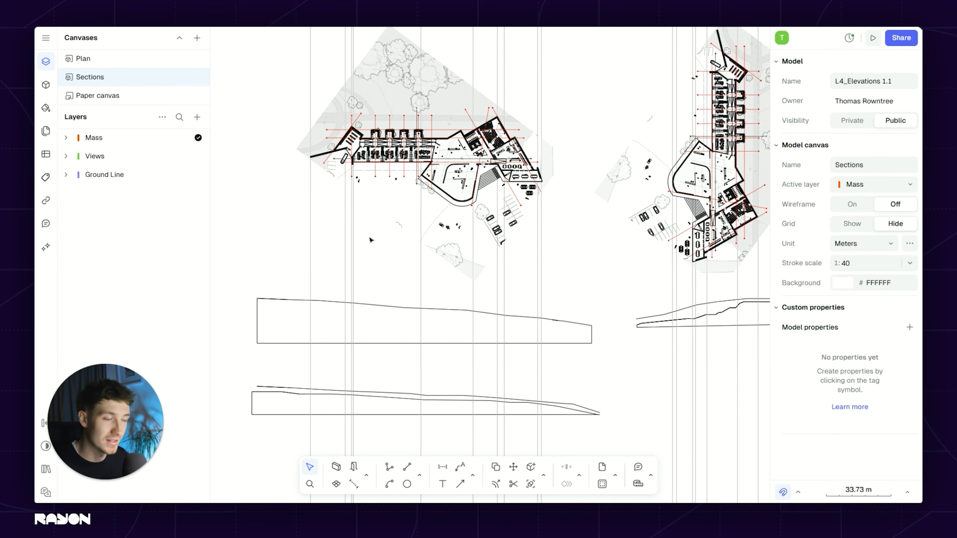
{"action": "scroll", "coordinate": [422, 137], "scroll_direction": "up", "scroll_amount": 4}
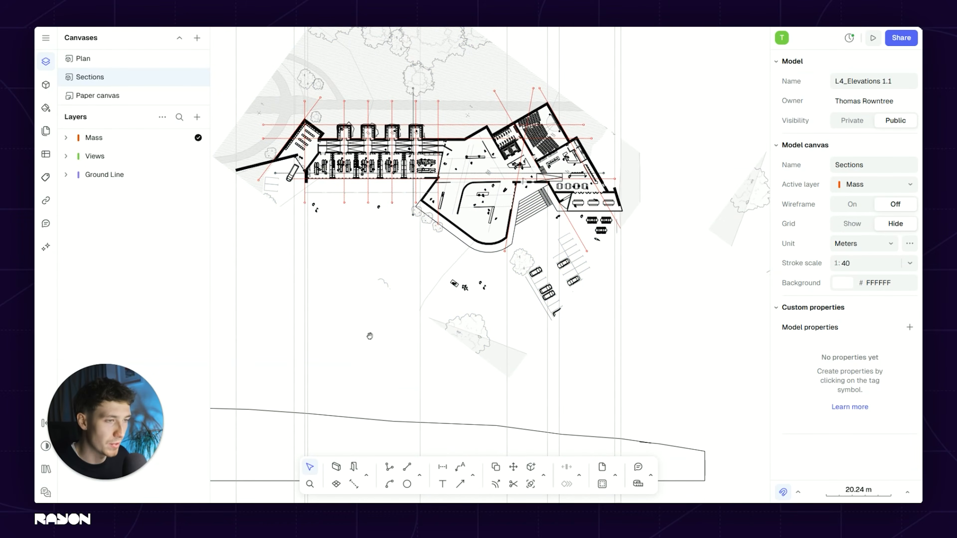
{"action": "middle_click_drag", "start_coordinate": [370, 336], "coordinate": [379, 328]}
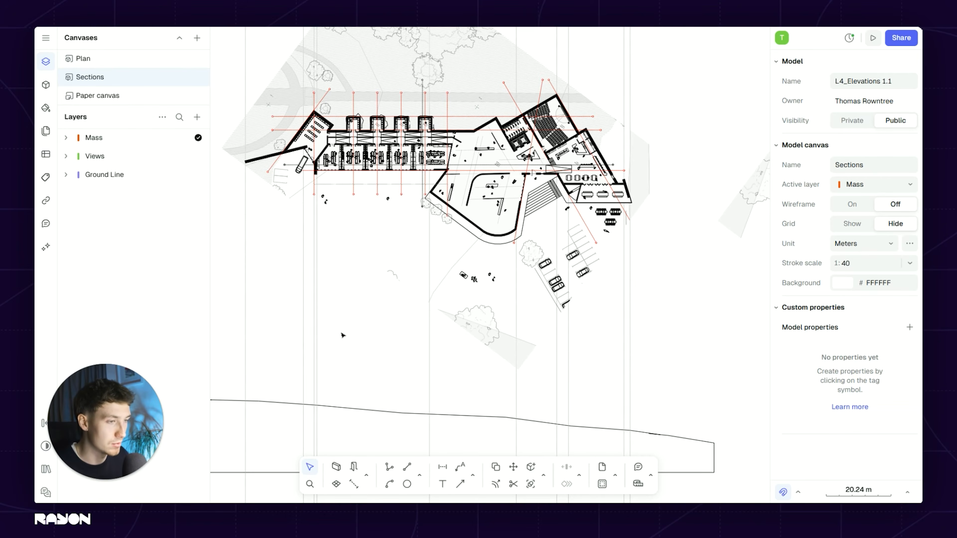
{"action": "scroll", "coordinate": [401, 236], "scroll_direction": "down", "scroll_amount": 3}
Step: Draw a 26.45 m wide, 10 m high rectangle with 3 mm stroke on the ground line
{"action": "left_click", "coordinate": [419, 476]}
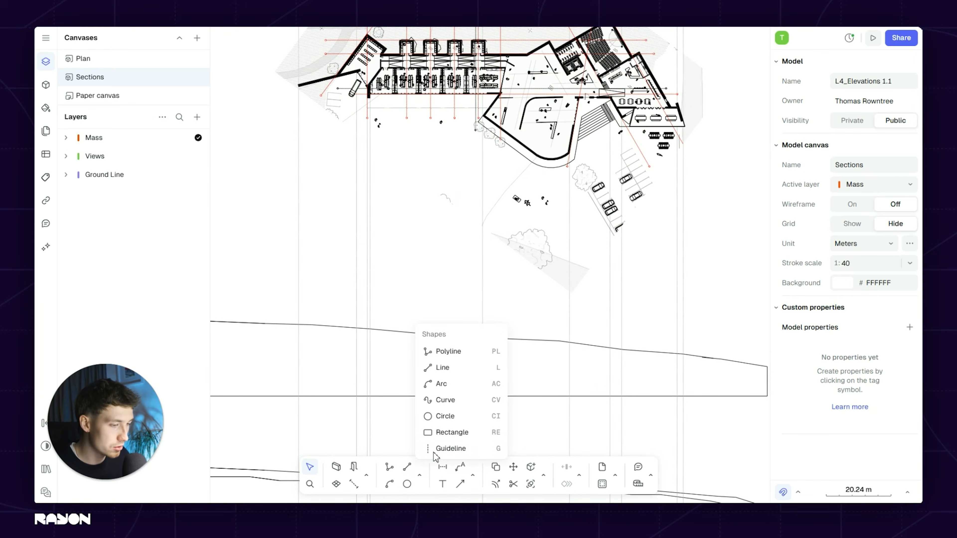
{"action": "left_click", "coordinate": [448, 433]}
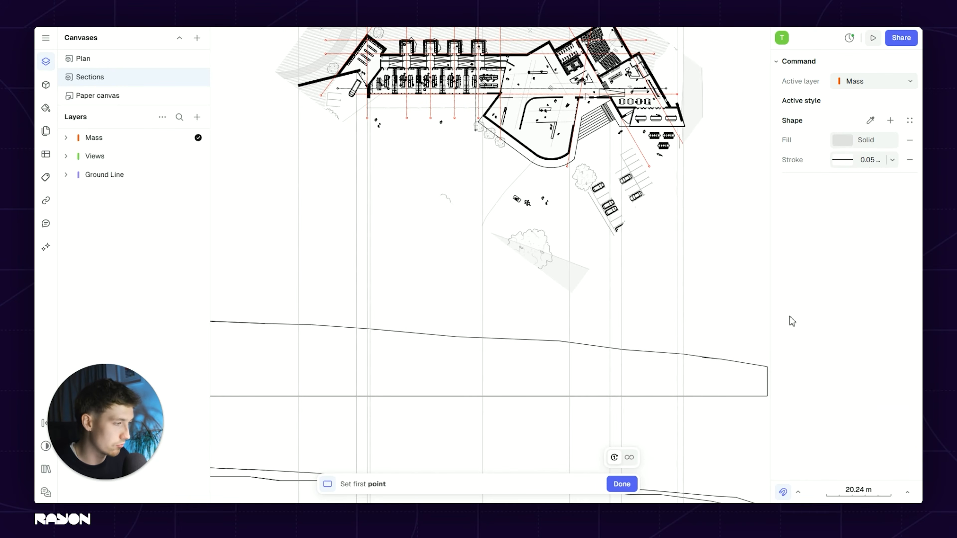
{"action": "left_click", "coordinate": [869, 160]}
{"action": "type", "text": "3"}
{"action": "key", "text": "Return"}
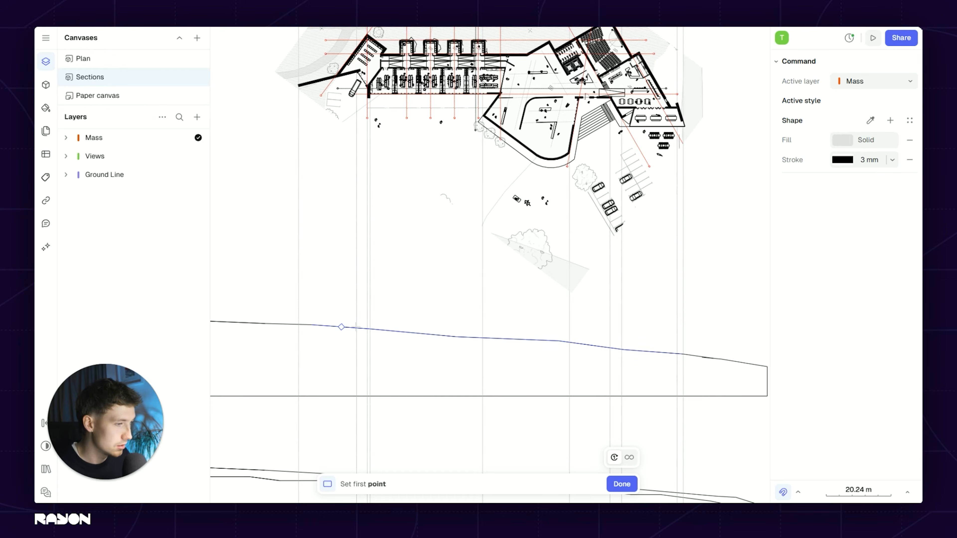
{"action": "scroll", "coordinate": [357, 326], "scroll_direction": "down", "scroll_amount": 3}
{"action": "scroll", "coordinate": [471, 361], "scroll_direction": "up", "scroll_amount": 3}
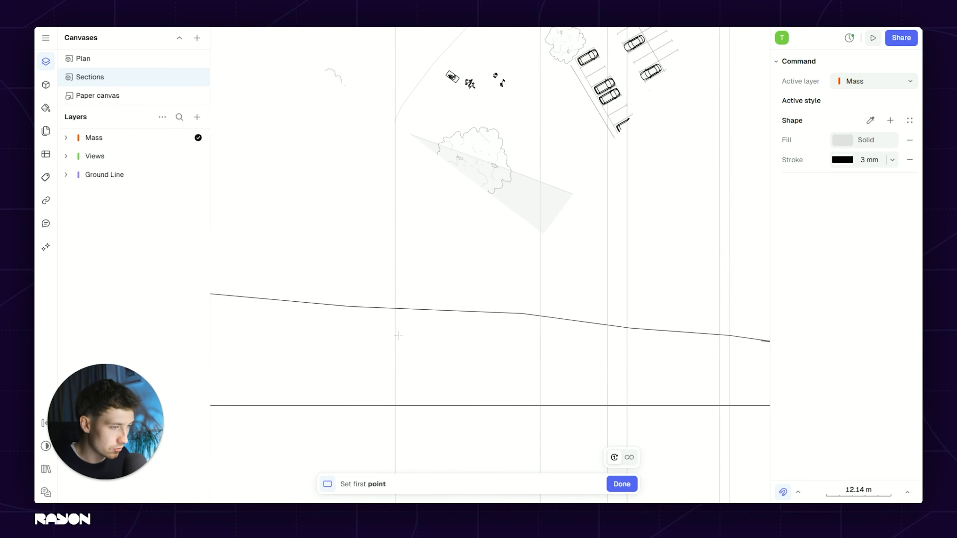
{"action": "left_click", "coordinate": [405, 340]}
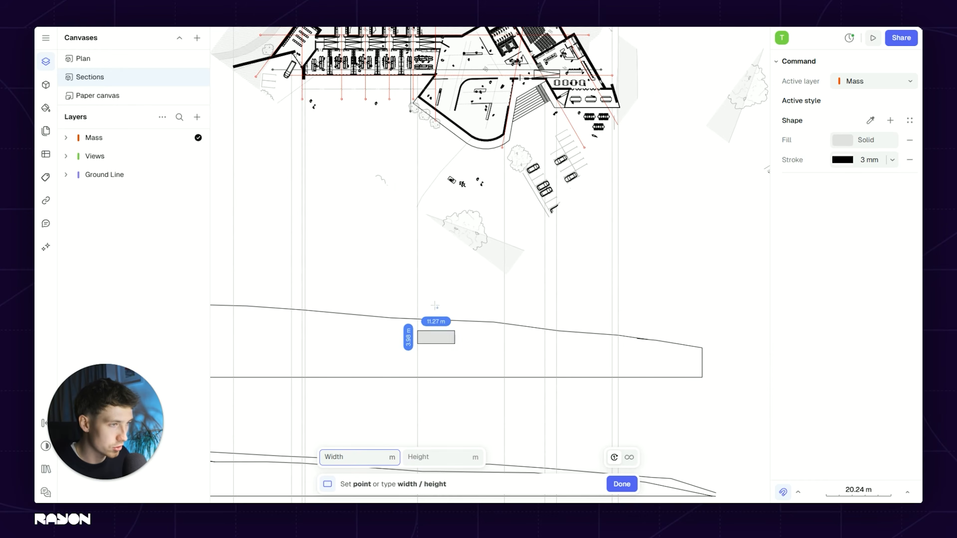
{"action": "scroll", "coordinate": [497, 302], "scroll_direction": "up", "scroll_amount": 3}
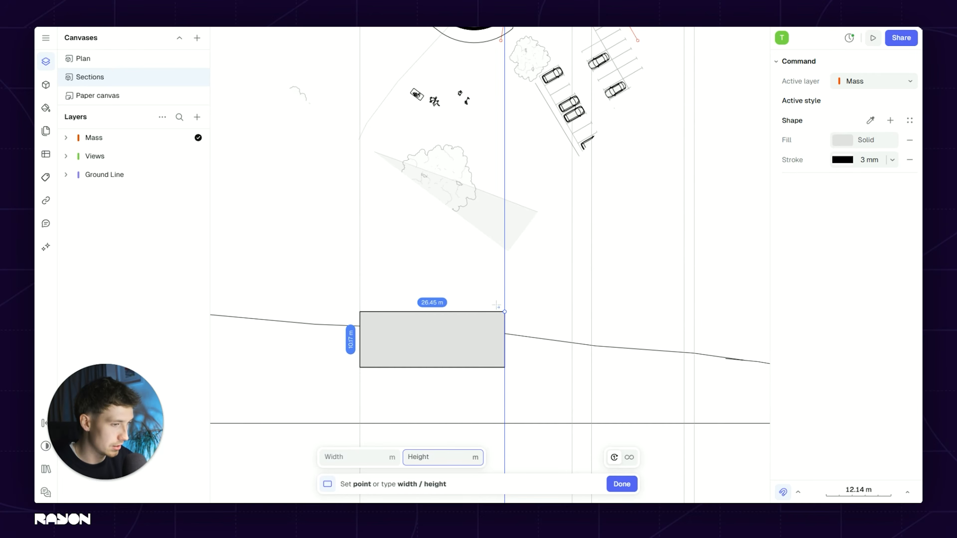
{"action": "key", "text": "Tab"}
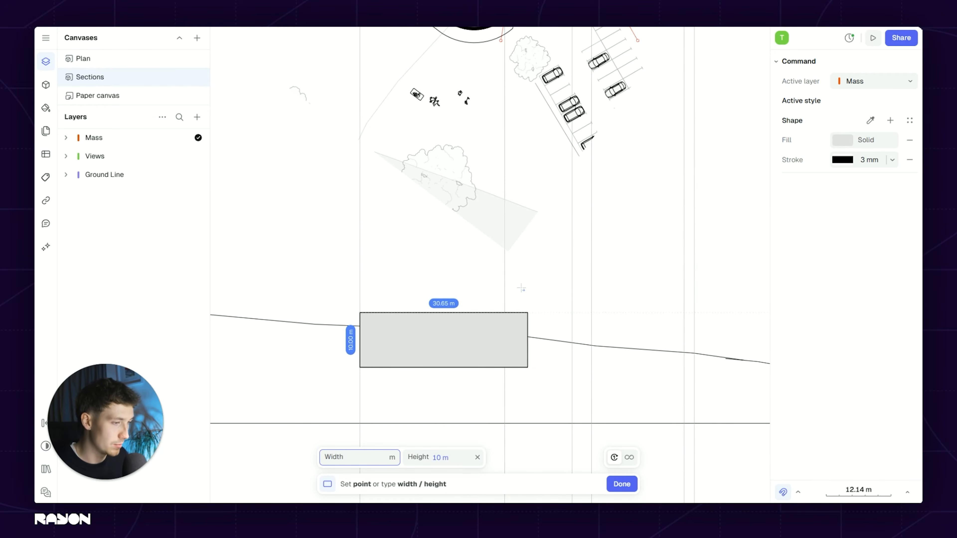
{"action": "left_click", "coordinate": [500, 303]}
{"action": "scroll", "coordinate": [499, 305], "scroll_direction": "down", "scroll_amount": 3}
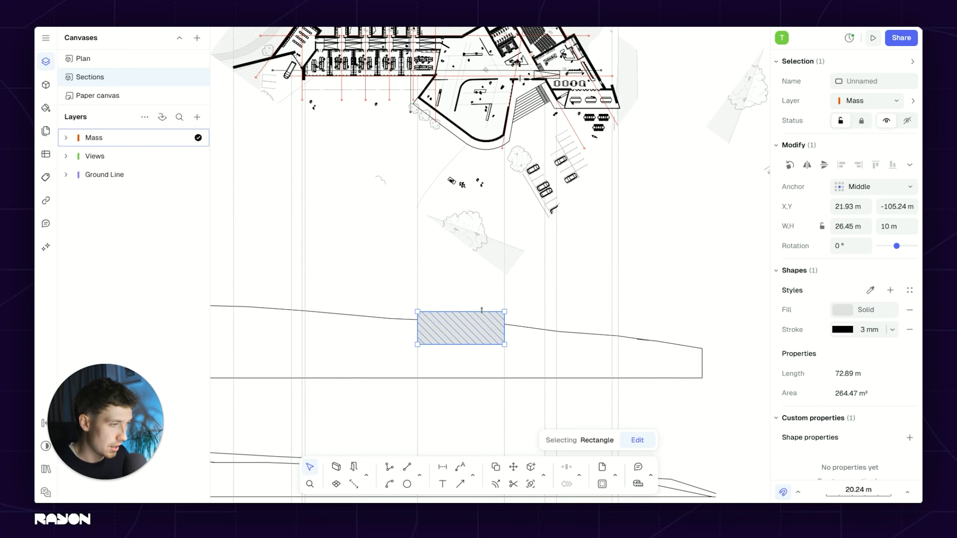
{"action": "scroll", "coordinate": [503, 333], "scroll_direction": "up", "scroll_amount": 3}
Step: Copy the block 15.87 m to the right and lower the copy's height to 7.89 m
{"action": "key", "text": "c"}
{"action": "left_click", "coordinate": [504, 296]}
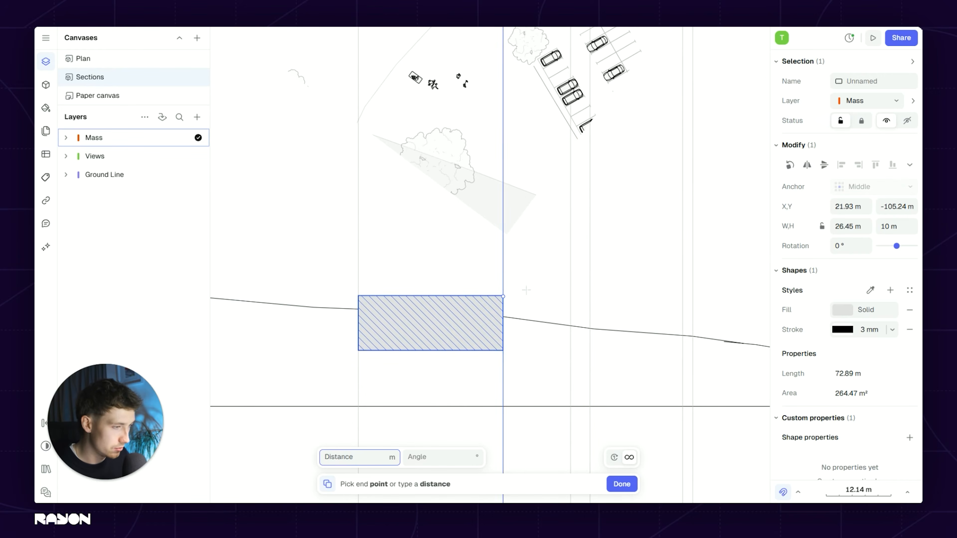
{"action": "left_click", "coordinate": [590, 296]}
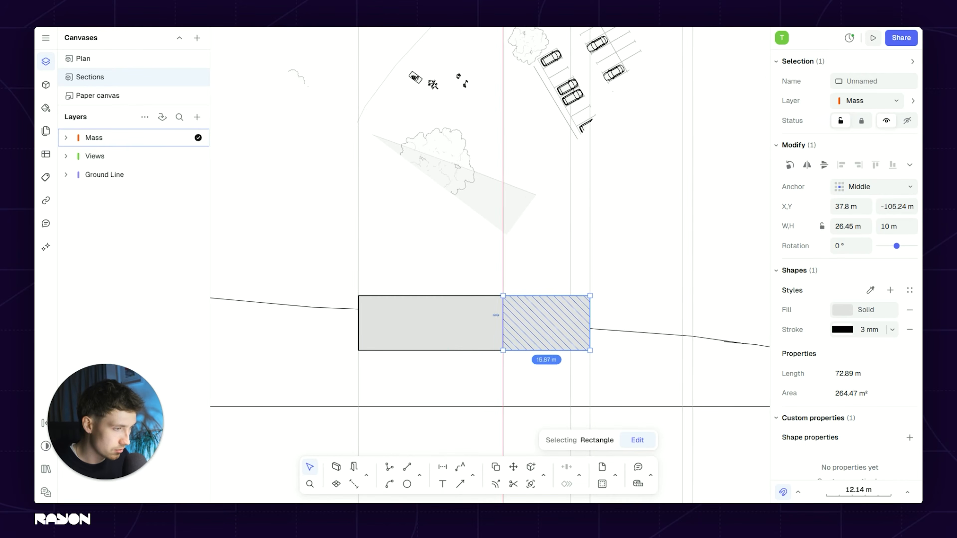
{"action": "scroll", "coordinate": [455, 310], "scroll_direction": "down", "scroll_amount": 5}
{"action": "scroll", "coordinate": [455, 309], "scroll_direction": "up", "scroll_amount": 8}
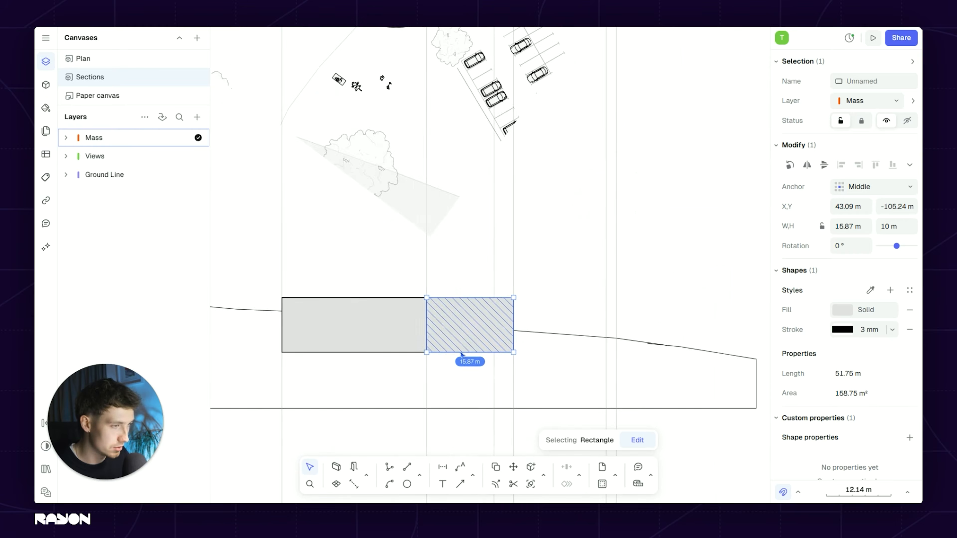
{"action": "left_click_drag", "start_coordinate": [457, 296], "coordinate": [456, 312]}
{"action": "scroll", "coordinate": [464, 324], "scroll_direction": "down", "scroll_amount": 5}
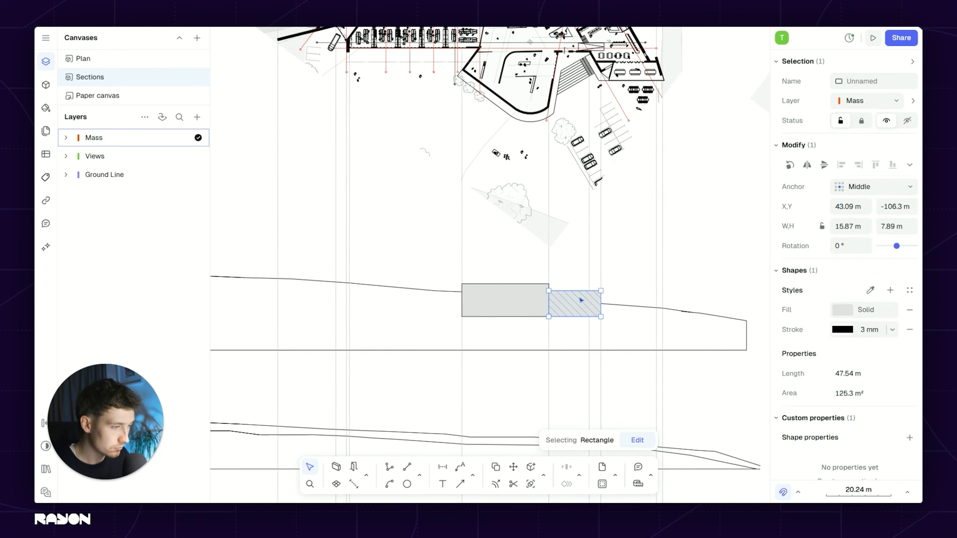
Step: Copy the smaller block to the left of the middle block
{"action": "key", "text": "c"}
{"action": "scroll", "coordinate": [607, 318], "scroll_direction": "up", "scroll_amount": 1}
{"action": "left_click", "coordinate": [597, 316]}
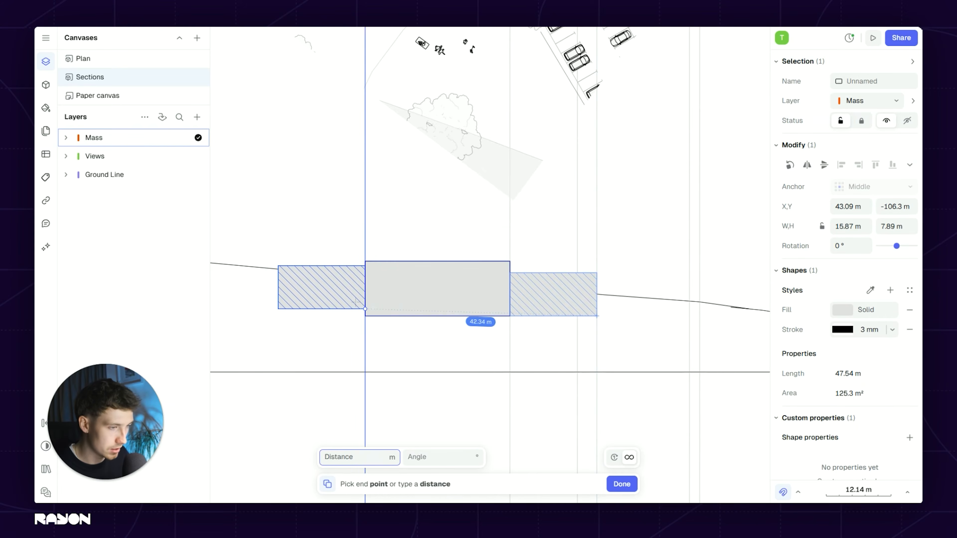
{"action": "left_click", "coordinate": [357, 301]}
{"action": "scroll", "coordinate": [402, 288], "scroll_direction": "down", "scroll_amount": 6}
{"action": "scroll", "coordinate": [459, 298], "scroll_direction": "up", "scroll_amount": 4}
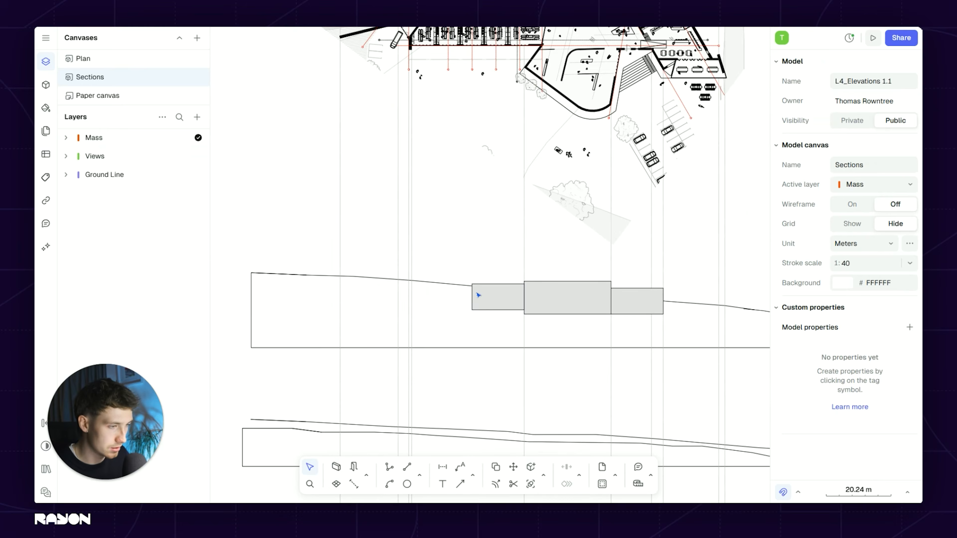
Step: Widen the left block to 34.24 m toward the far guideline and raise its bottom edge
{"action": "left_click_drag", "start_coordinate": [466, 295], "coordinate": [409, 295]}
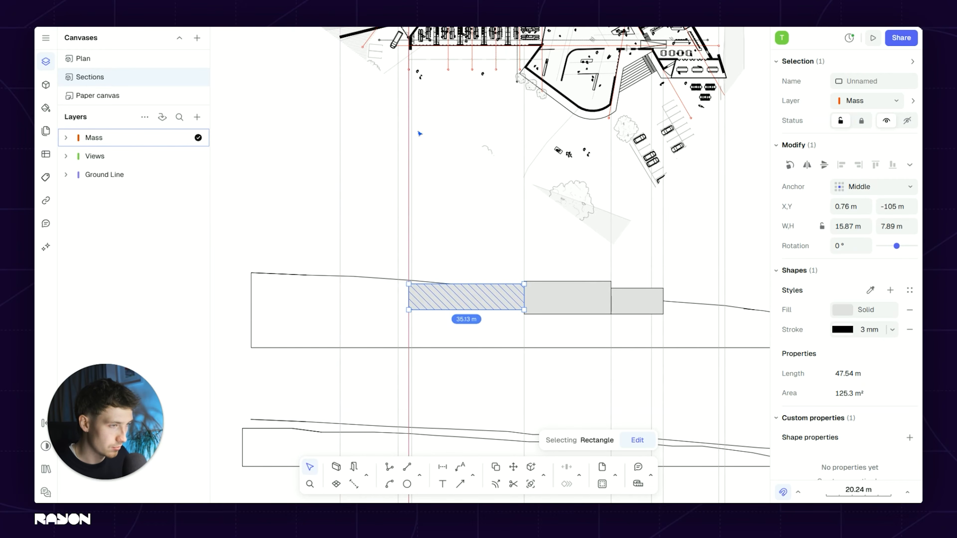
{"action": "scroll", "coordinate": [415, 287], "scroll_direction": "up", "scroll_amount": 10}
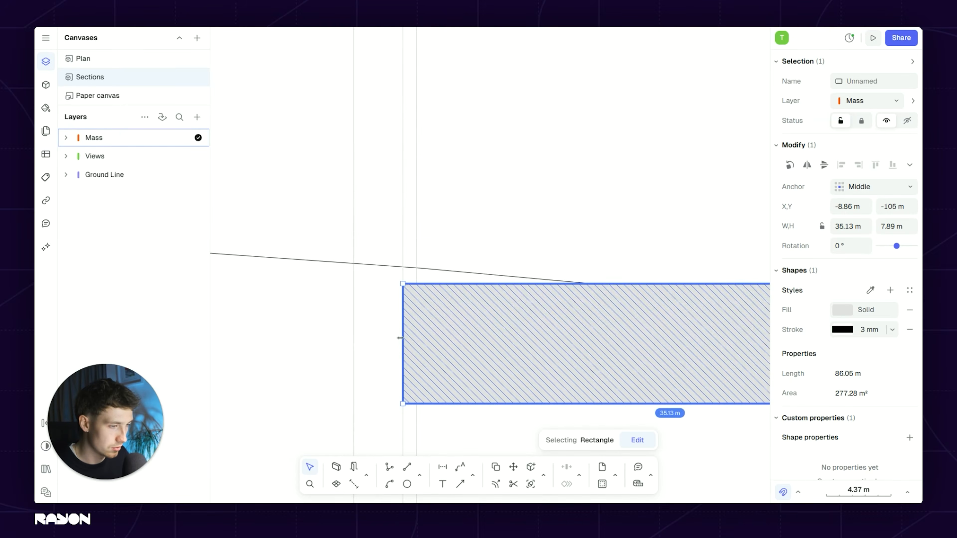
{"action": "left_click_drag", "start_coordinate": [414, 336], "coordinate": [415, 336]}
{"action": "scroll", "coordinate": [416, 308], "scroll_direction": "down", "scroll_amount": 10}
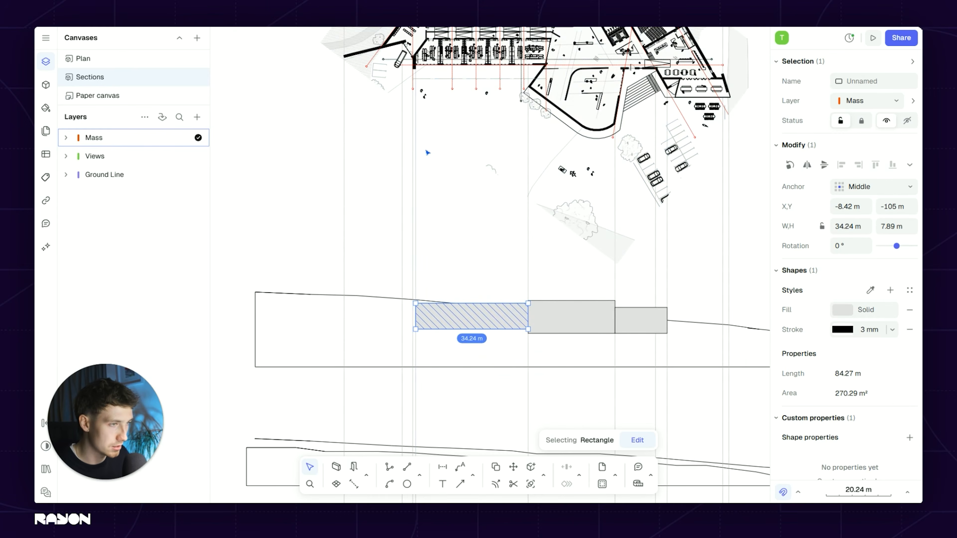
{"action": "scroll", "coordinate": [427, 153], "scroll_direction": "up", "scroll_amount": 3}
{"action": "left_click", "coordinate": [466, 321]}
{"action": "scroll", "coordinate": [469, 364], "scroll_direction": "up", "scroll_amount": 3}
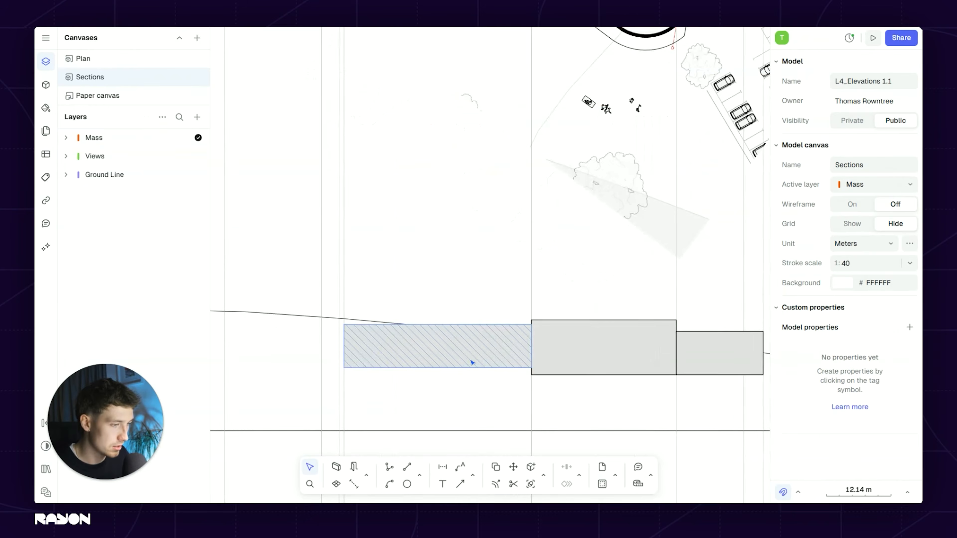
{"action": "left_click", "coordinate": [467, 373]}
{"action": "left_click_drag", "start_coordinate": [460, 363], "coordinate": [460, 356]}
{"action": "left_click", "coordinate": [293, 366]}
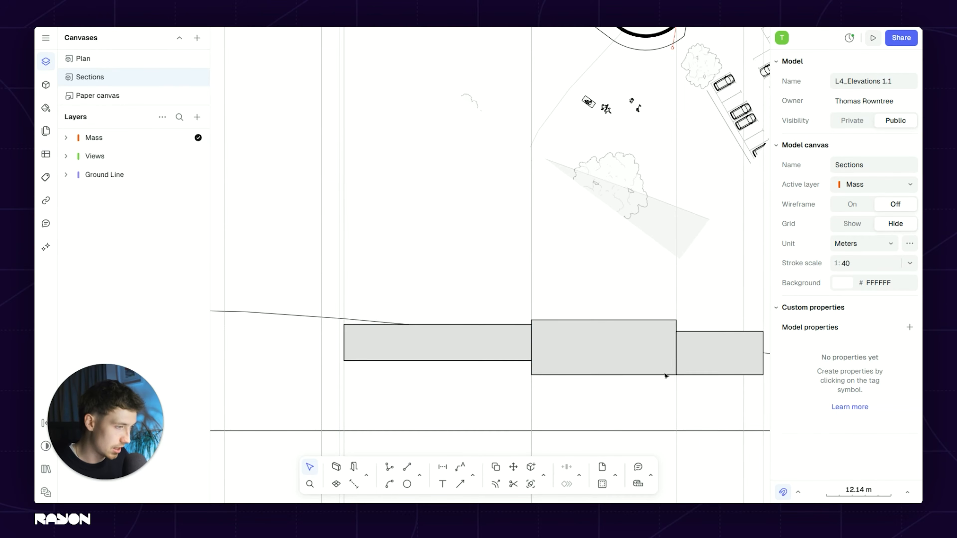
Step: Copy the rectangle right of the middle mass to sit directly beside it
{"action": "middle_click_drag", "start_coordinate": [641, 370], "coordinate": [469, 303]}
{"action": "scroll", "coordinate": [381, 271], "scroll_direction": "up", "scroll_amount": 3}
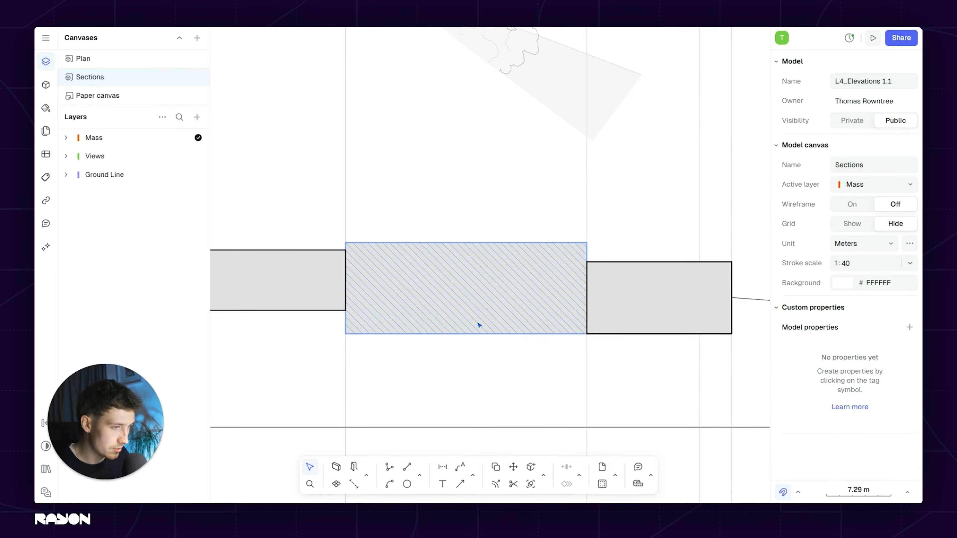
{"action": "scroll", "coordinate": [479, 325], "scroll_direction": "down", "scroll_amount": 5}
{"action": "scroll", "coordinate": [587, 313], "scroll_direction": "up", "scroll_amount": 3}
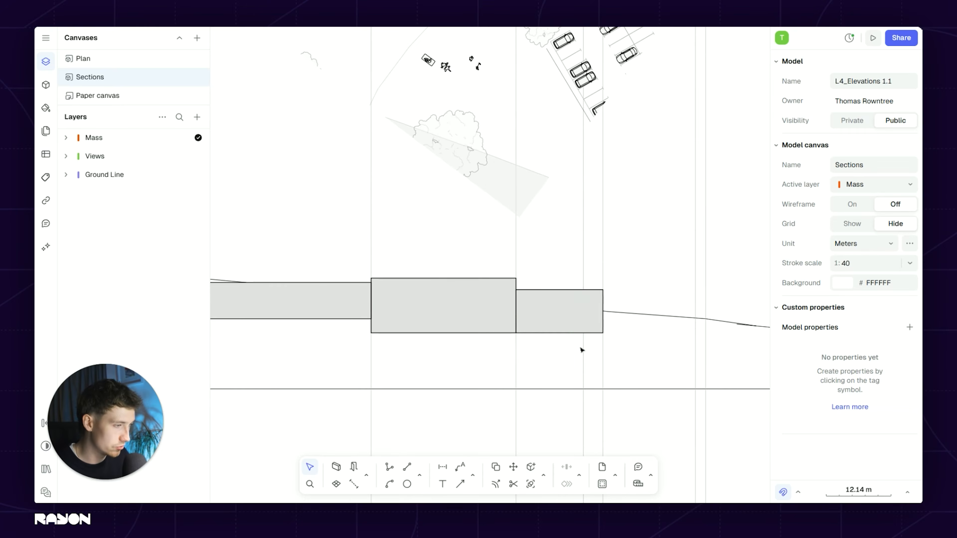
{"action": "middle_click_drag", "start_coordinate": [599, 331], "coordinate": [520, 408]}
{"action": "scroll", "coordinate": [537, 398], "scroll_direction": "down", "scroll_amount": 3}
{"action": "middle_click_drag", "start_coordinate": [563, 331], "coordinate": [559, 329]}
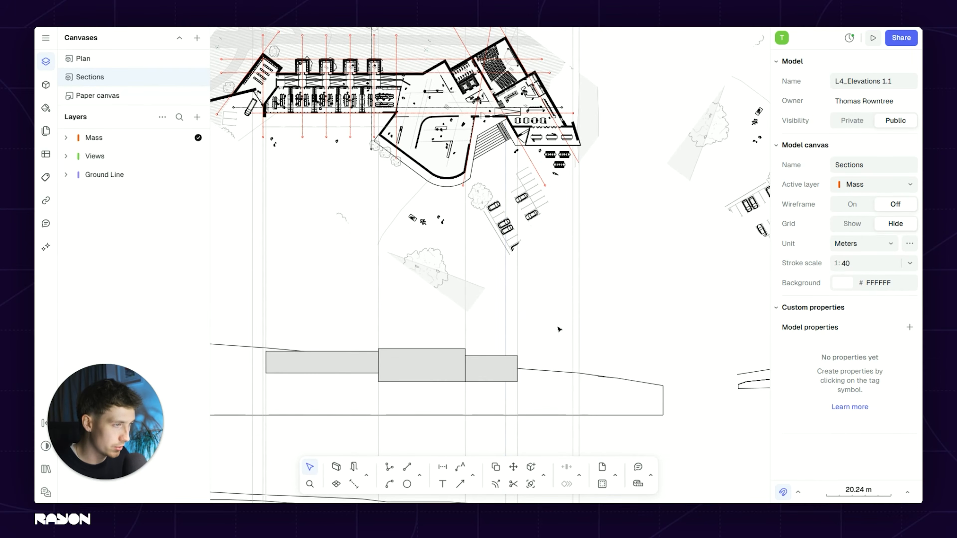
{"action": "left_click", "coordinate": [496, 375]}
{"action": "scroll", "coordinate": [496, 375], "scroll_direction": "up", "scroll_amount": 3}
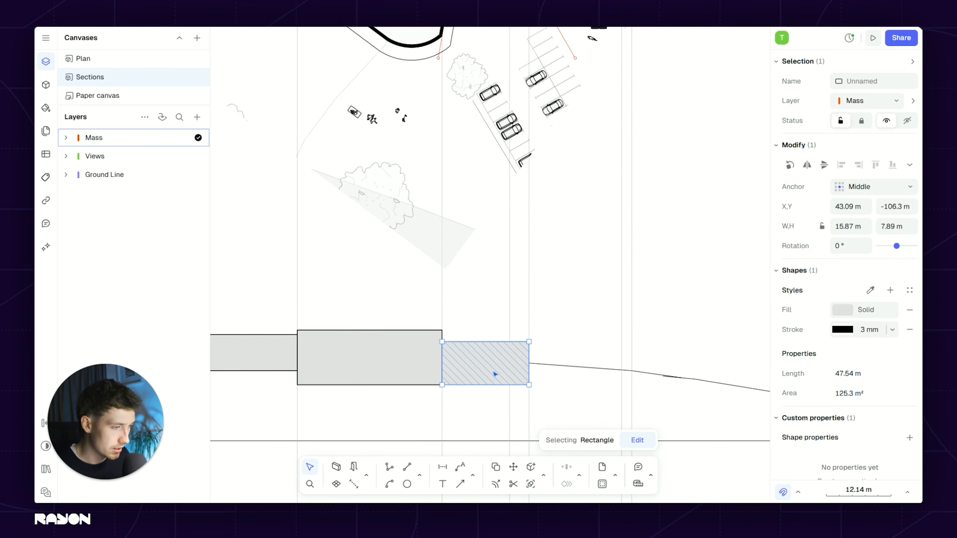
{"action": "key", "text": "c"}
{"action": "left_click", "coordinate": [442, 342]}
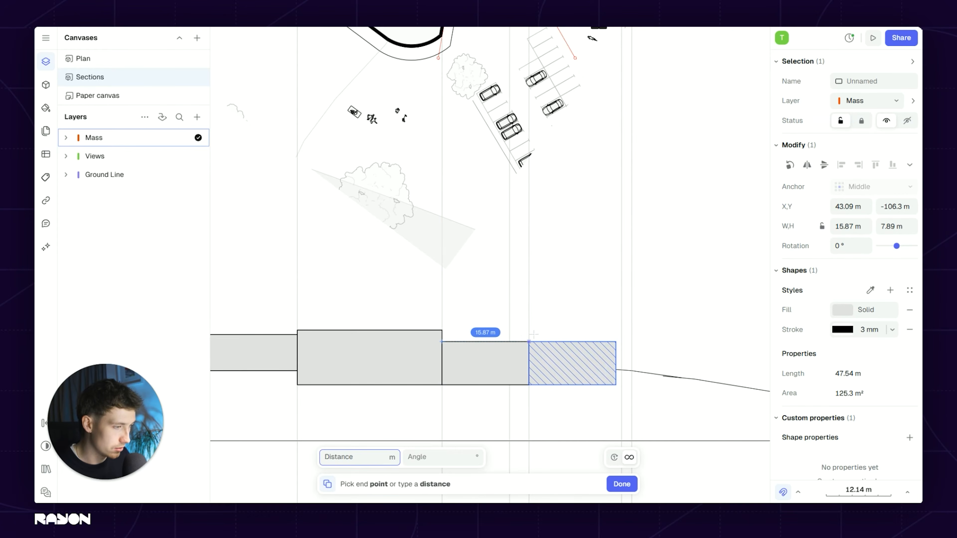
{"action": "left_click", "coordinate": [530, 342]}
Step: Lower the copied rectangle's top edge so the blocks step down
{"action": "scroll", "coordinate": [541, 271], "scroll_direction": "down", "scroll_amount": 3}
{"action": "scroll", "coordinate": [561, 297], "scroll_direction": "up", "scroll_amount": 6}
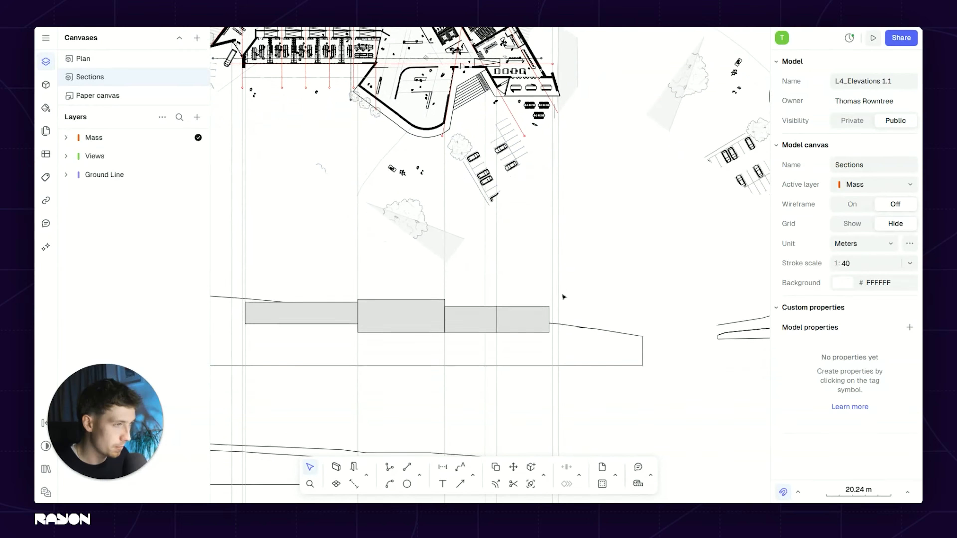
{"action": "left_click", "coordinate": [521, 297]}
{"action": "left_click_drag", "start_coordinate": [520, 253], "coordinate": [520, 263]}
{"action": "scroll", "coordinate": [391, 258], "scroll_direction": "down", "scroll_amount": 3}
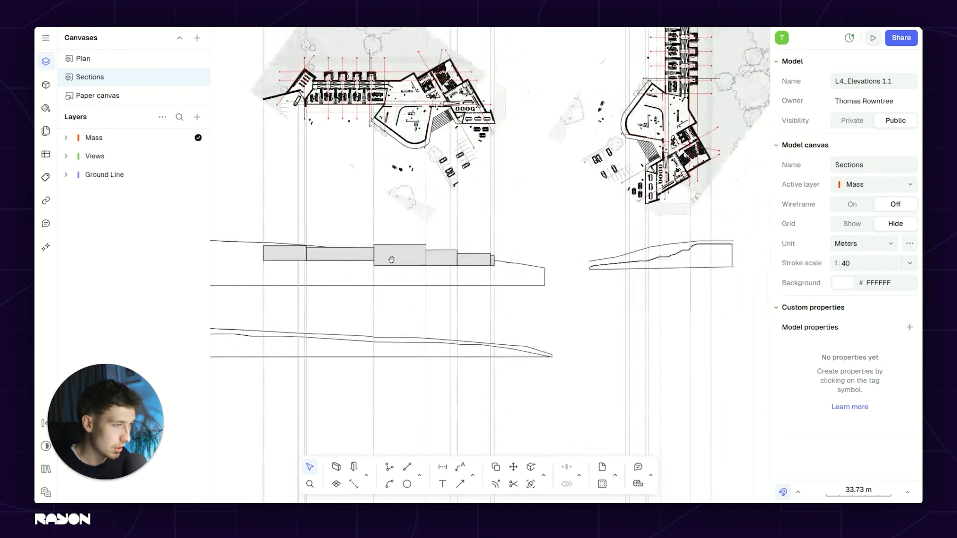
{"action": "middle_click_drag", "start_coordinate": [664, 262], "coordinate": [527, 265]}
{"action": "scroll", "coordinate": [528, 267], "scroll_direction": "up", "scroll_amount": 1}
{"action": "middle_click_drag", "start_coordinate": [423, 259], "coordinate": [682, 232]}
{"action": "scroll", "coordinate": [446, 280], "scroll_direction": "down", "scroll_amount": 3}
{"action": "middle_click_drag", "start_coordinate": [446, 280], "coordinate": [493, 281]}
{"action": "scroll", "coordinate": [464, 249], "scroll_direction": "up", "scroll_amount": 3}
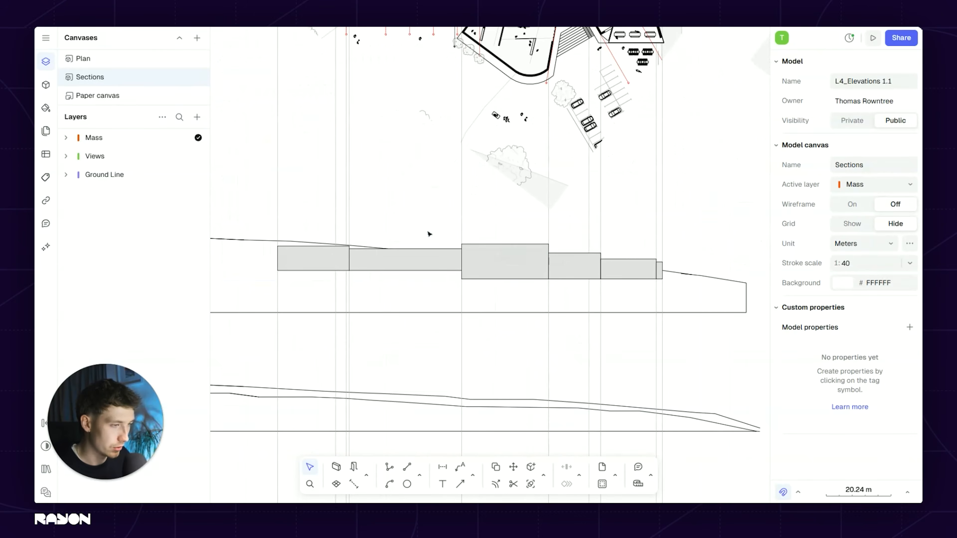
{"action": "left_click", "coordinate": [420, 477]}
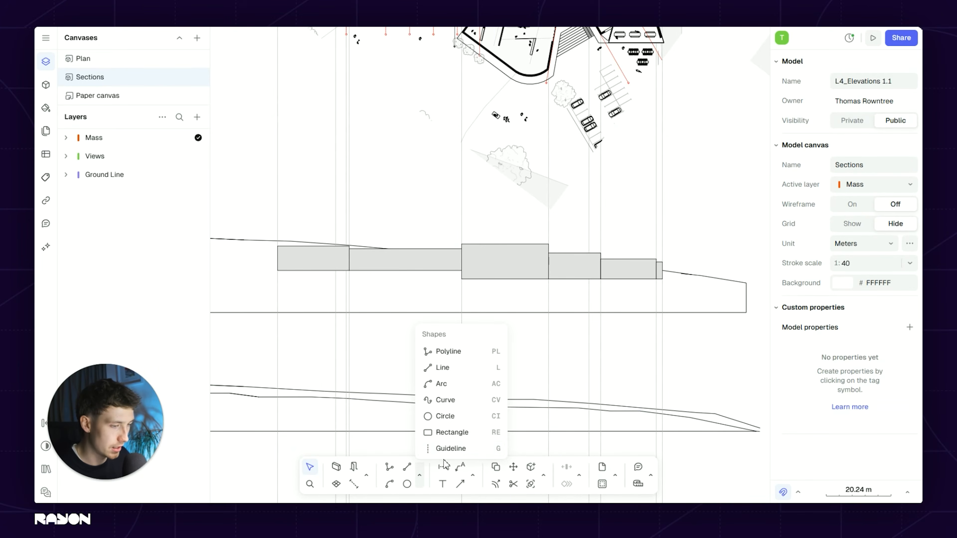
Step: Place a guideline at the tall box's top corner and copy it to the next box's top
{"action": "left_click", "coordinate": [456, 448]}
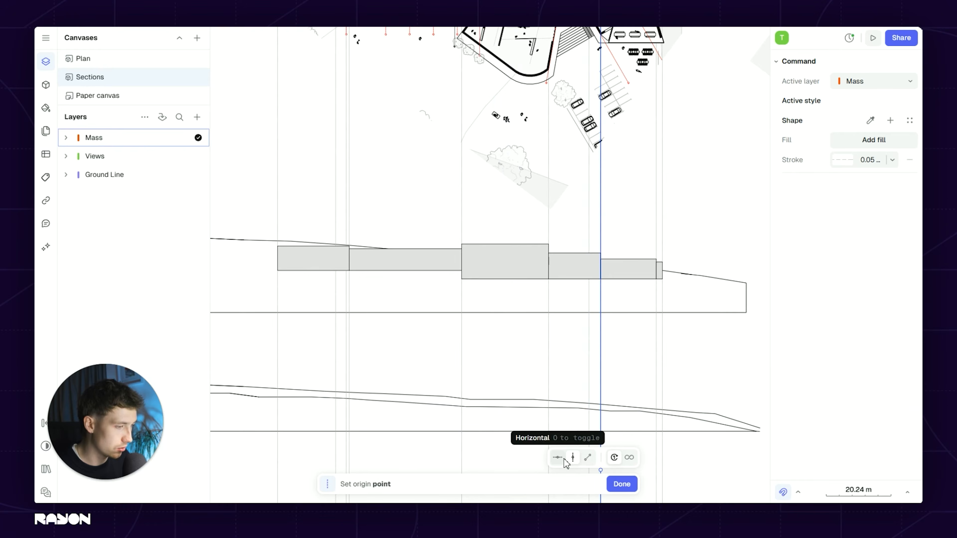
{"action": "scroll", "coordinate": [545, 226], "scroll_direction": "up", "scroll_amount": 6}
{"action": "left_click", "coordinate": [562, 284]}
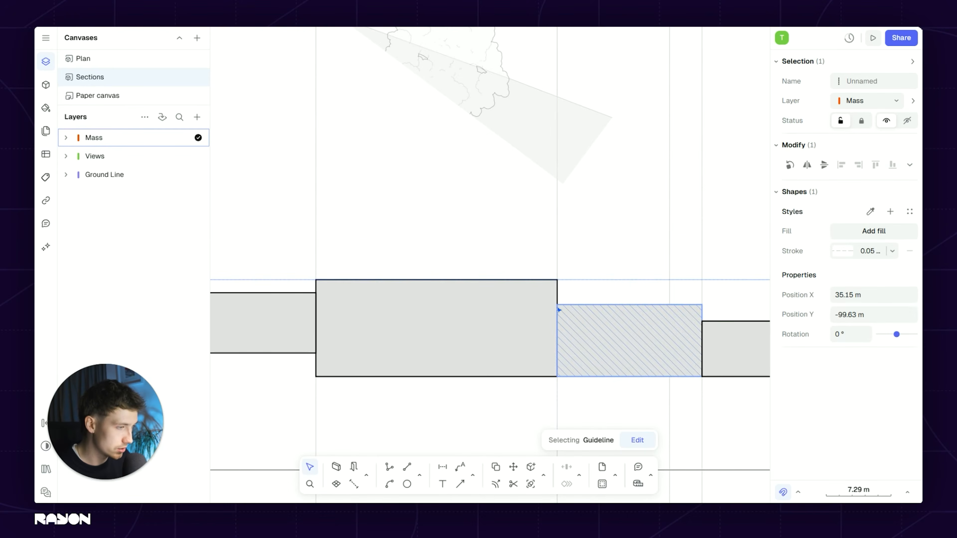
{"action": "key", "text": "c"}
{"action": "left_click", "coordinate": [559, 281]}
{"action": "left_click", "coordinate": [559, 305]}
{"action": "middle_click_drag", "start_coordinate": [637, 287], "coordinate": [385, 242]}
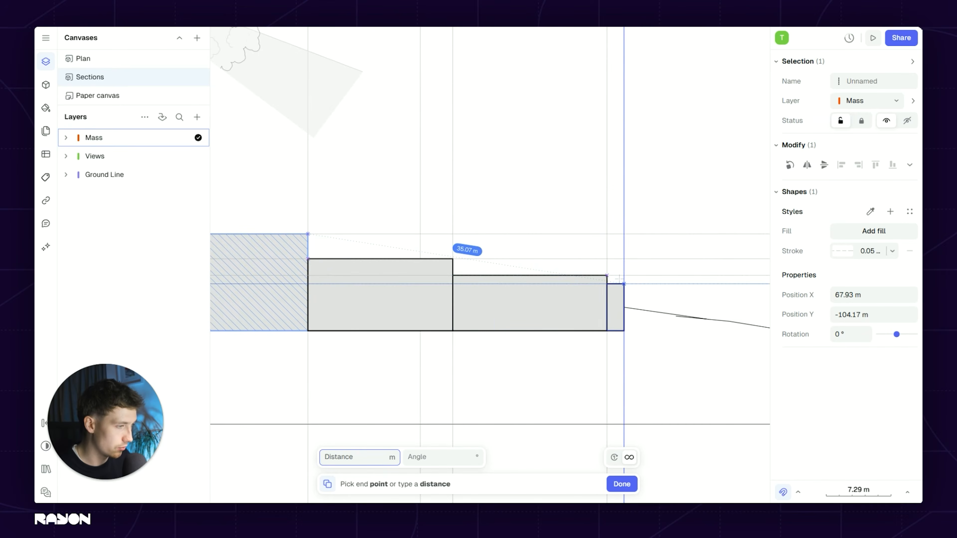
{"action": "scroll", "coordinate": [617, 284], "scroll_direction": "down", "scroll_amount": 8}
{"action": "key", "text": "Escape"}
{"action": "middle_click_drag", "start_coordinate": [355, 289], "coordinate": [102, 295]}
Step: Copy a grey massing box across into the right-hand section
{"action": "key", "text": "Escape"}
{"action": "scroll", "coordinate": [301, 293], "scroll_direction": "up", "scroll_amount": 3}
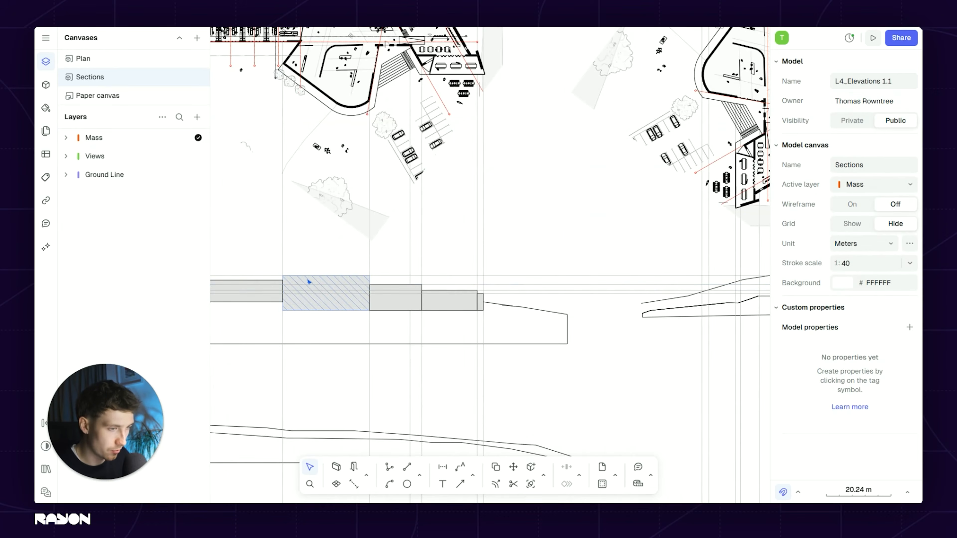
{"action": "left_click", "coordinate": [306, 284]}
{"action": "key", "text": "c"}
{"action": "left_click", "coordinate": [283, 276]}
{"action": "middle_click_drag", "start_coordinate": [463, 278], "coordinate": [385, 272]}
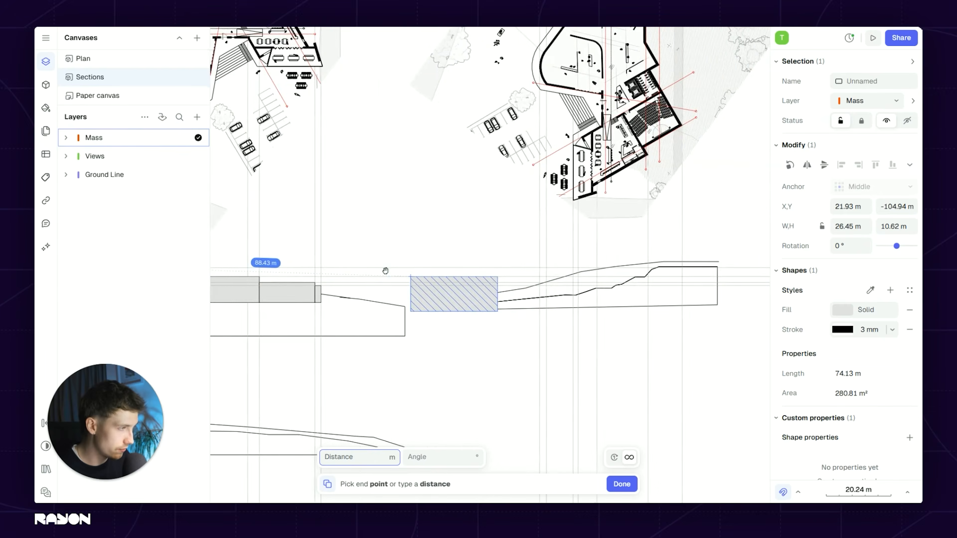
{"action": "scroll", "coordinate": [385, 271], "scroll_direction": "up", "scroll_amount": 3}
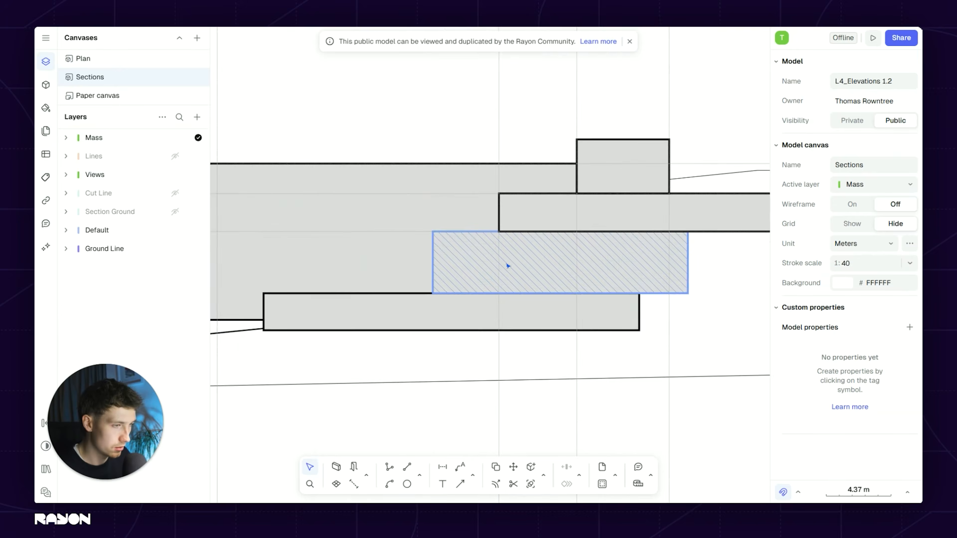
{"action": "scroll", "coordinate": [508, 266], "scroll_direction": "down", "scroll_amount": 10}
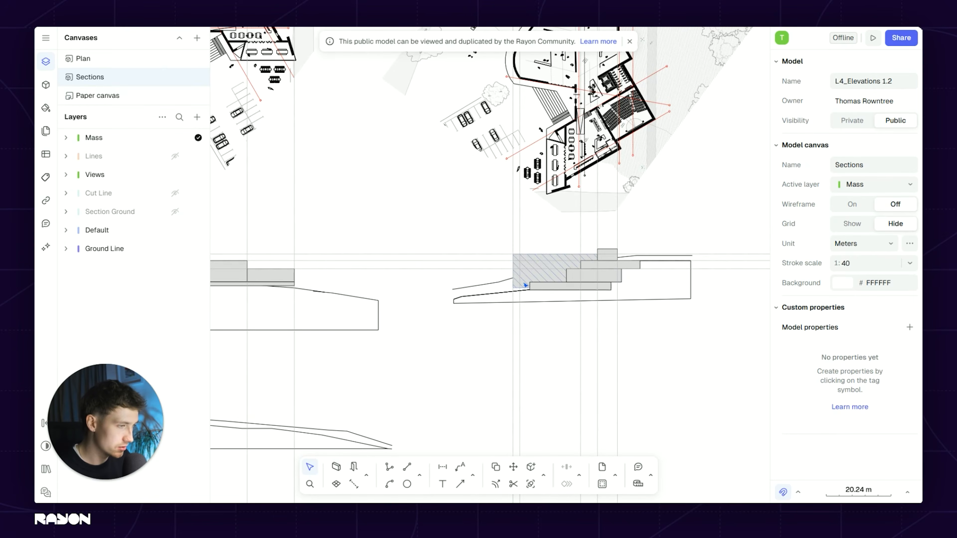
Step: Pan across the sections, up to the floor plan, and back to the massing section
{"action": "middle_click_drag", "start_coordinate": [506, 292], "coordinate": [726, 289]}
{"action": "middle_click_drag", "start_coordinate": [361, 290], "coordinate": [598, 298]}
{"action": "scroll", "coordinate": [411, 269], "scroll_direction": "down", "scroll_amount": 3}
{"action": "scroll", "coordinate": [378, 230], "scroll_direction": "up", "scroll_amount": 3}
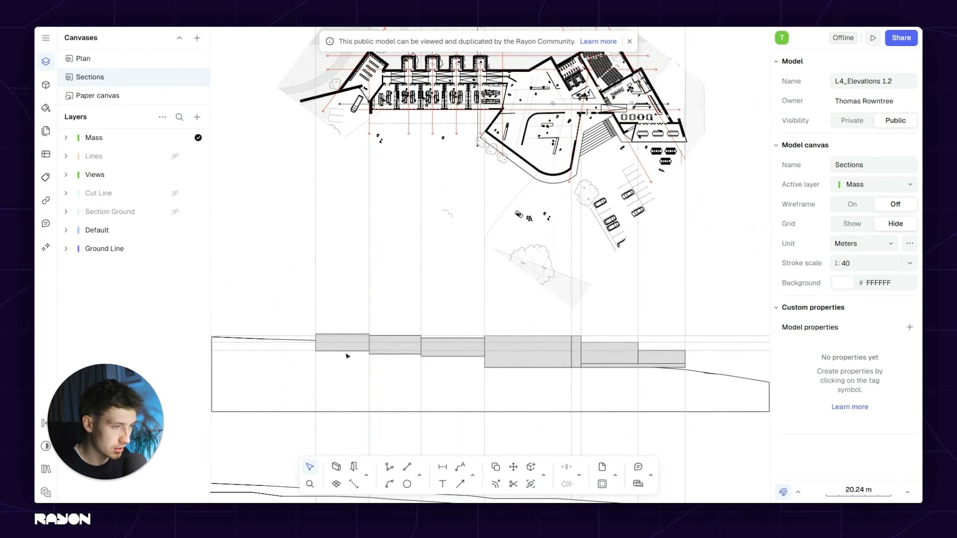
{"action": "middle_click_drag", "start_coordinate": [484, 295], "coordinate": [429, 243]}
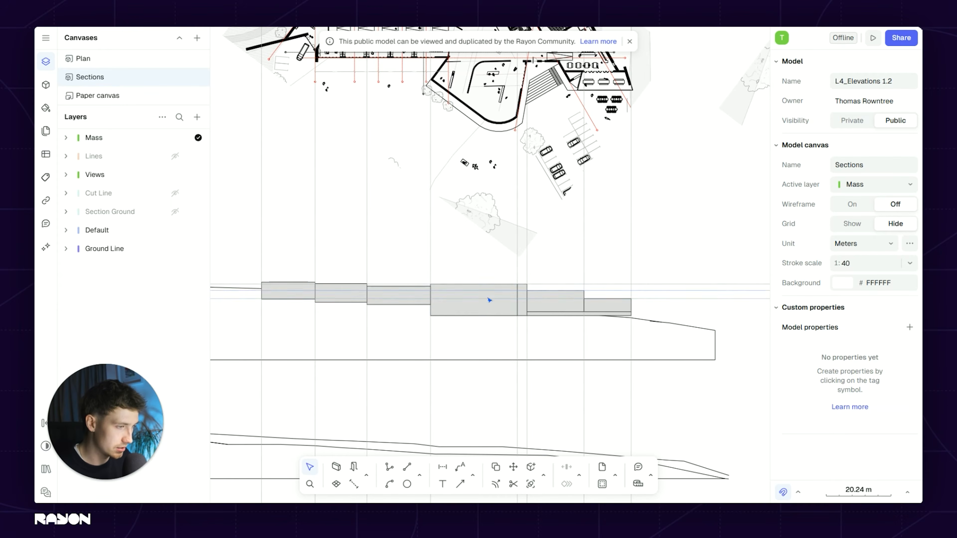
{"action": "scroll", "coordinate": [489, 300], "scroll_direction": "up", "scroll_amount": 6}
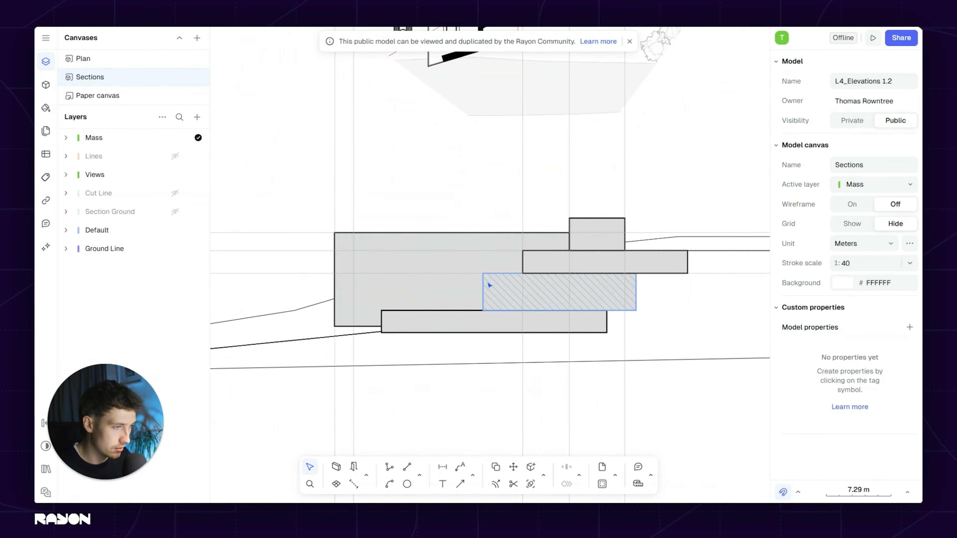
{"action": "middle_click_drag", "start_coordinate": [489, 285], "coordinate": [524, 289]}
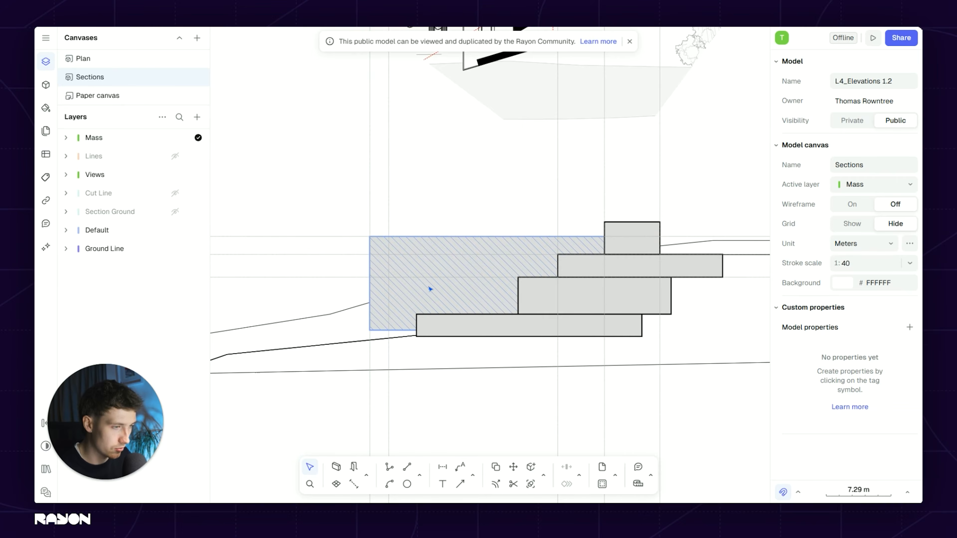
{"action": "scroll", "coordinate": [446, 243], "scroll_direction": "down", "scroll_amount": 3}
{"action": "middle_click_drag", "start_coordinate": [447, 243], "coordinate": [448, 336]}
{"action": "middle_click_drag", "start_coordinate": [430, 53], "coordinate": [481, 234]}
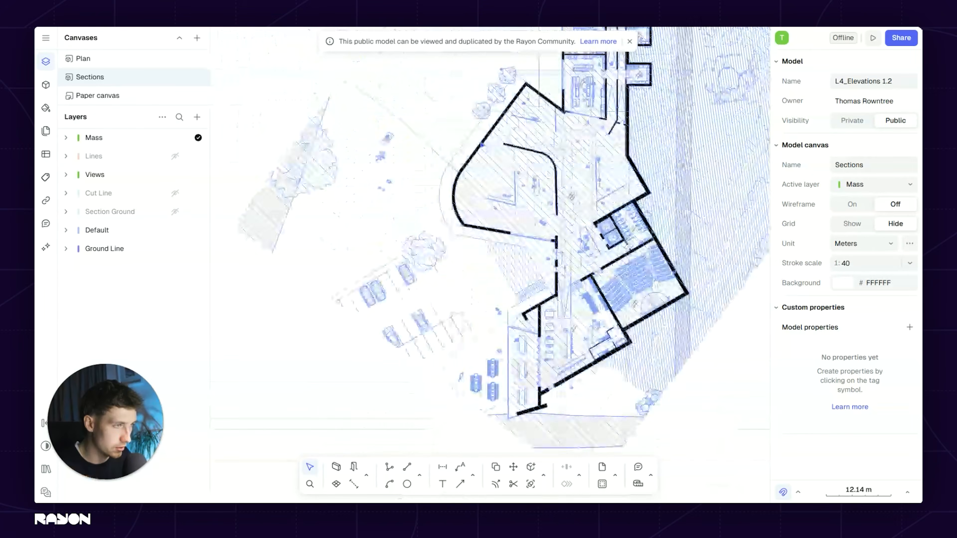
{"action": "middle_click_drag", "start_coordinate": [531, 445], "coordinate": [486, 202]}
{"action": "scroll", "coordinate": [456, 292], "scroll_direction": "up", "scroll_amount": 3}
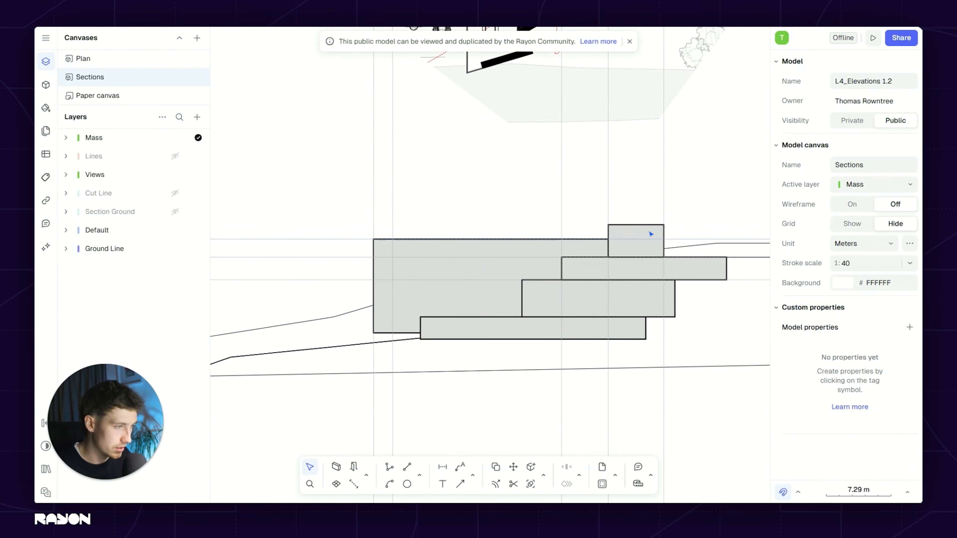
{"action": "scroll", "coordinate": [589, 241], "scroll_direction": "down", "scroll_amount": 3}
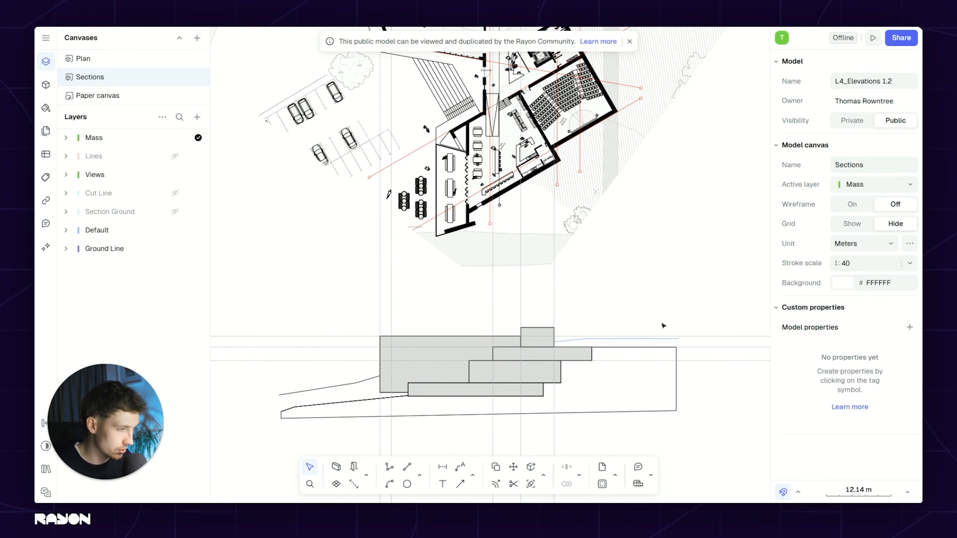
Step: Zoom and pan until the plans, grey section blocks and ground lines show together
{"action": "scroll", "coordinate": [627, 338], "scroll_direction": "up", "scroll_amount": 3}
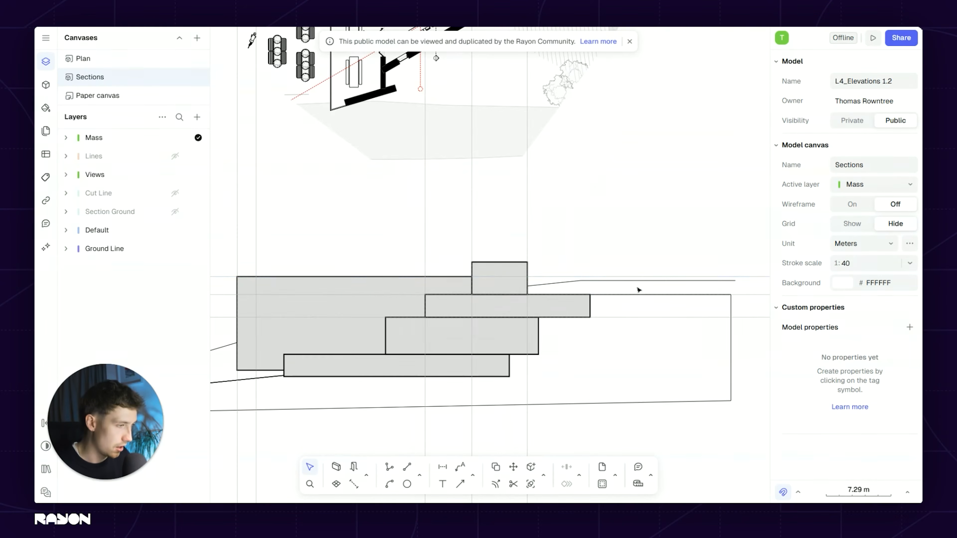
{"action": "scroll", "coordinate": [647, 284], "scroll_direction": "up", "scroll_amount": 2}
{"action": "scroll", "coordinate": [697, 280], "scroll_direction": "down", "scroll_amount": 2}
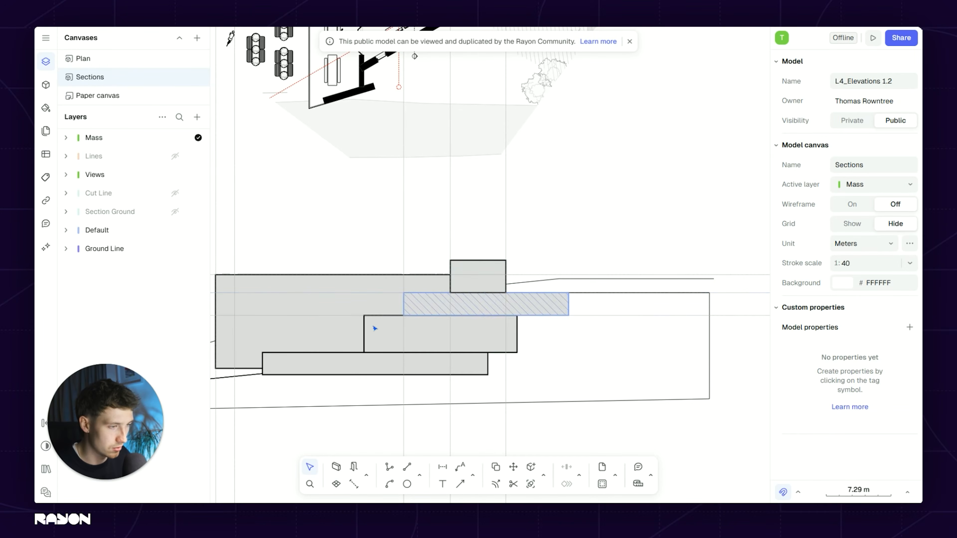
{"action": "scroll", "coordinate": [560, 320], "scroll_direction": "down", "scroll_amount": 8}
{"action": "middle_click_drag", "start_coordinate": [554, 306], "coordinate": [634, 283]}
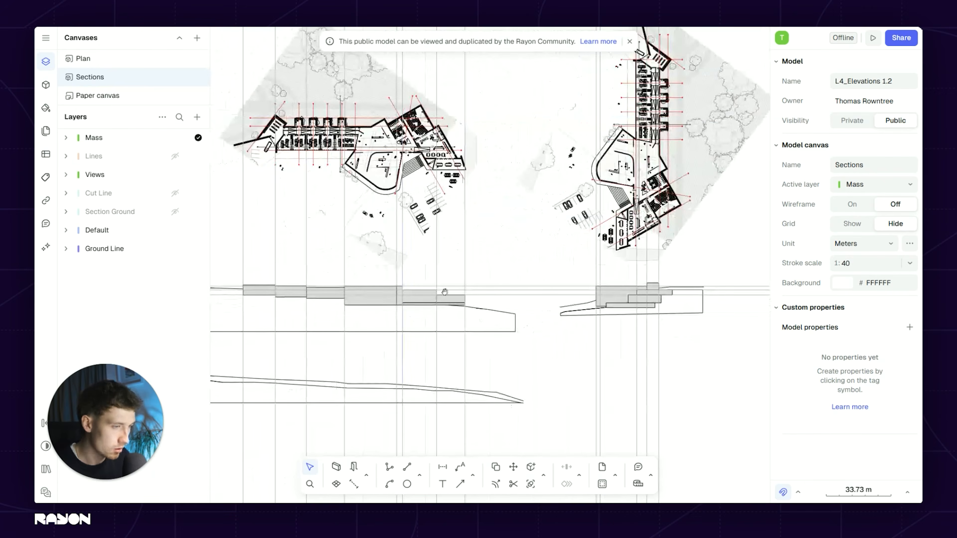
{"action": "middle_click_drag", "start_coordinate": [445, 293], "coordinate": [488, 273]}
{"action": "middle_click_drag", "start_coordinate": [421, 256], "coordinate": [429, 271]}
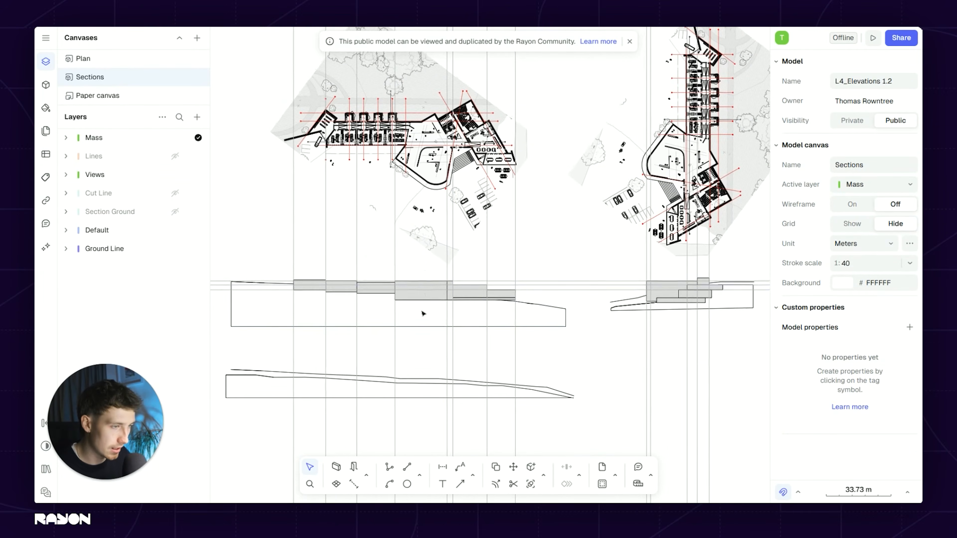
{"action": "scroll", "coordinate": [410, 292], "scroll_direction": "up", "scroll_amount": 5}
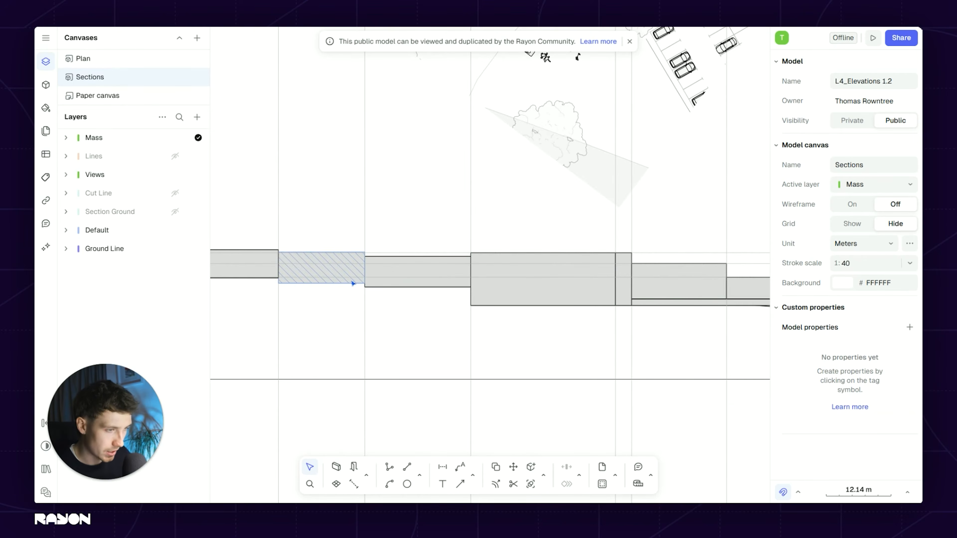
{"action": "scroll", "coordinate": [371, 275], "scroll_direction": "up", "scroll_amount": 5}
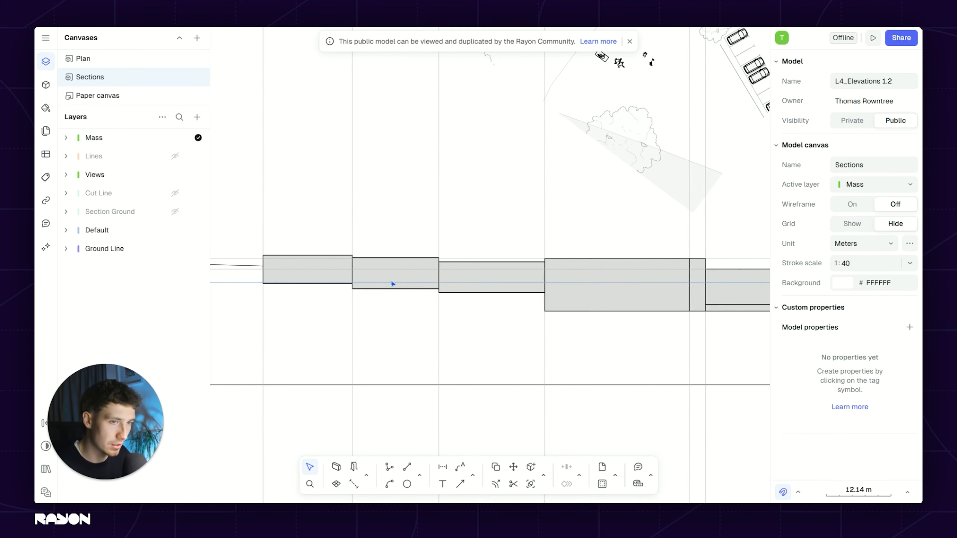
{"action": "scroll", "coordinate": [501, 320], "scroll_direction": "down", "scroll_amount": 5}
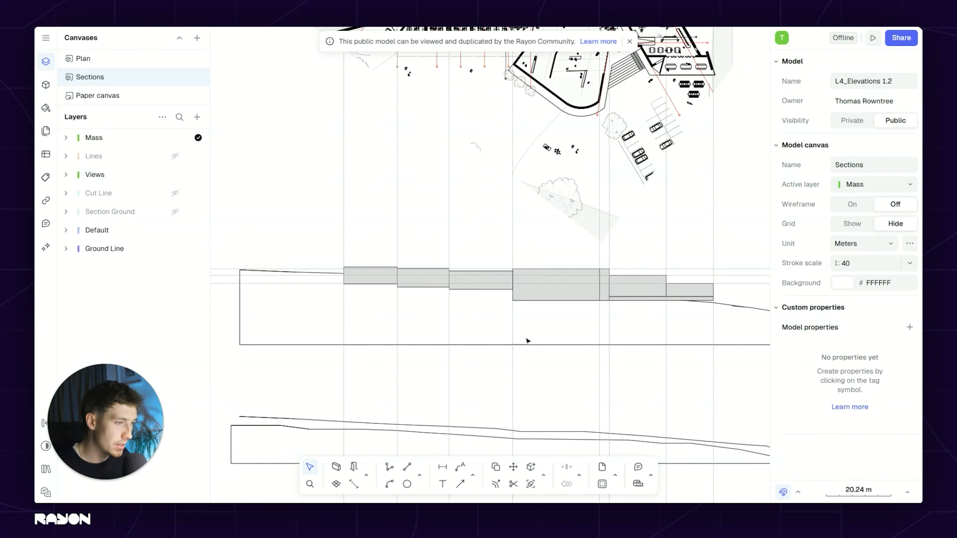
{"action": "scroll", "coordinate": [479, 326], "scroll_direction": "up", "scroll_amount": 3}
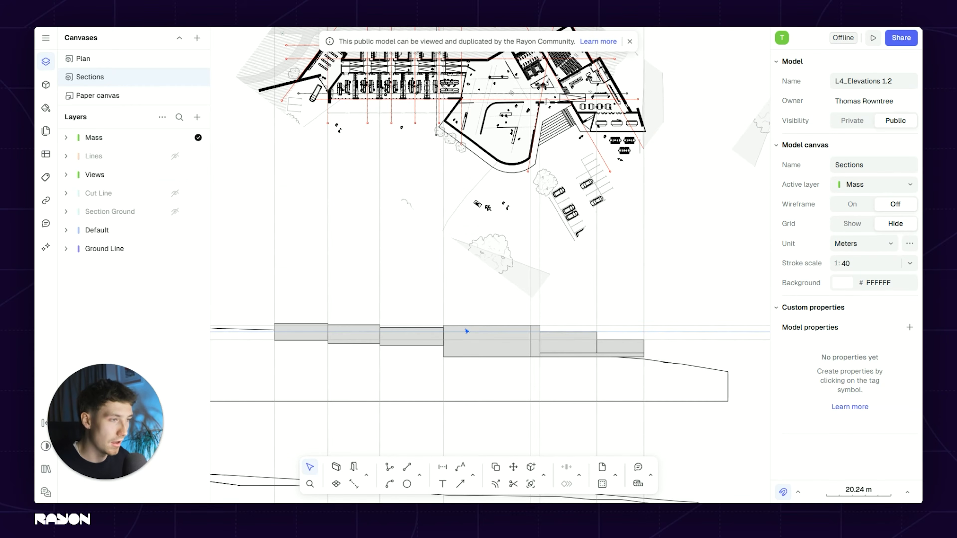
{"action": "scroll", "coordinate": [464, 327], "scroll_direction": "up", "scroll_amount": 5}
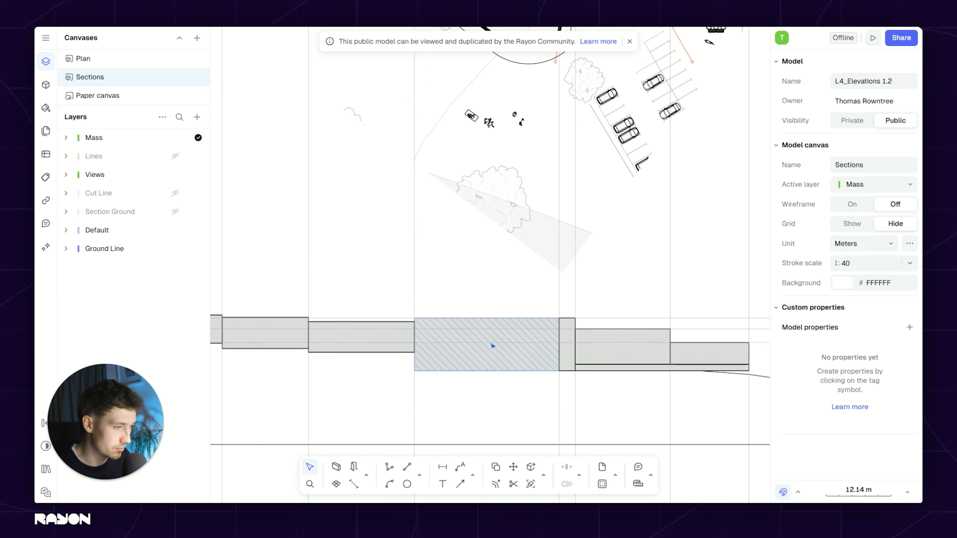
{"action": "scroll", "coordinate": [441, 341], "scroll_direction": "down", "scroll_amount": 10}
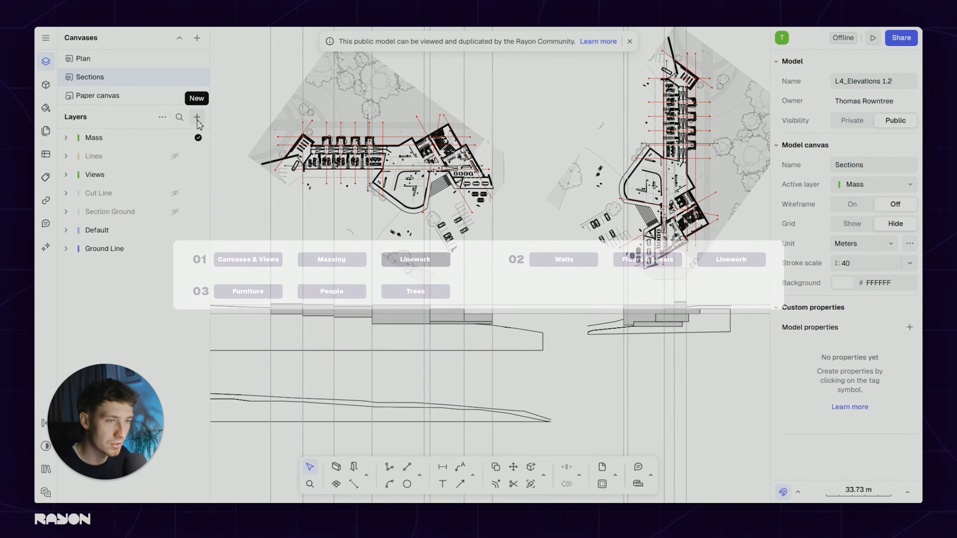
Step: Add a new layer named Lines in the Layers panel
{"action": "left_click", "coordinate": [196, 117]}
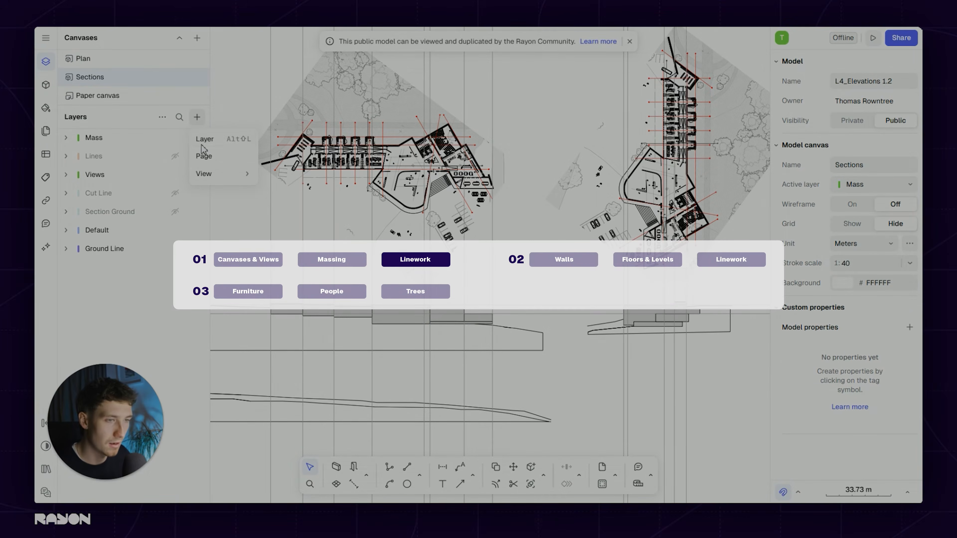
{"action": "left_click", "coordinate": [205, 139]}
{"action": "type", "text": "Lines"}
{"action": "key", "text": "Return"}
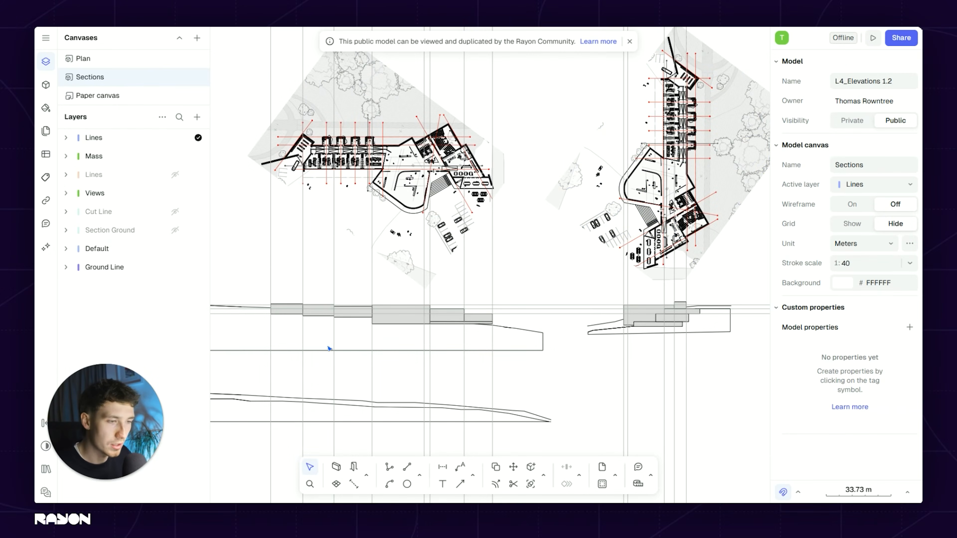
Step: Select the vertical guideline below the plan and start duplicating it
{"action": "scroll", "coordinate": [351, 334], "scroll_direction": "up", "scroll_amount": 5}
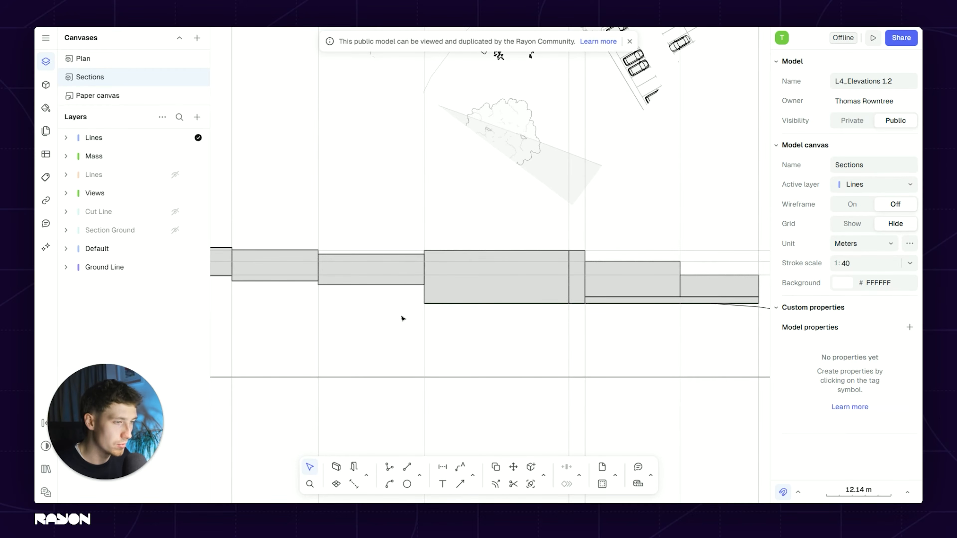
{"action": "scroll", "coordinate": [448, 276], "scroll_direction": "down", "scroll_amount": 2}
{"action": "middle_click_drag", "start_coordinate": [545, 327], "coordinate": [511, 419]}
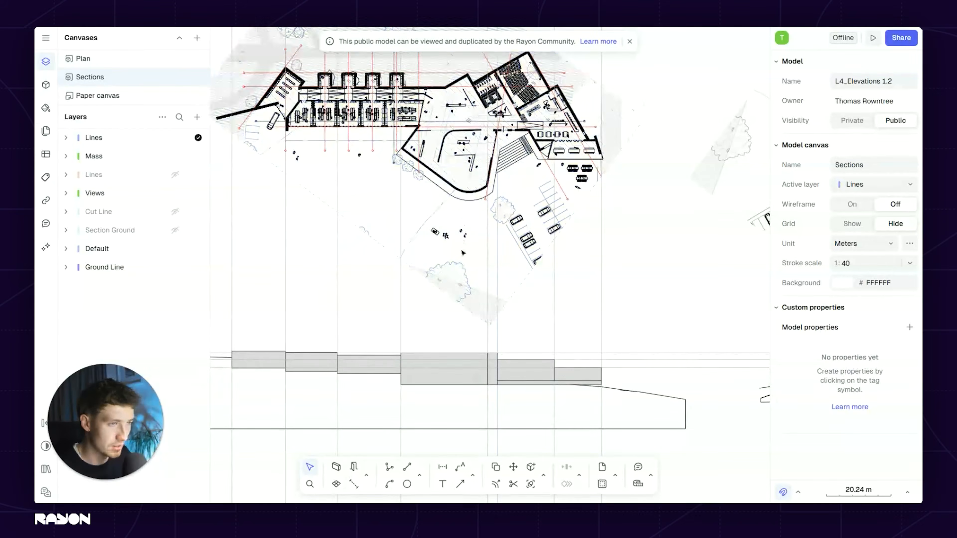
{"action": "mouse_move", "coordinate": [522, 385]}
{"action": "middle_mouse_down"}
{"action": "mouse_move", "coordinate": [508, 313]}
{"action": "mouse_move", "coordinate": [516, 305]}
{"action": "middle_mouse_up"}
{"action": "mouse_move", "coordinate": [485, 200]}
{"action": "middle_mouse_down"}
{"action": "mouse_move", "coordinate": [477, 255]}
{"action": "mouse_move", "coordinate": [491, 222]}
{"action": "middle_mouse_up"}
{"action": "left_click", "coordinate": [535, 301]}
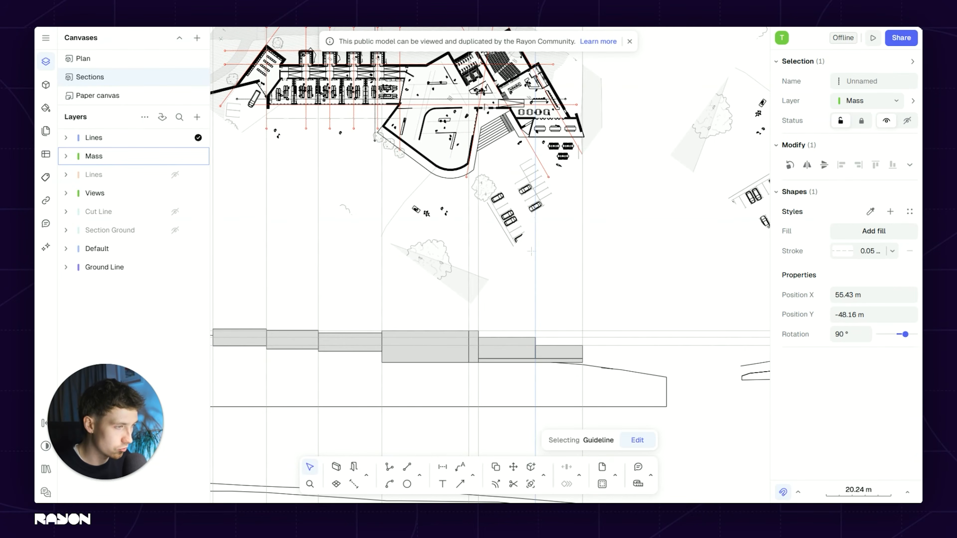
{"action": "key", "text": "d"}
{"action": "left_click", "coordinate": [535, 267]}
Step: Reselect the guideline, retry duplicating it, then clear the selection
{"action": "scroll", "coordinate": [506, 136], "scroll_direction": "up", "scroll_amount": 5}
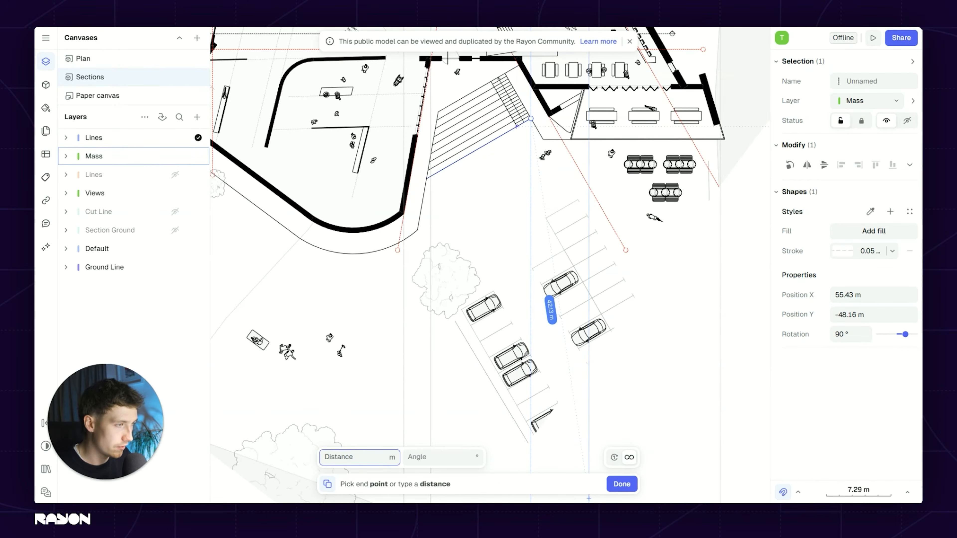
{"action": "key", "text": "Escape"}
{"action": "key", "text": "Escape"}
{"action": "left_click", "coordinate": [432, 216]}
{"action": "scroll", "coordinate": [431, 203], "scroll_direction": "up", "scroll_amount": 5}
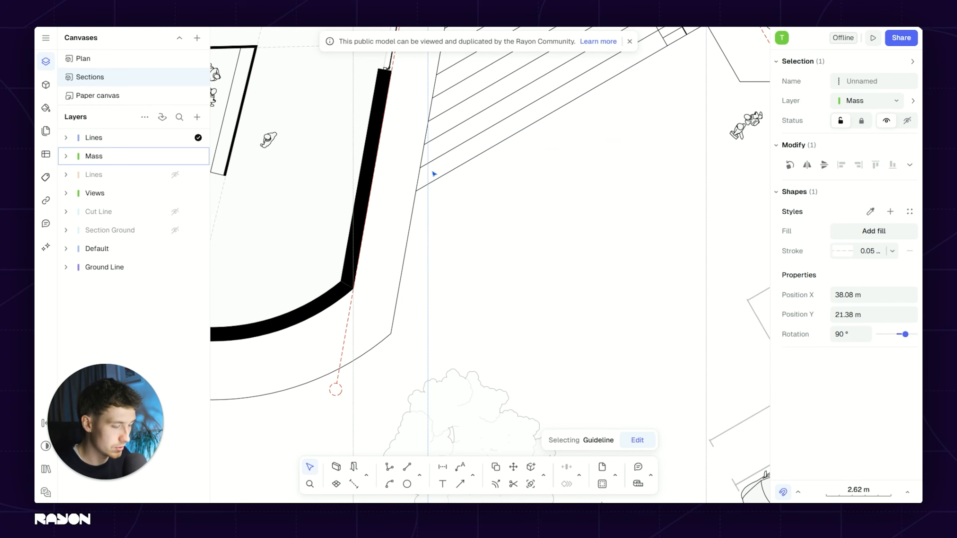
{"action": "key", "text": "d"}
{"action": "left_click", "coordinate": [425, 194]}
{"action": "key", "text": "Escape"}
{"action": "key", "text": "Escape"}
{"action": "scroll", "coordinate": [465, 202], "scroll_direction": "down", "scroll_amount": 5}
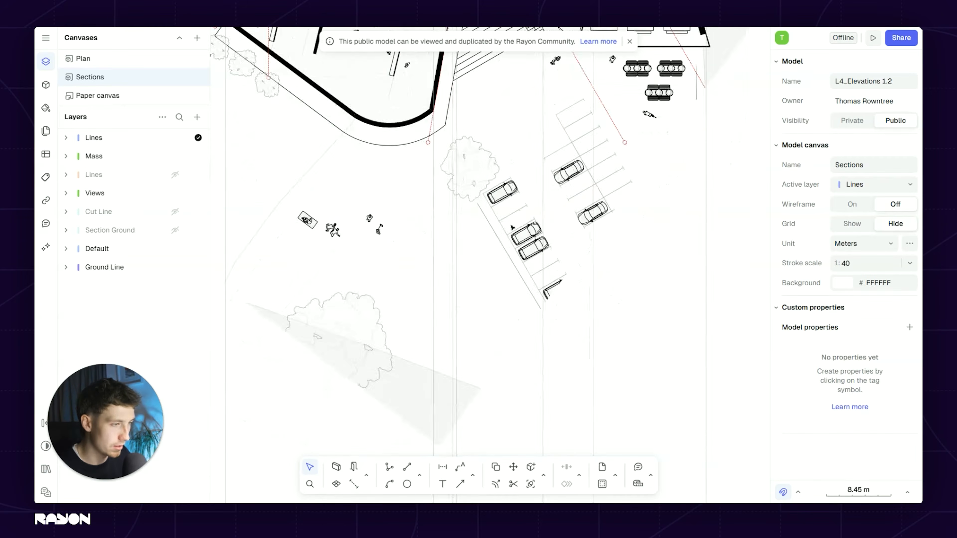
{"action": "scroll", "coordinate": [502, 308], "scroll_direction": "down", "scroll_amount": 6}
{"action": "scroll", "coordinate": [477, 306], "scroll_direction": "down", "scroll_amount": 2}
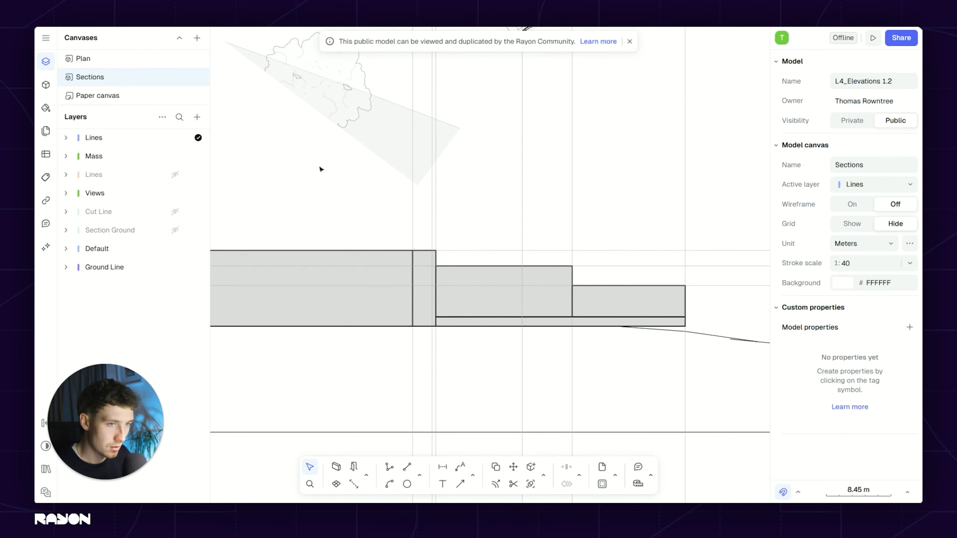
Step: Draw an unfilled stair line and copy it three times at 0.2 m spacing
{"action": "key", "text": "l"}
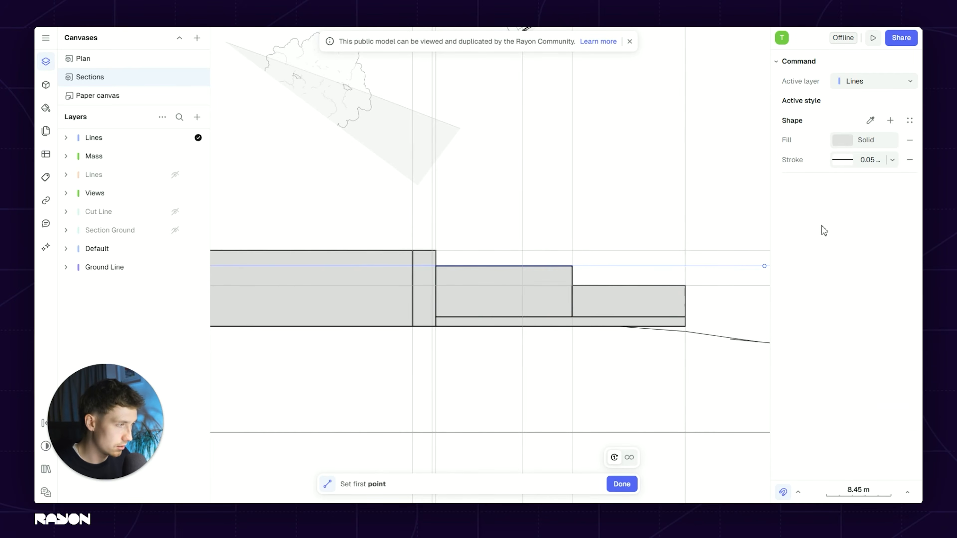
{"action": "left_click", "coordinate": [908, 141]}
{"action": "scroll", "coordinate": [472, 331], "scroll_direction": "up", "scroll_amount": 3}
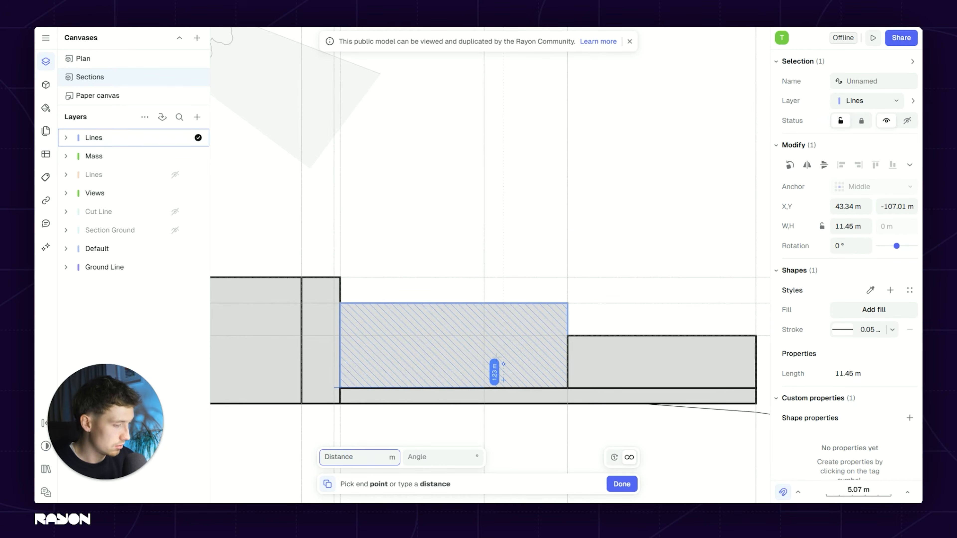
{"action": "type", "text": "2"}
{"action": "key", "text": "Tab"}
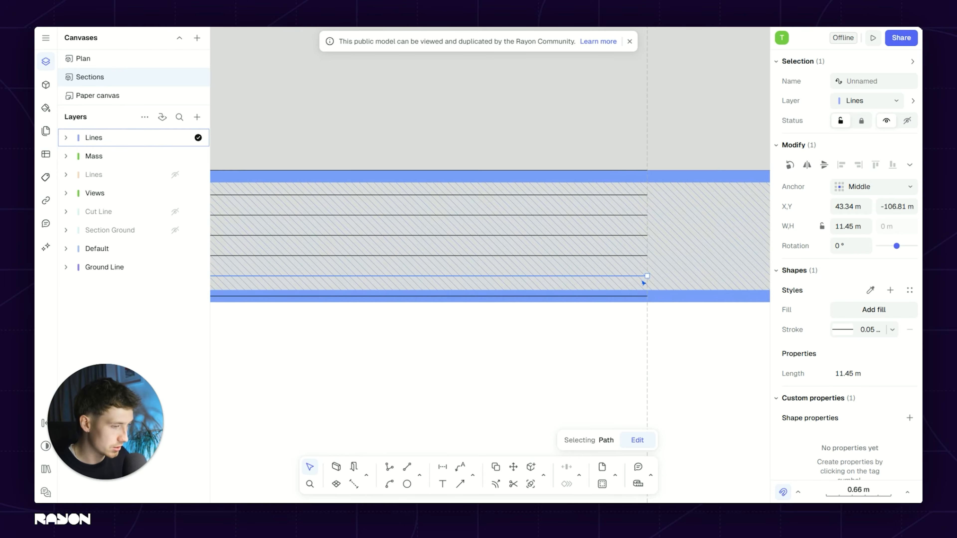
{"action": "key", "text": "c"}
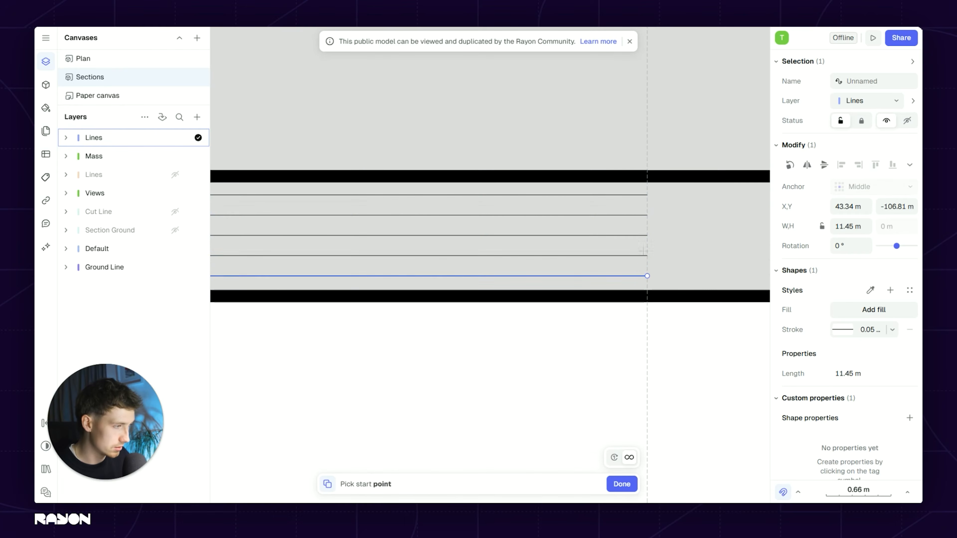
{"action": "left_click", "coordinate": [648, 256]}
{"action": "left_click", "coordinate": [647, 297]}
{"action": "left_click", "coordinate": [648, 316]}
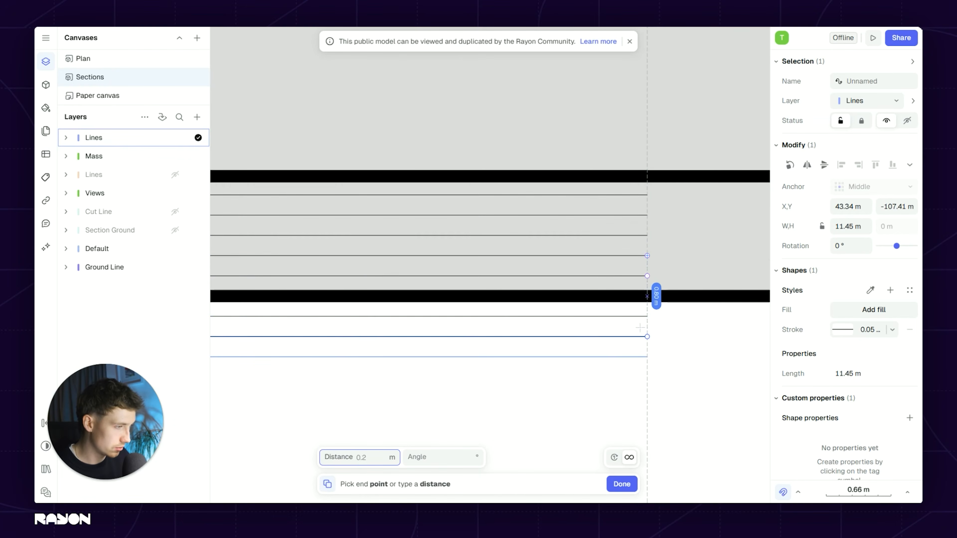
{"action": "left_click", "coordinate": [648, 336]}
{"action": "key", "text": "Escape"}
{"action": "key", "text": "Escape"}
Step: Pan between the plan and the section to review the finished stairs
{"action": "scroll", "coordinate": [512, 310], "scroll_direction": "down", "scroll_amount": 8}
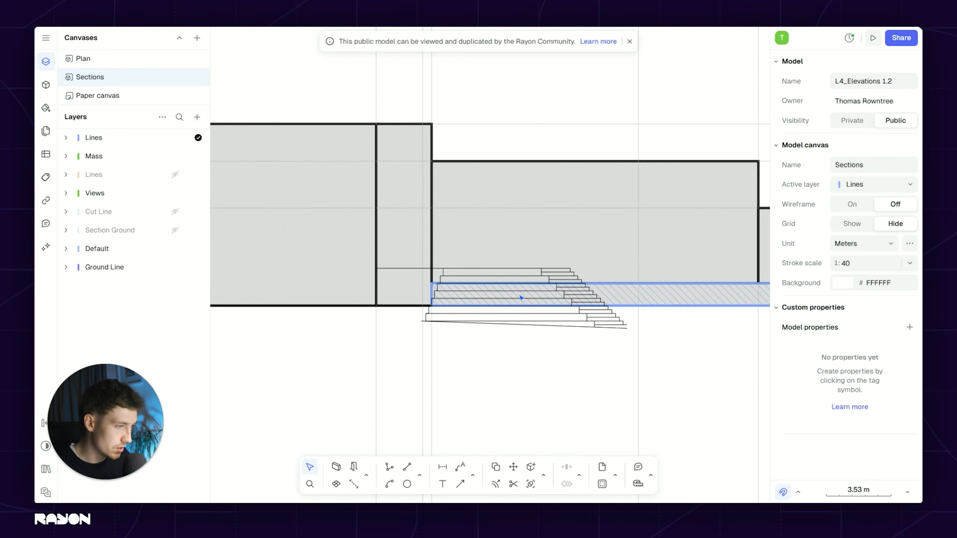
{"action": "scroll", "coordinate": [522, 298], "scroll_direction": "down", "scroll_amount": 2}
{"action": "scroll", "coordinate": [522, 296], "scroll_direction": "up", "scroll_amount": 2}
{"action": "scroll", "coordinate": [520, 295], "scroll_direction": "down", "scroll_amount": 4}
{"action": "middle_click_drag", "start_coordinate": [503, 290], "coordinate": [494, 445]}
{"action": "middle_click_drag", "start_coordinate": [508, 76], "coordinate": [500, 265]}
{"action": "scroll", "coordinate": [497, 175], "scroll_direction": "up", "scroll_amount": 5}
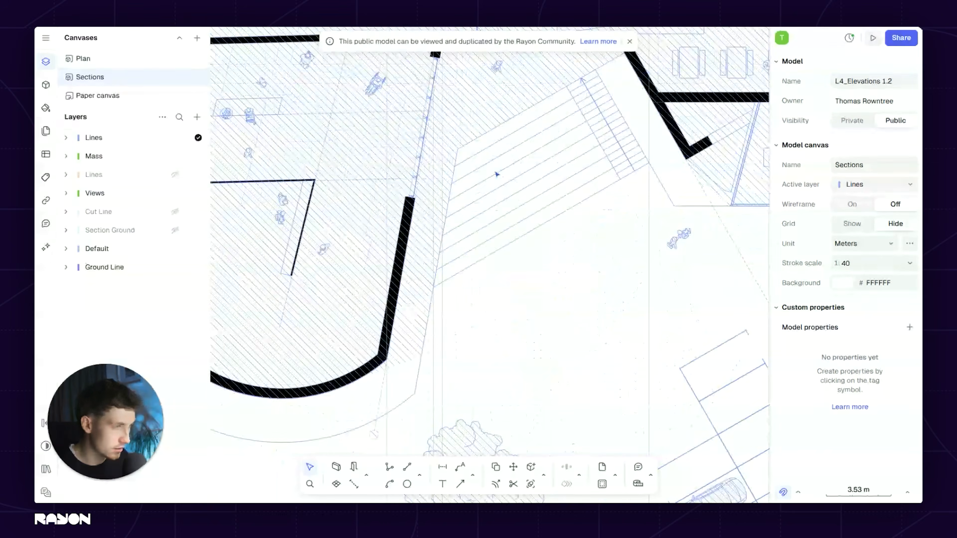
{"action": "scroll", "coordinate": [409, 216], "scroll_direction": "down", "scroll_amount": 4}
{"action": "middle_click_drag", "start_coordinate": [479, 298], "coordinate": [485, 109]}
{"action": "middle_click_drag", "start_coordinate": [485, 417], "coordinate": [510, 214]}
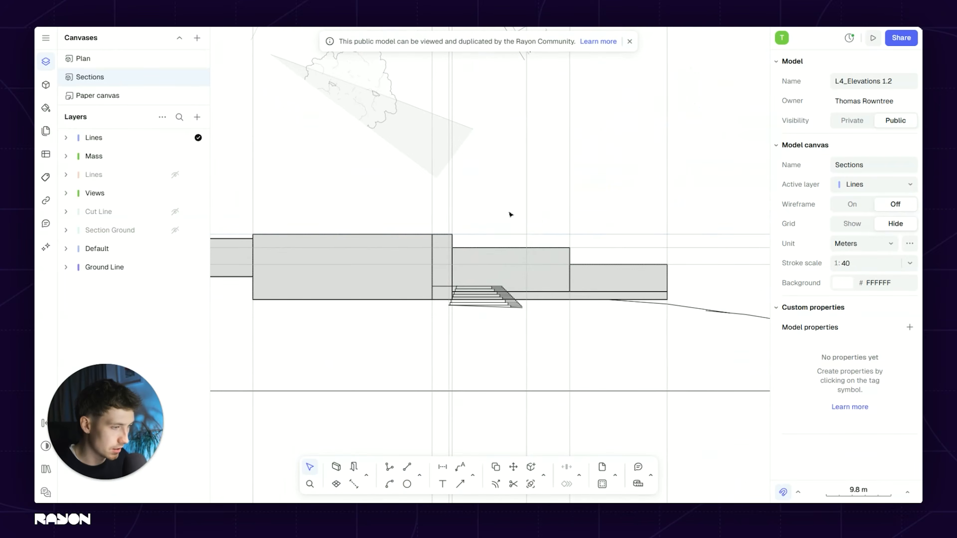
{"action": "scroll", "coordinate": [450, 316], "scroll_direction": "up", "scroll_amount": 2}
Step: Draw a floor polyline from the stair top, sloping down, then level to the block's right edge
{"action": "scroll", "coordinate": [647, 310], "scroll_direction": "up", "scroll_amount": 3}
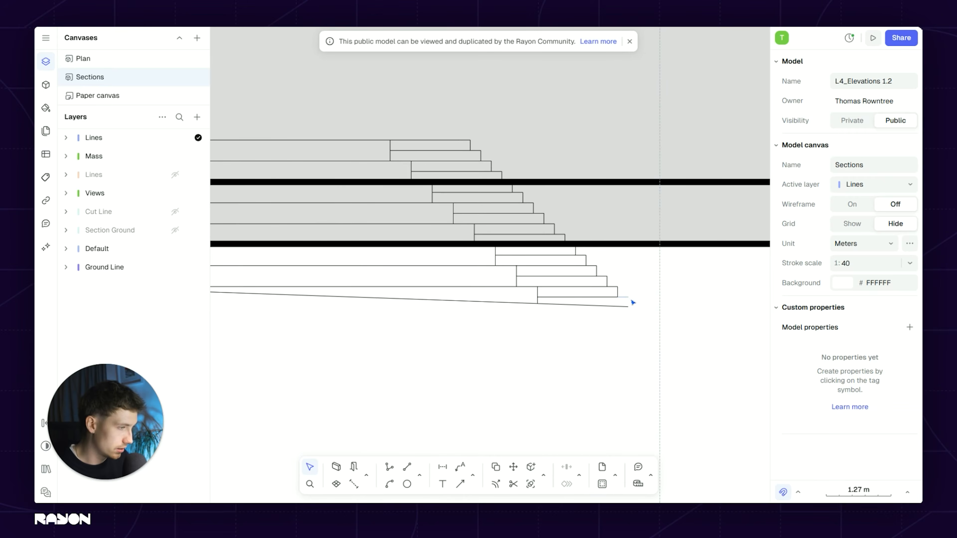
{"action": "left_click", "coordinate": [644, 317]}
{"action": "left_click", "coordinate": [626, 343]}
{"action": "scroll", "coordinate": [410, 292], "scroll_direction": "down", "scroll_amount": 6}
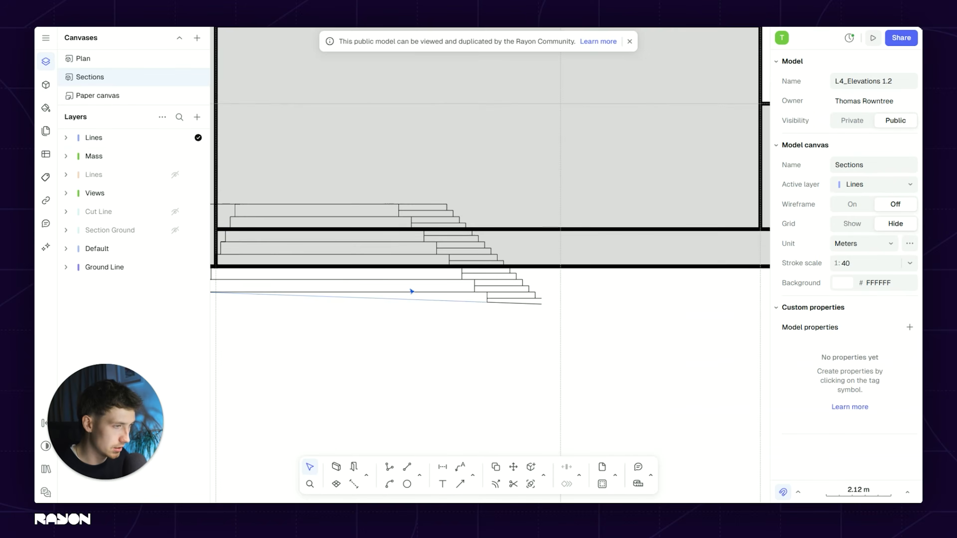
{"action": "middle_click_drag", "start_coordinate": [392, 293], "coordinate": [277, 349]}
{"action": "key", "text": "p"}
{"action": "left_click", "coordinate": [386, 295]}
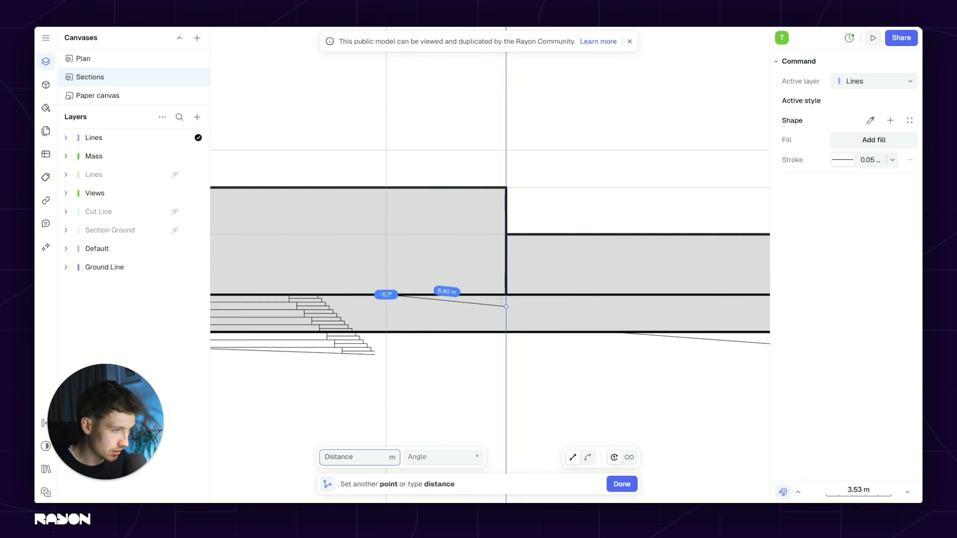
{"action": "left_click", "coordinate": [507, 307]}
{"action": "middle_click_drag", "start_coordinate": [601, 331], "coordinate": [464, 316]}
{"action": "left_click", "coordinate": [640, 291]}
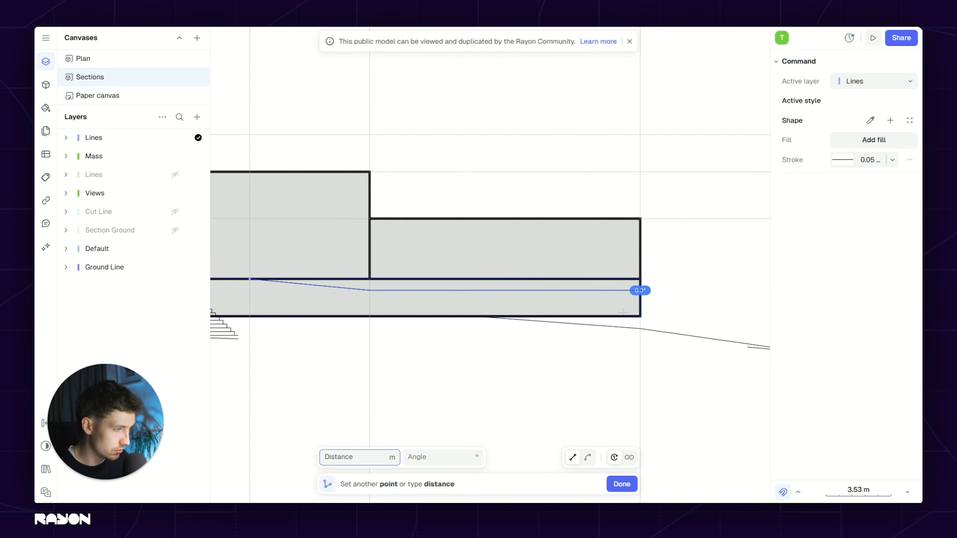
{"action": "key", "text": "Escape"}
Step: Clear the selection and pan right along the section
{"action": "scroll", "coordinate": [385, 308], "scroll_direction": "down", "scroll_amount": 3}
{"action": "key", "text": "Escape"}
{"action": "middle_click_drag", "start_coordinate": [306, 309], "coordinate": [544, 306]}
{"action": "scroll", "coordinate": [528, 291], "scroll_direction": "down", "scroll_amount": 3}
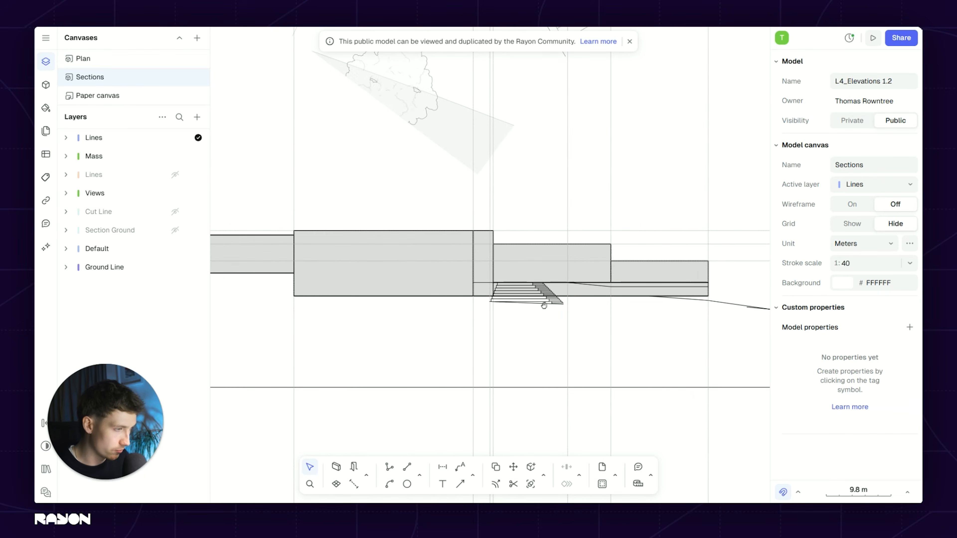
{"action": "scroll", "coordinate": [404, 306], "scroll_direction": "down", "scroll_amount": 3}
Step: Pan up to centre the view on the plan's workshop wing above the section
{"action": "middle_click_drag", "start_coordinate": [324, 318], "coordinate": [466, 319]}
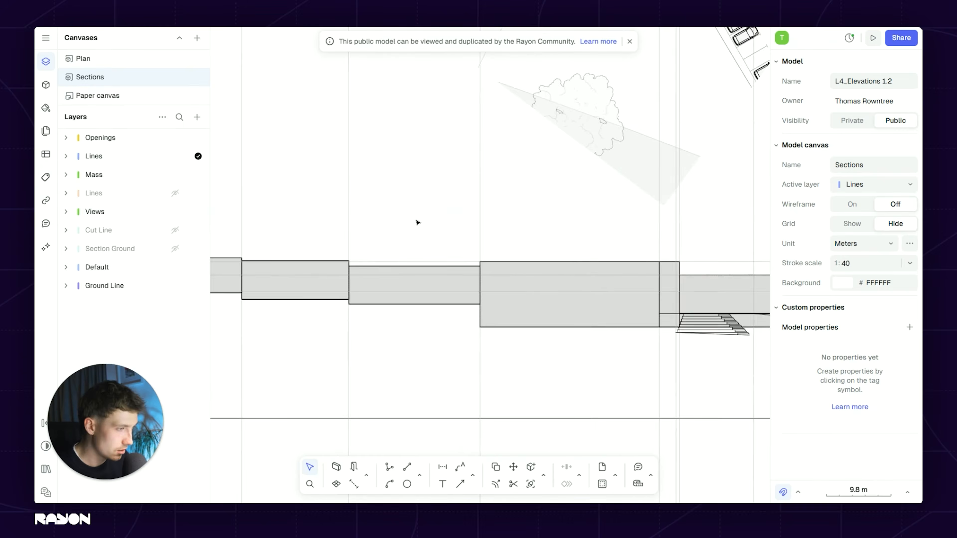
{"action": "scroll", "coordinate": [444, 208], "scroll_direction": "down", "scroll_amount": 2}
{"action": "middle_click_drag", "start_coordinate": [444, 207], "coordinate": [489, 336]}
{"action": "scroll", "coordinate": [464, 215], "scroll_direction": "down", "scroll_amount": 3}
{"action": "middle_click_drag", "start_coordinate": [464, 216], "coordinate": [465, 343]}
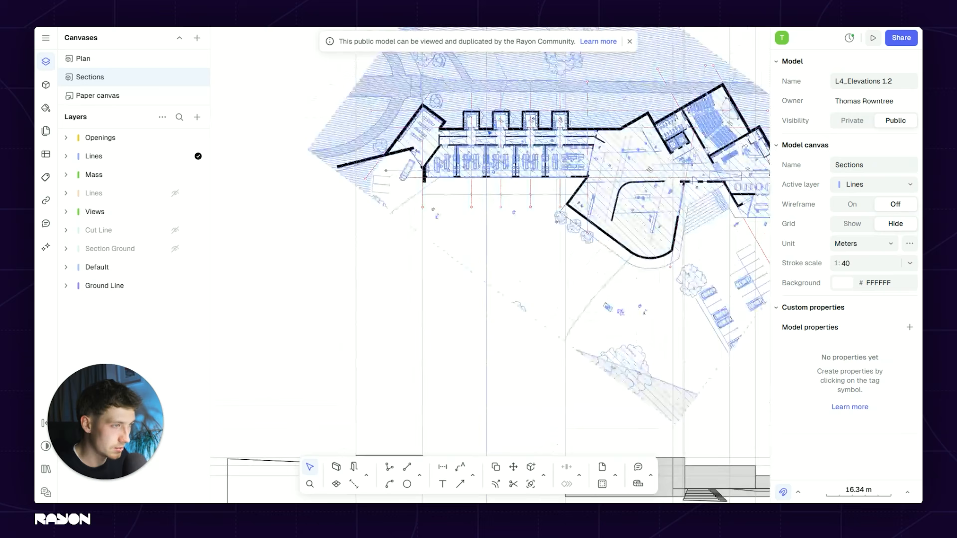
{"action": "scroll", "coordinate": [459, 251], "scroll_direction": "up", "scroll_amount": 3}
{"action": "middle_click_drag", "start_coordinate": [435, 293], "coordinate": [459, 251]}
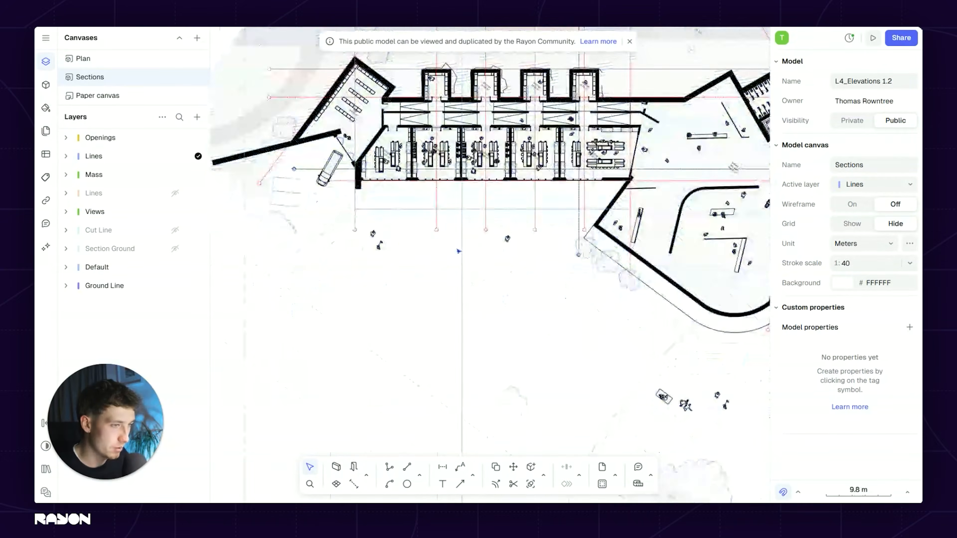
Step: Take the workshop facade curtain wall from the Plan canvas and paste it into Sections
{"action": "left_click", "coordinate": [110, 62]}
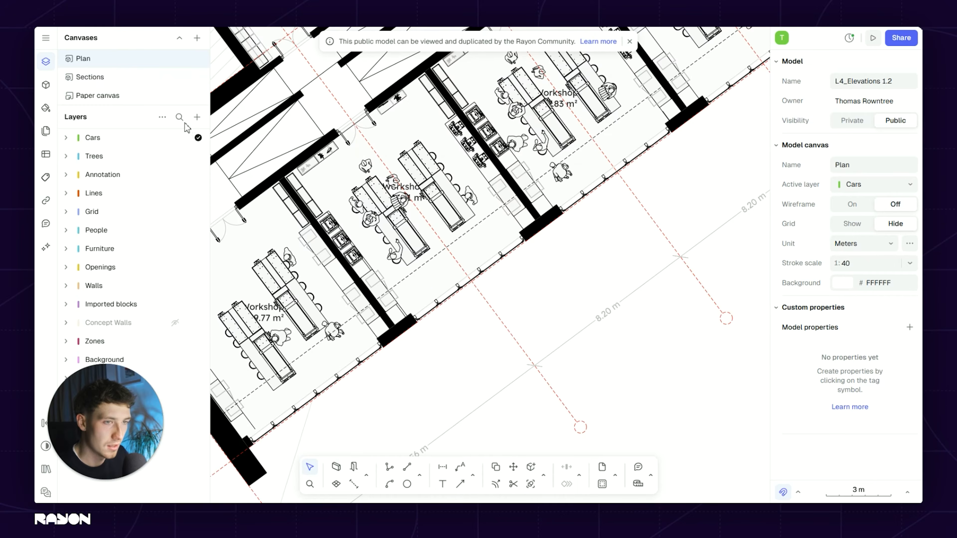
{"action": "scroll", "coordinate": [369, 249], "scroll_direction": "down", "scroll_amount": 5}
{"action": "scroll", "coordinate": [395, 280], "scroll_direction": "up", "scroll_amount": 5}
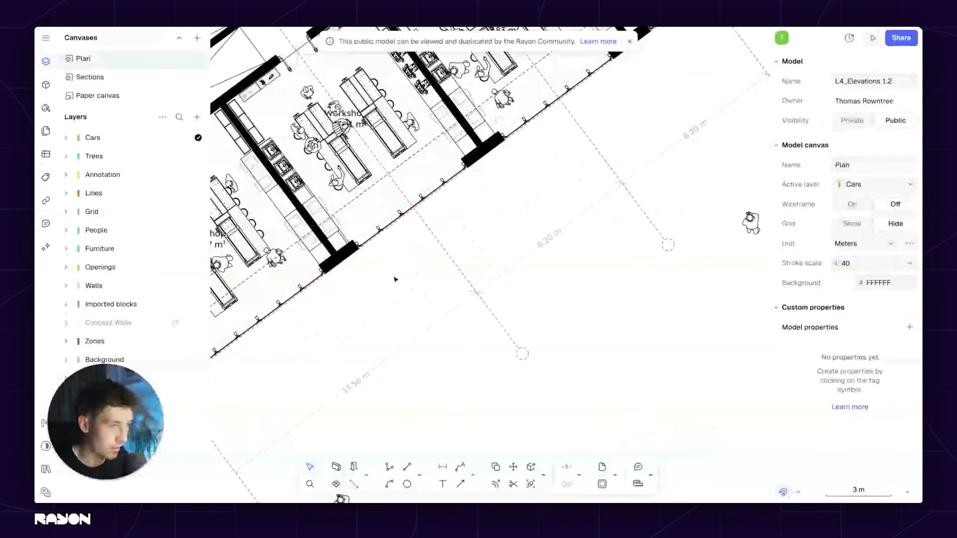
{"action": "scroll", "coordinate": [395, 280], "scroll_direction": "up", "scroll_amount": 3}
{"action": "left_click", "coordinate": [414, 189]}
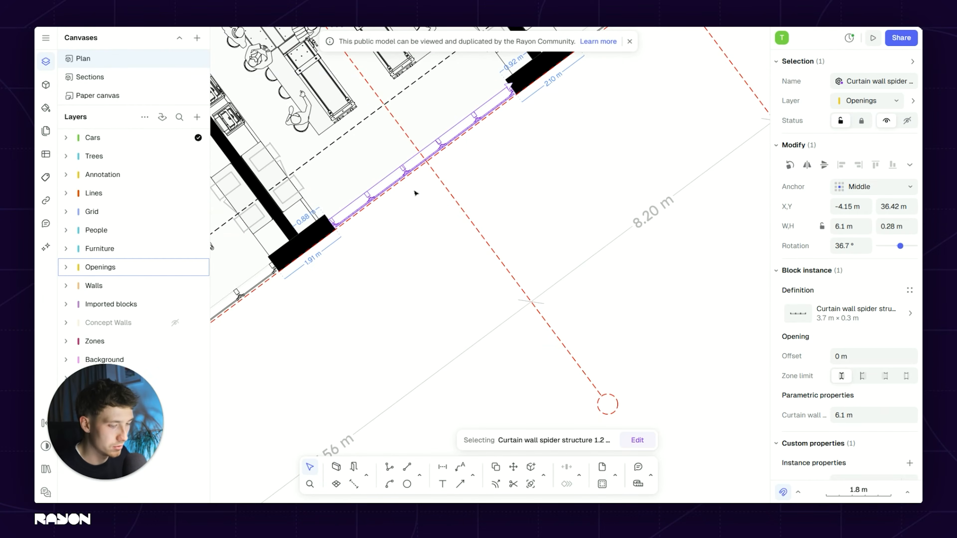
{"action": "left_click", "coordinate": [128, 78]}
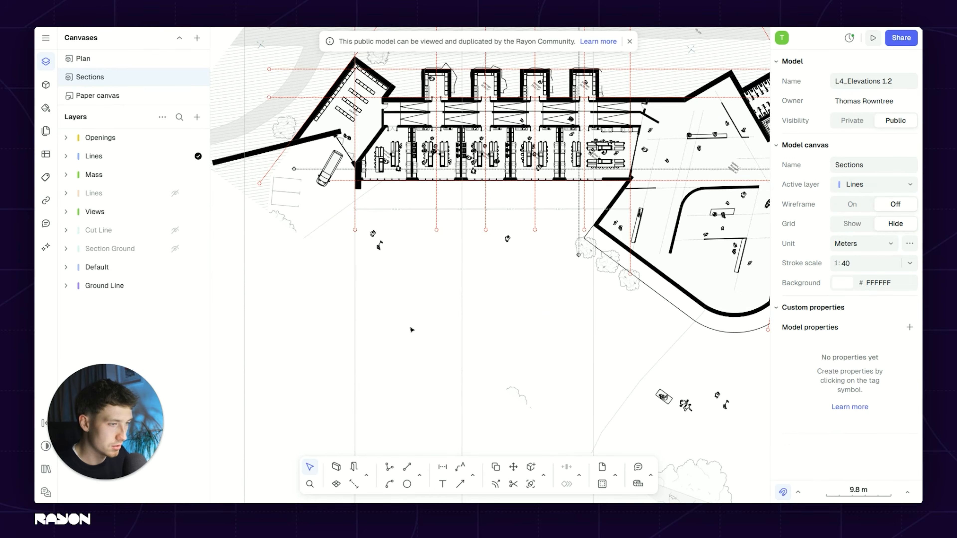
{"action": "key", "text": "ctrl+v"}
Step: Drag the pasted curtain wall block down to sit above the section walls
{"action": "scroll", "coordinate": [501, 282], "scroll_direction": "up", "scroll_amount": 6}
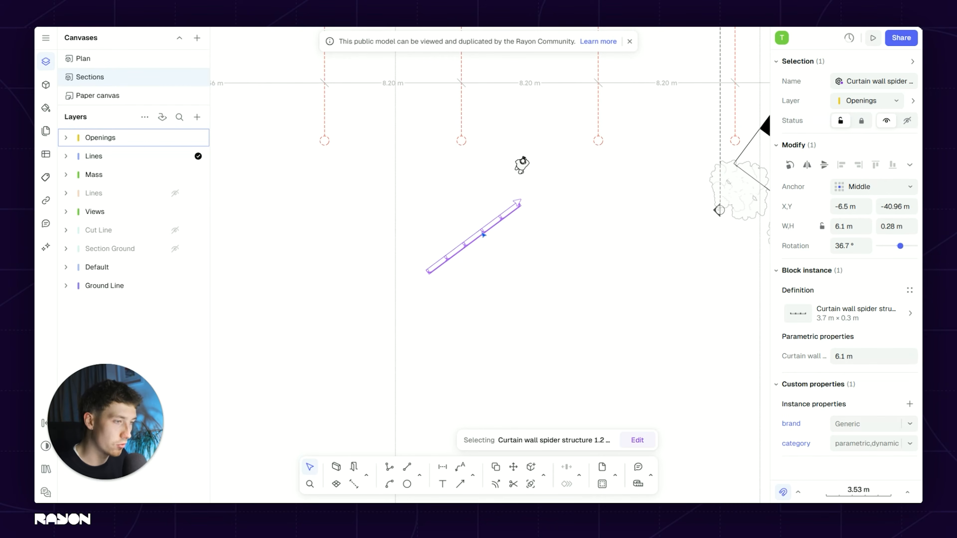
{"action": "left_click_drag", "start_coordinate": [443, 260], "coordinate": [271, 437]}
{"action": "middle_click_drag", "start_coordinate": [366, 375], "coordinate": [521, 156]}
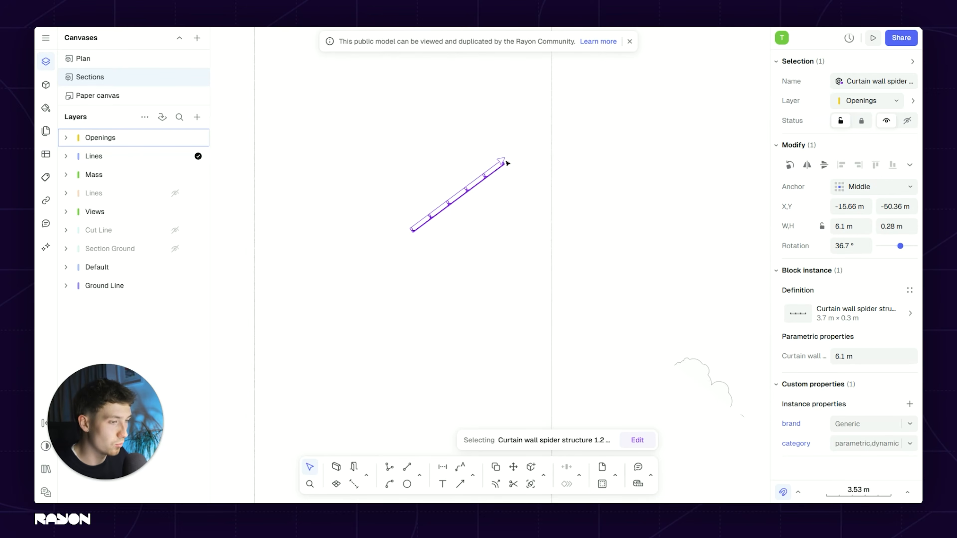
{"action": "left_click_drag", "start_coordinate": [485, 180], "coordinate": [487, 389]}
{"action": "middle_click_drag", "start_coordinate": [487, 390], "coordinate": [519, 163]}
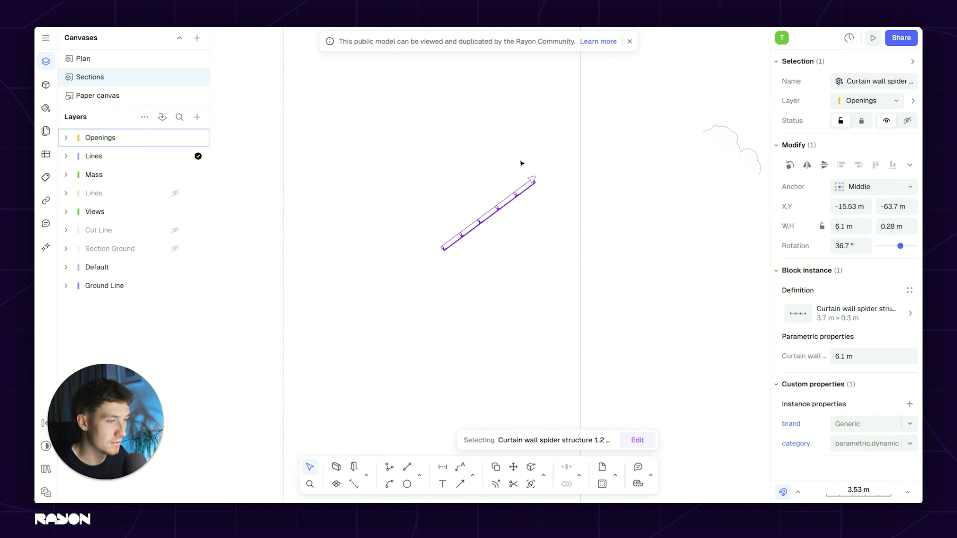
{"action": "scroll", "coordinate": [518, 196], "scroll_direction": "down", "scroll_amount": 6}
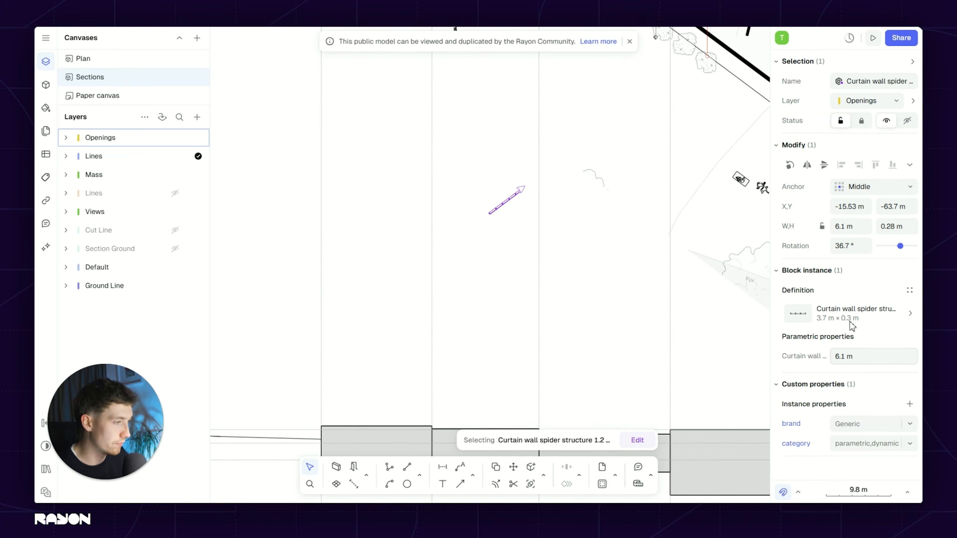
{"action": "left_click_drag", "start_coordinate": [515, 197], "coordinate": [482, 392]}
{"action": "scroll", "coordinate": [505, 332], "scroll_direction": "up", "scroll_amount": 3}
{"action": "scroll", "coordinate": [505, 332], "scroll_direction": "up", "scroll_amount": 5}
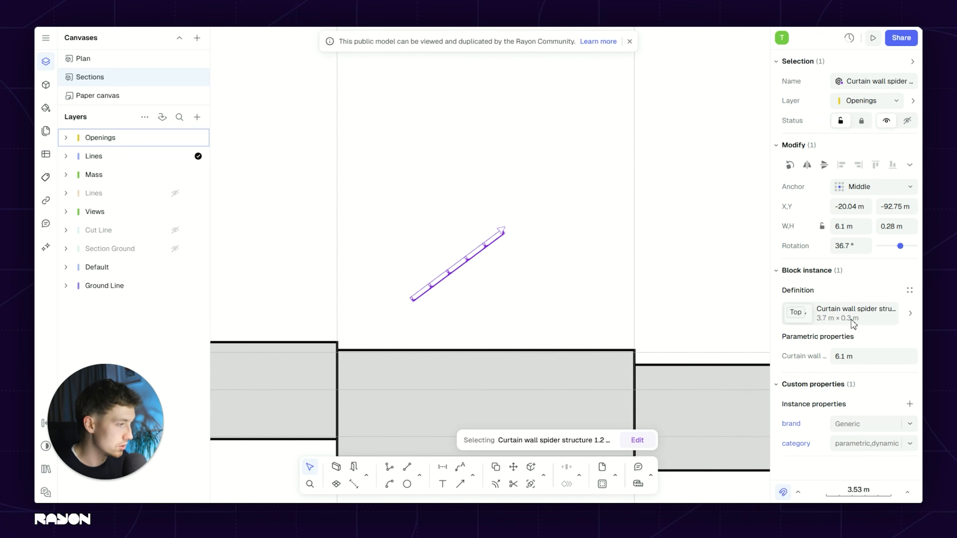
Step: Swap the curtain wall block to its Front definition, 3.6 m × 6 m
{"action": "left_click", "coordinate": [858, 325]}
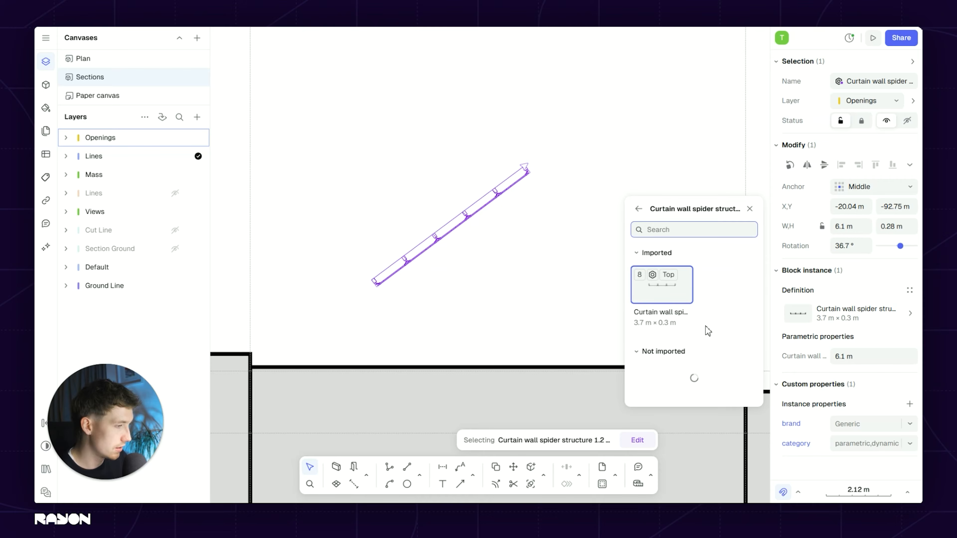
{"action": "scroll", "coordinate": [709, 362], "scroll_direction": "down", "scroll_amount": 1}
{"action": "left_click", "coordinate": [726, 361]}
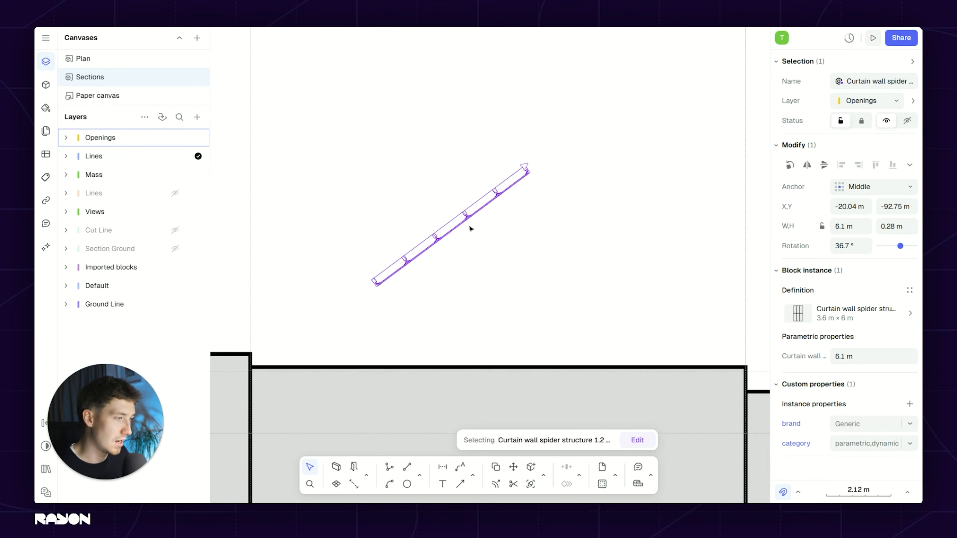
{"action": "middle_click_drag", "start_coordinate": [443, 218], "coordinate": [492, 212]}
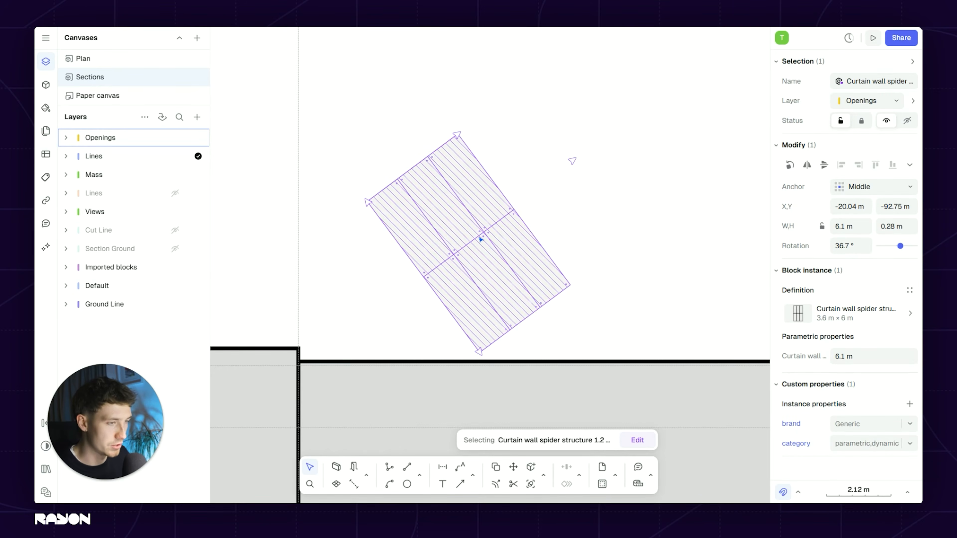
Step: Move the curtain wall block so its top-left corner sits on the dashed section guide
{"action": "key", "text": "m"}
{"action": "scroll", "coordinate": [351, 196], "scroll_direction": "up", "scroll_amount": 6}
{"action": "left_click", "coordinate": [400, 207]}
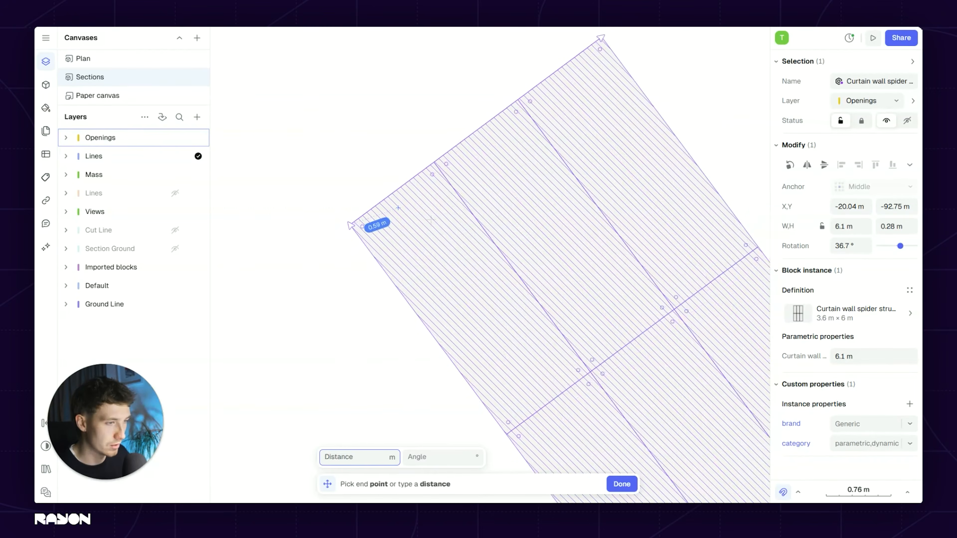
{"action": "middle_click_drag", "start_coordinate": [352, 224], "coordinate": [524, 220]}
{"action": "left_click", "coordinate": [380, 167]}
Step: Stand the curtain wall at 0° on the wall section, widen it to six columns (4.8 m), and open the block for editing
{"action": "key", "text": "r"}
{"action": "left_click", "coordinate": [426, 227]}
{"action": "left_click", "coordinate": [380, 213]}
{"action": "scroll", "coordinate": [383, 213], "scroll_direction": "down", "scroll_amount": 6}
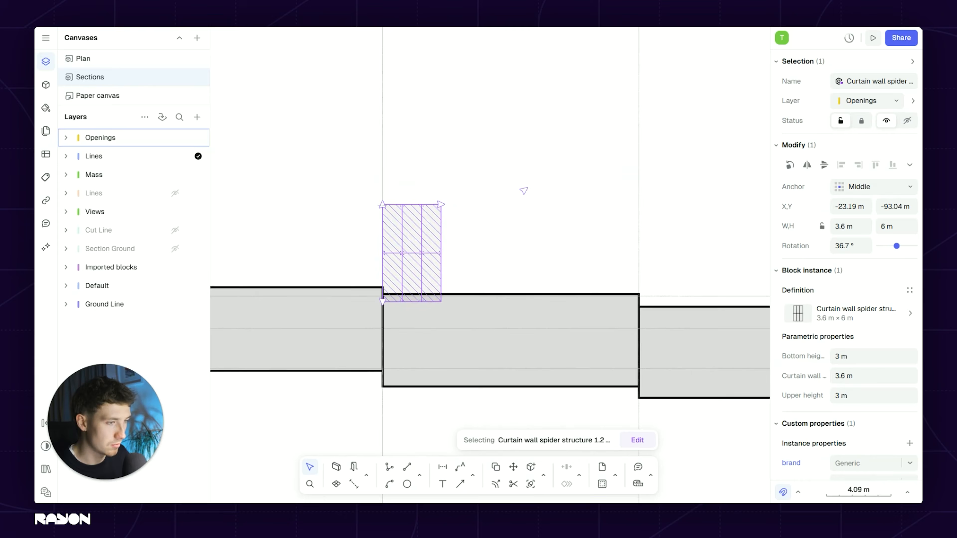
{"action": "left_click_drag", "start_coordinate": [422, 273], "coordinate": [384, 308]}
{"action": "mouse_move", "coordinate": [451, 296]}
{"action": "left_mouse_down"}
{"action": "mouse_move", "coordinate": [570, 293]}
{"action": "mouse_move", "coordinate": [438, 294]}
{"action": "mouse_move", "coordinate": [470, 296]}
{"action": "left_mouse_up"}
{"action": "double_click", "coordinate": [443, 319]}
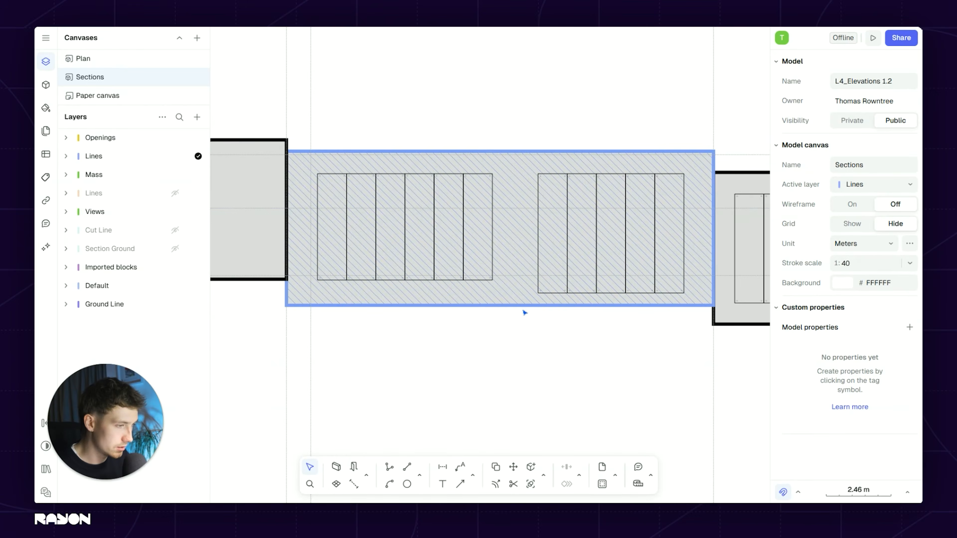
Step: Exit block editing and select the hatched wall mass rectangle in the section
{"action": "left_click", "coordinate": [524, 300]}
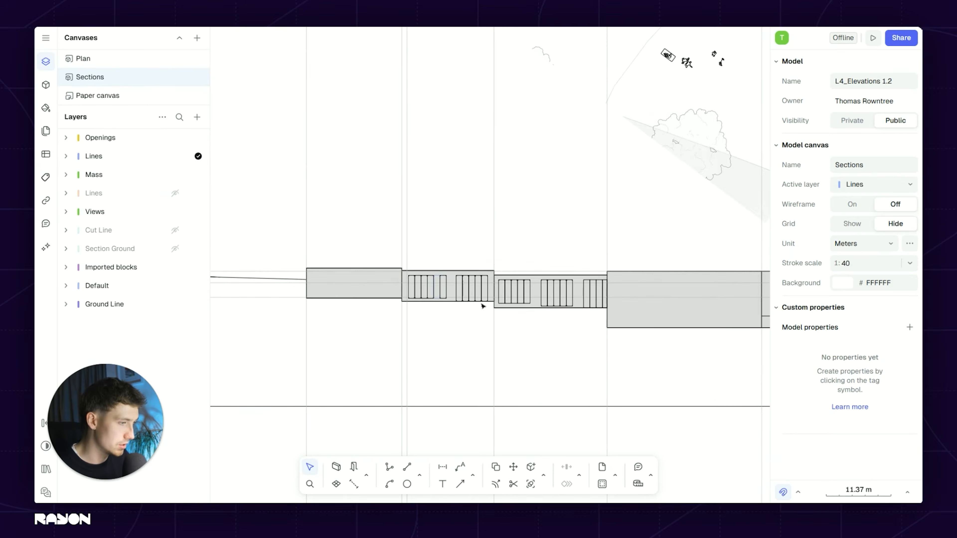
{"action": "scroll", "coordinate": [489, 290], "scroll_direction": "up", "scroll_amount": 5}
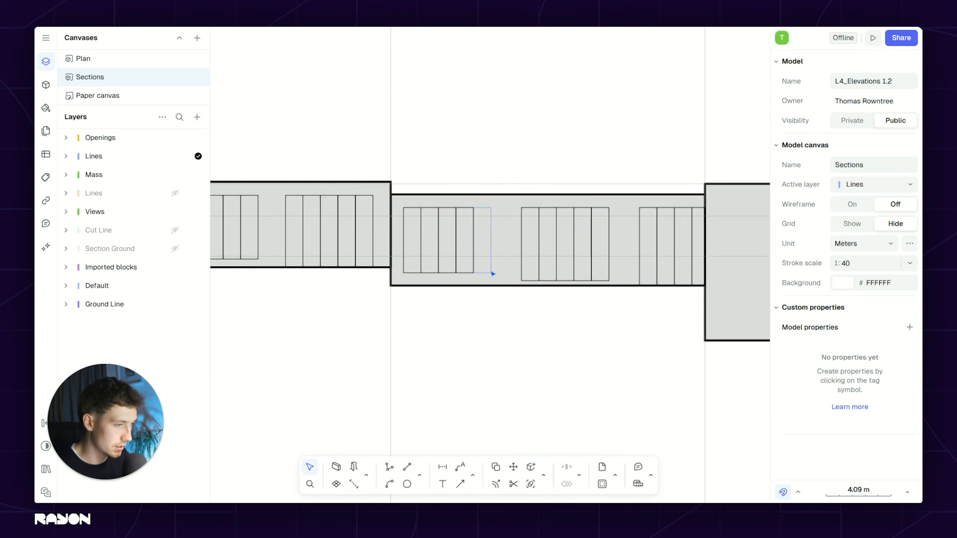
{"action": "left_click", "coordinate": [544, 287]}
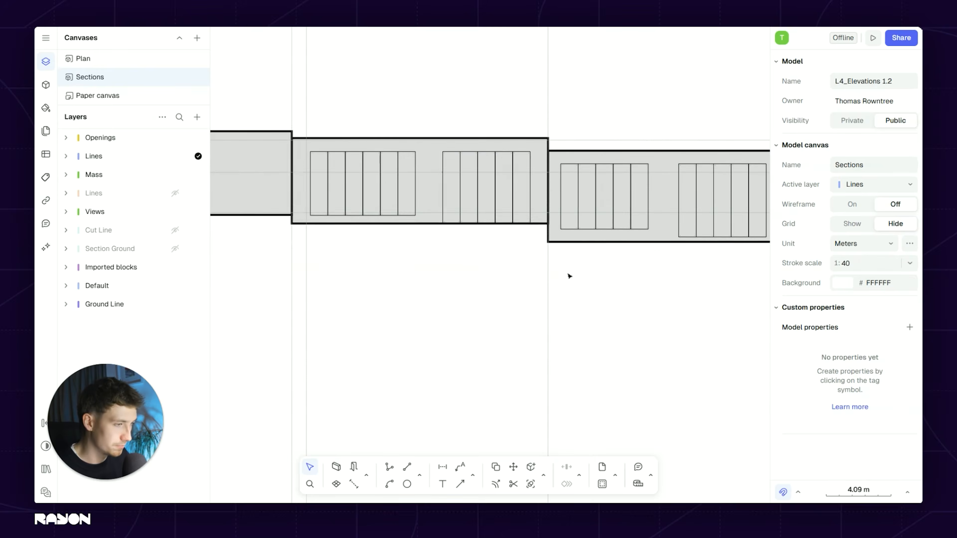
Step: Pan across the neighbouring wall bays and select the middle section block
{"action": "scroll", "coordinate": [570, 276], "scroll_direction": "down", "scroll_amount": 3}
{"action": "middle_click_drag", "start_coordinate": [506, 276], "coordinate": [590, 259]}
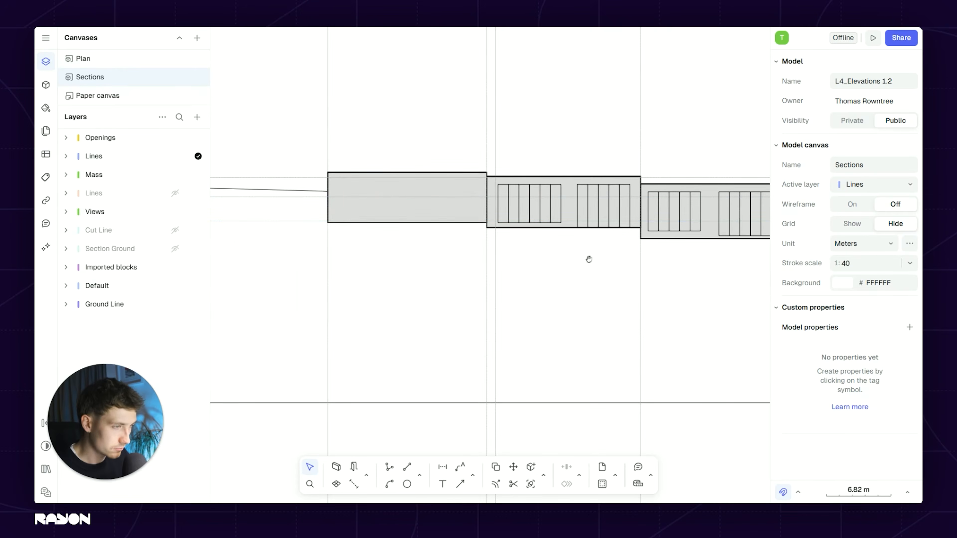
{"action": "middle_click_drag", "start_coordinate": [675, 257], "coordinate": [592, 270]}
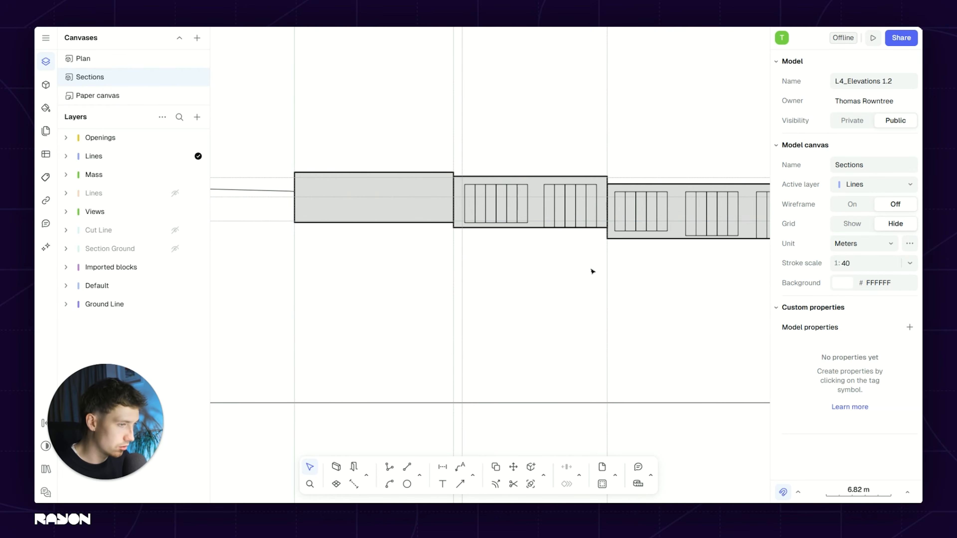
{"action": "middle_click_drag", "start_coordinate": [467, 229], "coordinate": [411, 235]}
{"action": "scroll", "coordinate": [640, 263], "scroll_direction": "down", "scroll_amount": 6}
{"action": "middle_click_drag", "start_coordinate": [601, 256], "coordinate": [463, 221]}
{"action": "scroll", "coordinate": [463, 221], "scroll_direction": "up", "scroll_amount": 6}
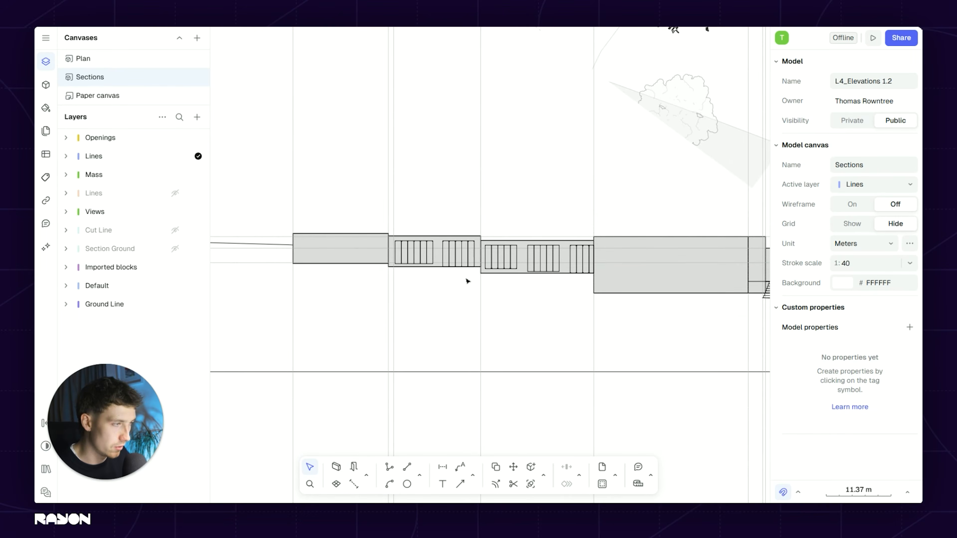
{"action": "scroll", "coordinate": [566, 260], "scroll_direction": "up", "scroll_amount": 3}
{"action": "left_click", "coordinate": [490, 248]}
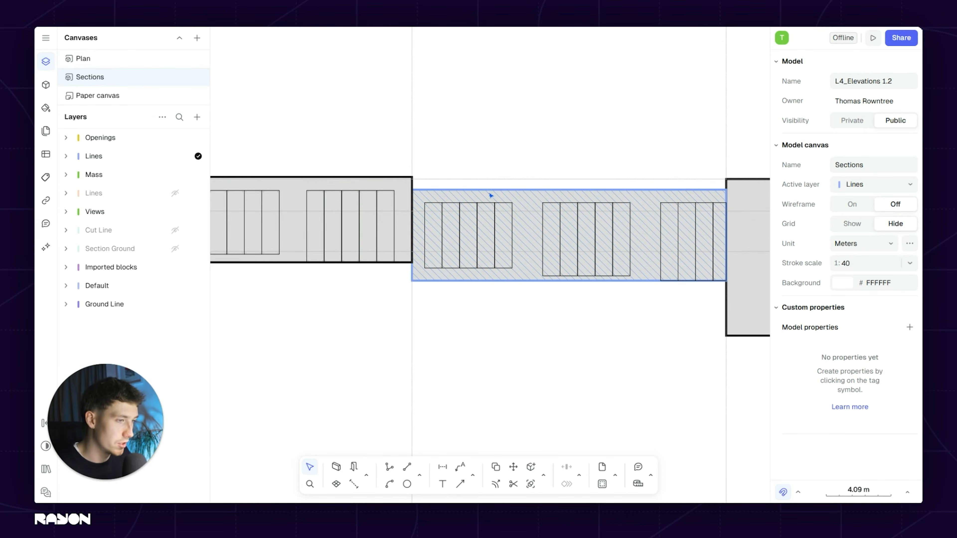
{"action": "scroll", "coordinate": [599, 229], "scroll_direction": "down", "scroll_amount": 8}
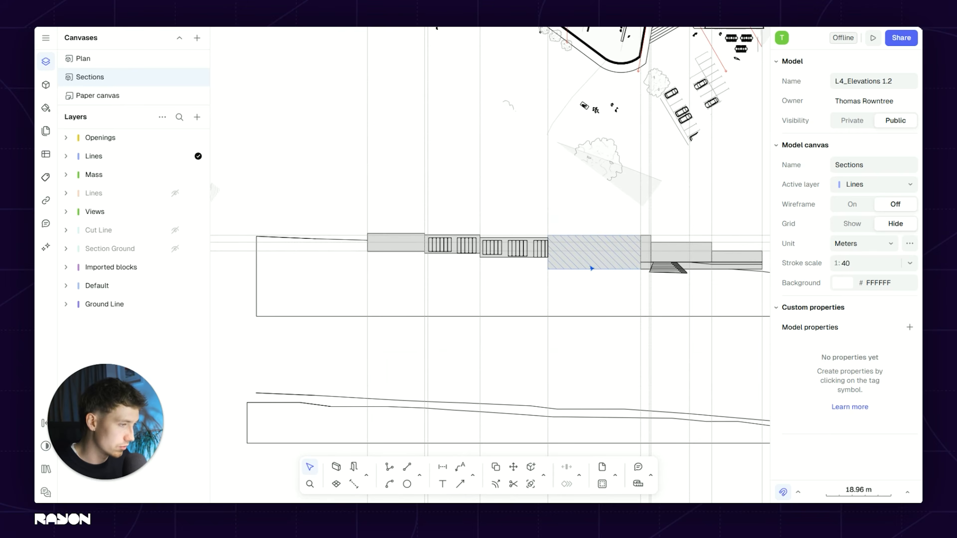
{"action": "scroll", "coordinate": [541, 274], "scroll_direction": "up", "scroll_amount": 3}
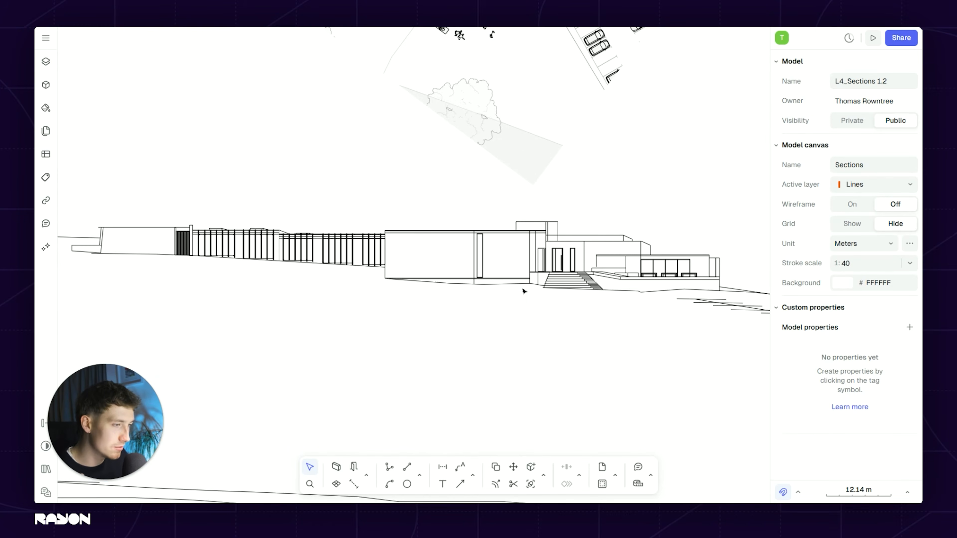
Step: Pan and zoom across the L4_Sections 1.2 elevation to inspect the house, front stairs and glazed wing
{"action": "scroll", "coordinate": [524, 291], "scroll_direction": "up", "scroll_amount": 3}
{"action": "scroll", "coordinate": [327, 302], "scroll_direction": "down", "scroll_amount": 3}
{"action": "middle_click_drag", "start_coordinate": [335, 299], "coordinate": [490, 290]}
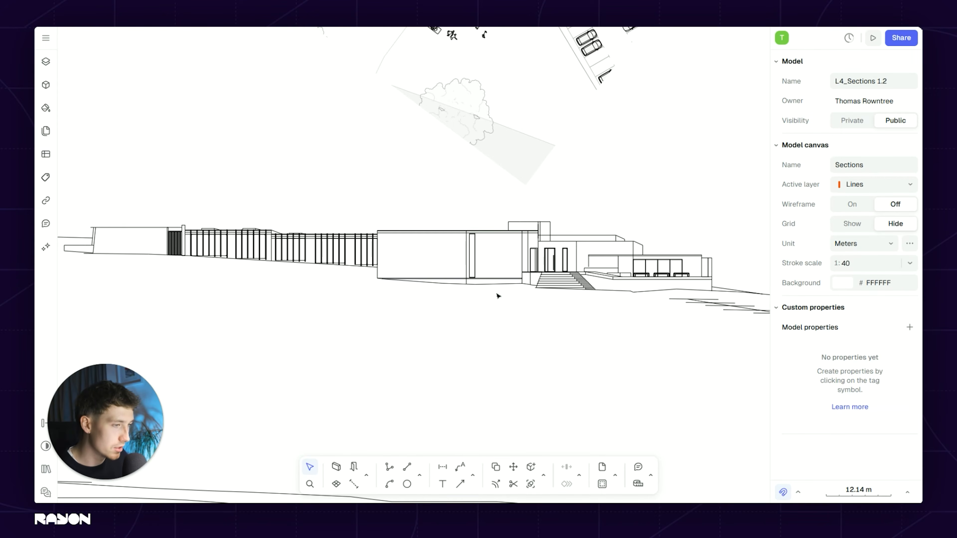
{"action": "middle_click_drag", "start_coordinate": [395, 273], "coordinate": [443, 267]}
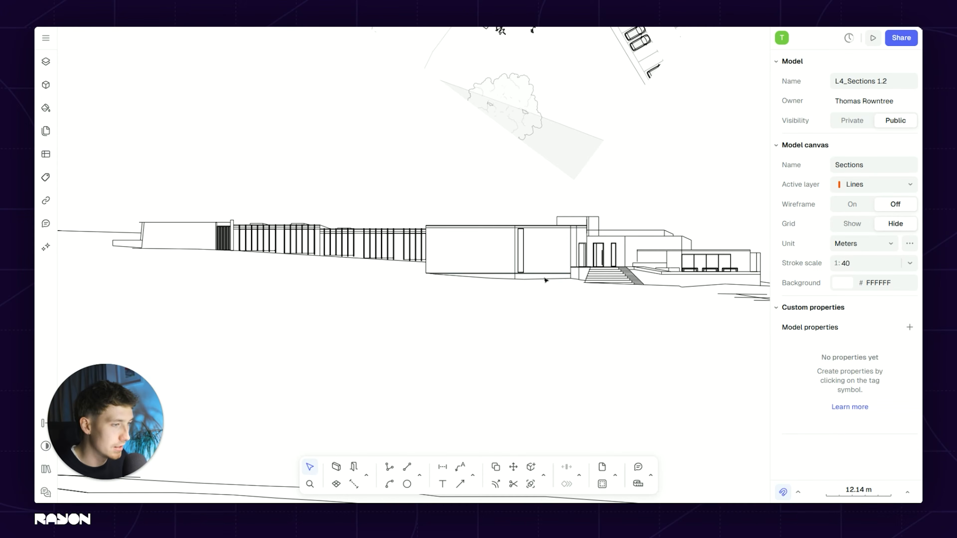
{"action": "scroll", "coordinate": [543, 278], "scroll_direction": "right", "scroll_amount": 5}
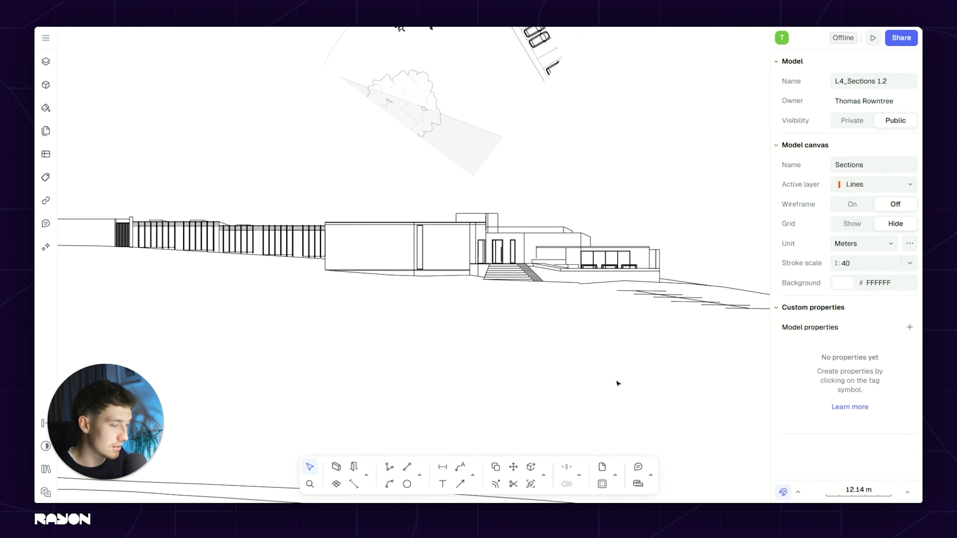
{"action": "scroll", "coordinate": [562, 338], "scroll_direction": "down", "scroll_amount": 3}
{"action": "scroll", "coordinate": [331, 249], "scroll_direction": "up", "scroll_amount": 10}
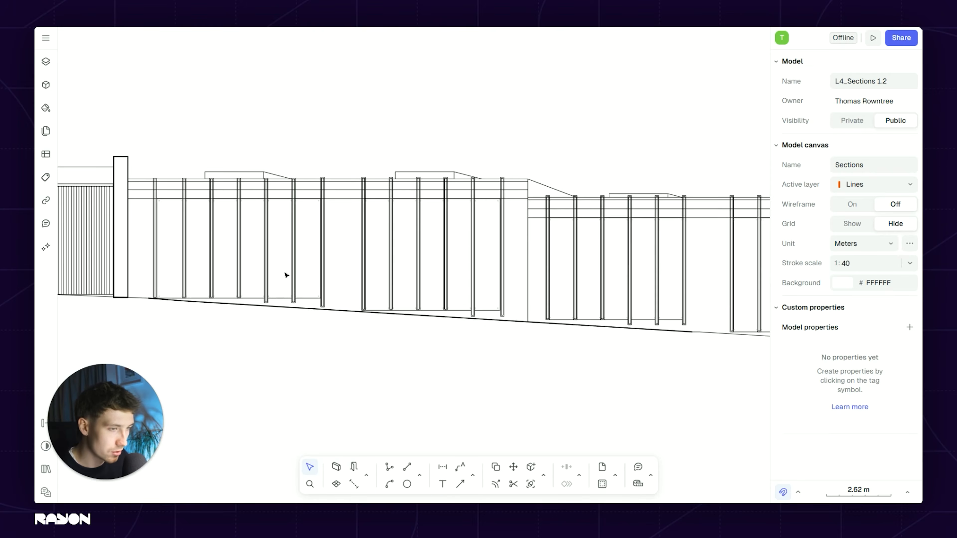
{"action": "scroll", "coordinate": [285, 275], "scroll_direction": "left", "scroll_amount": 3}
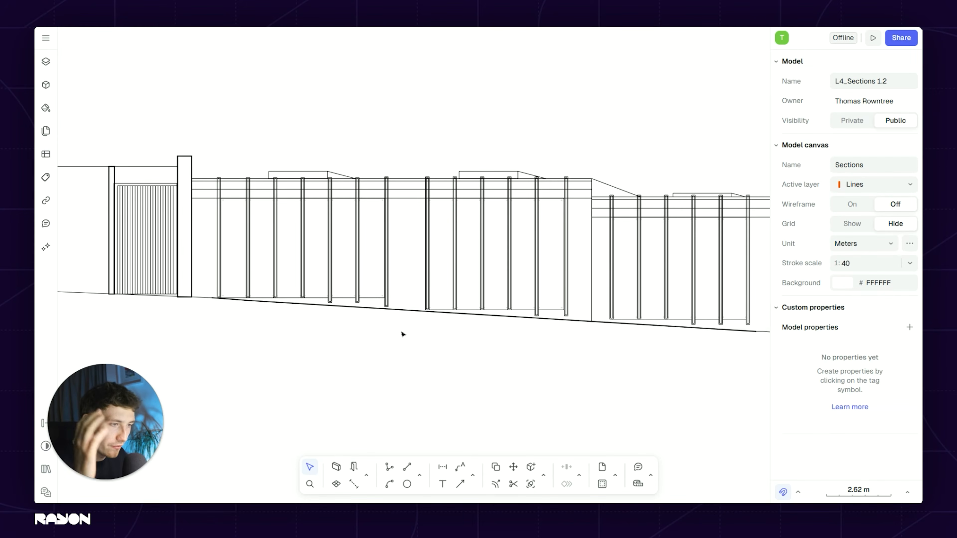
{"action": "scroll", "coordinate": [409, 337], "scroll_direction": "down", "scroll_amount": 5}
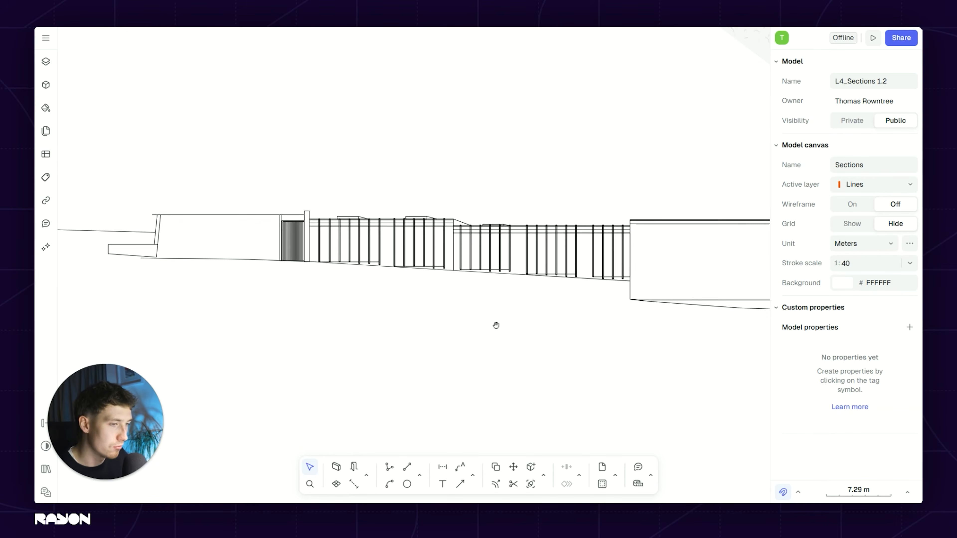
{"action": "scroll", "coordinate": [489, 325], "scroll_direction": "right", "scroll_amount": 2}
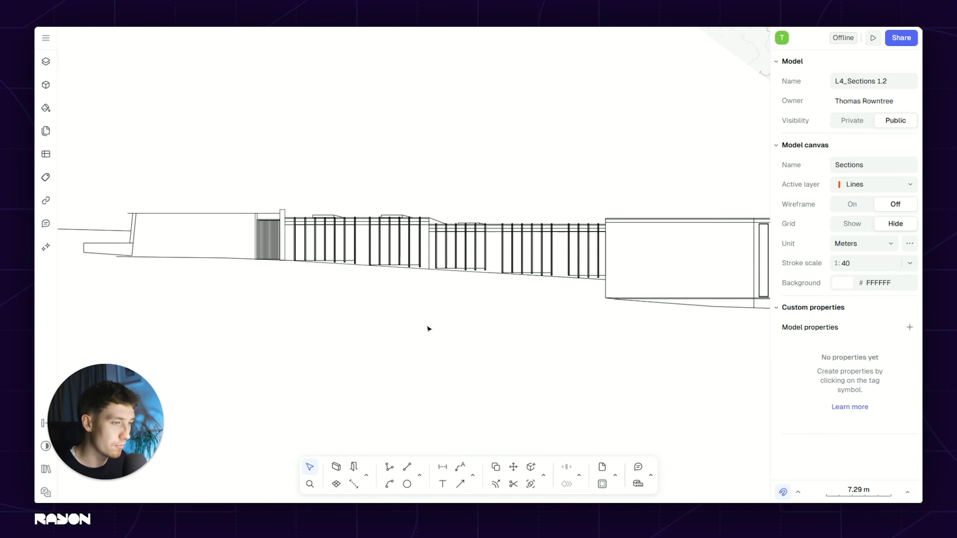
{"action": "scroll", "coordinate": [564, 335], "scroll_direction": "right", "scroll_amount": 10}
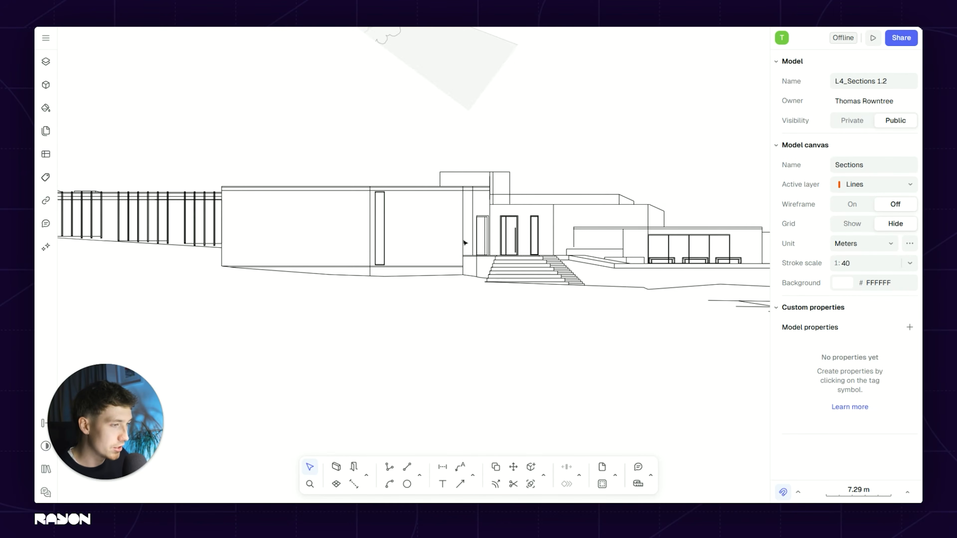
Step: Zoom in on the entrance doors and steps of the elevation
{"action": "scroll", "coordinate": [476, 226], "scroll_direction": "up", "scroll_amount": 3}
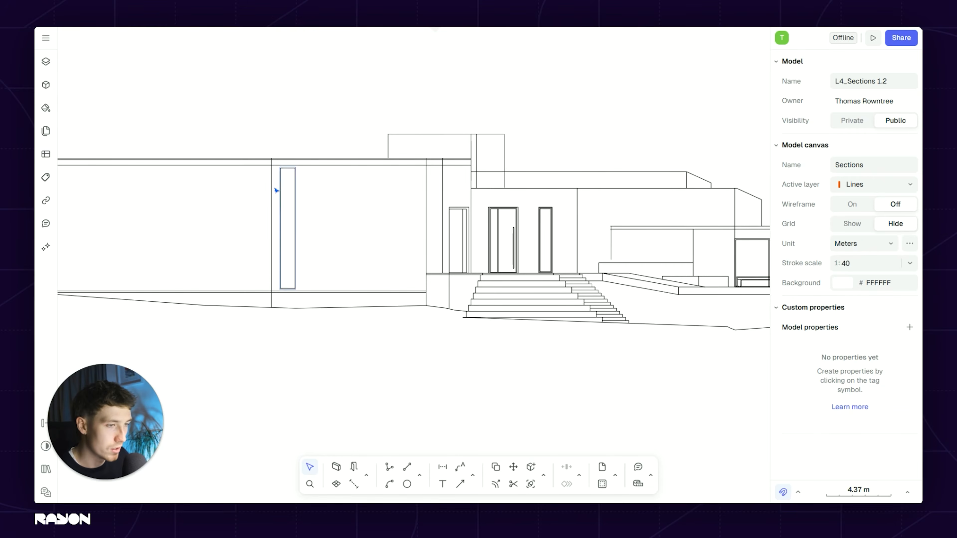
{"action": "scroll", "coordinate": [339, 280], "scroll_direction": "down", "scroll_amount": 3}
{"action": "scroll", "coordinate": [339, 280], "scroll_direction": "left", "scroll_amount": 4}
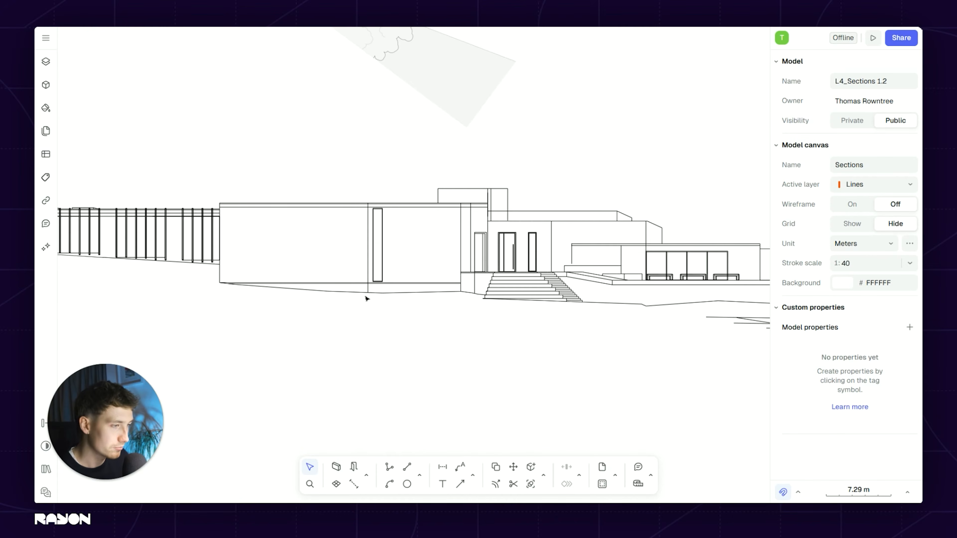
{"action": "scroll", "coordinate": [430, 267], "scroll_direction": "up", "scroll_amount": 2}
{"action": "scroll", "coordinate": [430, 267], "scroll_direction": "left", "scroll_amount": 2}
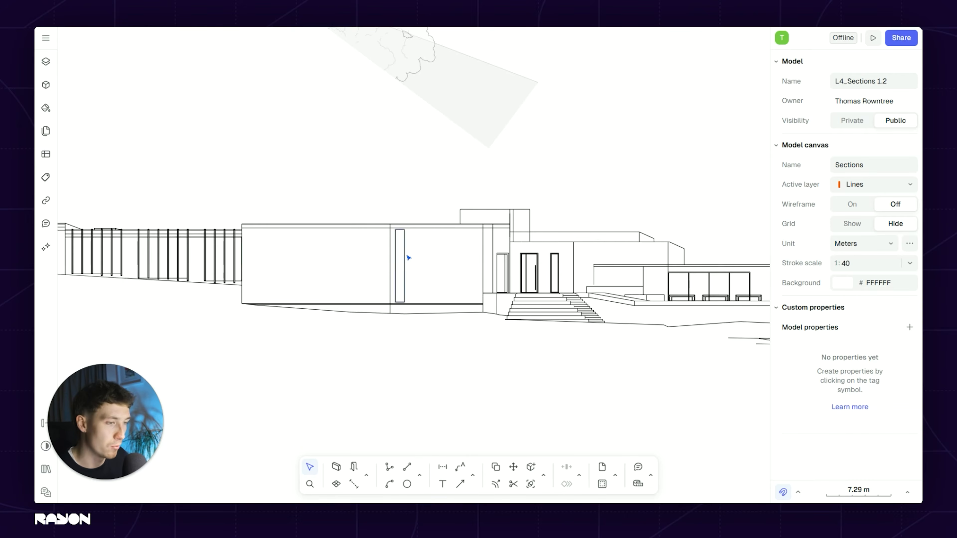
{"action": "scroll", "coordinate": [406, 255], "scroll_direction": "up", "scroll_amount": 5}
{"action": "scroll", "coordinate": [442, 340], "scroll_direction": "down", "scroll_amount": 5}
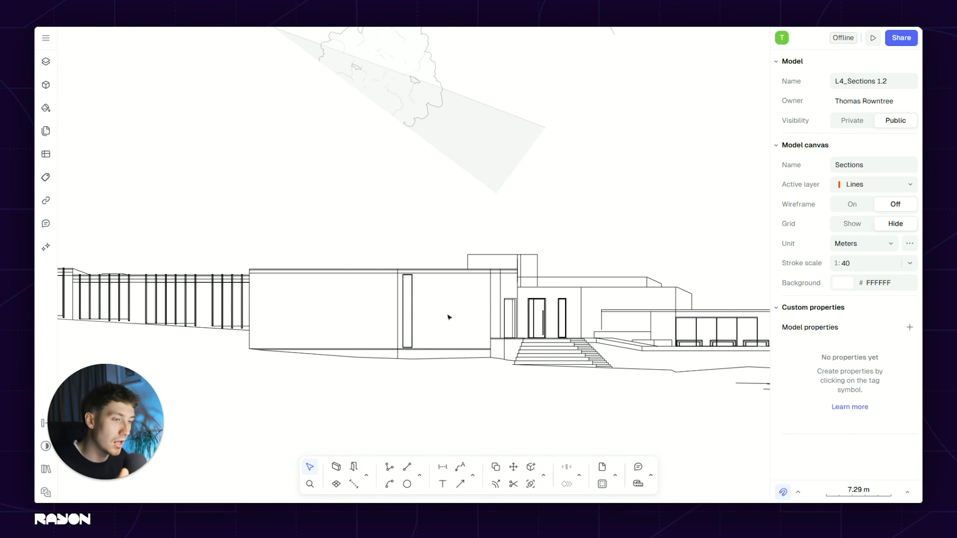
{"action": "scroll", "coordinate": [450, 314], "scroll_direction": "up", "scroll_amount": 5}
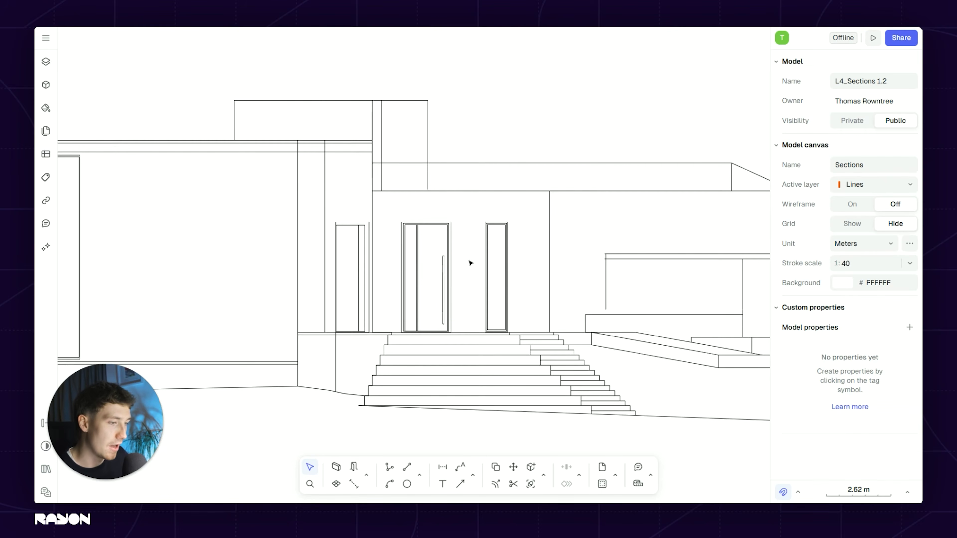
{"action": "middle_click_drag", "start_coordinate": [462, 271], "coordinate": [472, 262]}
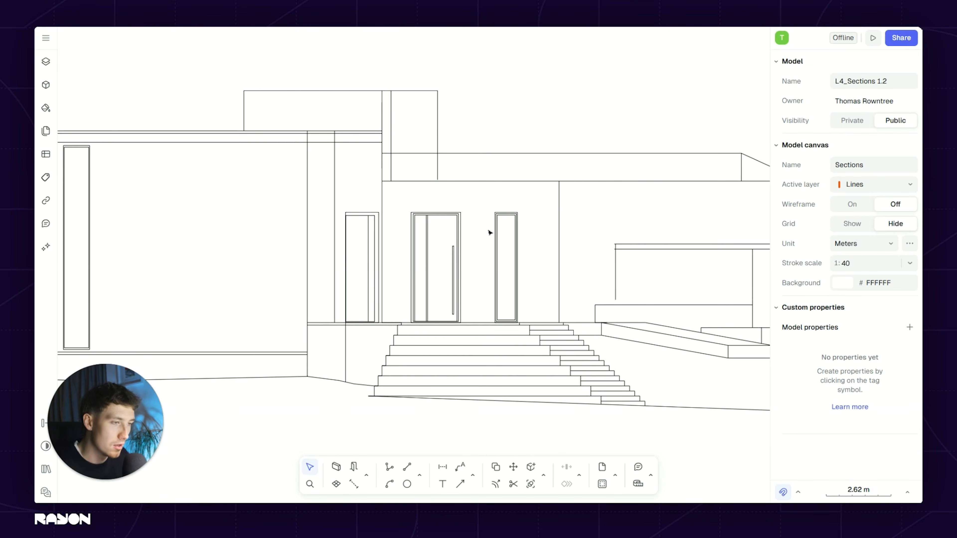
{"action": "scroll", "coordinate": [479, 249], "scroll_direction": "down", "scroll_amount": 3}
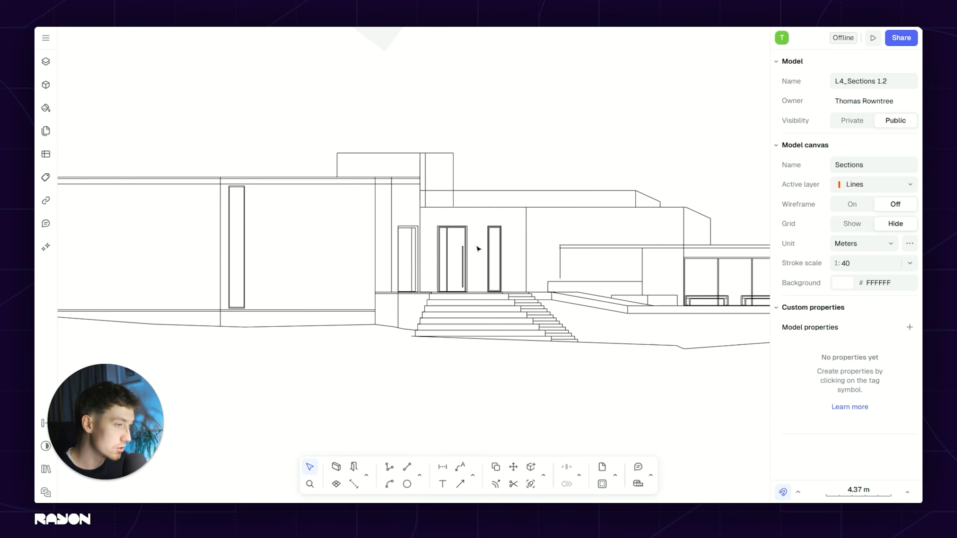
{"action": "scroll", "coordinate": [479, 249], "scroll_direction": "down", "scroll_amount": 6}
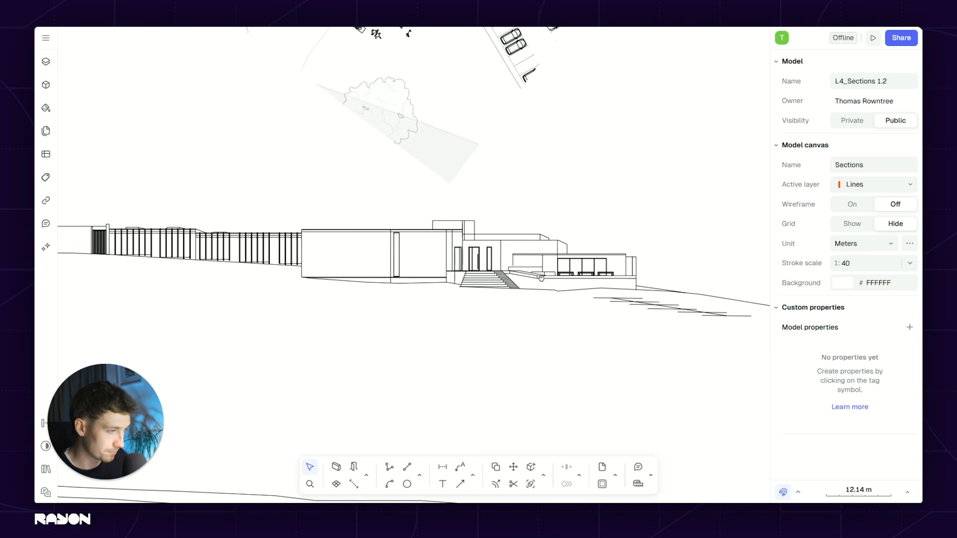
{"action": "scroll", "coordinate": [464, 267], "scroll_direction": "up", "scroll_amount": 3}
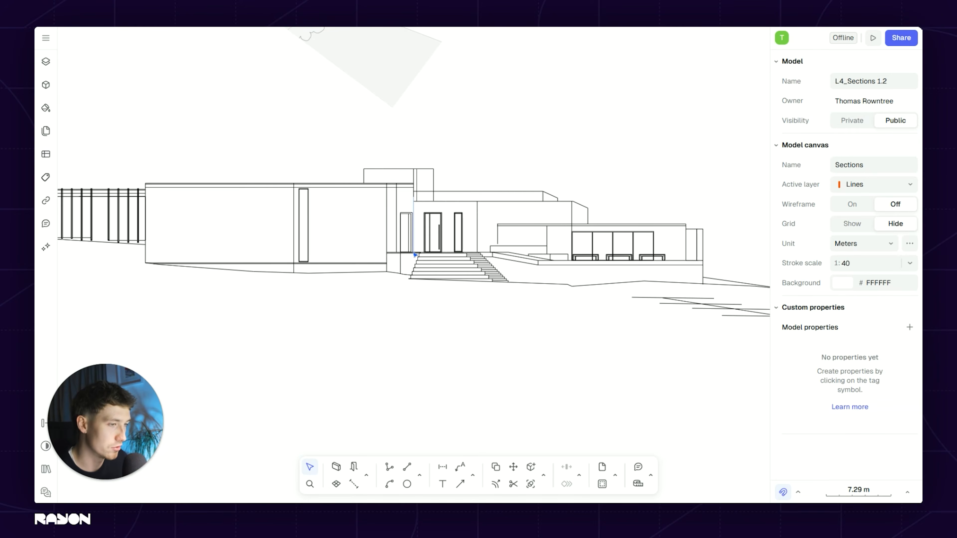
{"action": "scroll", "coordinate": [409, 267], "scroll_direction": "up", "scroll_amount": 5}
{"action": "scroll", "coordinate": [365, 184], "scroll_direction": "down", "scroll_amount": 2}
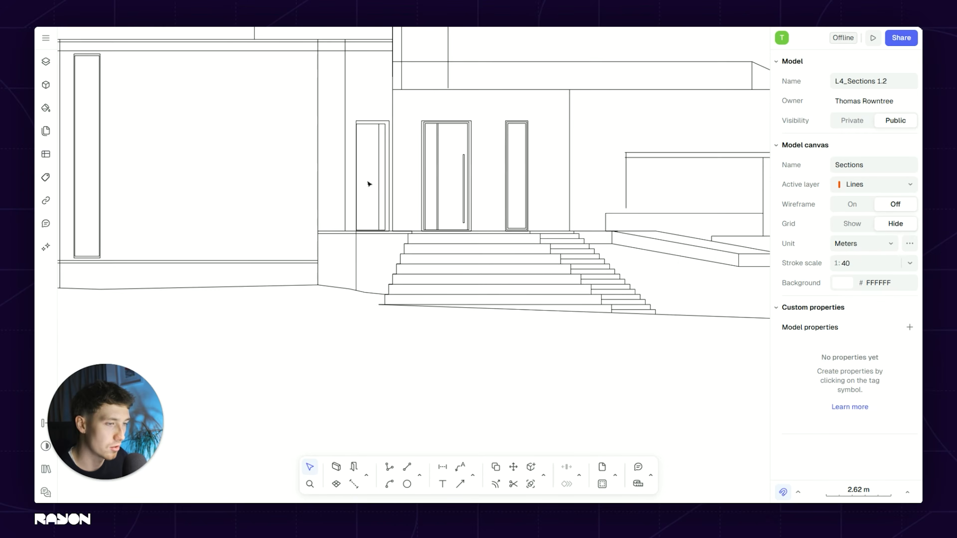
Step: Pan down to the floor plan entrance where the dashed red section lines cross it
{"action": "middle_click_drag", "start_coordinate": [367, 184], "coordinate": [364, 281]}
{"action": "scroll", "coordinate": [366, 273], "scroll_direction": "down", "scroll_amount": 4}
{"action": "middle_click_drag", "start_coordinate": [377, 79], "coordinate": [403, 211]}
{"action": "scroll", "coordinate": [396, 146], "scroll_direction": "up", "scroll_amount": 4}
{"action": "scroll", "coordinate": [424, 262], "scroll_direction": "down", "scroll_amount": 1}
{"action": "middle_click_drag", "start_coordinate": [482, 260], "coordinate": [480, 255]}
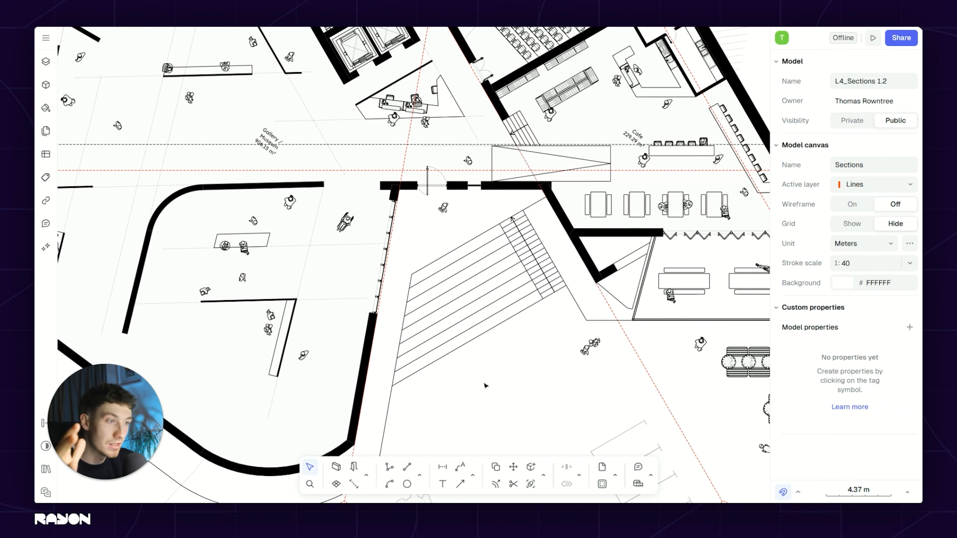
Step: Pan along the elevation between the terrace, the entrance stairs and the left facade
{"action": "scroll", "coordinate": [475, 340], "scroll_direction": "down", "scroll_amount": 10}
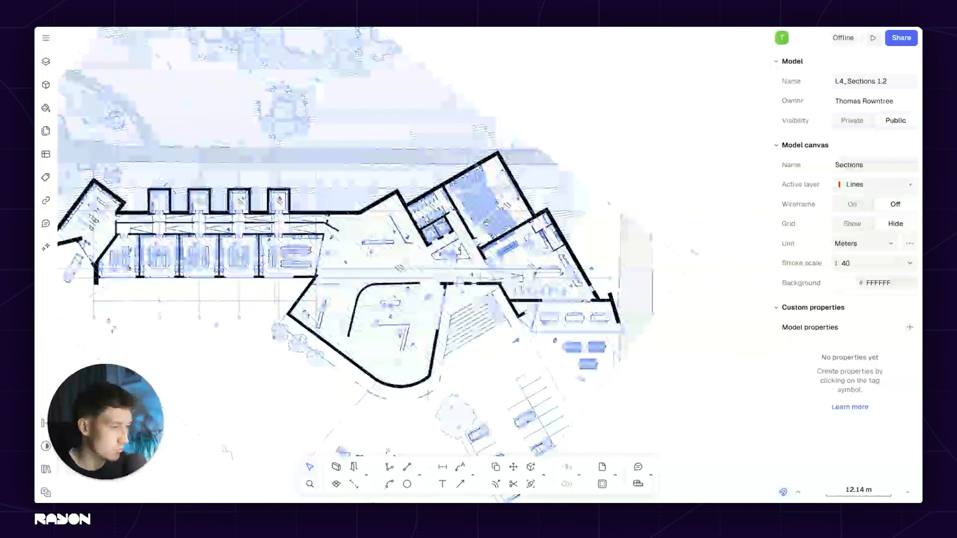
{"action": "scroll", "coordinate": [492, 259], "scroll_direction": "up", "scroll_amount": 10}
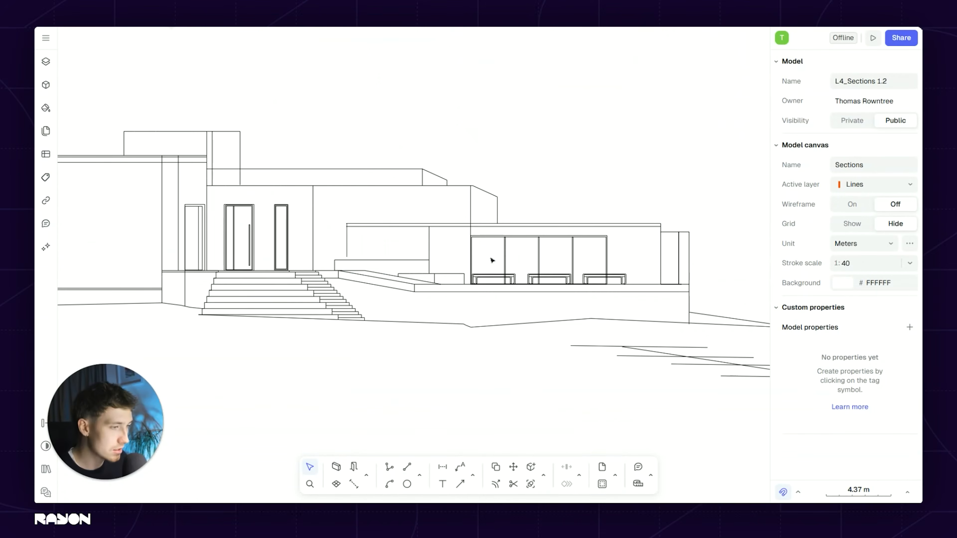
{"action": "scroll", "coordinate": [284, 280], "scroll_direction": "up", "scroll_amount": 3}
{"action": "middle_click_drag", "start_coordinate": [525, 293], "coordinate": [432, 283]}
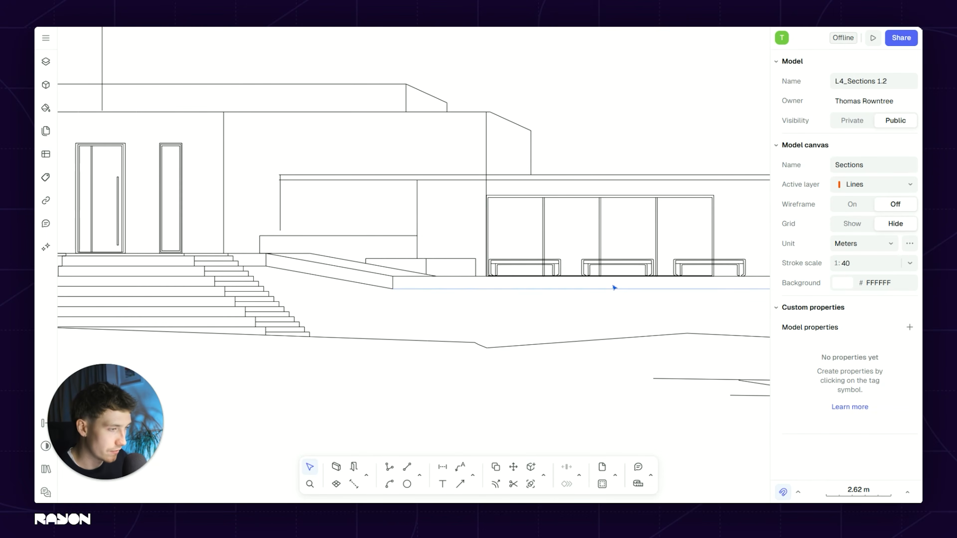
{"action": "scroll", "coordinate": [600, 285], "scroll_direction": "down", "scroll_amount": 3}
{"action": "middle_click_drag", "start_coordinate": [590, 289], "coordinate": [635, 296]}
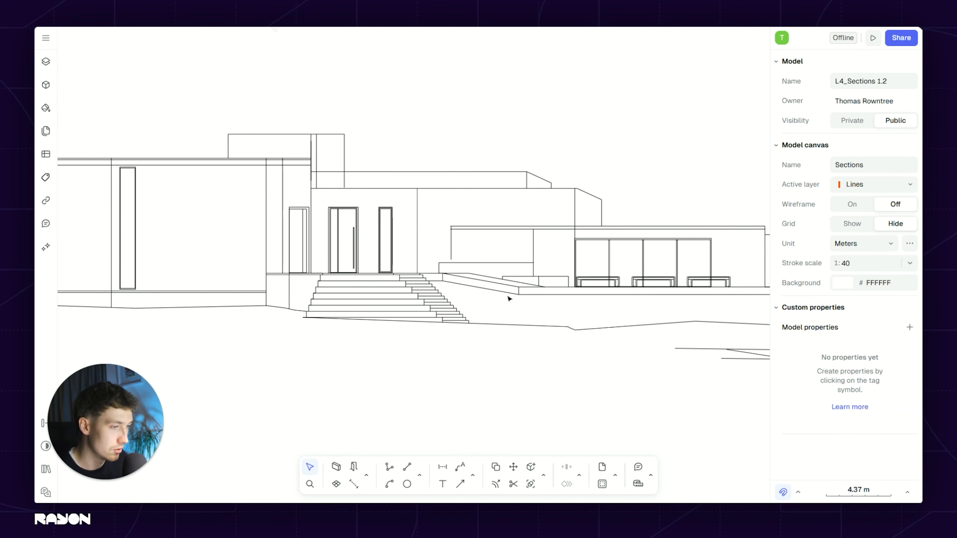
{"action": "middle_click_drag", "start_coordinate": [238, 288], "coordinate": [474, 293]}
{"action": "middle_click_drag", "start_coordinate": [328, 276], "coordinate": [724, 274]}
{"action": "scroll", "coordinate": [302, 272], "scroll_direction": "down", "scroll_amount": 5}
{"action": "mouse_move", "coordinate": [528, 275]}
{"action": "middle_mouse_down"}
{"action": "mouse_move", "coordinate": [377, 275]}
{"action": "mouse_move", "coordinate": [470, 266]}
{"action": "middle_mouse_up"}
{"action": "scroll", "coordinate": [362, 272], "scroll_direction": "up", "scroll_amount": 5}
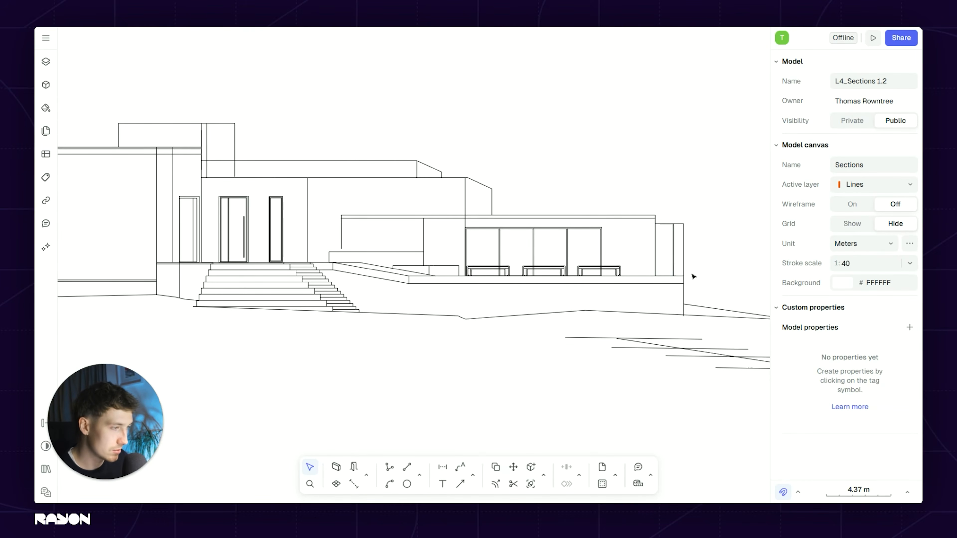
{"action": "middle_click_drag", "start_coordinate": [694, 276], "coordinate": [566, 255]}
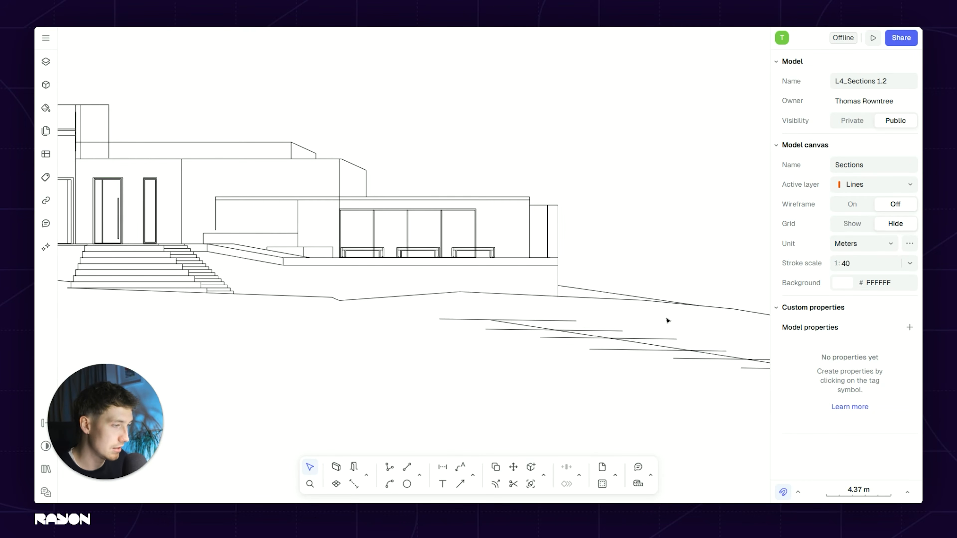
{"action": "scroll", "coordinate": [412, 132], "scroll_direction": "up", "scroll_amount": 5}
Step: Select the entrance facade lines and roof outline, deselect them, then zoom out to the full overview
{"action": "left_click_drag", "start_coordinate": [450, 135], "coordinate": [185, 172]}
{"action": "key", "text": "Escape"}
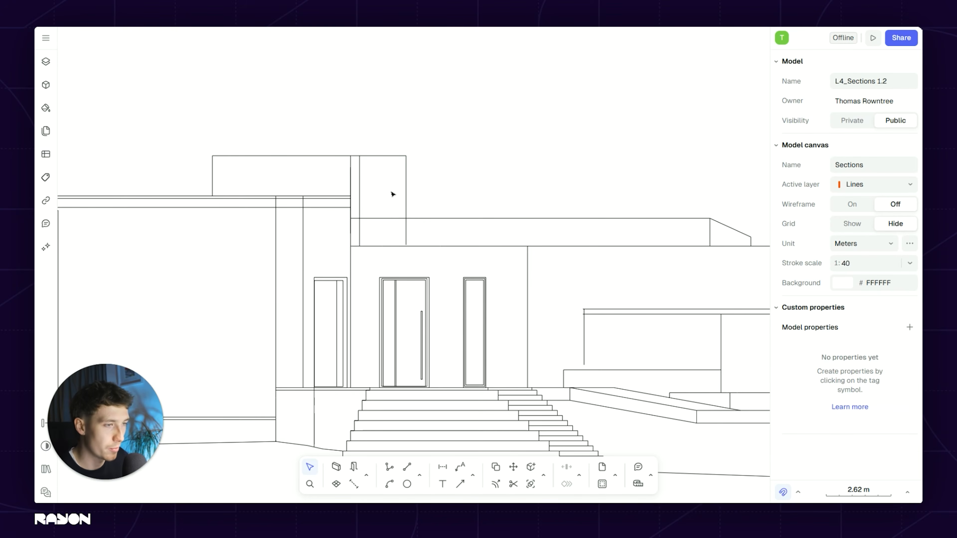
{"action": "middle_click_drag", "start_coordinate": [463, 236], "coordinate": [460, 236]}
{"action": "left_click", "coordinate": [684, 226]}
{"action": "key", "text": "Escape"}
{"action": "scroll", "coordinate": [521, 205], "scroll_direction": "down", "scroll_amount": 3}
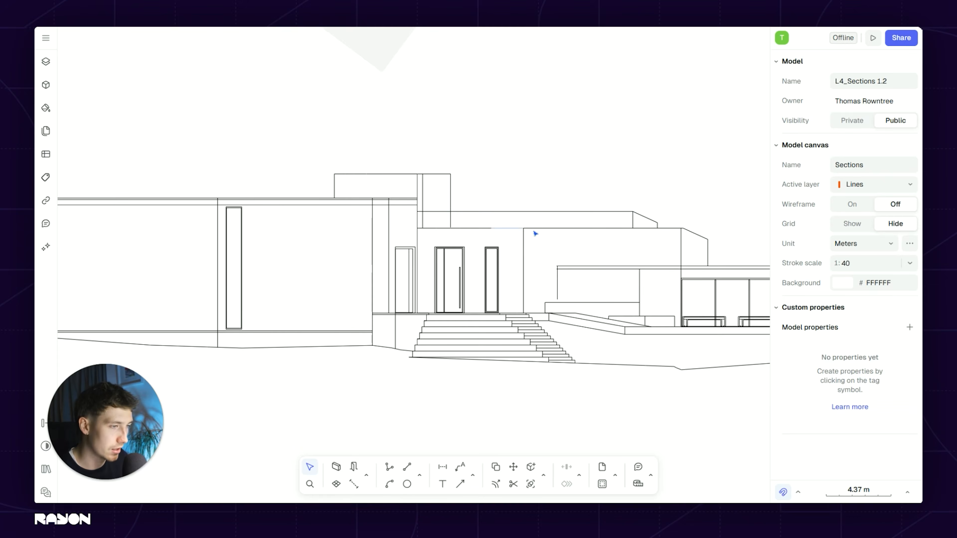
{"action": "scroll", "coordinate": [445, 237], "scroll_direction": "down", "scroll_amount": 1}
{"action": "scroll", "coordinate": [505, 281], "scroll_direction": "down", "scroll_amount": 3}
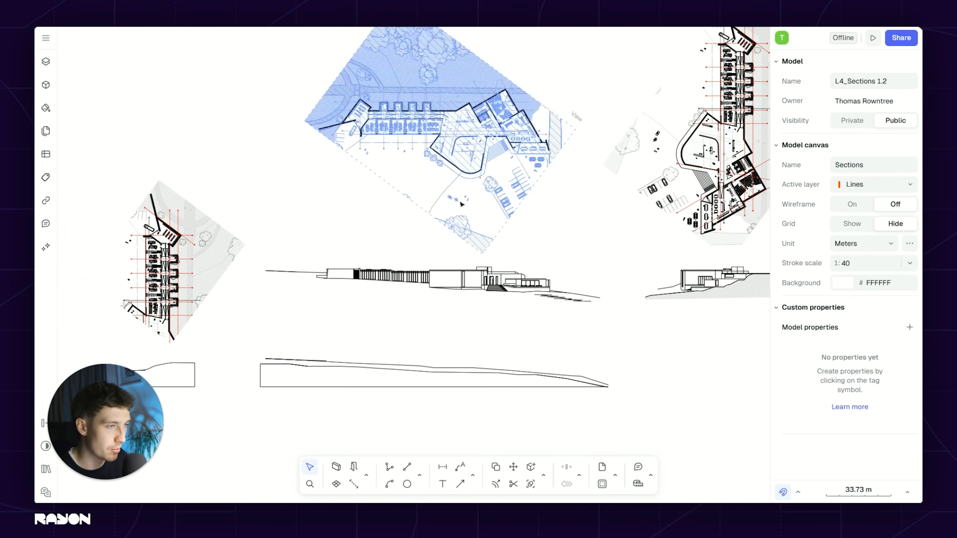
Step: Zoom into the blue hatched floor plan, then pan up and zoom in on the hillside section
{"action": "scroll", "coordinate": [424, 110], "scroll_direction": "up", "scroll_amount": 1}
{"action": "middle_click_drag", "start_coordinate": [424, 110], "coordinate": [414, 188]}
{"action": "scroll", "coordinate": [396, 190], "scroll_direction": "up", "scroll_amount": 2}
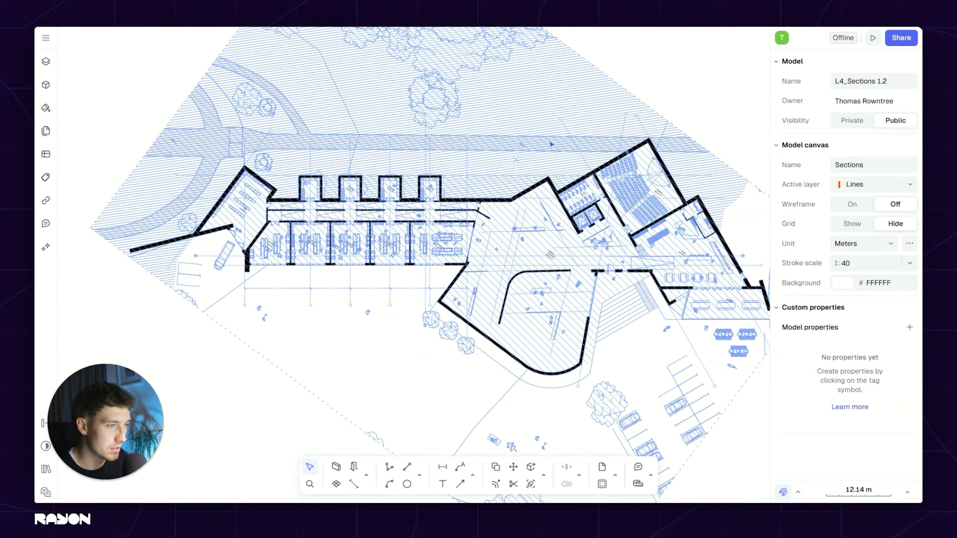
{"action": "scroll", "coordinate": [565, 187], "scroll_direction": "up", "scroll_amount": 4}
{"action": "scroll", "coordinate": [468, 117], "scroll_direction": "down", "scroll_amount": 2}
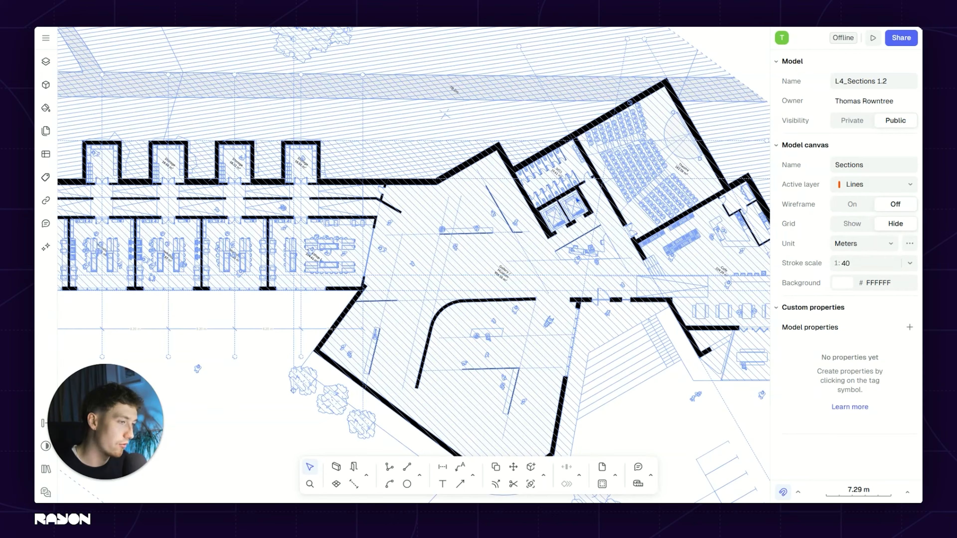
{"action": "scroll", "coordinate": [434, 185], "scroll_direction": "down", "scroll_amount": 3}
{"action": "scroll", "coordinate": [540, 299], "scroll_direction": "down", "scroll_amount": 1}
{"action": "middle_click_drag", "start_coordinate": [537, 208], "coordinate": [526, 59]}
{"action": "scroll", "coordinate": [665, 164], "scroll_direction": "up", "scroll_amount": 3}
{"action": "scroll", "coordinate": [464, 192], "scroll_direction": "up", "scroll_amount": 4}
{"action": "scroll", "coordinate": [440, 157], "scroll_direction": "down", "scroll_amount": 2}
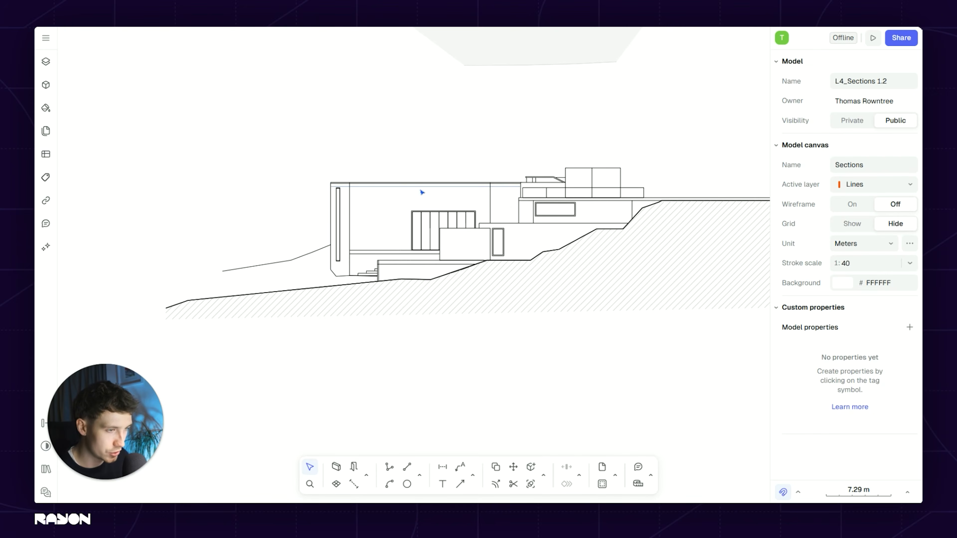
{"action": "middle_click_drag", "start_coordinate": [392, 266], "coordinate": [454, 267]}
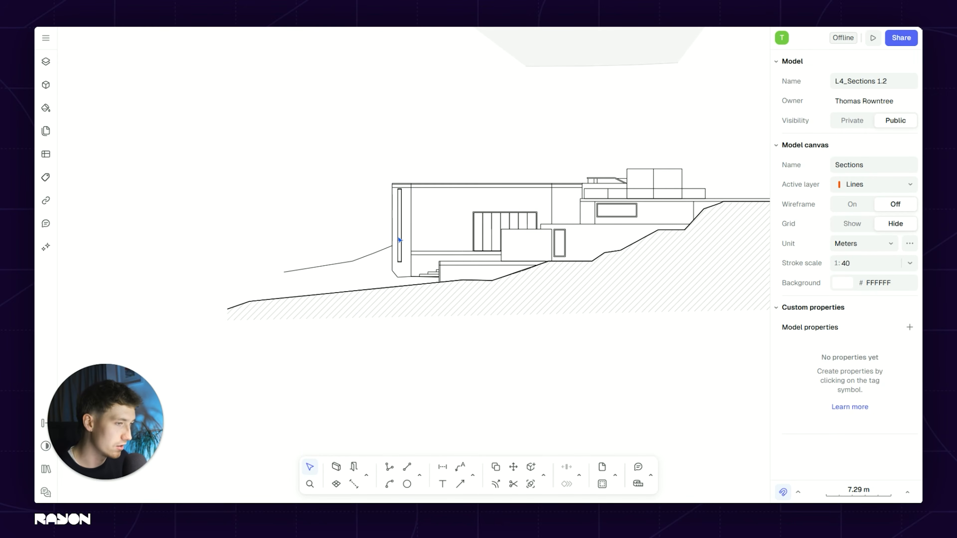
{"action": "scroll", "coordinate": [353, 230], "scroll_direction": "down", "scroll_amount": 4}
{"action": "middle_click_drag", "start_coordinate": [352, 229], "coordinate": [605, 217]}
{"action": "scroll", "coordinate": [179, 214], "scroll_direction": "up", "scroll_amount": 2}
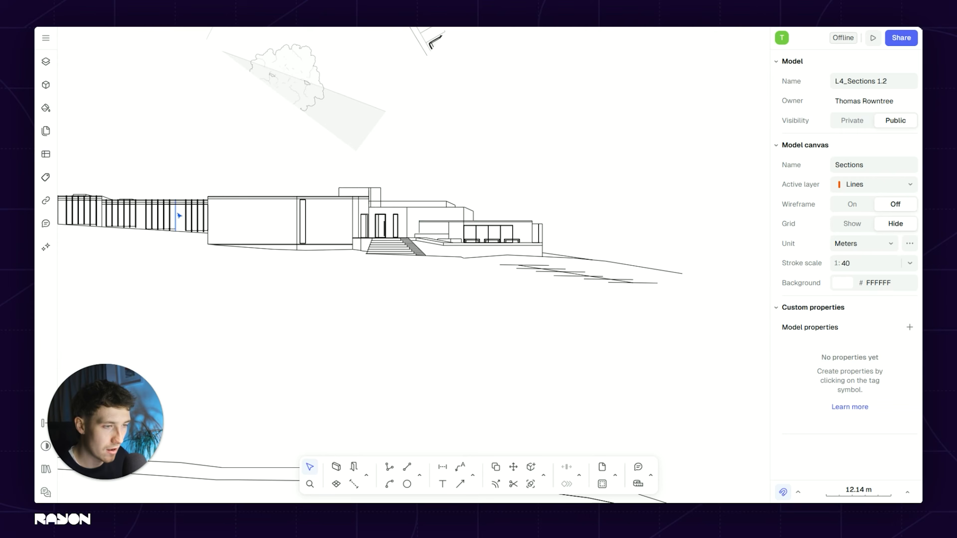
{"action": "middle_click_drag", "start_coordinate": [699, 223], "coordinate": [581, 222]}
{"action": "scroll", "coordinate": [540, 195], "scroll_direction": "right", "scroll_amount": 10}
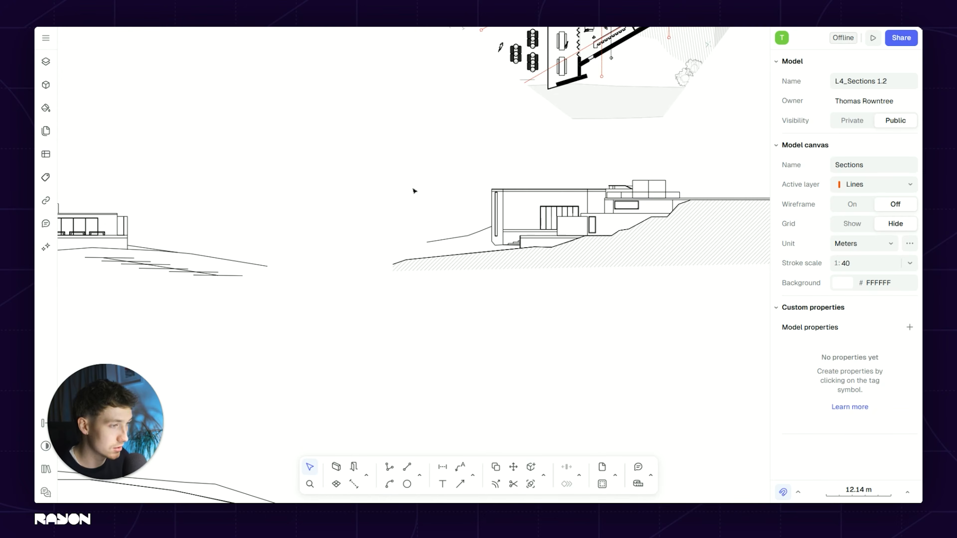
{"action": "scroll", "coordinate": [552, 143], "scroll_direction": "up", "scroll_amount": 12}
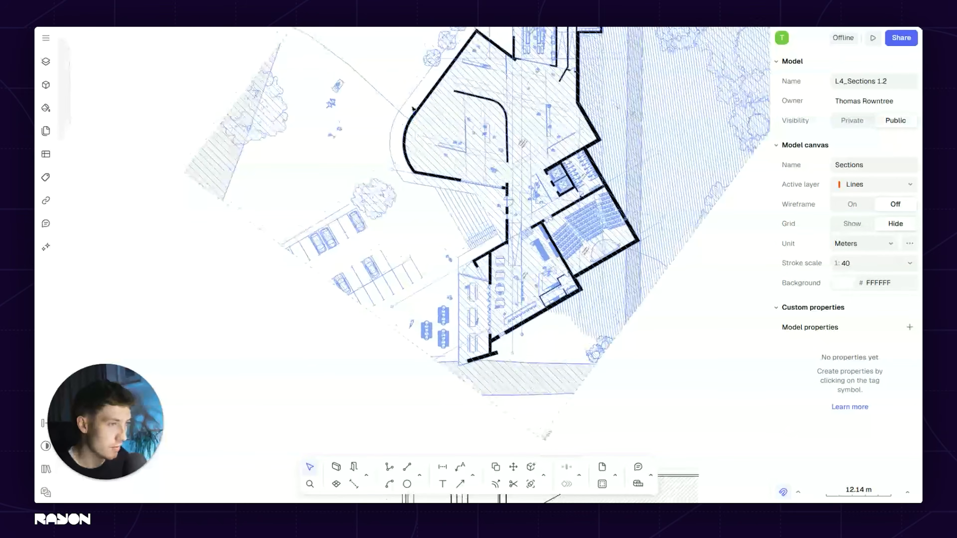
{"action": "scroll", "coordinate": [460, 188], "scroll_direction": "down", "scroll_amount": 15}
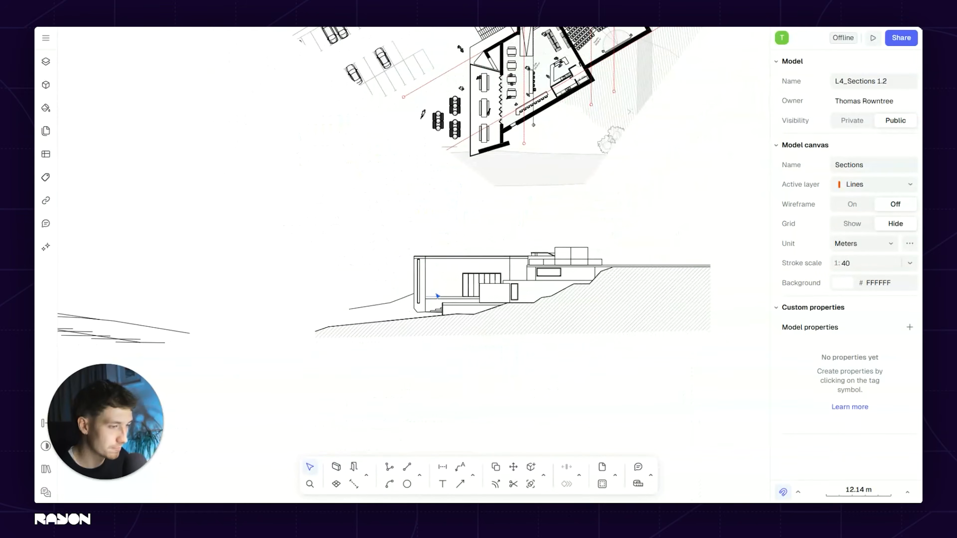
{"action": "scroll", "coordinate": [407, 244], "scroll_direction": "up", "scroll_amount": 5, "text": "ctrl"}
{"action": "scroll", "coordinate": [413, 223], "scroll_direction": "down", "scroll_amount": 3, "text": "ctrl"}
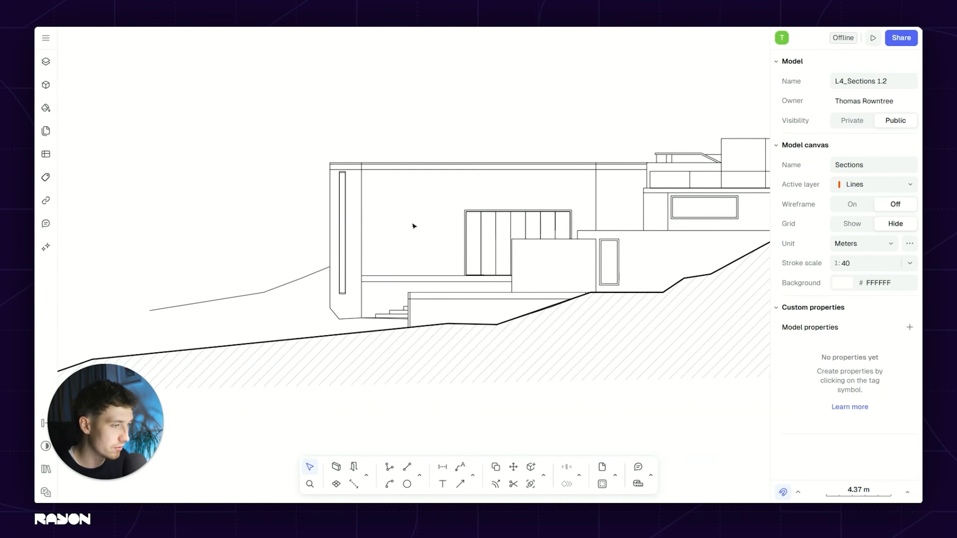
{"action": "scroll", "coordinate": [511, 285], "scroll_direction": "up", "scroll_amount": 3, "text": "ctrl"}
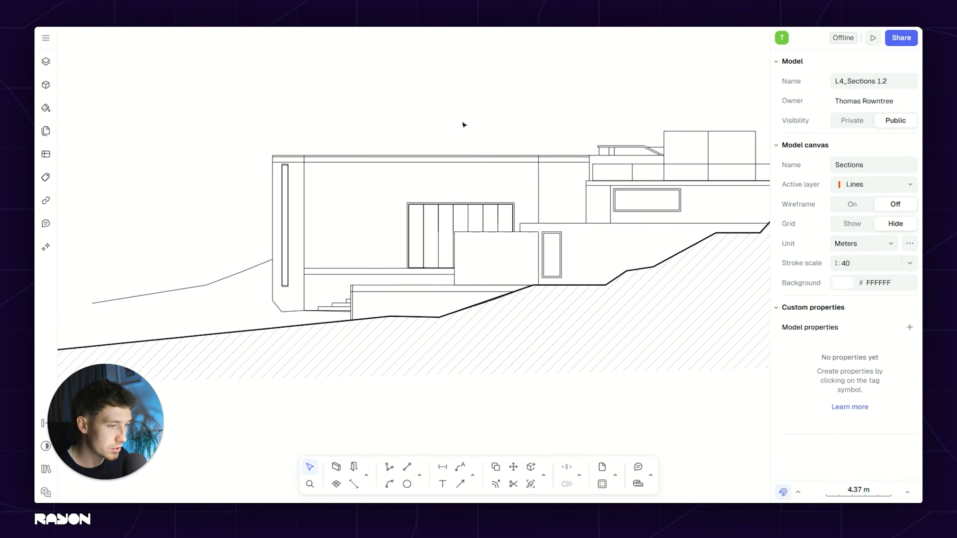
{"action": "scroll", "coordinate": [464, 125], "scroll_direction": "down", "scroll_amount": 3, "text": "ctrl"}
{"action": "scroll", "coordinate": [463, 172], "scroll_direction": "up", "scroll_amount": 15}
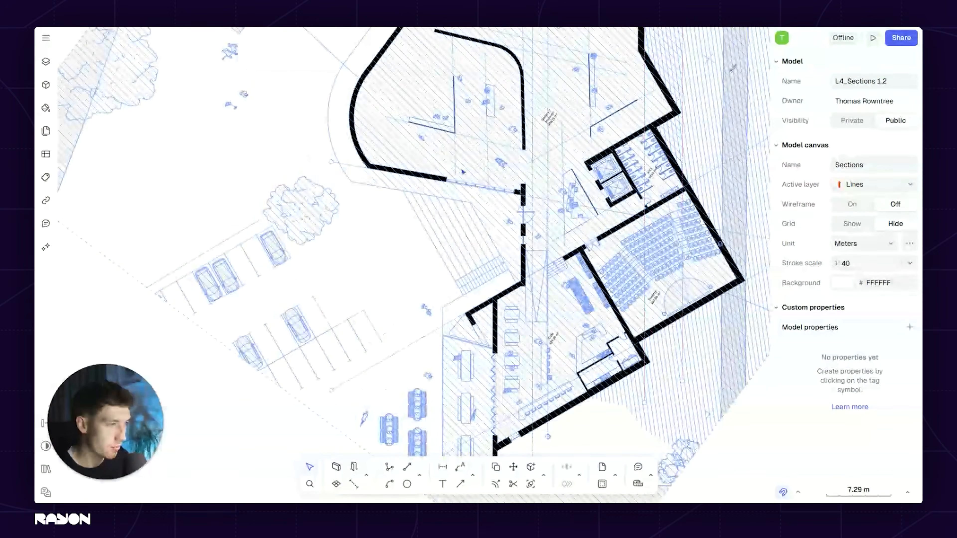
{"action": "scroll", "coordinate": [507, 327], "scroll_direction": "down", "scroll_amount": 15}
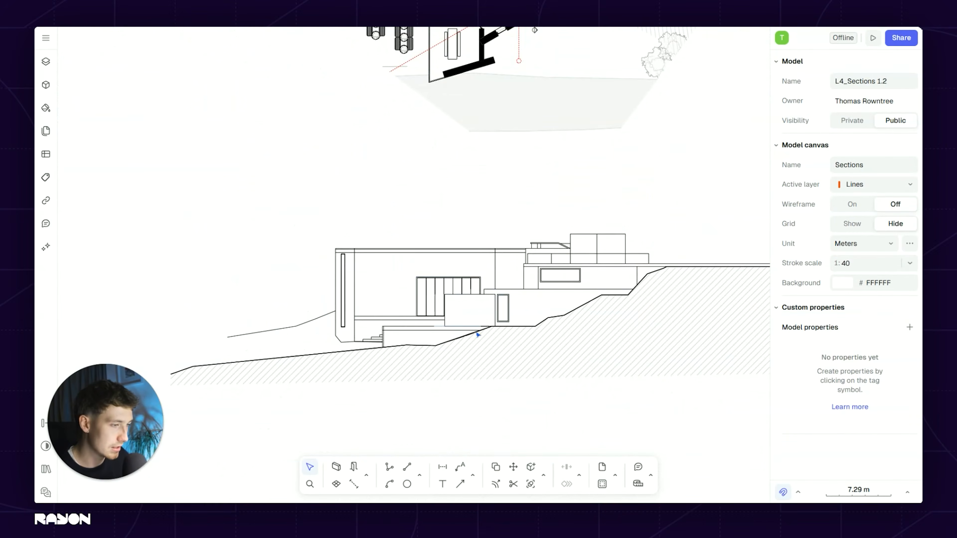
{"action": "scroll", "coordinate": [477, 335], "scroll_direction": "up", "scroll_amount": 3, "text": "ctrl"}
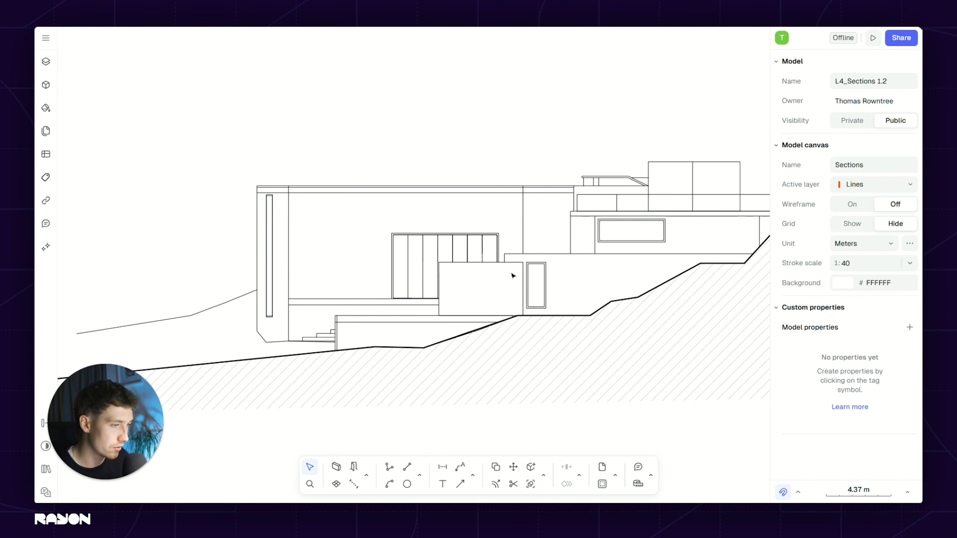
{"action": "scroll", "coordinate": [486, 294], "scroll_direction": "down", "scroll_amount": 5, "text": "ctrl"}
{"action": "scroll", "coordinate": [520, 311], "scroll_direction": "left", "scroll_amount": 10}
{"action": "scroll", "coordinate": [339, 283], "scroll_direction": "up", "scroll_amount": 3, "text": "ctrl"}
{"action": "scroll", "coordinate": [367, 245], "scroll_direction": "down", "scroll_amount": 3, "text": "ctrl"}
{"action": "scroll", "coordinate": [415, 260], "scroll_direction": "up", "scroll_amount": 6}
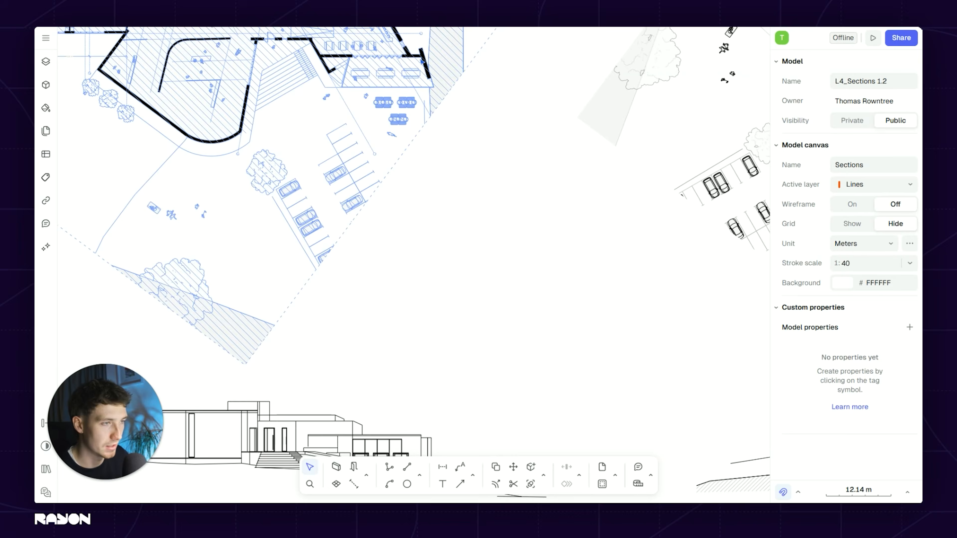
{"action": "scroll", "coordinate": [444, 218], "scroll_direction": "down", "scroll_amount": 1}
{"action": "scroll", "coordinate": [428, 128], "scroll_direction": "up", "scroll_amount": 2}
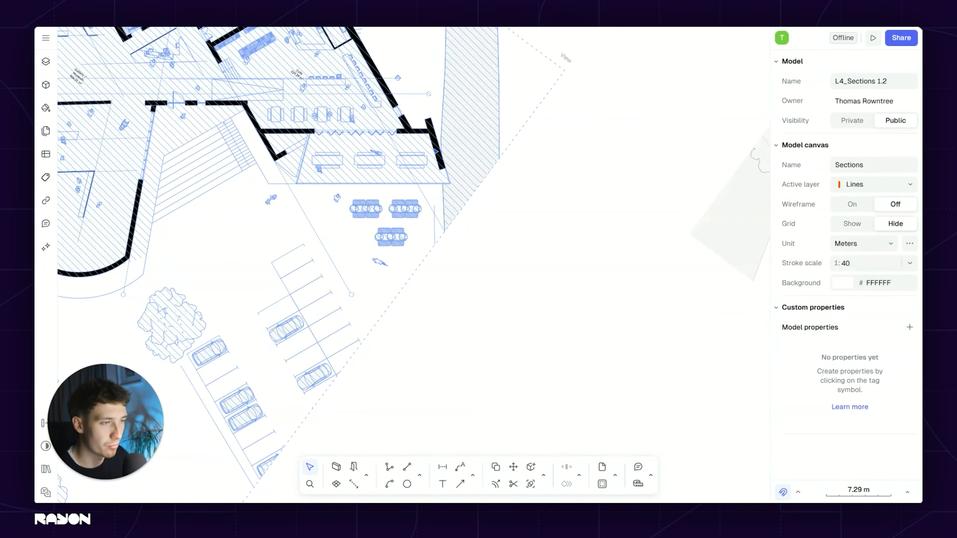
{"action": "scroll", "coordinate": [528, 287], "scroll_direction": "down", "scroll_amount": 2}
{"action": "middle_click_drag", "start_coordinate": [671, 377], "coordinate": [489, 265]}
{"action": "scroll", "coordinate": [610, 324], "scroll_direction": "up", "scroll_amount": 3}
{"action": "middle_click_drag", "start_coordinate": [615, 325], "coordinate": [522, 321]}
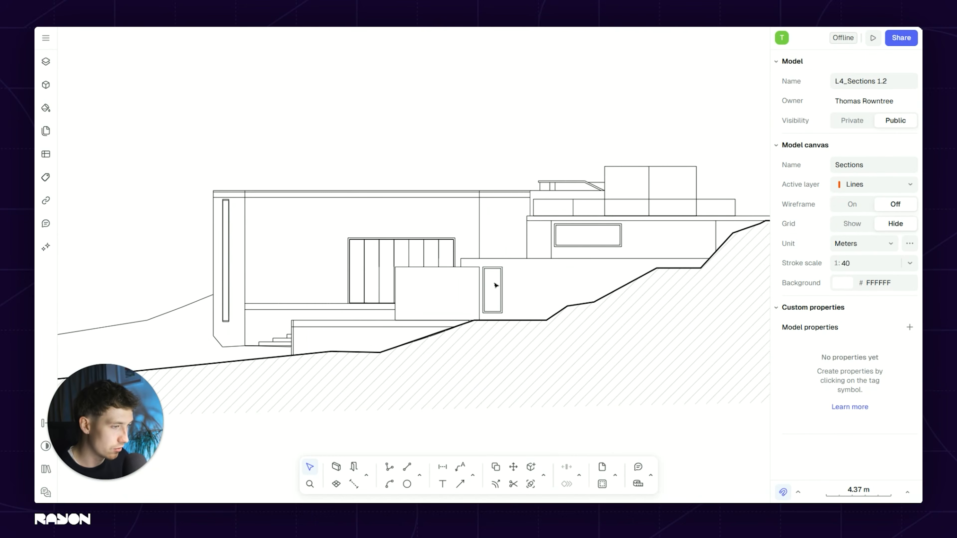
{"action": "scroll", "coordinate": [494, 242], "scroll_direction": "down", "scroll_amount": 2}
{"action": "middle_click_drag", "start_coordinate": [488, 201], "coordinate": [485, 146]}
{"action": "scroll", "coordinate": [478, 292], "scroll_direction": "up", "scroll_amount": 2}
{"action": "scroll", "coordinate": [469, 300], "scroll_direction": "down", "scroll_amount": 1}
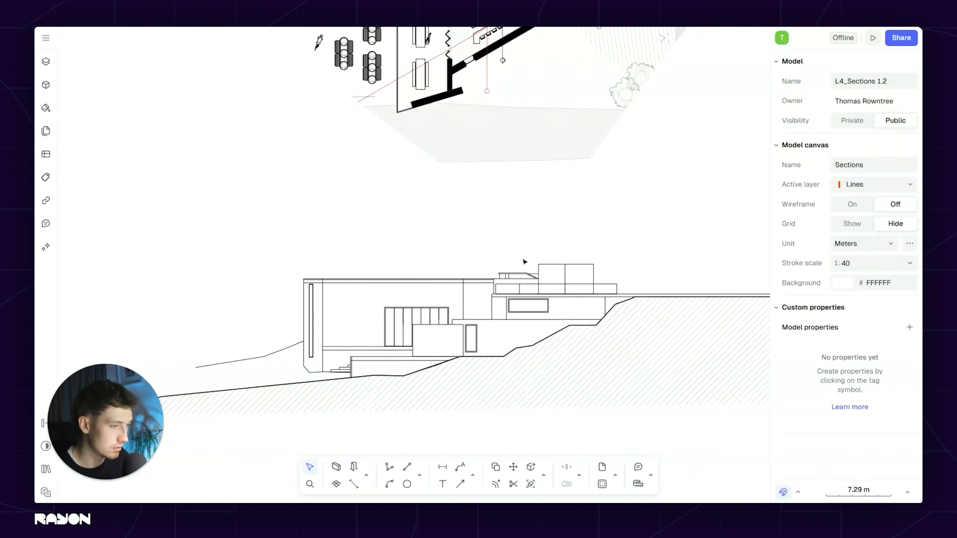
{"action": "scroll", "coordinate": [535, 323], "scroll_direction": "up", "scroll_amount": 1}
{"action": "scroll", "coordinate": [519, 284], "scroll_direction": "down", "scroll_amount": 1}
{"action": "middle_click_drag", "start_coordinate": [517, 286], "coordinate": [500, 445]}
{"action": "middle_click_drag", "start_coordinate": [498, 228], "coordinate": [517, 93]}
{"action": "scroll", "coordinate": [447, 270], "scroll_direction": "down", "scroll_amount": 2}
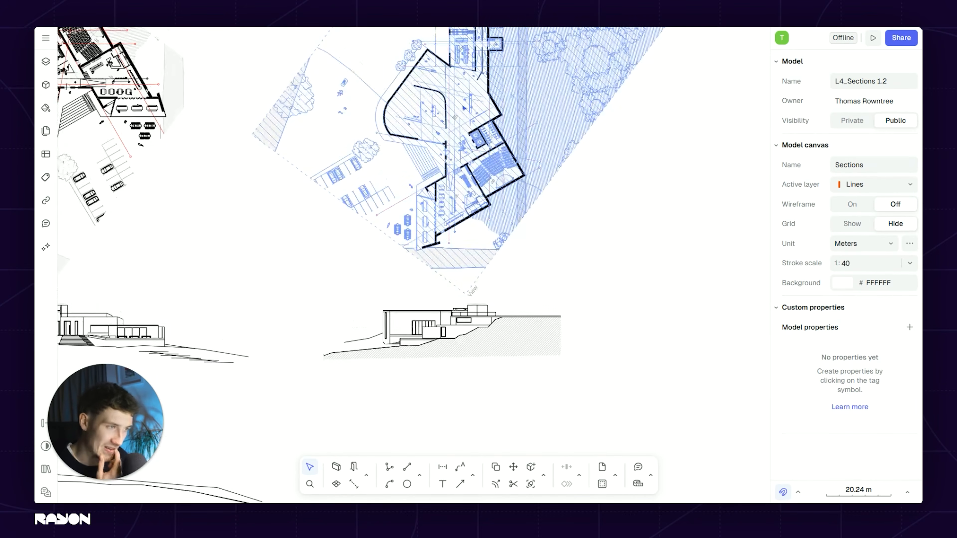
{"action": "scroll", "coordinate": [458, 126], "scroll_direction": "up", "scroll_amount": 2}
{"action": "scroll", "coordinate": [448, 213], "scroll_direction": "down", "scroll_amount": 2}
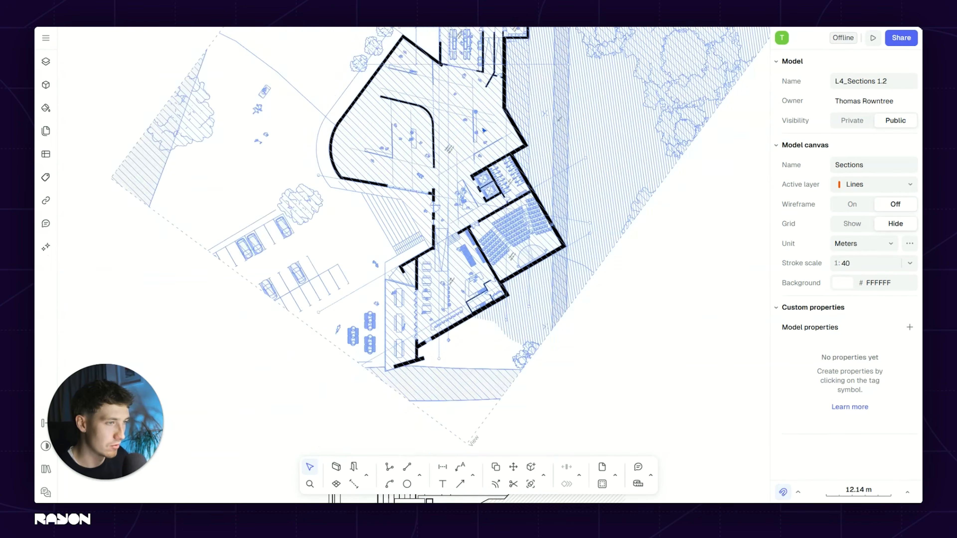
{"action": "middle_click_drag", "start_coordinate": [449, 214], "coordinate": [451, 116]}
{"action": "scroll", "coordinate": [470, 270], "scroll_direction": "up", "scroll_amount": 2}
{"action": "scroll", "coordinate": [472, 271], "scroll_direction": "up", "scroll_amount": 2}
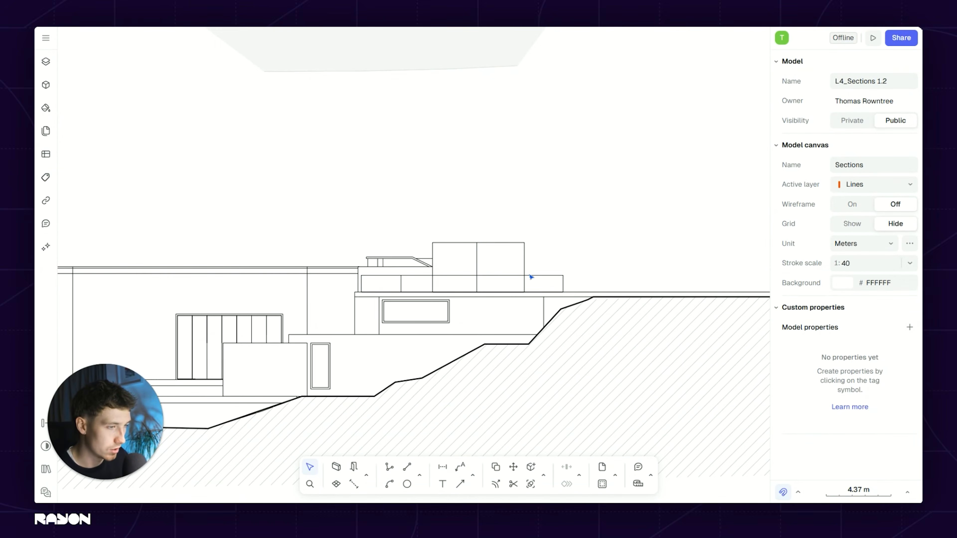
{"action": "scroll", "coordinate": [531, 277], "scroll_direction": "up", "scroll_amount": 2}
{"action": "scroll", "coordinate": [600, 264], "scroll_direction": "down", "scroll_amount": 2}
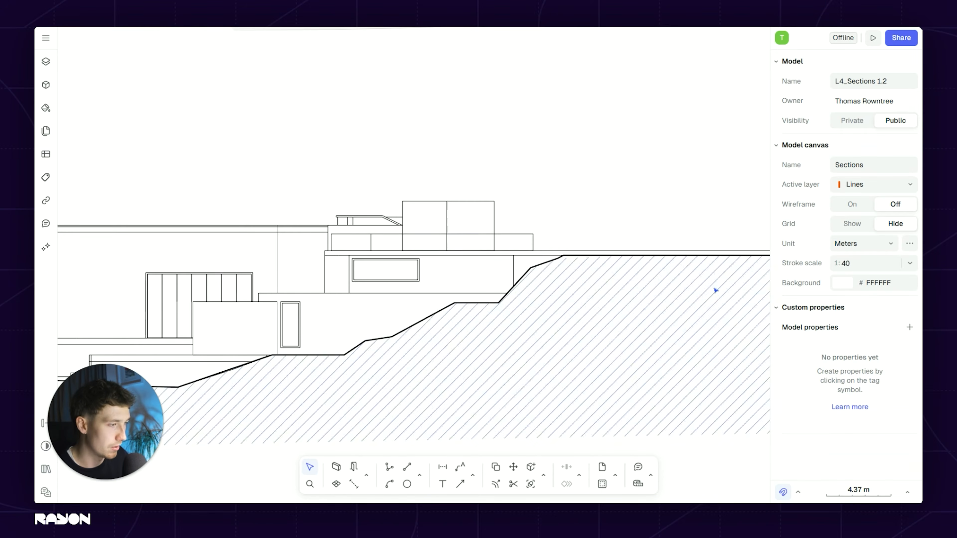
{"action": "scroll", "coordinate": [545, 251], "scroll_direction": "down", "scroll_amount": 5}
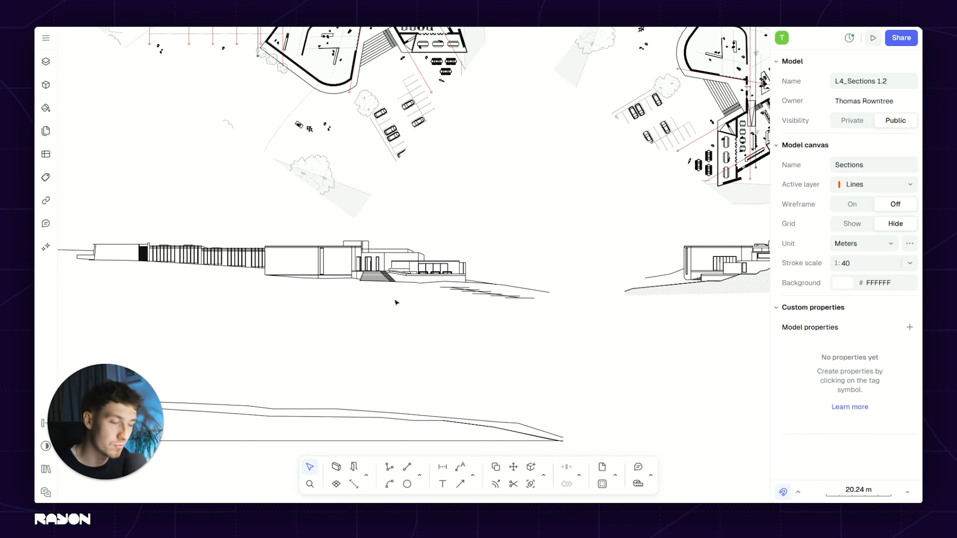
{"action": "scroll", "coordinate": [527, 307], "scroll_direction": "up", "scroll_amount": 3}
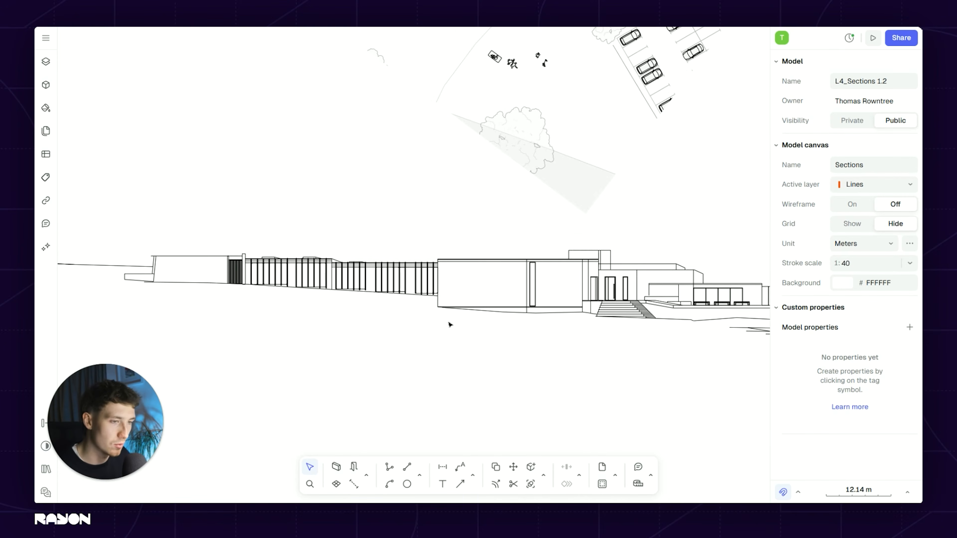
{"action": "scroll", "coordinate": [364, 265], "scroll_direction": "up", "scroll_amount": 3}
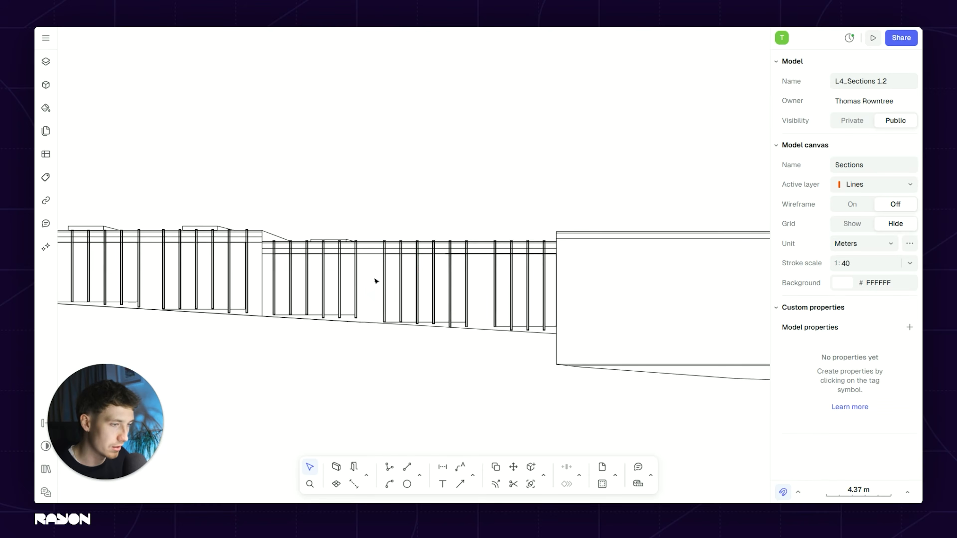
{"action": "scroll", "coordinate": [322, 272], "scroll_direction": "down", "scroll_amount": 2}
{"action": "scroll", "coordinate": [373, 307], "scroll_direction": "down", "scroll_amount": 4}
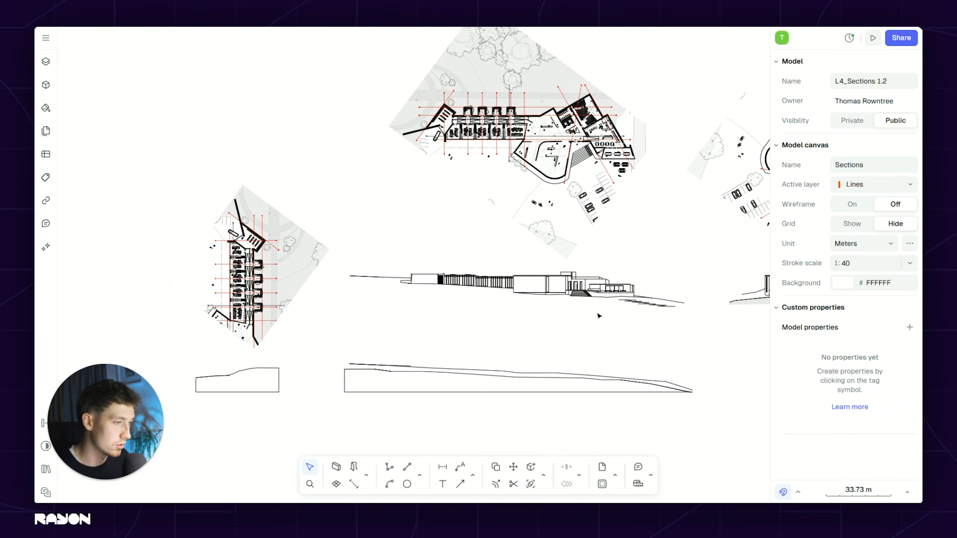
{"action": "scroll", "coordinate": [599, 316], "scroll_direction": "up", "scroll_amount": 3}
{"action": "scroll", "coordinate": [292, 247], "scroll_direction": "up", "scroll_amount": 3}
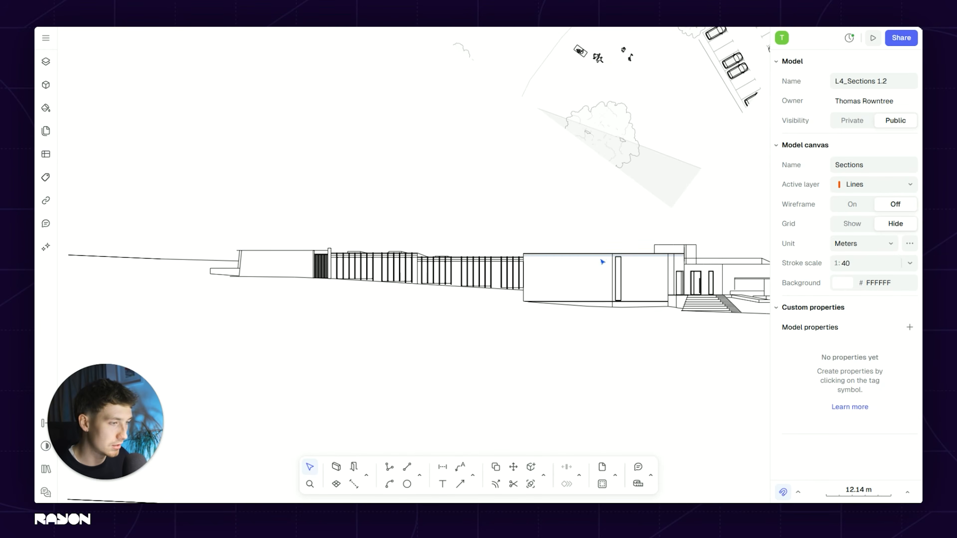
{"action": "scroll", "coordinate": [602, 262], "scroll_direction": "down", "scroll_amount": 1}
{"action": "middle_click_drag", "start_coordinate": [511, 249], "coordinate": [467, 237]}
{"action": "middle_click_drag", "start_coordinate": [513, 344], "coordinate": [482, 280]}
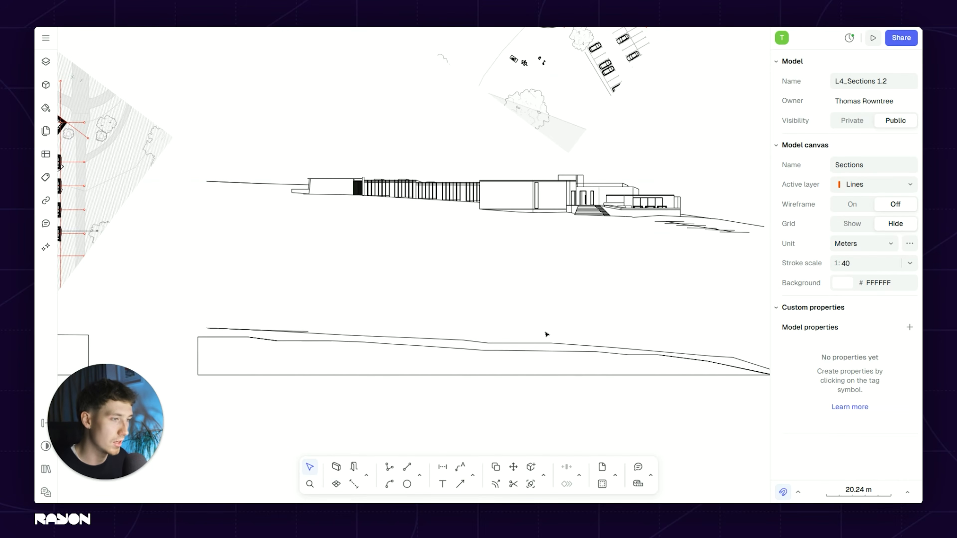
{"action": "scroll", "coordinate": [520, 279], "scroll_direction": "down", "scroll_amount": 2}
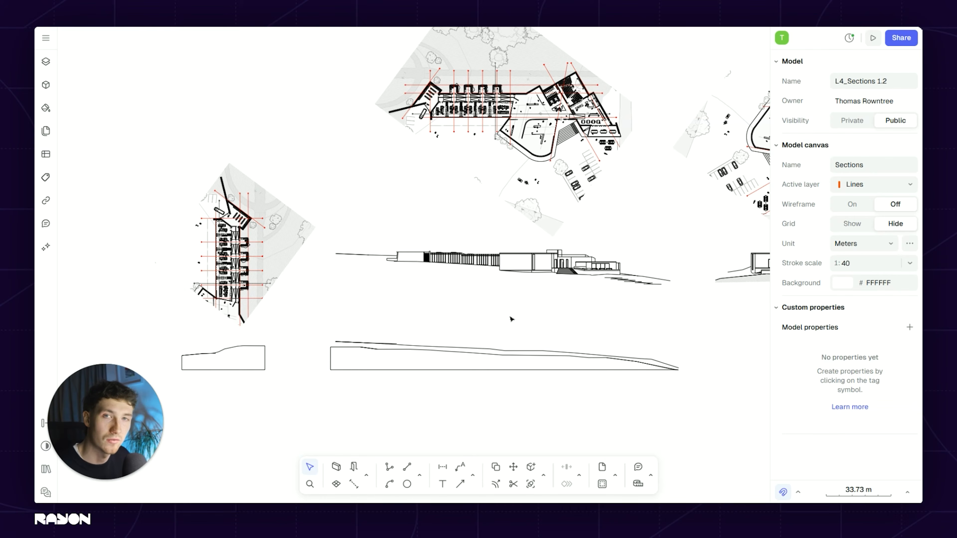
{"action": "scroll", "coordinate": [520, 258], "scroll_direction": "up", "scroll_amount": 5}
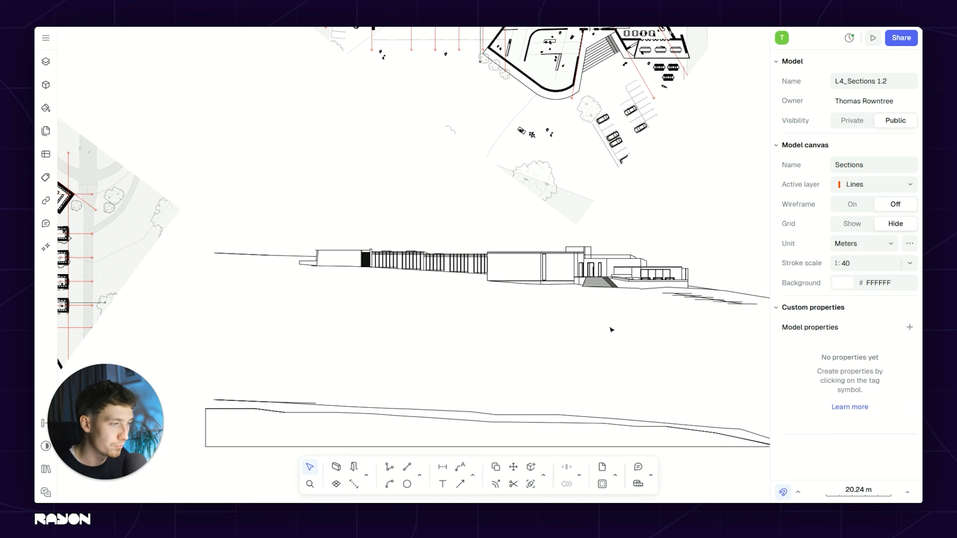
{"action": "scroll", "coordinate": [464, 332], "scroll_direction": "down", "scroll_amount": 1}
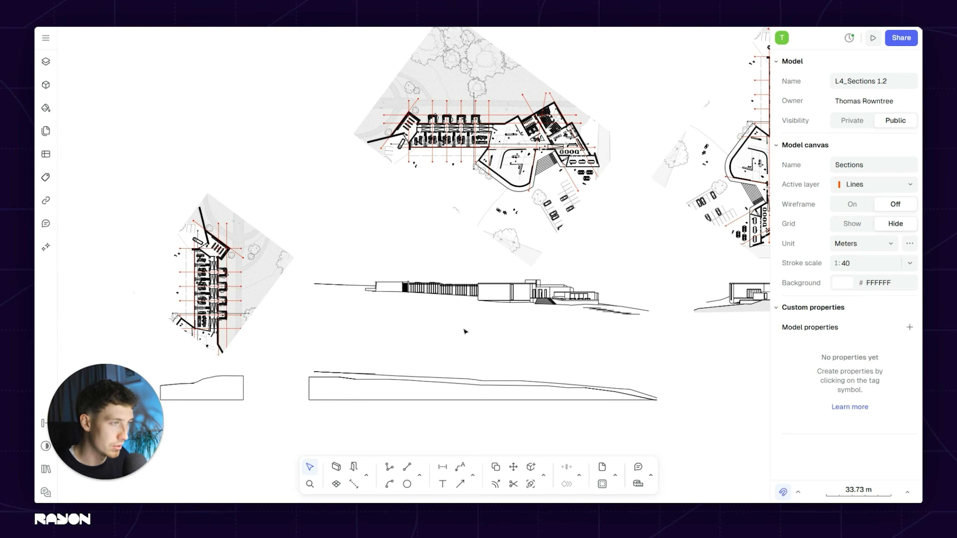
{"action": "scroll", "coordinate": [573, 436], "scroll_direction": "up", "scroll_amount": 1}
Step: Place a vertical guideline at the wall corner in the floor plan
{"action": "left_click", "coordinate": [420, 476]}
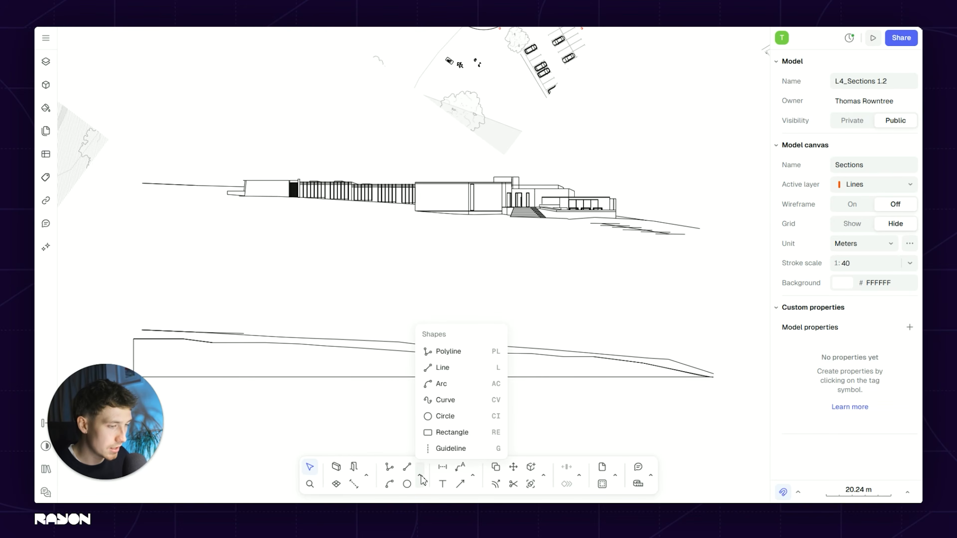
{"action": "left_click", "coordinate": [461, 449]}
{"action": "left_click", "coordinate": [573, 457]}
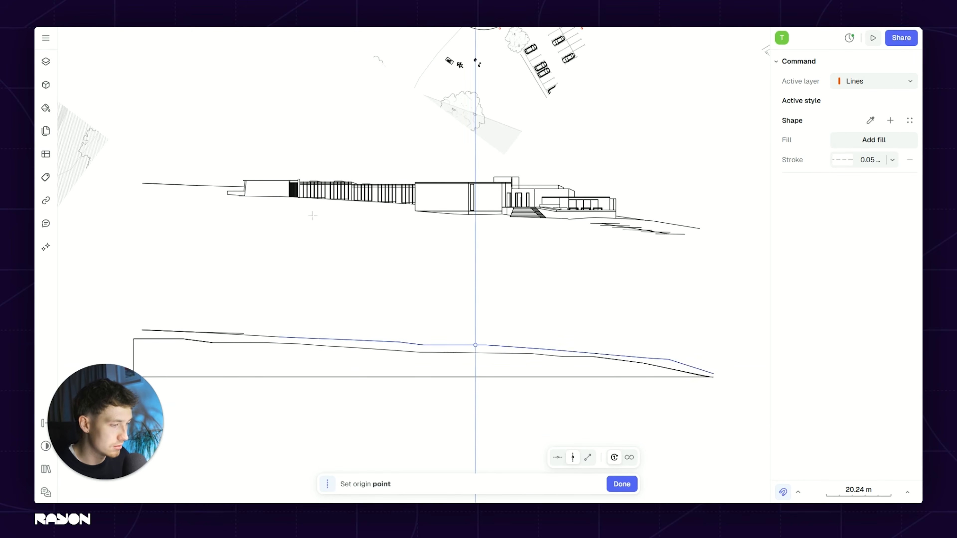
{"action": "scroll", "coordinate": [224, 171], "scroll_direction": "up", "scroll_amount": 1}
{"action": "scroll", "coordinate": [231, 176], "scroll_direction": "up", "scroll_amount": 1}
{"action": "scroll", "coordinate": [271, 190], "scroll_direction": "up", "scroll_amount": 1}
{"action": "scroll", "coordinate": [348, 289], "scroll_direction": "down", "scroll_amount": 3}
{"action": "middle_click_drag", "start_coordinate": [377, 61], "coordinate": [345, 221]}
{"action": "scroll", "coordinate": [351, 220], "scroll_direction": "up", "scroll_amount": 5}
{"action": "left_click", "coordinate": [380, 193]}
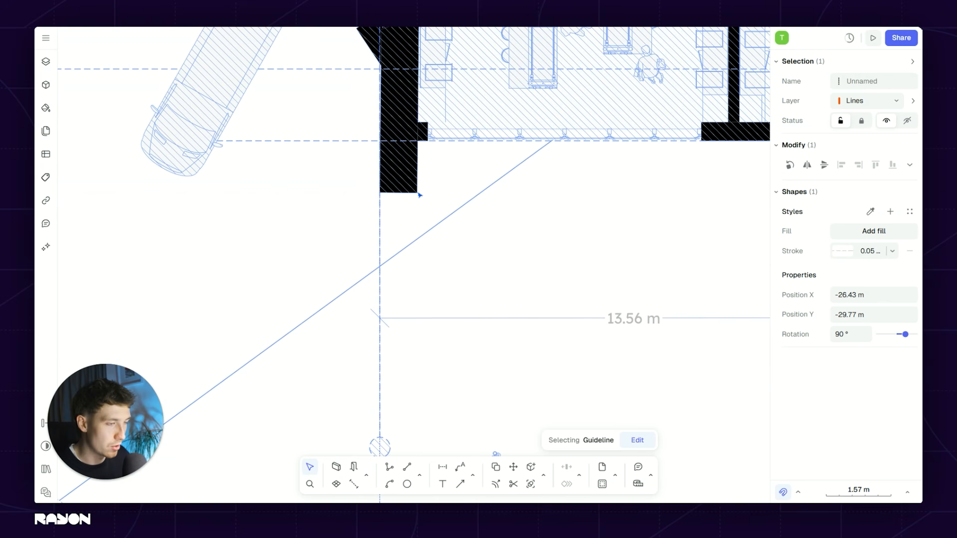
Step: Duplicate the guideline to the other wall edges, then clear the selection
{"action": "scroll", "coordinate": [384, 404], "scroll_direction": "down", "scroll_amount": 4}
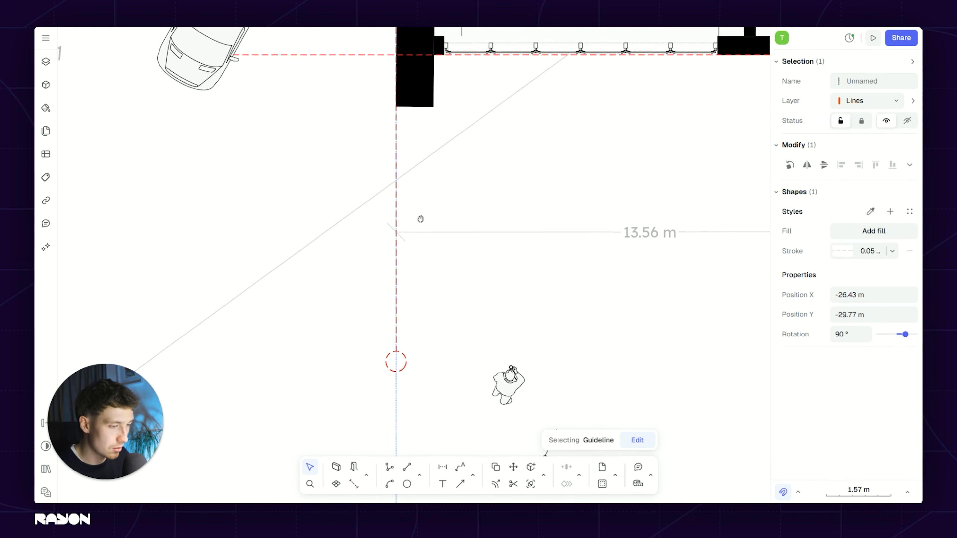
{"action": "key", "text": "d"}
{"action": "left_click", "coordinate": [400, 312]}
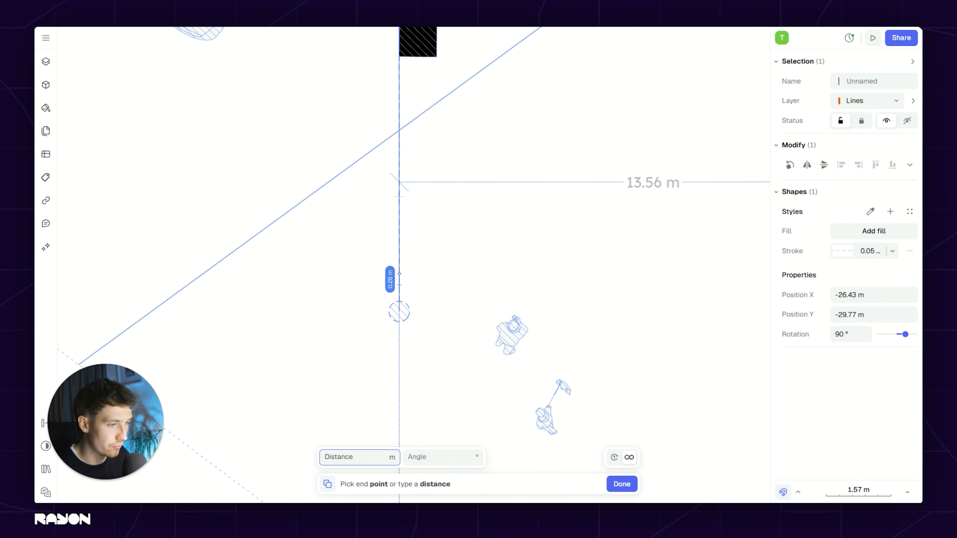
{"action": "scroll", "coordinate": [395, 264], "scroll_direction": "down", "scroll_amount": 5}
{"action": "scroll", "coordinate": [381, 261], "scroll_direction": "up", "scroll_amount": 3}
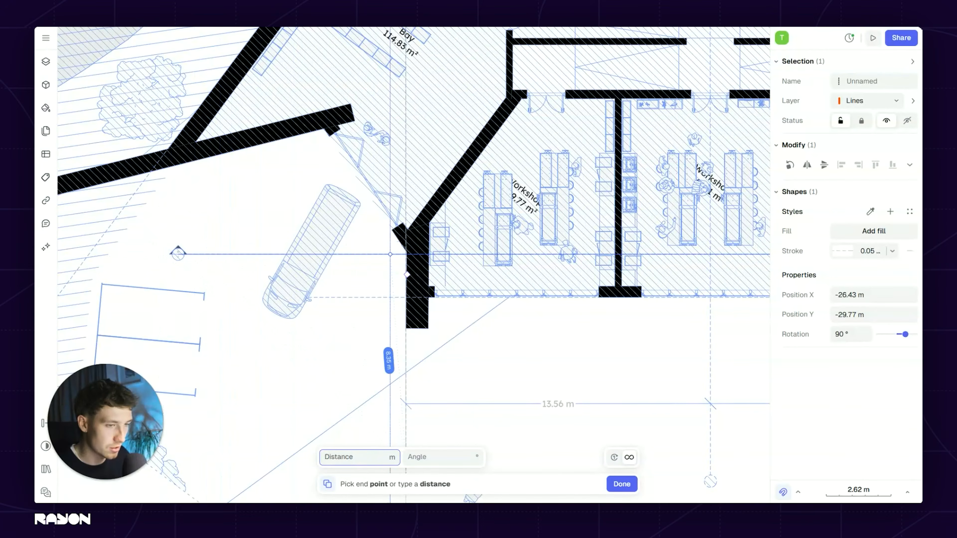
{"action": "scroll", "coordinate": [414, 255], "scroll_direction": "up", "scroll_amount": 5}
{"action": "scroll", "coordinate": [457, 260], "scroll_direction": "down", "scroll_amount": 5}
{"action": "scroll", "coordinate": [431, 249], "scroll_direction": "up", "scroll_amount": 8}
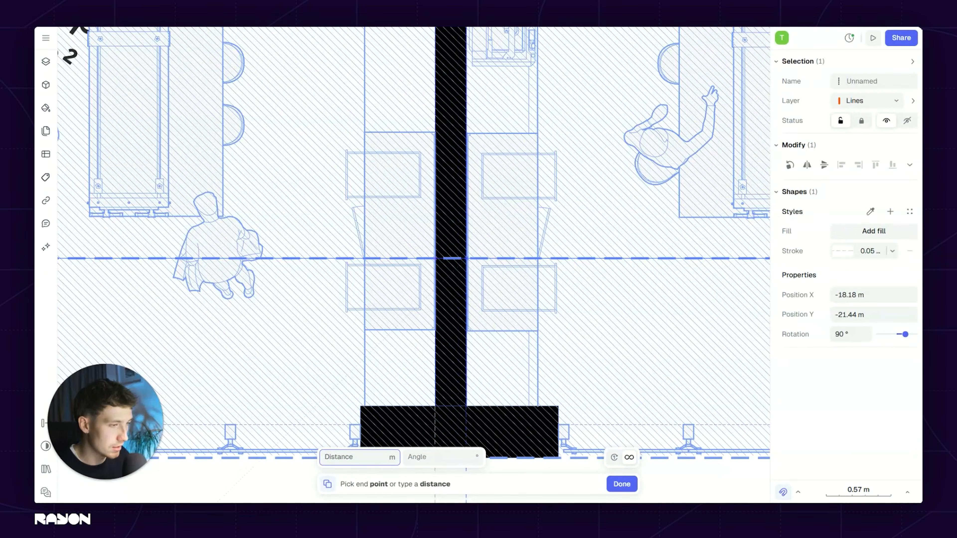
{"action": "scroll", "coordinate": [452, 258], "scroll_direction": "down", "scroll_amount": 5}
{"action": "scroll", "coordinate": [513, 257], "scroll_direction": "up", "scroll_amount": 7}
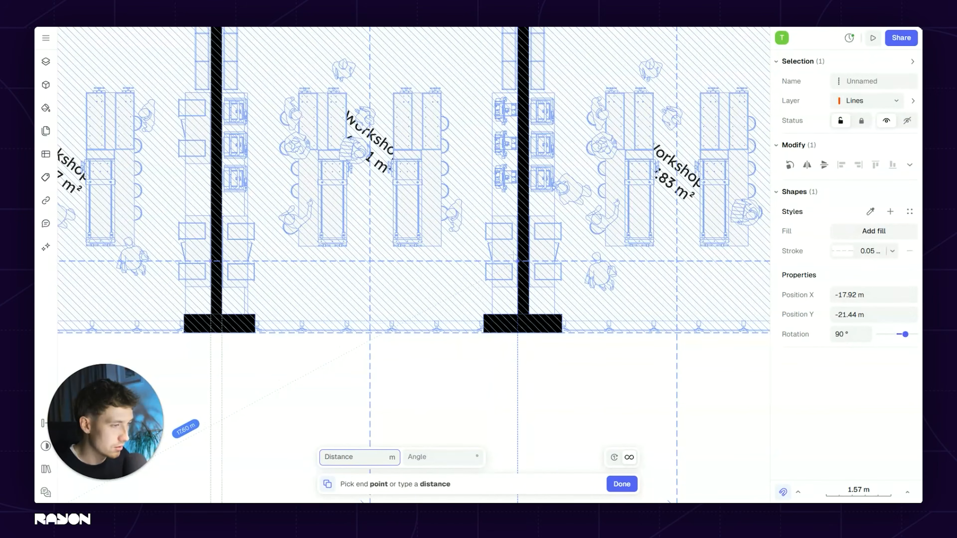
{"action": "scroll", "coordinate": [516, 259], "scroll_direction": "down", "scroll_amount": 2}
{"action": "scroll", "coordinate": [463, 260], "scroll_direction": "up", "scroll_amount": 3}
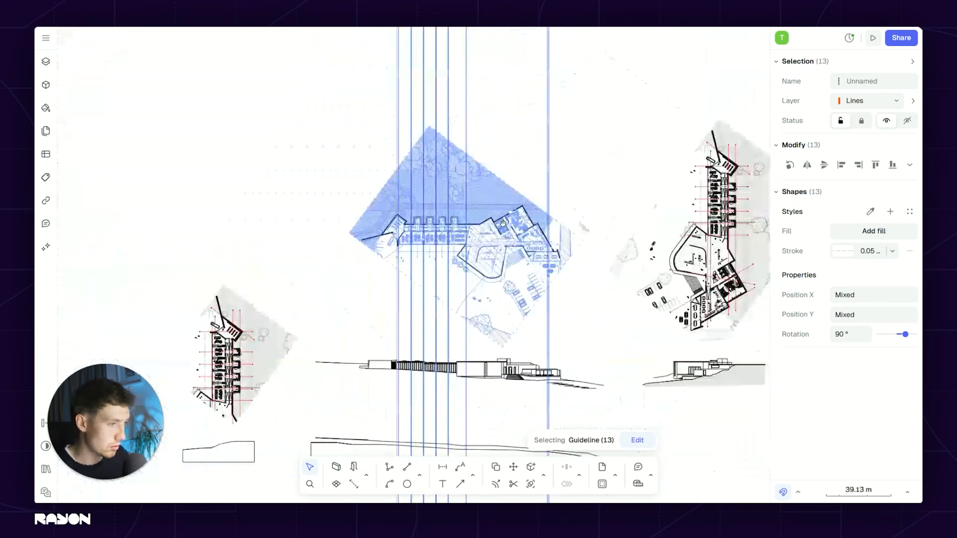
{"action": "scroll", "coordinate": [532, 253], "scroll_direction": "down", "scroll_amount": 3}
{"action": "scroll", "coordinate": [531, 254], "scroll_direction": "up", "scroll_amount": 4}
{"action": "key", "text": "Escape"}
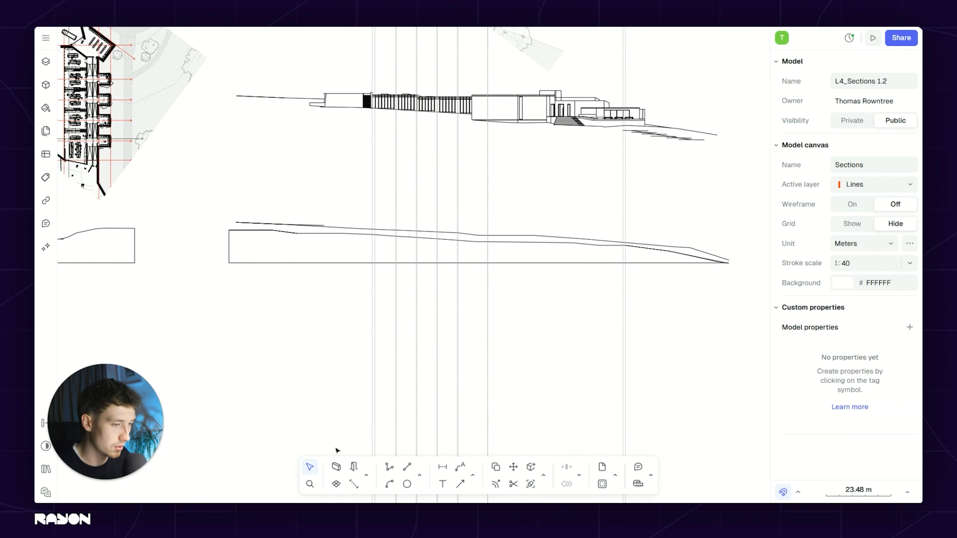
Step: Set up the Wall tool with a solid black fill and 0.3 m thickness
{"action": "left_click", "coordinate": [336, 467]}
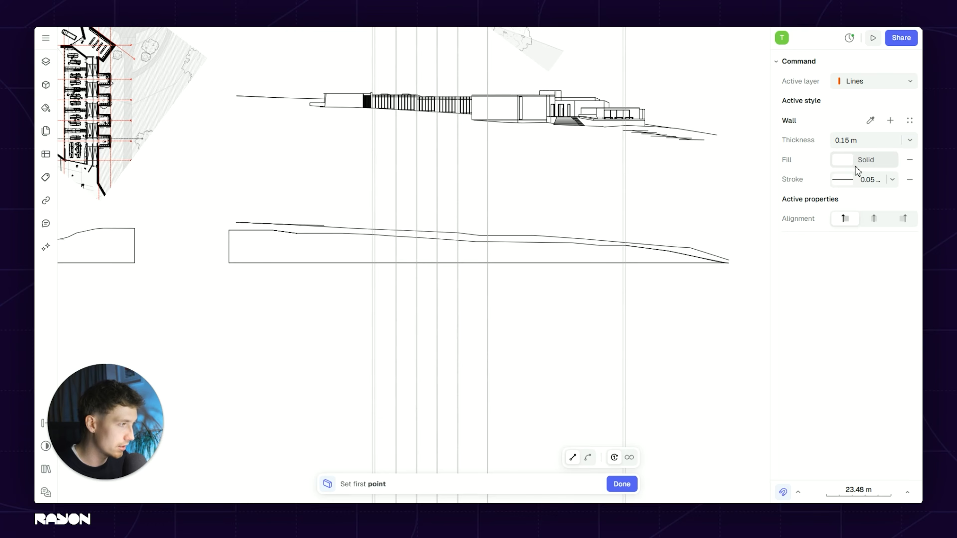
{"action": "left_click", "coordinate": [691, 198]}
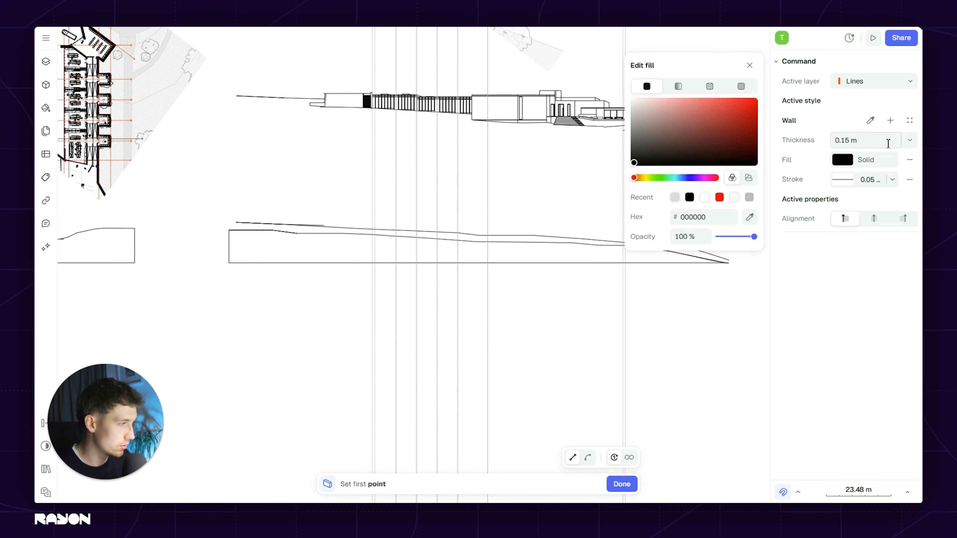
{"action": "left_click", "coordinate": [870, 145]}
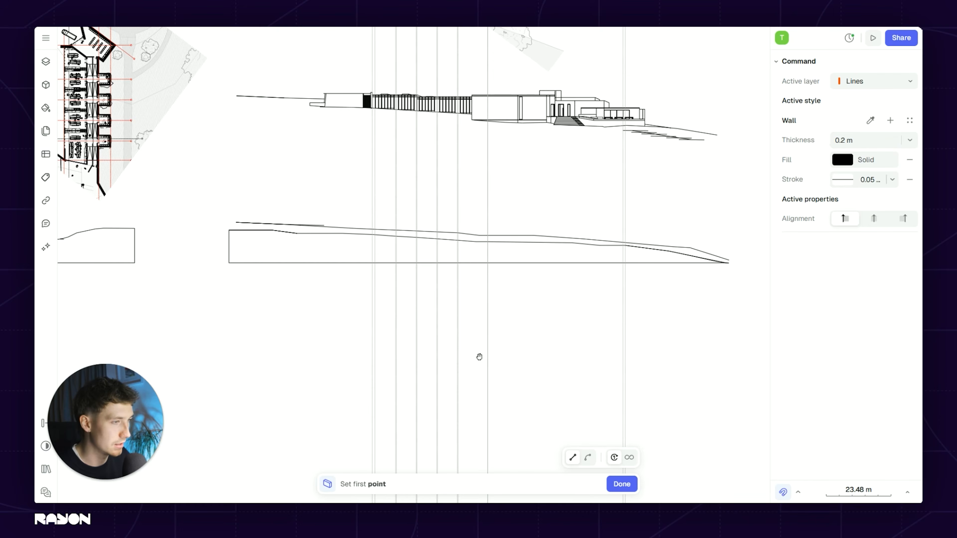
{"action": "scroll", "coordinate": [480, 357], "scroll_direction": "up", "scroll_amount": 10}
{"action": "key", "text": "Escape"}
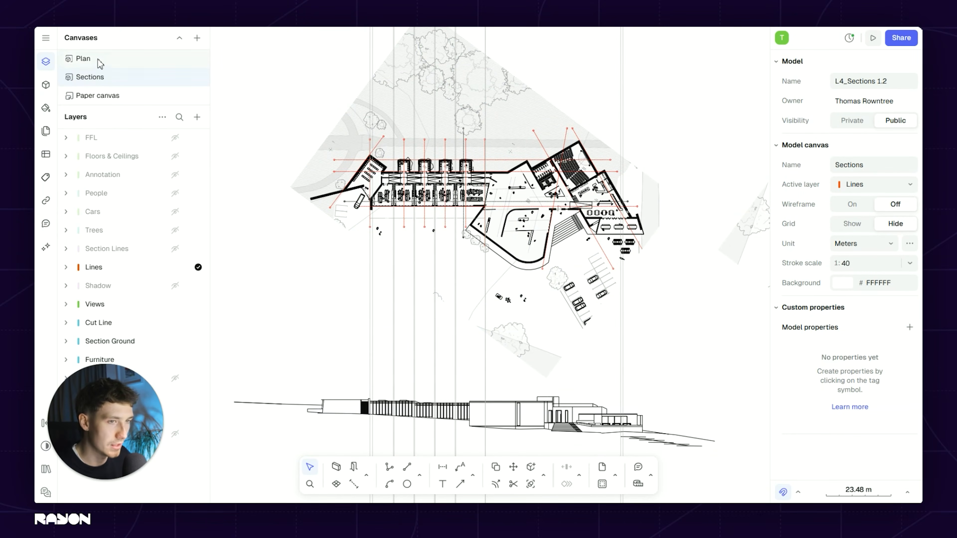
Step: Check a plan wall's thickness and style on the Plan canvas
{"action": "left_click", "coordinate": [113, 65]}
{"action": "scroll", "coordinate": [497, 283], "scroll_direction": "up", "scroll_amount": 10}
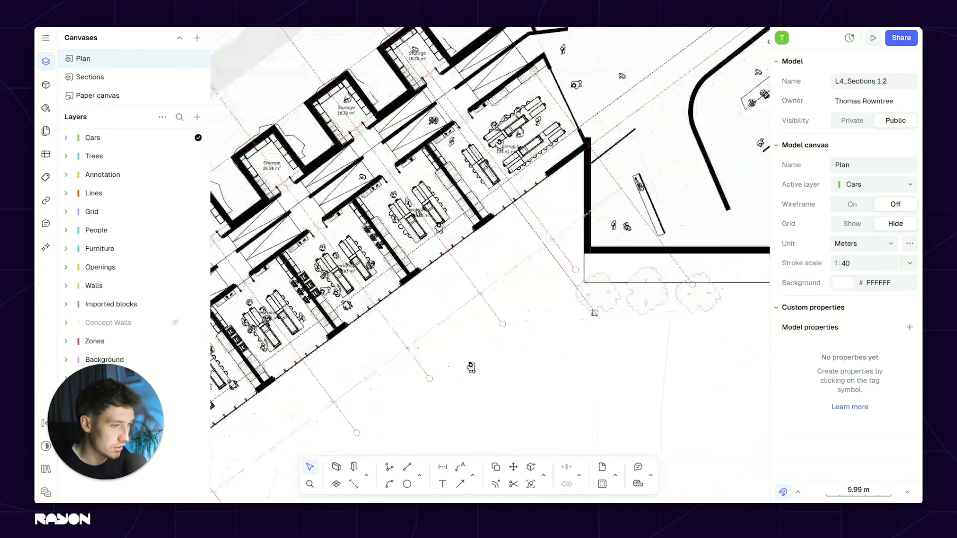
{"action": "left_click", "coordinate": [435, 166]}
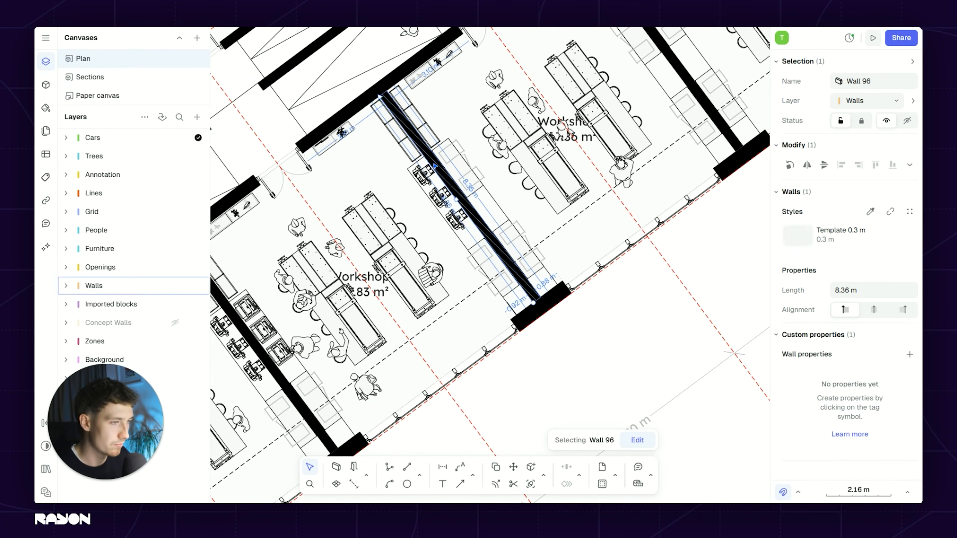
{"action": "key", "text": "Escape"}
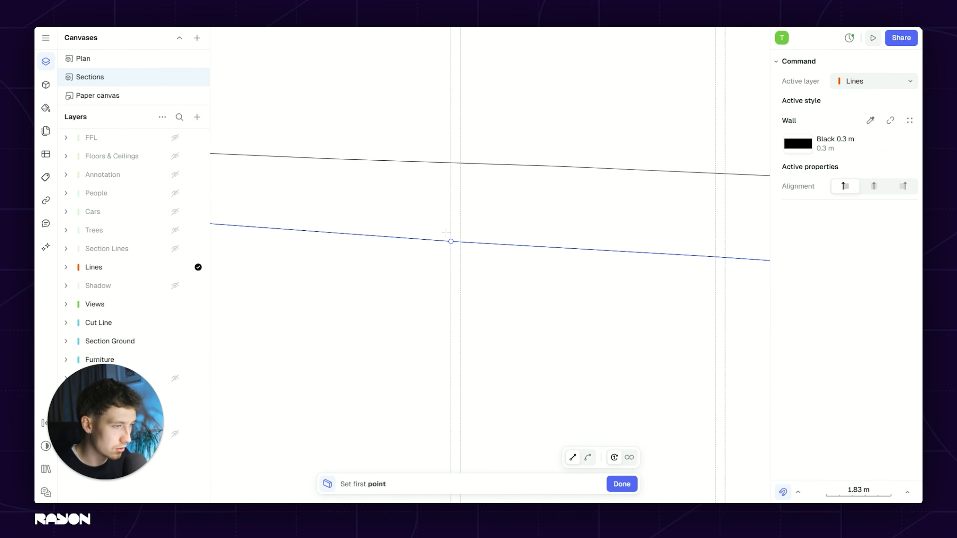
Step: Draw a 2.71 m black wall cut on the guideline, from floor level upward
{"action": "left_click", "coordinate": [446, 233]}
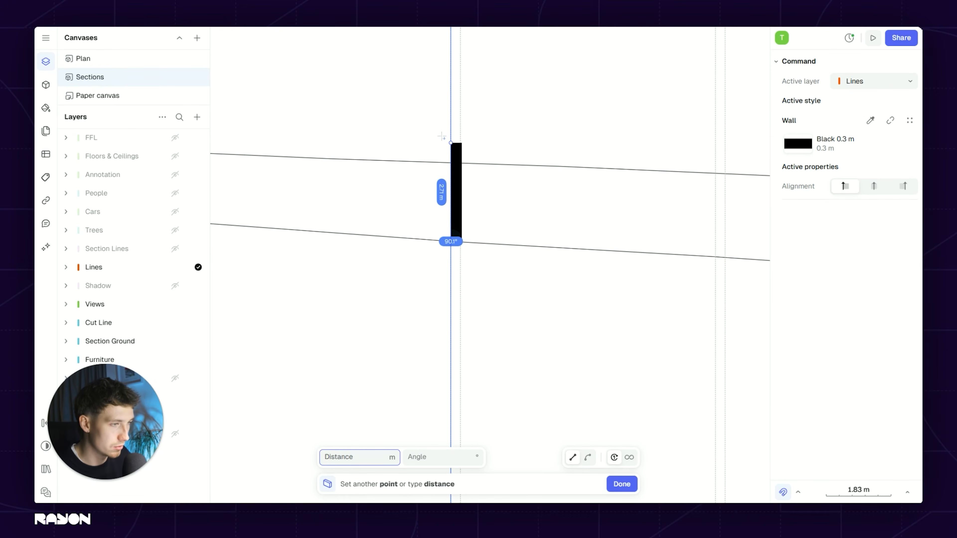
{"action": "left_click", "coordinate": [442, 137]}
{"action": "middle_click_drag", "start_coordinate": [513, 181], "coordinate": [444, 202]}
{"action": "key", "text": "Return"}
Step: Duplicate the wall cut onto the next three guidelines, giving four wall cuts
{"action": "key", "text": "d"}
{"action": "left_click", "coordinate": [384, 164]}
{"action": "left_click", "coordinate": [646, 162]}
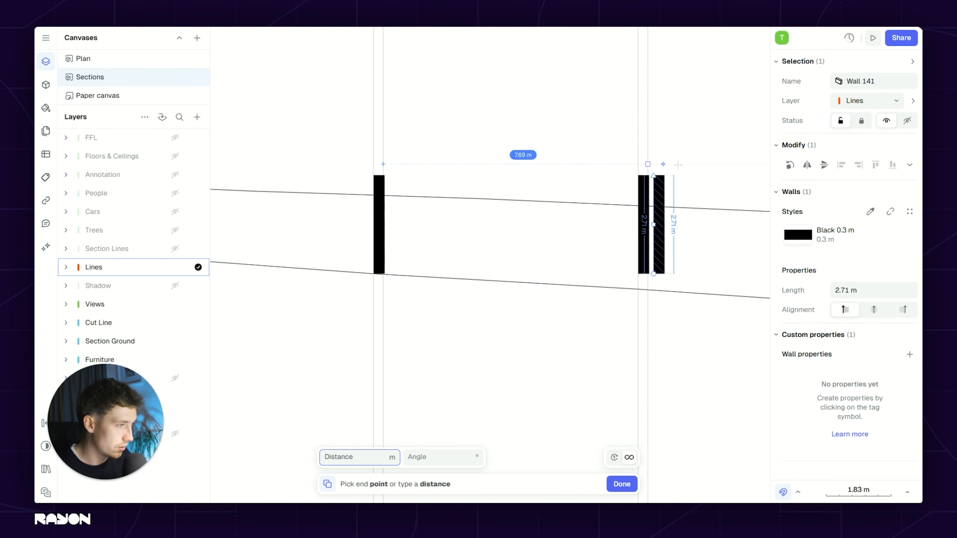
{"action": "middle_click_drag", "start_coordinate": [684, 172], "coordinate": [274, 164]}
{"action": "left_click", "coordinate": [503, 157]}
{"action": "middle_click_drag", "start_coordinate": [629, 201], "coordinate": [350, 200]}
{"action": "left_click", "coordinate": [487, 174]}
{"action": "scroll", "coordinate": [490, 175], "scroll_direction": "down", "scroll_amount": 5}
{"action": "middle_click_drag", "start_coordinate": [566, 183], "coordinate": [349, 197]}
{"action": "scroll", "coordinate": [353, 194], "scroll_direction": "up", "scroll_amount": 5}
{"action": "scroll", "coordinate": [497, 219], "scroll_direction": "down", "scroll_amount": 8}
{"action": "key", "text": "Escape"}
{"action": "middle_click_drag", "start_coordinate": [226, 251], "coordinate": [408, 259]}
{"action": "scroll", "coordinate": [424, 296], "scroll_direction": "up", "scroll_amount": 4}
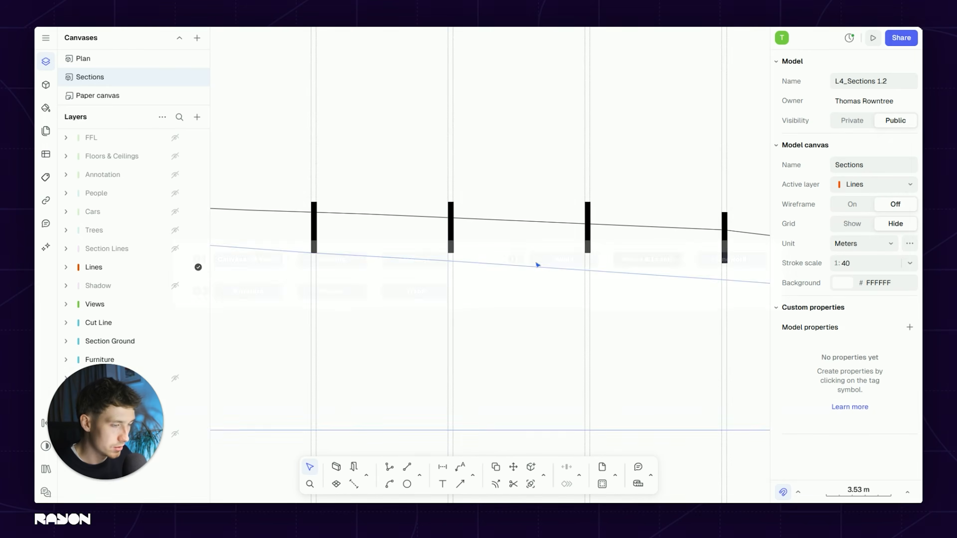
{"action": "scroll", "coordinate": [433, 264], "scroll_direction": "down", "scroll_amount": 6}
Step: Zoom to the entrance stairs and inspect the line along the entrance floor
{"action": "scroll", "coordinate": [464, 159], "scroll_direction": "up", "scroll_amount": 6}
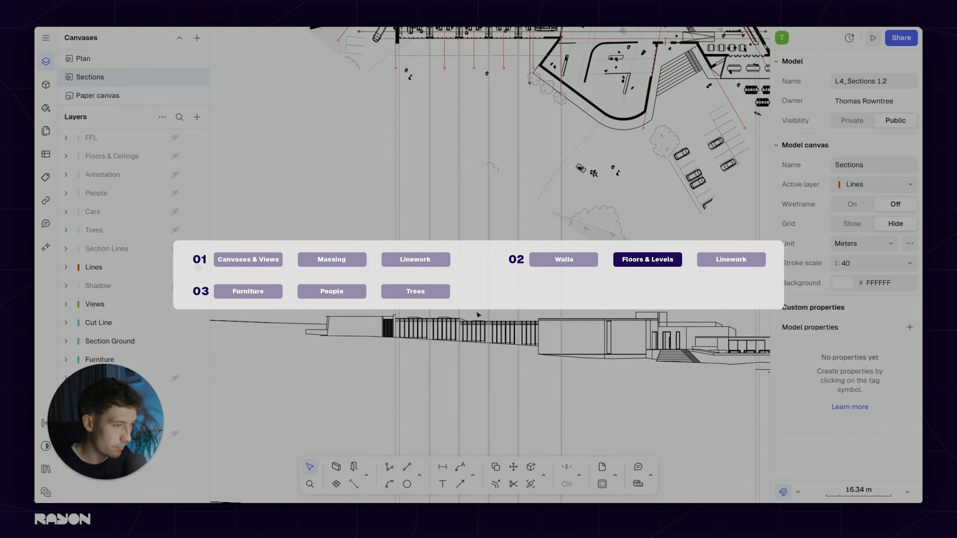
{"action": "scroll", "coordinate": [332, 197], "scroll_direction": "down", "scroll_amount": 3}
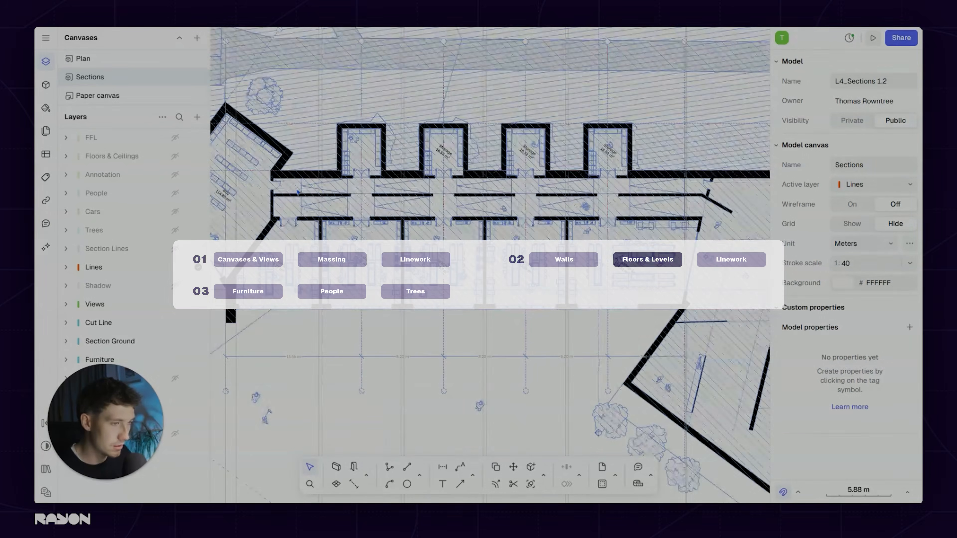
{"action": "scroll", "coordinate": [500, 344], "scroll_direction": "down", "scroll_amount": 4}
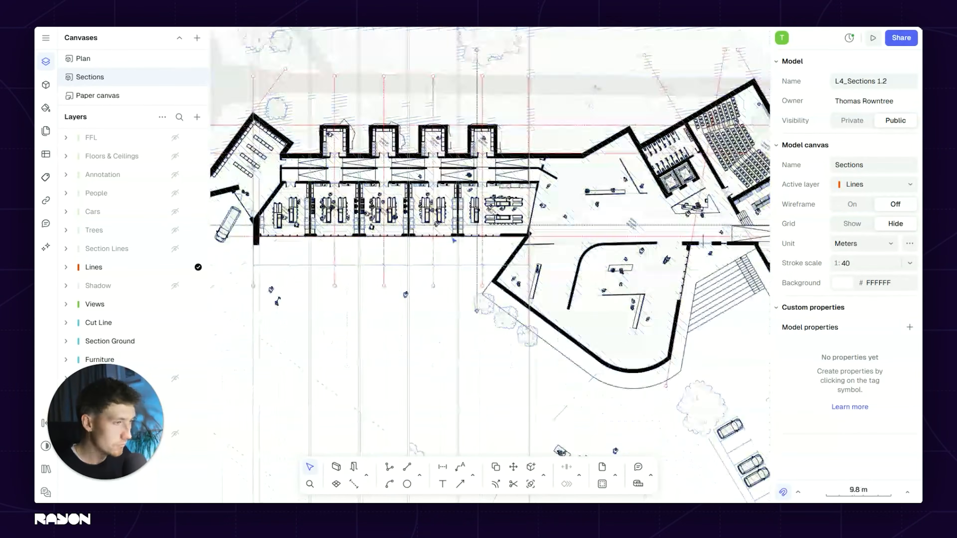
{"action": "middle_click_drag", "start_coordinate": [501, 344], "coordinate": [501, 176]}
{"action": "scroll", "coordinate": [559, 186], "scroll_direction": "up", "scroll_amount": 8}
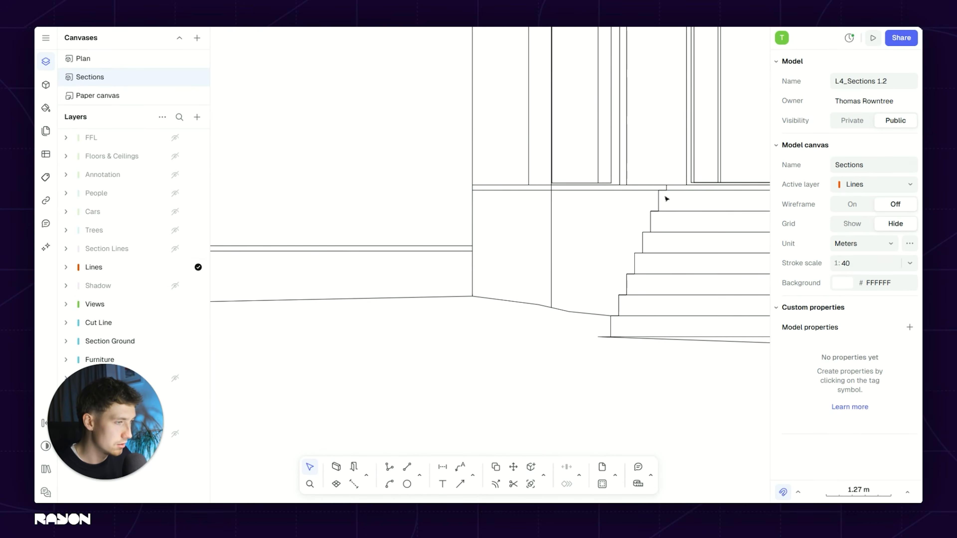
{"action": "scroll", "coordinate": [667, 199], "scroll_direction": "up", "scroll_amount": 2}
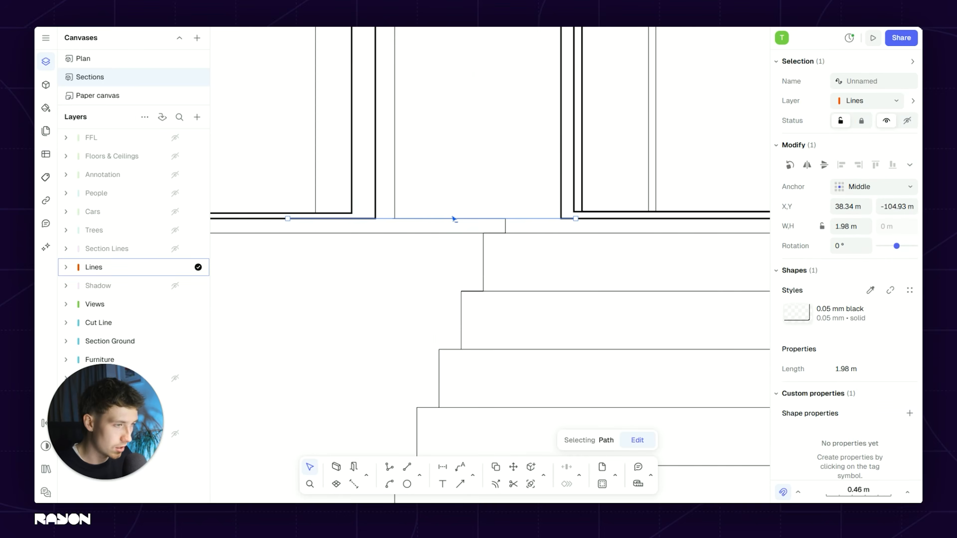
{"action": "key", "text": "Escape"}
{"action": "scroll", "coordinate": [481, 231], "scroll_direction": "down", "scroll_amount": 3}
{"action": "scroll", "coordinate": [438, 220], "scroll_direction": "up", "scroll_amount": 5}
{"action": "left_click", "coordinate": [458, 227]}
{"action": "scroll", "coordinate": [457, 231], "scroll_direction": "down", "scroll_amount": 5}
{"action": "key", "text": "Escape"}
Step: Begin a line at the corner where the entrance floor meets the wall
{"action": "key", "text": "l"}
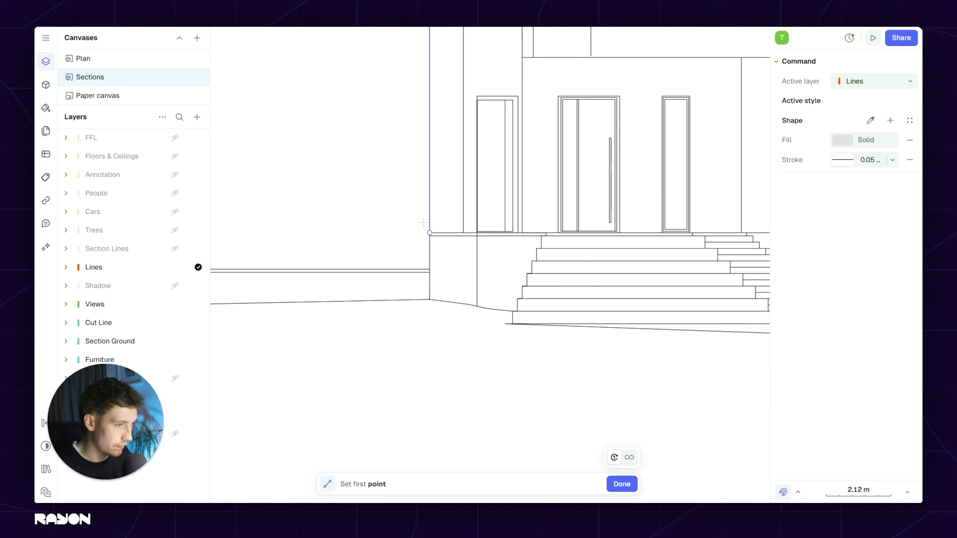
{"action": "left_click", "coordinate": [430, 233]}
{"action": "scroll", "coordinate": [334, 233], "scroll_direction": "down", "scroll_amount": 5}
{"action": "middle_click_drag", "start_coordinate": [726, 224], "coordinate": [550, 216]}
Step: Complete the 42.57 m floor-level line and give it a 3 mm stroke
{"action": "left_click", "coordinate": [674, 225]}
{"action": "middle_click_drag", "start_coordinate": [424, 270], "coordinate": [538, 261]}
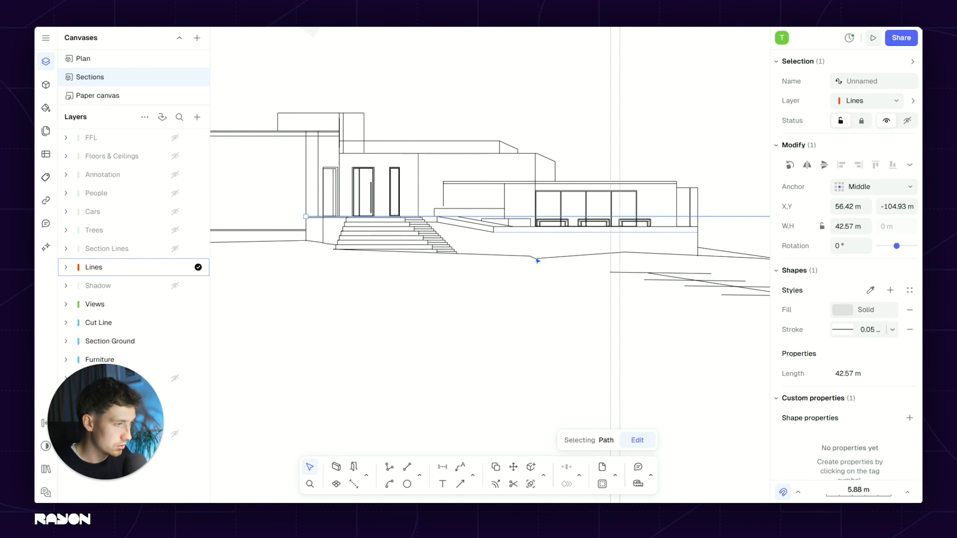
{"action": "left_click", "coordinate": [870, 330]}
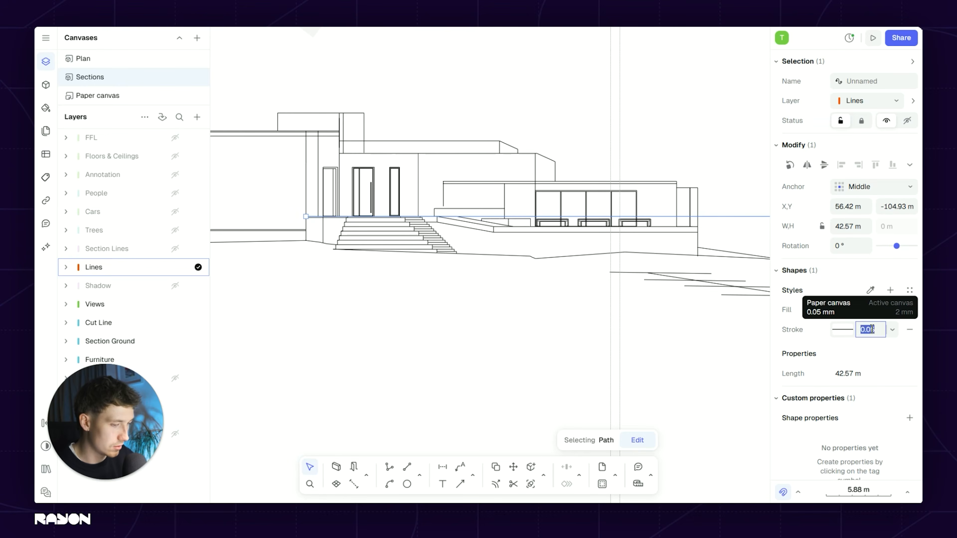
{"action": "type", "text": "3"}
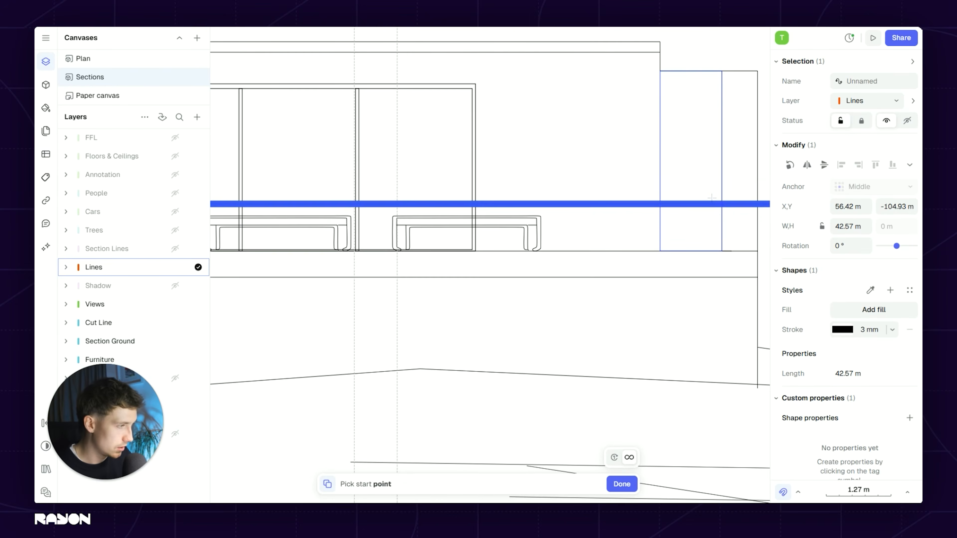
Step: Copy the thick line down onto the lower floor level
{"action": "left_click", "coordinate": [722, 204]}
{"action": "left_click", "coordinate": [722, 251]}
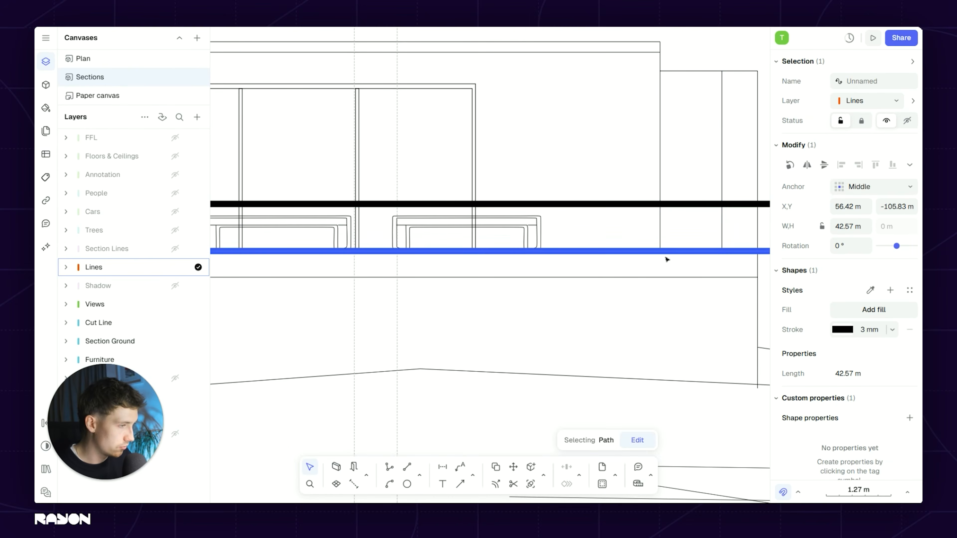
{"action": "key", "text": "Escape"}
{"action": "scroll", "coordinate": [666, 259], "scroll_direction": "down", "scroll_amount": 8}
{"action": "middle_click_drag", "start_coordinate": [413, 258], "coordinate": [543, 234]}
{"action": "scroll", "coordinate": [543, 234], "scroll_direction": "down", "scroll_amount": 3}
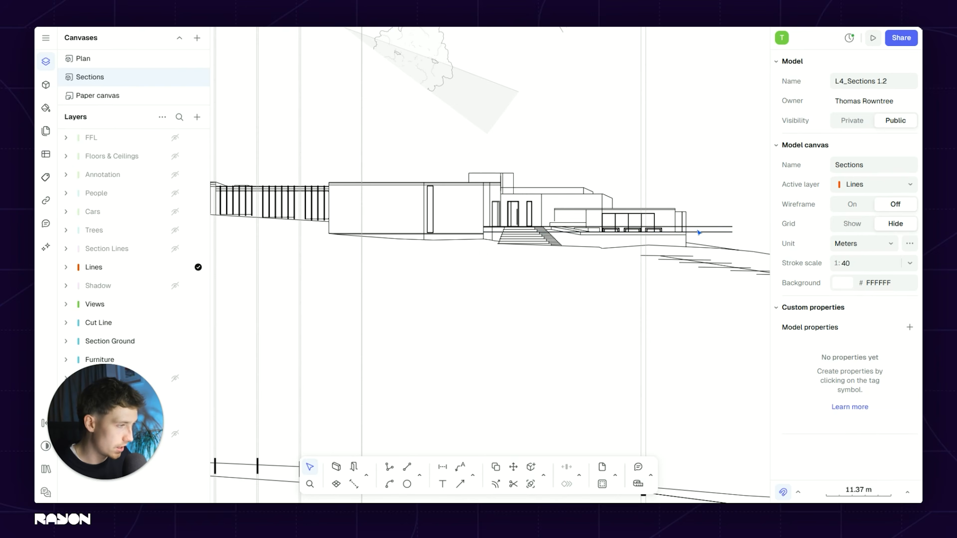
Step: Duplicate the thick line onto the ground level at the building's left end
{"action": "left_click", "coordinate": [698, 227]}
{"action": "key", "text": "d"}
{"action": "scroll", "coordinate": [688, 230], "scroll_direction": "up", "scroll_amount": 6}
{"action": "left_click", "coordinate": [688, 230]}
{"action": "scroll", "coordinate": [688, 230], "scroll_direction": "down", "scroll_amount": 8}
{"action": "scroll", "coordinate": [377, 222], "scroll_direction": "up", "scroll_amount": 8}
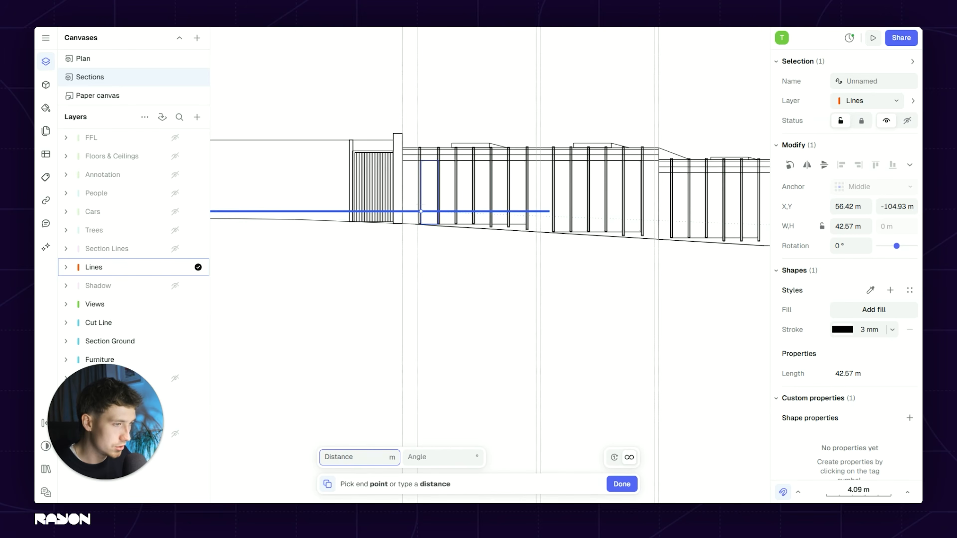
{"action": "scroll", "coordinate": [388, 222], "scroll_direction": "up", "scroll_amount": 3}
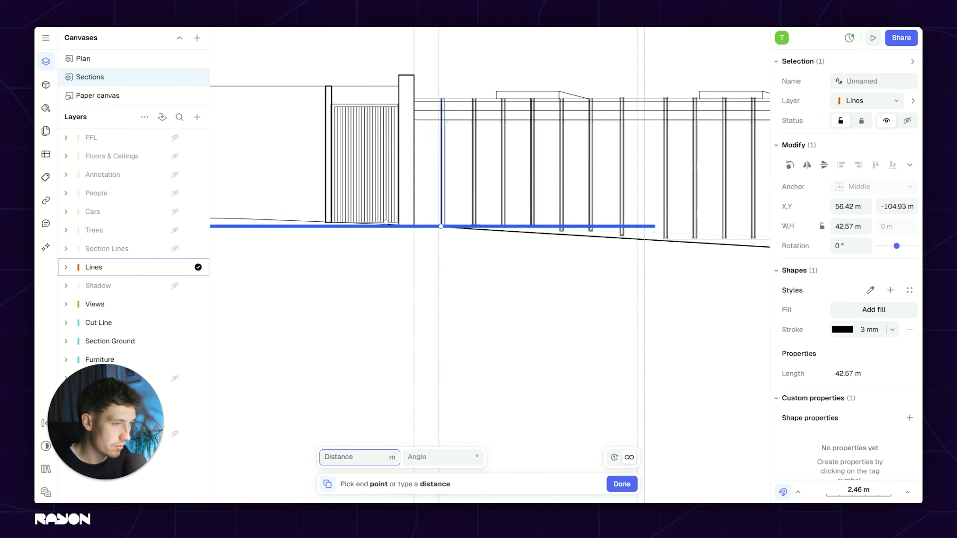
{"action": "left_click", "coordinate": [571, 218]}
{"action": "key", "text": "Escape"}
Step: Extend the ground-level line's right end and select two of the floor lines
{"action": "scroll", "coordinate": [385, 246], "scroll_direction": "down", "scroll_amount": 6}
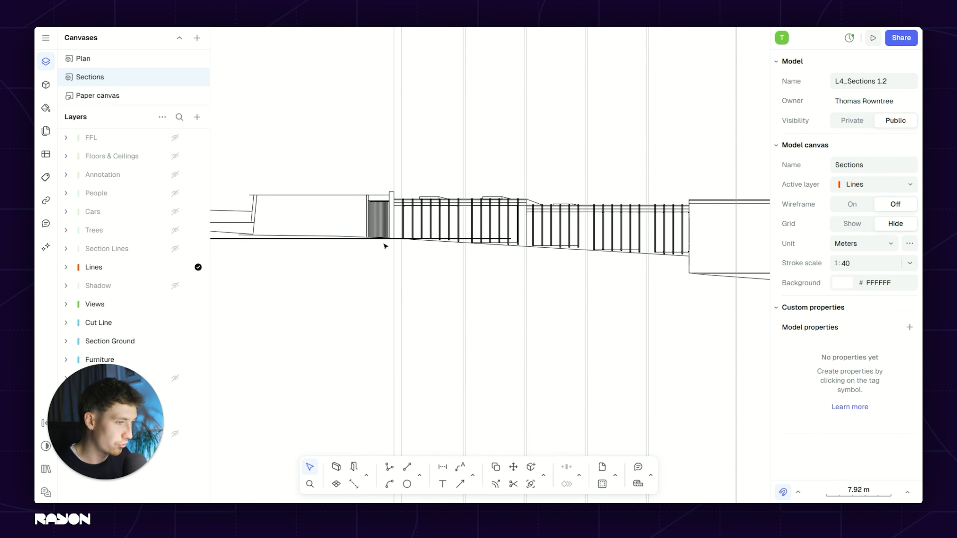
{"action": "left_click", "coordinate": [335, 240]}
{"action": "scroll", "coordinate": [373, 239], "scroll_direction": "down", "scroll_amount": 3}
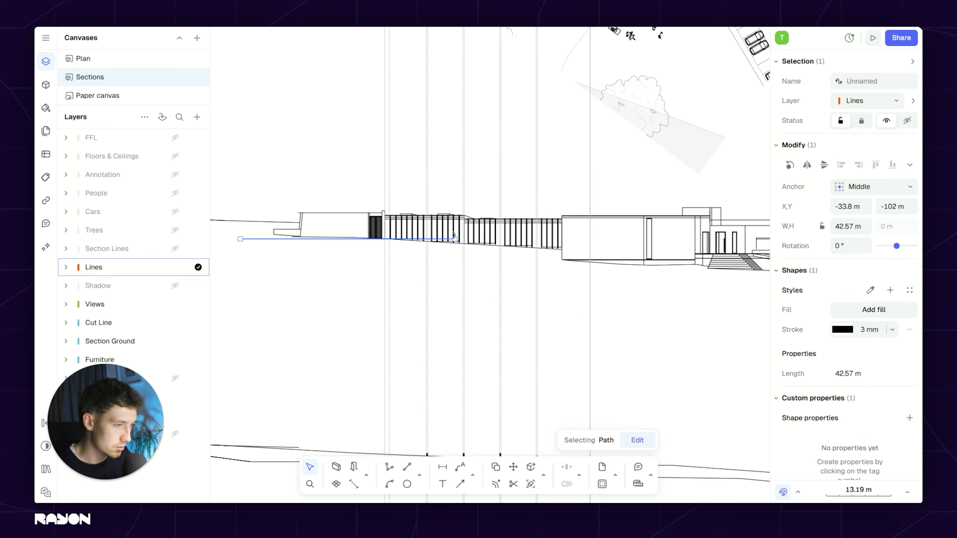
{"action": "left_click_drag", "start_coordinate": [625, 239], "coordinate": [629, 241]}
{"action": "key", "text": "Escape"}
{"action": "scroll", "coordinate": [462, 241], "scroll_direction": "up", "scroll_amount": 6}
{"action": "scroll", "coordinate": [565, 257], "scroll_direction": "down", "scroll_amount": 6}
{"action": "middle_click_drag", "start_coordinate": [599, 260], "coordinate": [478, 242]}
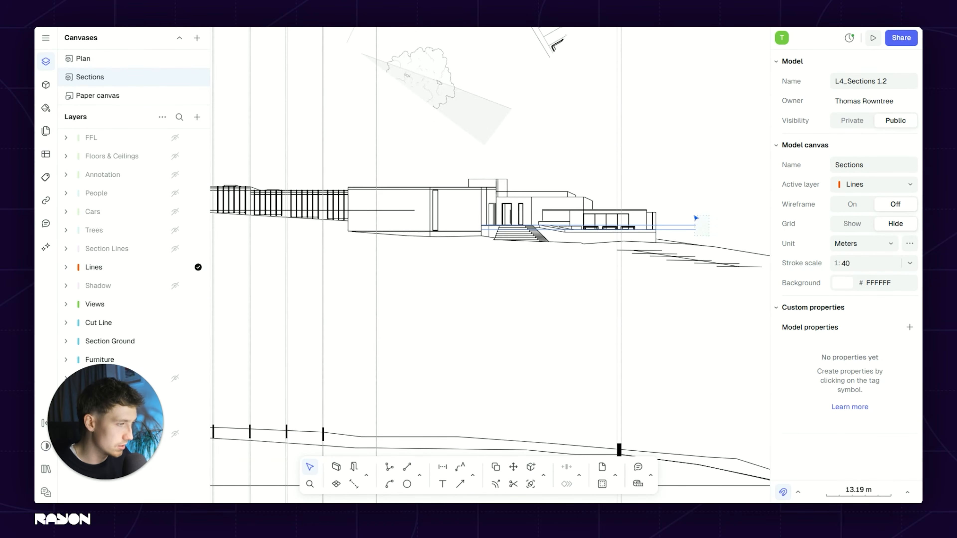
{"action": "left_click_drag", "start_coordinate": [696, 217], "coordinate": [693, 223]}
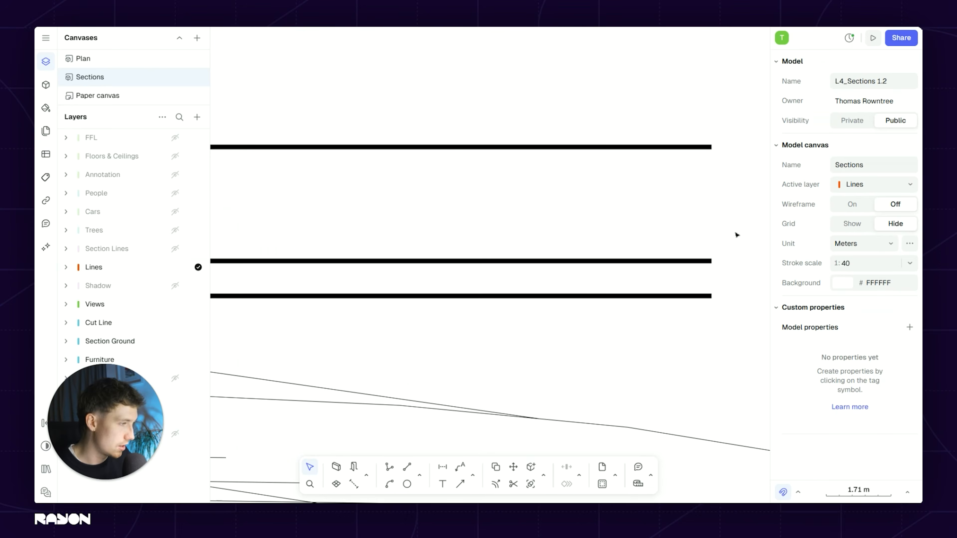
Step: Box-select the horizontal floor lines along the section, dropping unwanted lines
{"action": "scroll", "coordinate": [640, 307], "scroll_direction": "down", "scroll_amount": 5}
{"action": "middle_click_drag", "start_coordinate": [631, 192], "coordinate": [634, 245]}
{"action": "scroll", "coordinate": [450, 141], "scroll_direction": "up", "scroll_amount": 2}
{"action": "middle_click_drag", "start_coordinate": [449, 143], "coordinate": [536, 157]}
{"action": "middle_click_drag", "start_coordinate": [580, 179], "coordinate": [413, 181]}
{"action": "middle_click_drag", "start_coordinate": [769, 215], "coordinate": [640, 214]}
{"action": "left_click_drag", "start_coordinate": [640, 213], "coordinate": [616, 156]}
{"action": "middle_click_drag", "start_coordinate": [423, 175], "coordinate": [674, 174]}
{"action": "middle_click_drag", "start_coordinate": [455, 198], "coordinate": [570, 215]}
{"action": "scroll", "coordinate": [532, 179], "scroll_direction": "up", "scroll_amount": 2}
{"action": "left_click_drag", "start_coordinate": [558, 268], "coordinate": [540, 122]}
{"action": "scroll", "coordinate": [547, 160], "scroll_direction": "down", "scroll_amount": 2}
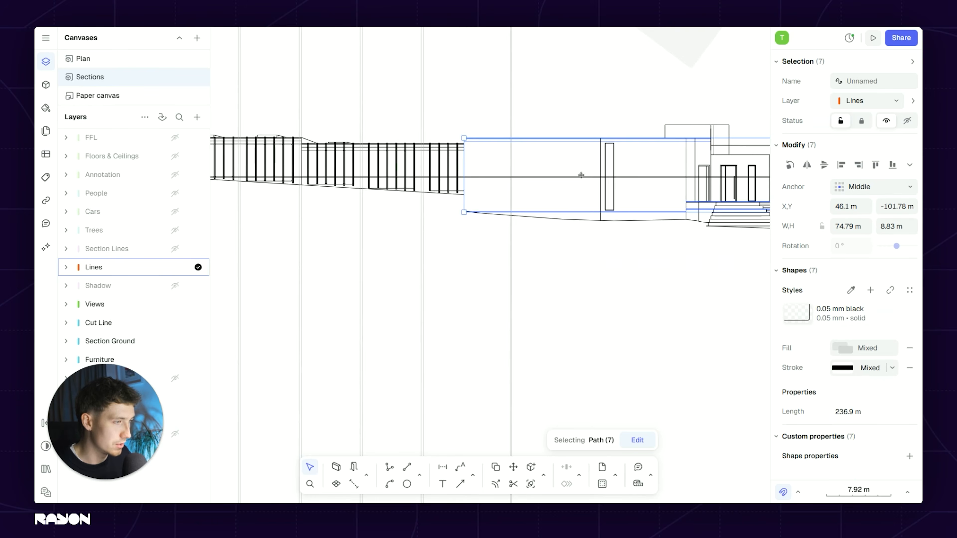
{"action": "middle_click_drag", "start_coordinate": [581, 175], "coordinate": [537, 188]}
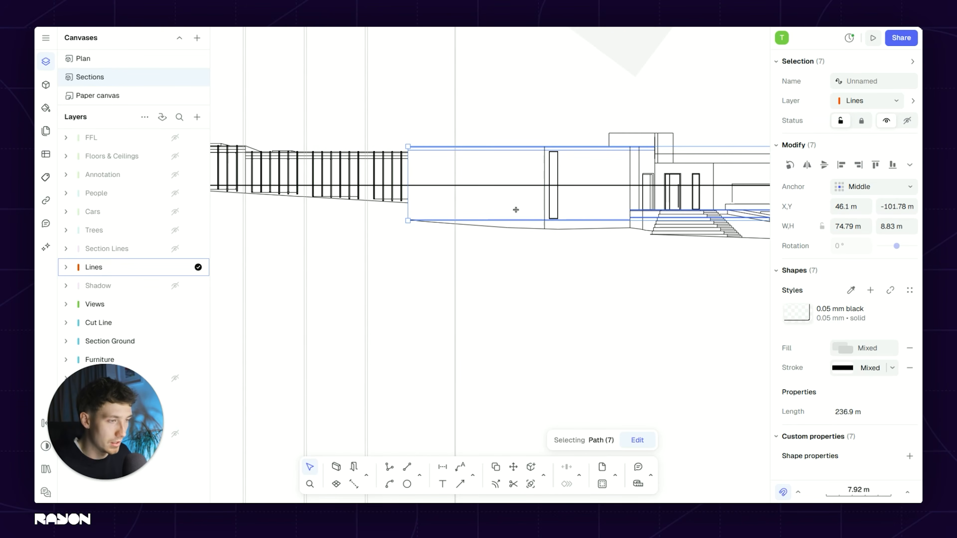
{"action": "scroll", "coordinate": [516, 210], "scroll_direction": "up", "scroll_amount": 4}
{"action": "left_click_drag", "start_coordinate": [521, 211], "coordinate": [518, 209], "text": "shift"}
Step: Add the two upper lines and the left line, then start duplicating all eight from a base point
{"action": "scroll", "coordinate": [513, 205], "scroll_direction": "down", "scroll_amount": 4}
{"action": "middle_click_drag", "start_coordinate": [483, 206], "coordinate": [573, 219]}
{"action": "middle_click_drag", "start_coordinate": [477, 219], "coordinate": [642, 266]}
{"action": "scroll", "coordinate": [490, 215], "scroll_direction": "up", "scroll_amount": 2}
{"action": "scroll", "coordinate": [490, 214], "scroll_direction": "up", "scroll_amount": 1}
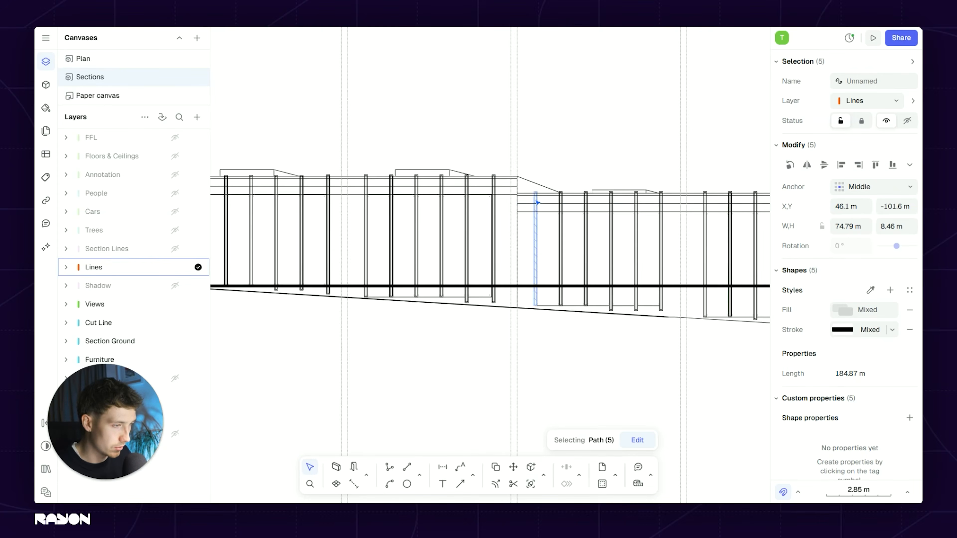
{"action": "scroll", "coordinate": [548, 196], "scroll_direction": "up", "scroll_amount": 1}
{"action": "left_click", "coordinate": [479, 164], "text": "shift"}
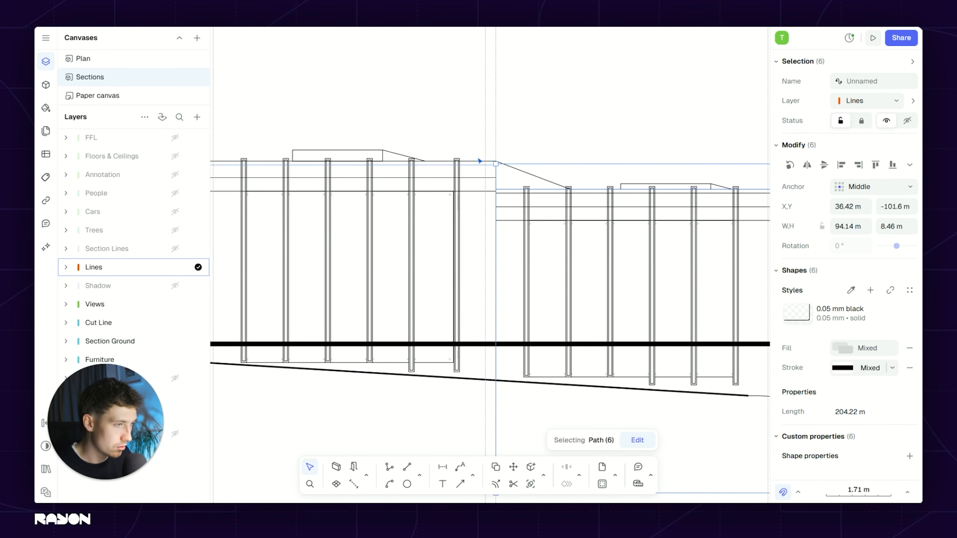
{"action": "left_click", "coordinate": [480, 161], "text": "shift"}
{"action": "scroll", "coordinate": [627, 270], "scroll_direction": "down", "scroll_amount": 2}
{"action": "middle_click_drag", "start_coordinate": [628, 270], "coordinate": [670, 276]}
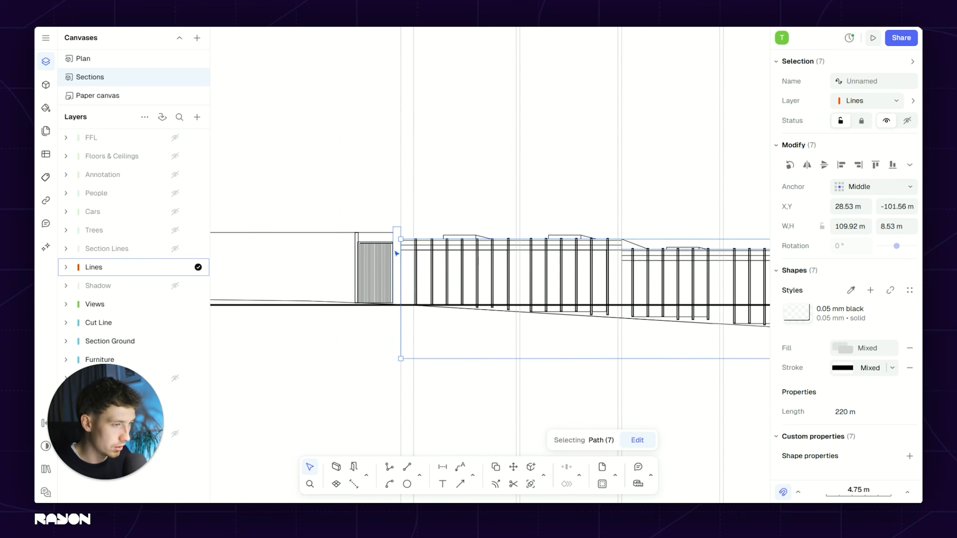
{"action": "scroll", "coordinate": [396, 251], "scroll_direction": "up", "scroll_amount": 1}
{"action": "left_click", "coordinate": [377, 220], "text": "shift"}
{"action": "scroll", "coordinate": [379, 217], "scroll_direction": "down", "scroll_amount": 3}
{"action": "scroll", "coordinate": [384, 209], "scroll_direction": "down", "scroll_amount": 1}
{"action": "middle_click_drag", "start_coordinate": [465, 287], "coordinate": [537, 258]}
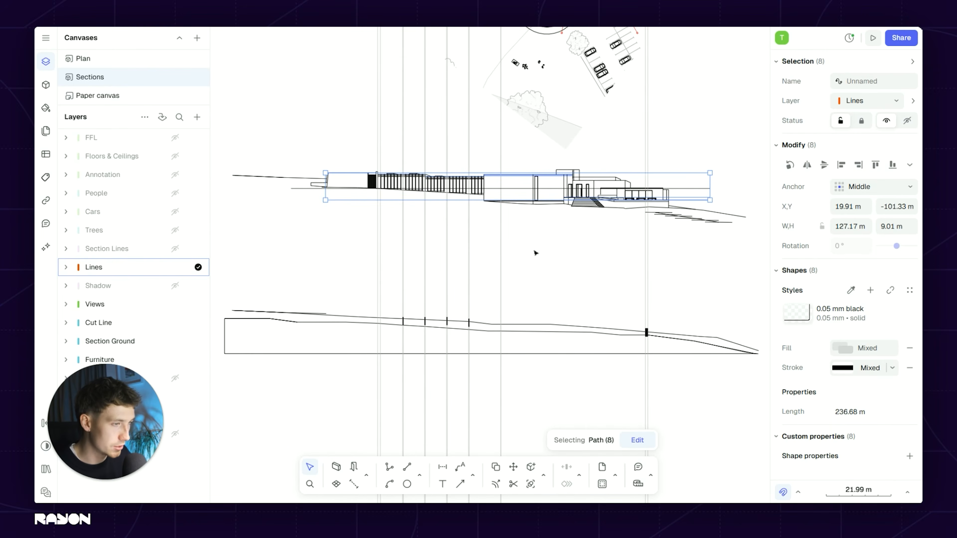
{"action": "scroll", "coordinate": [536, 253], "scroll_direction": "up", "scroll_amount": 2}
{"action": "key", "text": "ctrl+d"}
{"action": "left_click", "coordinate": [572, 117]}
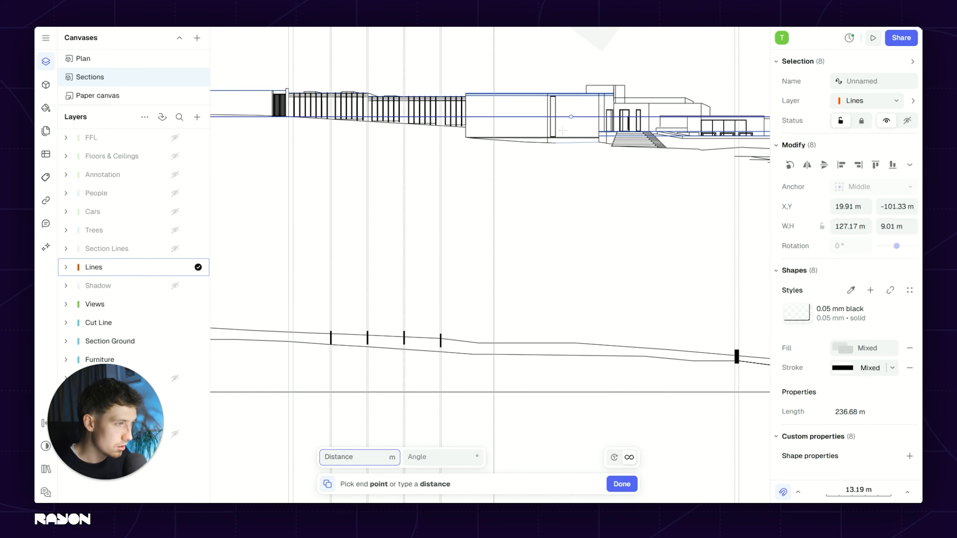
Step: Place the copy of the eight section lines 44.92 m below the originals
{"action": "left_click", "coordinate": [566, 331]}
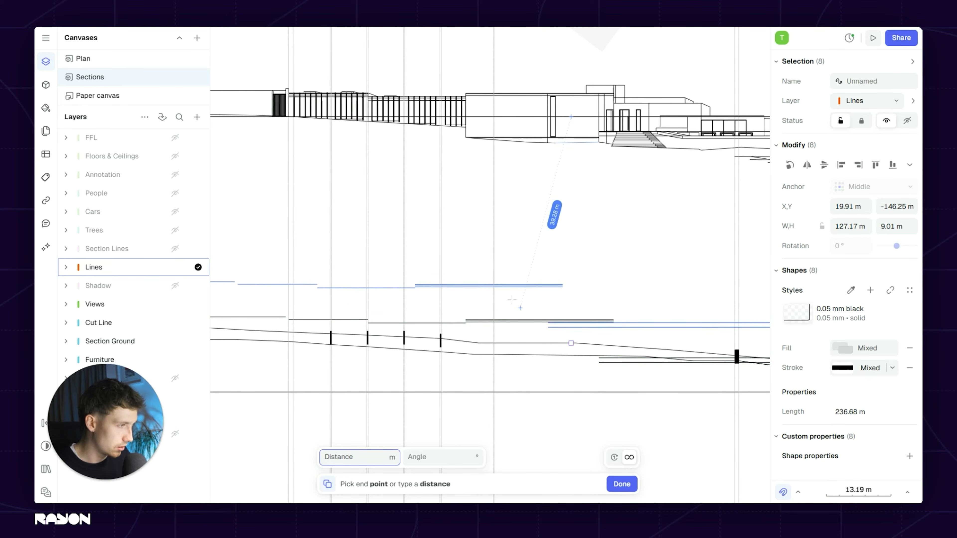
{"action": "key", "text": "Escape"}
{"action": "scroll", "coordinate": [533, 259], "scroll_direction": "down", "scroll_amount": 2}
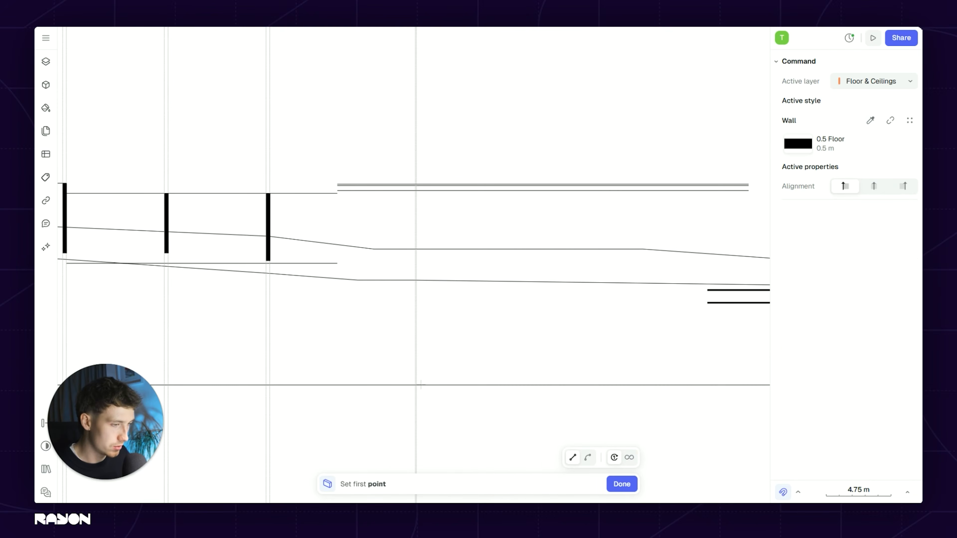
Step: Draw a 0.5 m floor slab along the lower ground line and stretch it to 29.74 m
{"action": "key", "text": "Escape"}
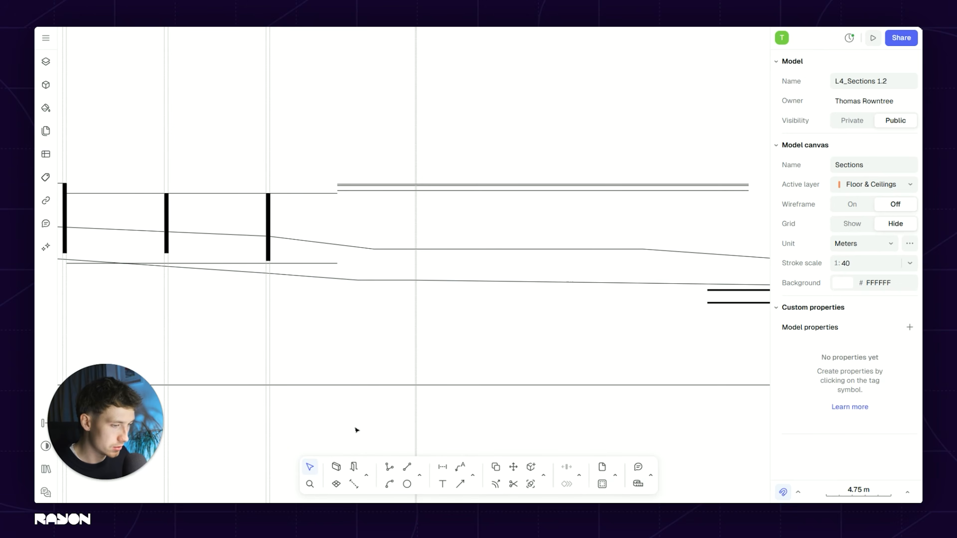
{"action": "left_click", "coordinate": [337, 468]}
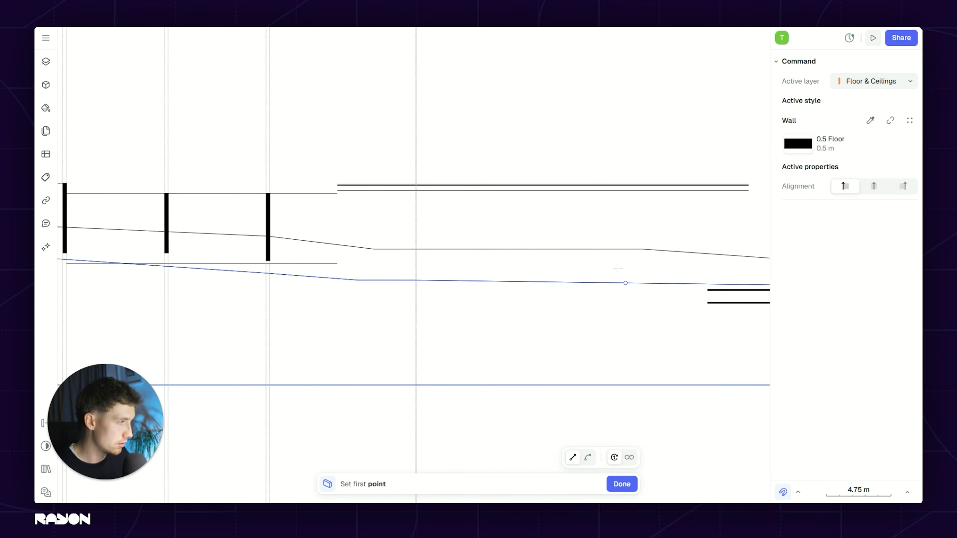
{"action": "scroll", "coordinate": [382, 257], "scroll_direction": "right", "scroll_amount": 5}
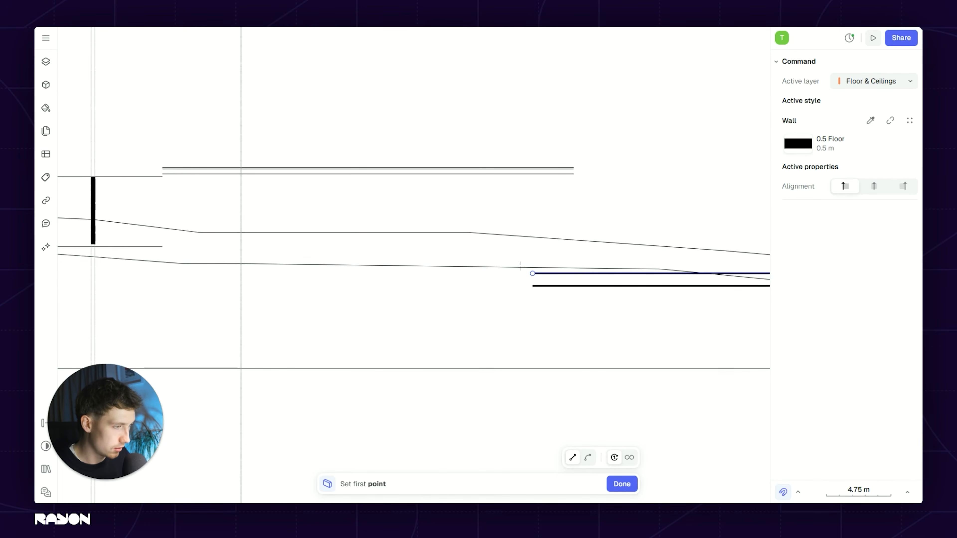
{"action": "left_click", "coordinate": [531, 273]}
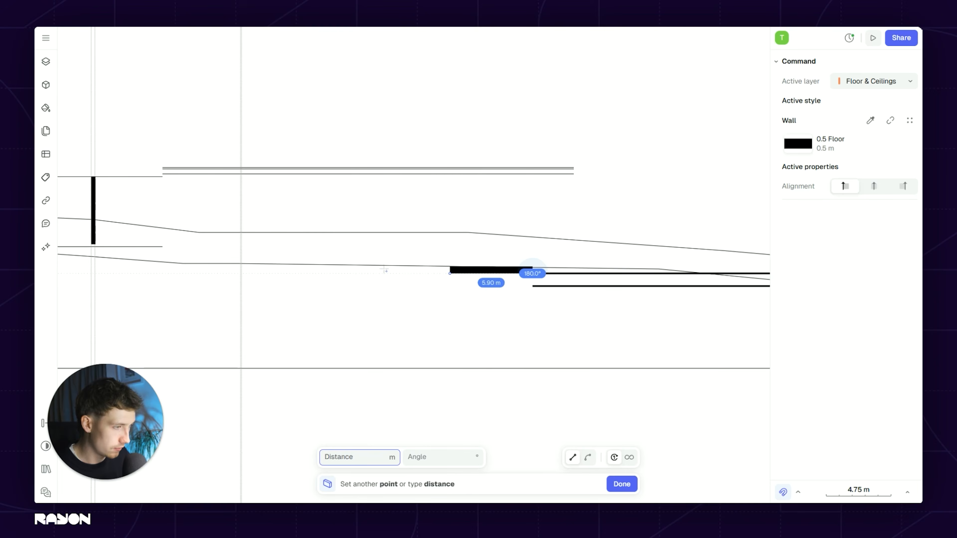
{"action": "left_click", "coordinate": [169, 269]}
{"action": "key", "text": "Escape"}
{"action": "scroll", "coordinate": [415, 271], "scroll_direction": "down", "scroll_amount": 5}
{"action": "scroll", "coordinate": [439, 269], "scroll_direction": "up", "scroll_amount": 5}
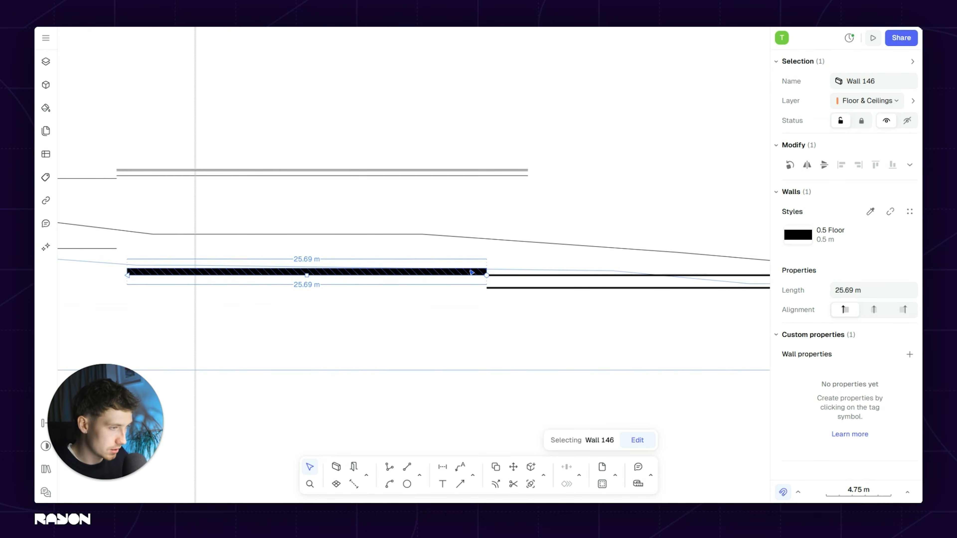
{"action": "left_click_drag", "start_coordinate": [487, 276], "coordinate": [572, 269]}
{"action": "key", "text": "Escape"}
{"action": "scroll", "coordinate": [267, 266], "scroll_direction": "down", "scroll_amount": 5}
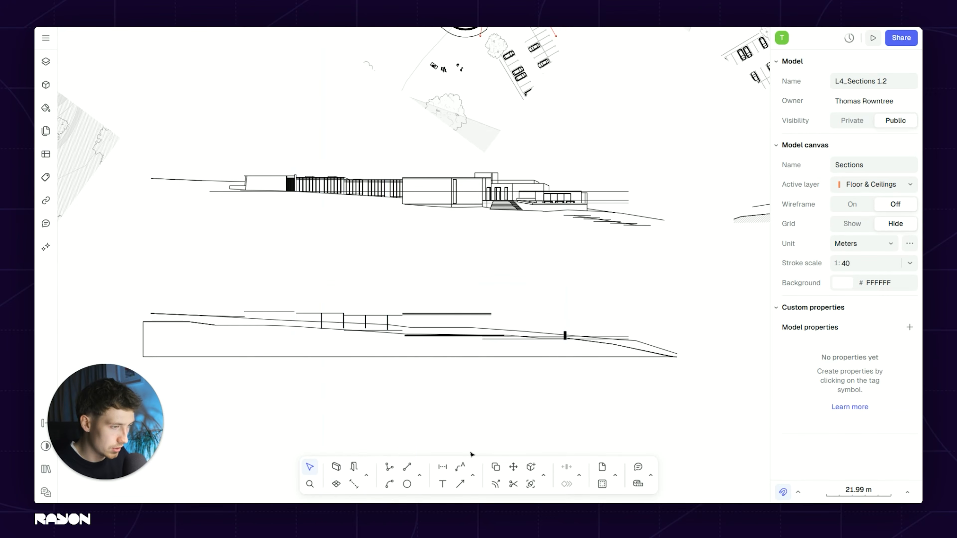
Step: Place a vertical guideline at the dashed-line intersection on the plan
{"action": "left_click", "coordinate": [421, 475]}
{"action": "left_click", "coordinate": [460, 449]}
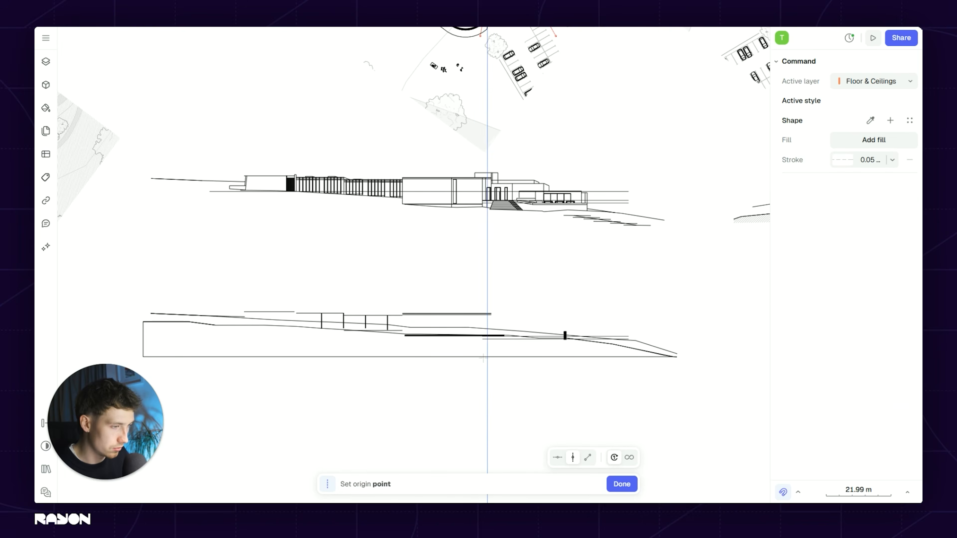
{"action": "scroll", "coordinate": [500, 337], "scroll_direction": "up", "scroll_amount": 10}
{"action": "scroll", "coordinate": [486, 242], "scroll_direction": "up", "scroll_amount": 15}
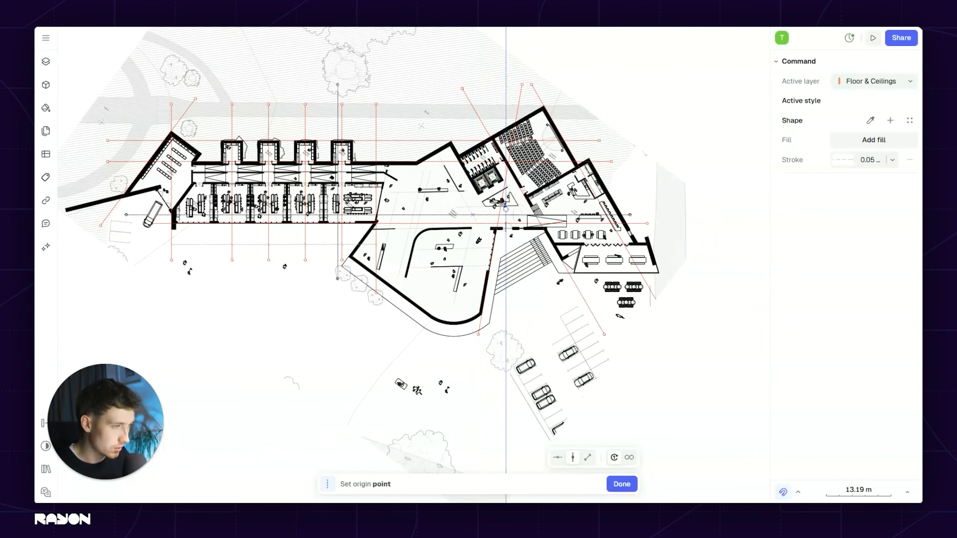
{"action": "middle_click_drag", "start_coordinate": [634, 213], "coordinate": [542, 230]}
{"action": "scroll", "coordinate": [502, 224], "scroll_direction": "down", "scroll_amount": 10}
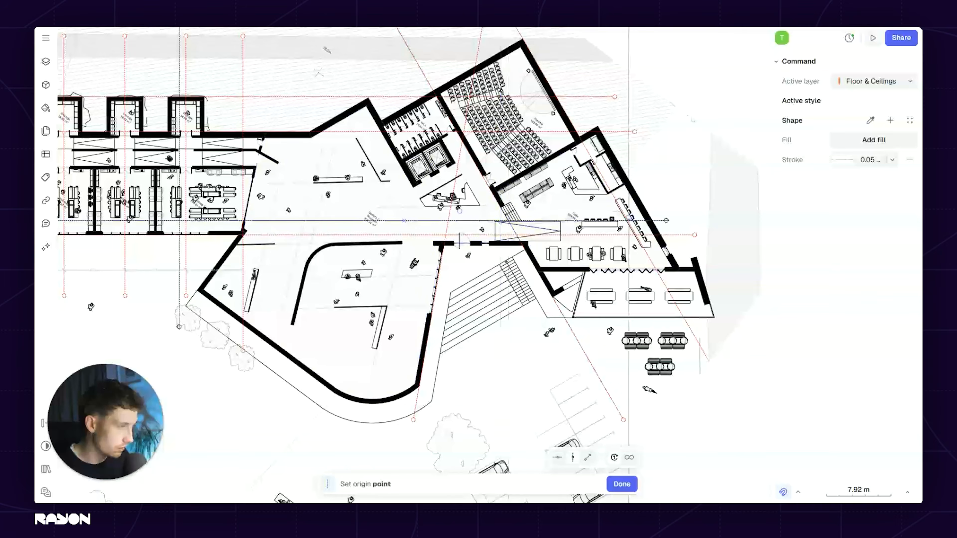
{"action": "scroll", "coordinate": [500, 223], "scroll_direction": "up", "scroll_amount": 15}
{"action": "left_click", "coordinate": [595, 189]}
{"action": "middle_click_drag", "start_coordinate": [596, 189], "coordinate": [382, 201]}
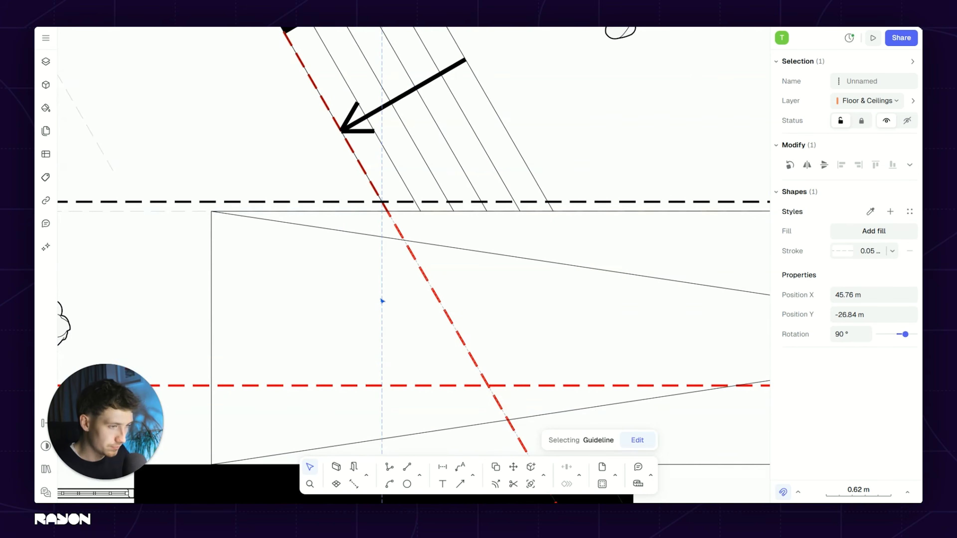
Step: Duplicate the guideline 1.53 m across to X 47.29 m
{"action": "key", "text": "d"}
{"action": "left_click", "coordinate": [382, 202]}
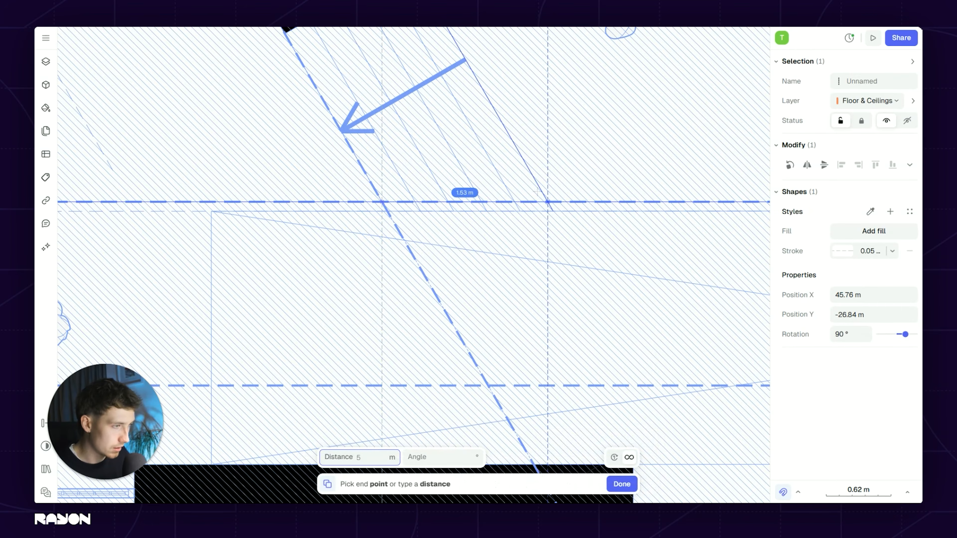
{"action": "scroll", "coordinate": [475, 264], "scroll_direction": "down", "scroll_amount": 9}
{"action": "scroll", "coordinate": [510, 240], "scroll_direction": "down", "scroll_amount": 6}
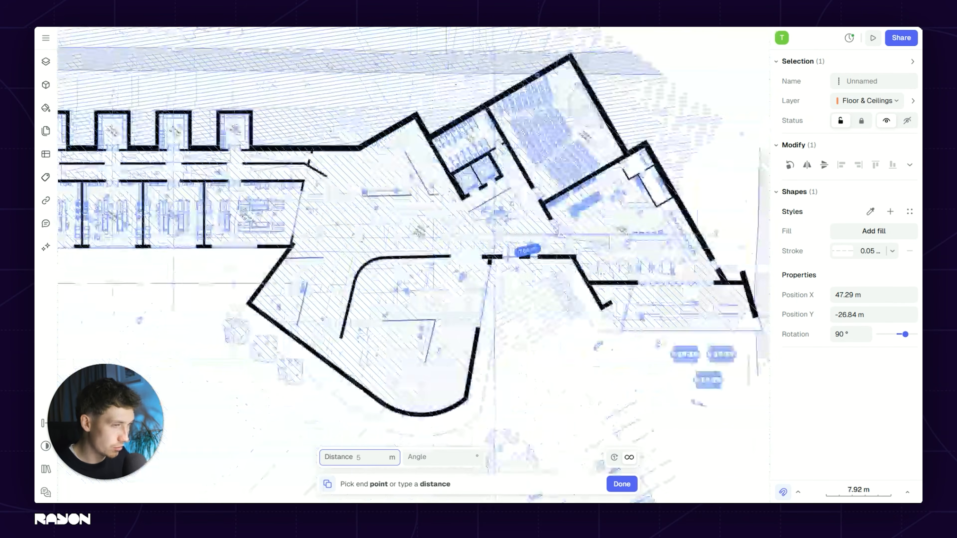
{"action": "middle_click_drag", "start_coordinate": [522, 247], "coordinate": [613, 234]}
{"action": "scroll", "coordinate": [360, 222], "scroll_direction": "up", "scroll_amount": 12}
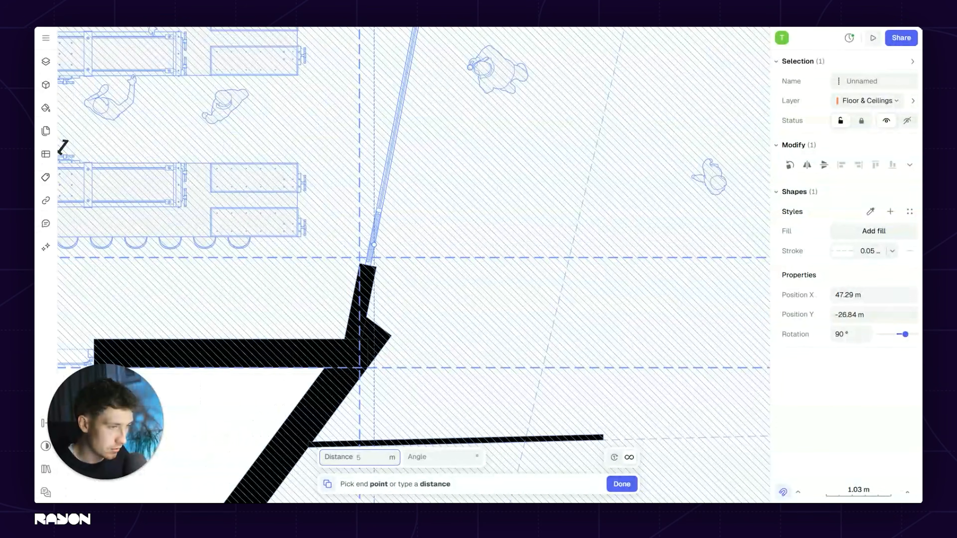
{"action": "key", "text": "Escape"}
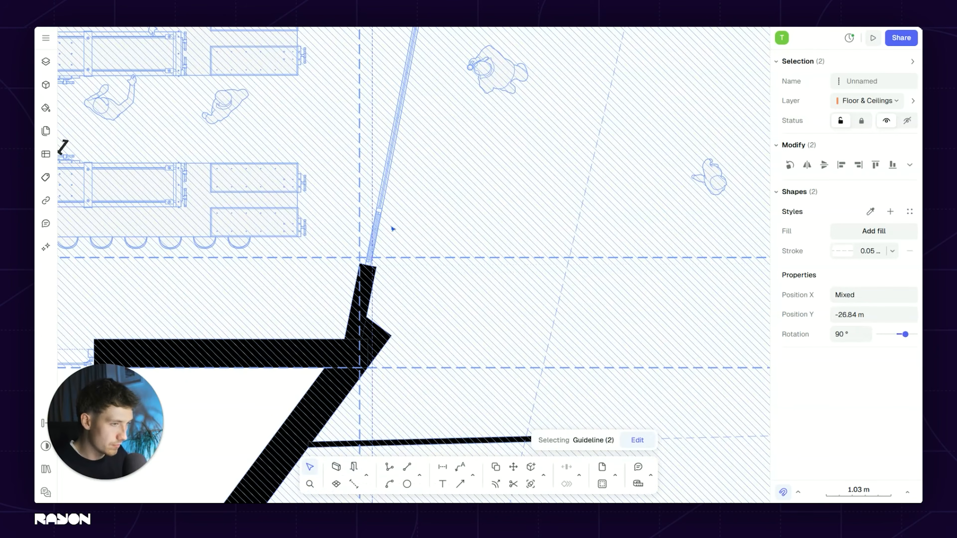
{"action": "scroll", "coordinate": [392, 228], "scroll_direction": "down", "scroll_amount": 5}
{"action": "key", "text": "Escape"}
{"action": "scroll", "coordinate": [195, 113], "scroll_direction": "down", "scroll_amount": 5}
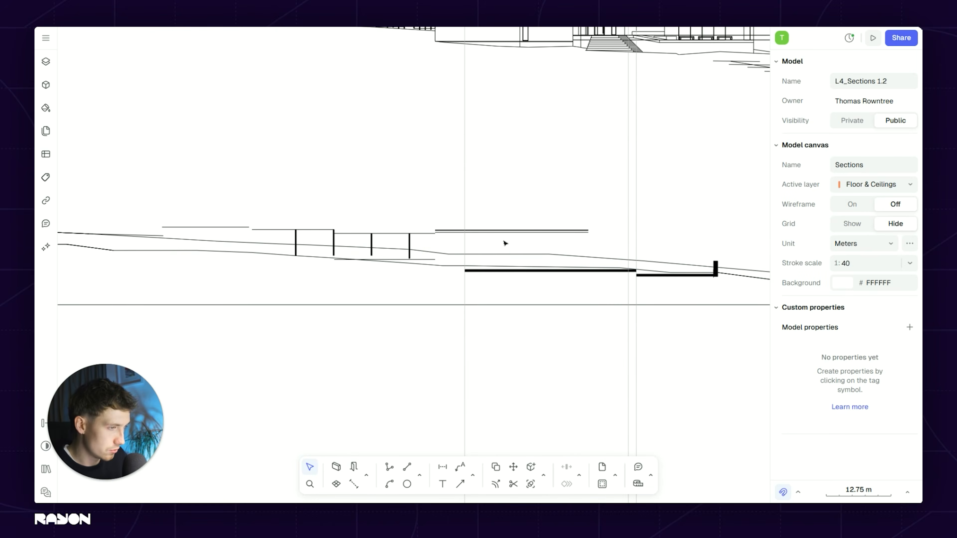
Step: Extend the vertical wall above the stepped slab down to the lower slab
{"action": "scroll", "coordinate": [504, 242], "scroll_direction": "down", "scroll_amount": 3}
{"action": "middle_click_drag", "start_coordinate": [503, 242], "coordinate": [487, 243]}
{"action": "scroll", "coordinate": [533, 259], "scroll_direction": "up", "scroll_amount": 3}
{"action": "middle_click_drag", "start_coordinate": [366, 263], "coordinate": [475, 265]}
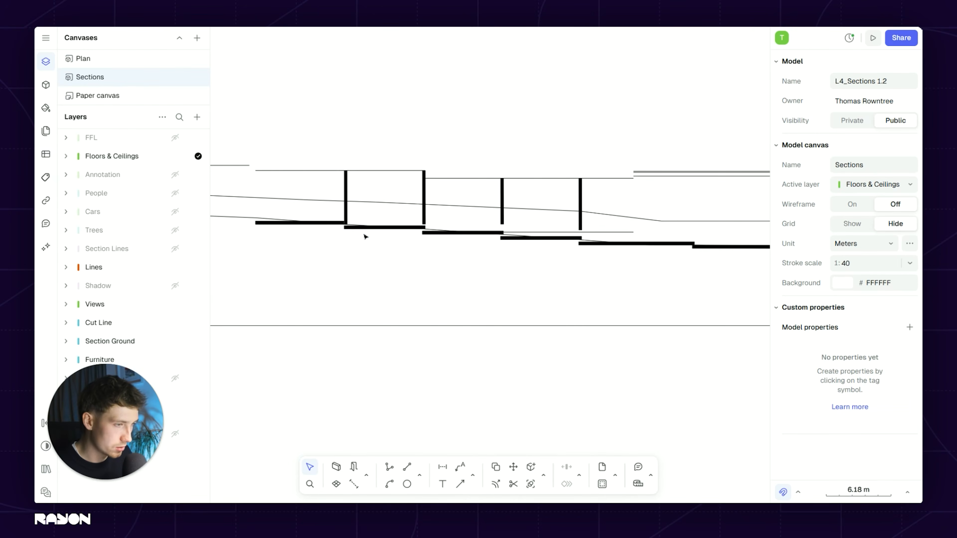
{"action": "scroll", "coordinate": [363, 235], "scroll_direction": "up", "scroll_amount": 3}
{"action": "middle_click_drag", "start_coordinate": [304, 215], "coordinate": [380, 260]}
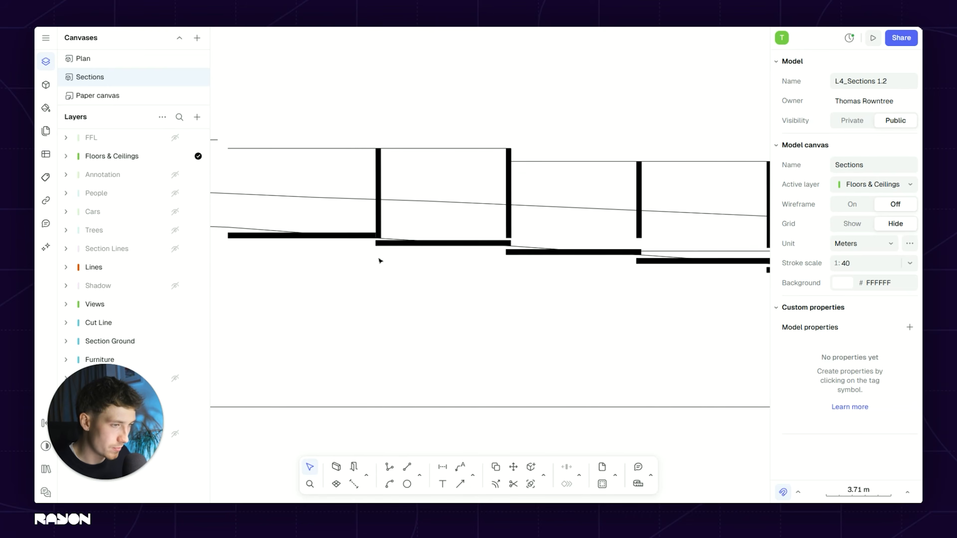
{"action": "scroll", "coordinate": [321, 236], "scroll_direction": "down", "scroll_amount": 2}
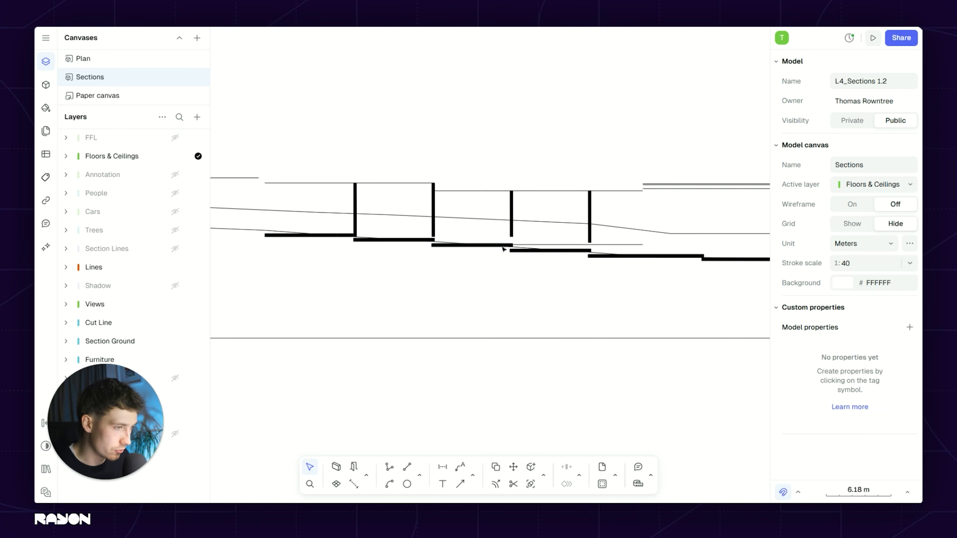
{"action": "scroll", "coordinate": [589, 251], "scroll_direction": "up", "scroll_amount": 5}
{"action": "left_click", "coordinate": [589, 242]}
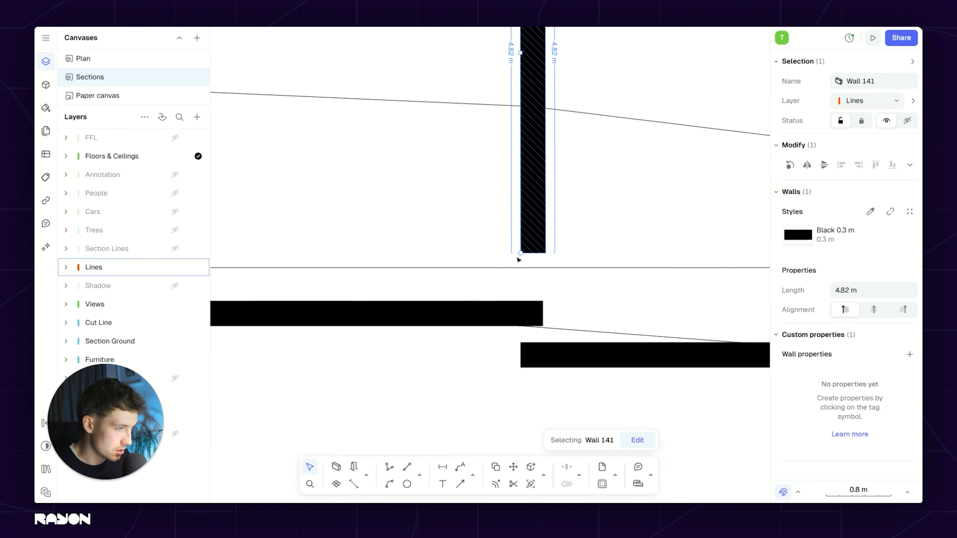
{"action": "left_click_drag", "start_coordinate": [521, 253], "coordinate": [520, 343]}
{"action": "scroll", "coordinate": [655, 275], "scroll_direction": "down", "scroll_amount": 3}
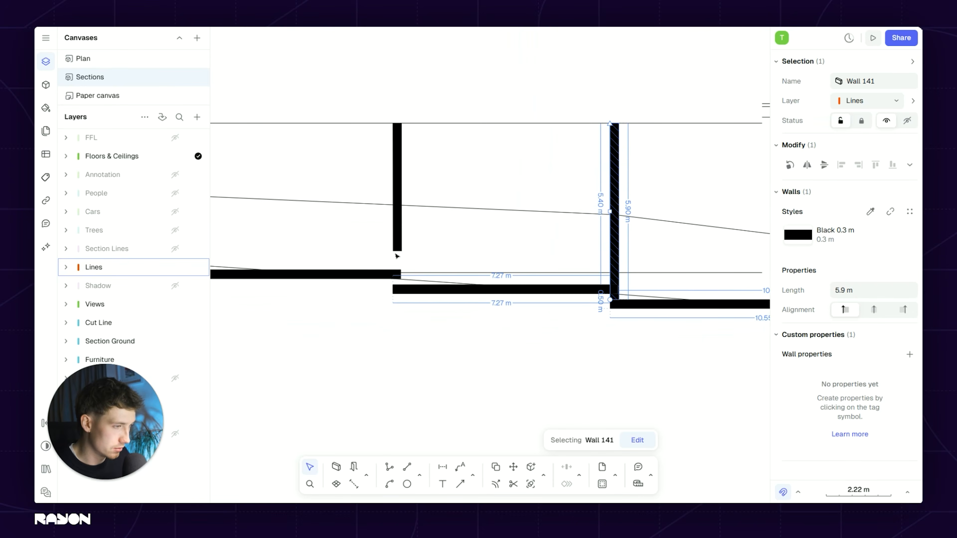
{"action": "scroll", "coordinate": [403, 249], "scroll_direction": "up", "scroll_amount": 4}
{"action": "key", "text": "Escape"}
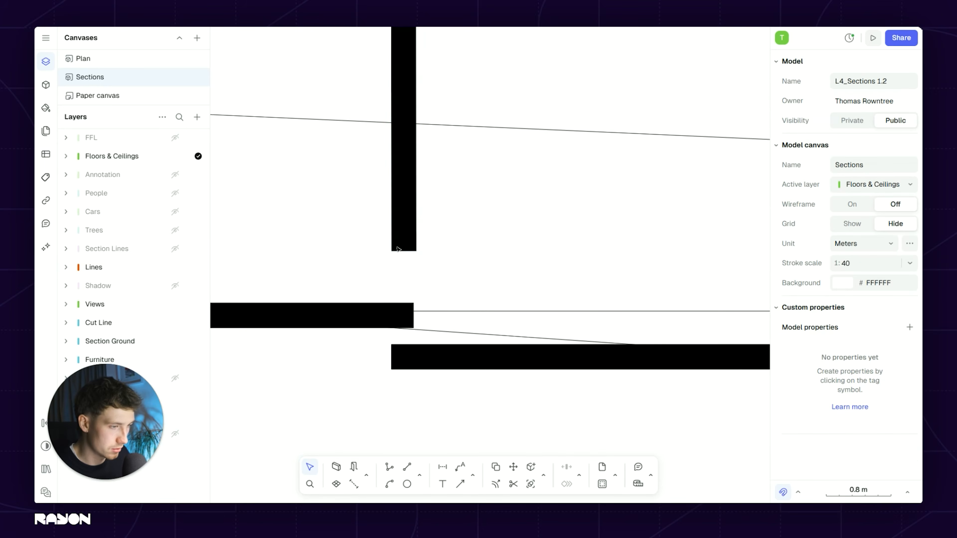
Step: Select the wall segments one by one to check their lengths
{"action": "left_click", "coordinate": [395, 250]}
{"action": "scroll", "coordinate": [452, 256], "scroll_direction": "down", "scroll_amount": 5}
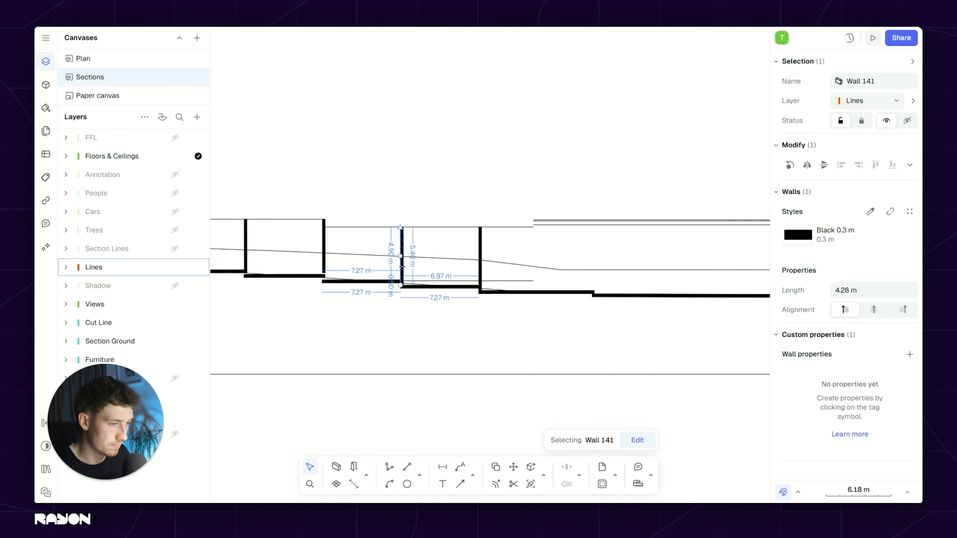
{"action": "key", "text": "Escape"}
{"action": "scroll", "coordinate": [452, 256], "scroll_direction": "up", "scroll_amount": 3}
{"action": "left_click", "coordinate": [431, 251]}
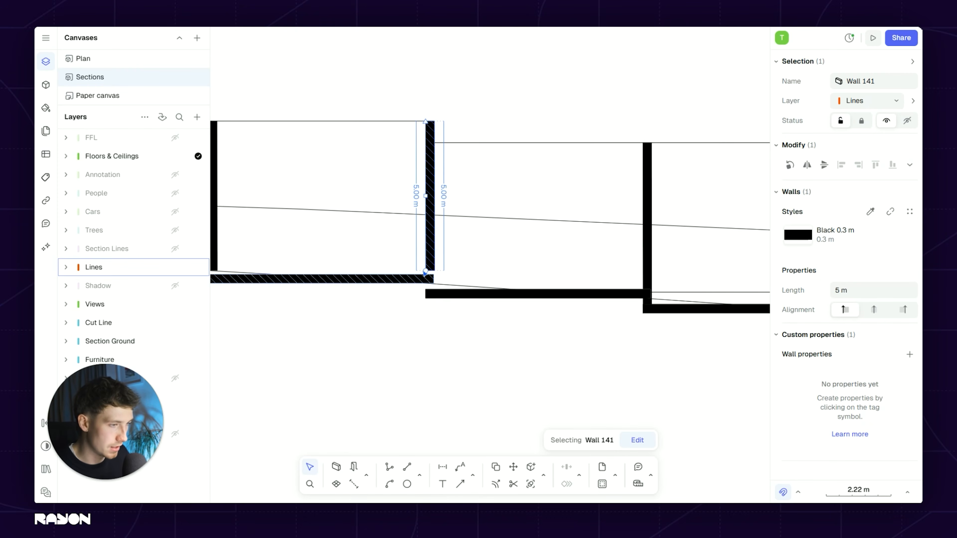
{"action": "key", "text": "Escape"}
{"action": "scroll", "coordinate": [448, 314], "scroll_direction": "down", "scroll_amount": 6}
{"action": "scroll", "coordinate": [460, 150], "scroll_direction": "up", "scroll_amount": 4}
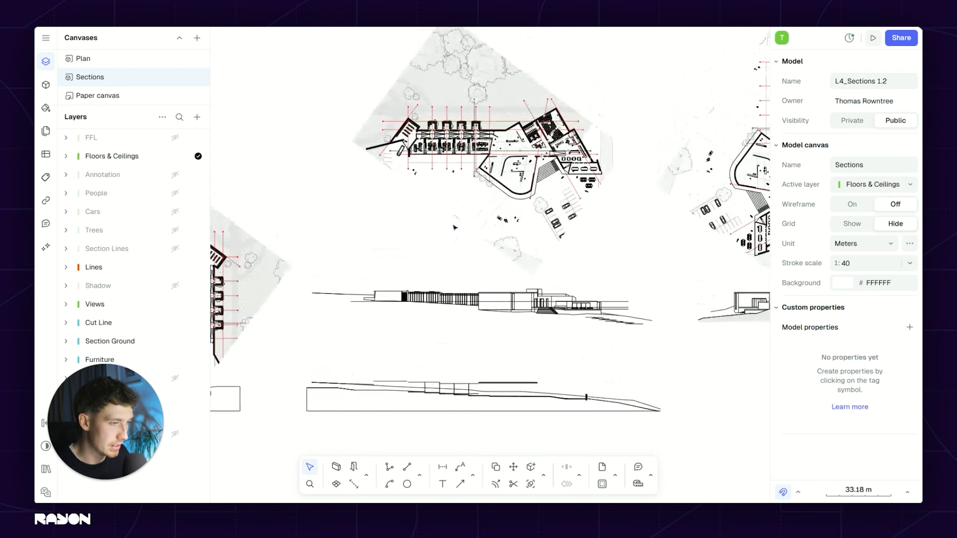
{"action": "scroll", "coordinate": [460, 150], "scroll_direction": "up", "scroll_amount": 2}
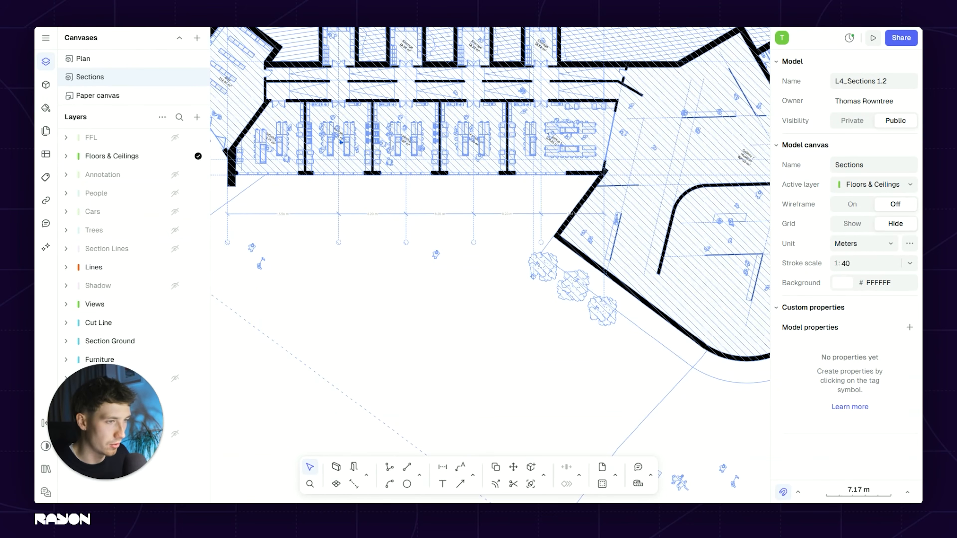
{"action": "scroll", "coordinate": [353, 192], "scroll_direction": "down", "scroll_amount": 6}
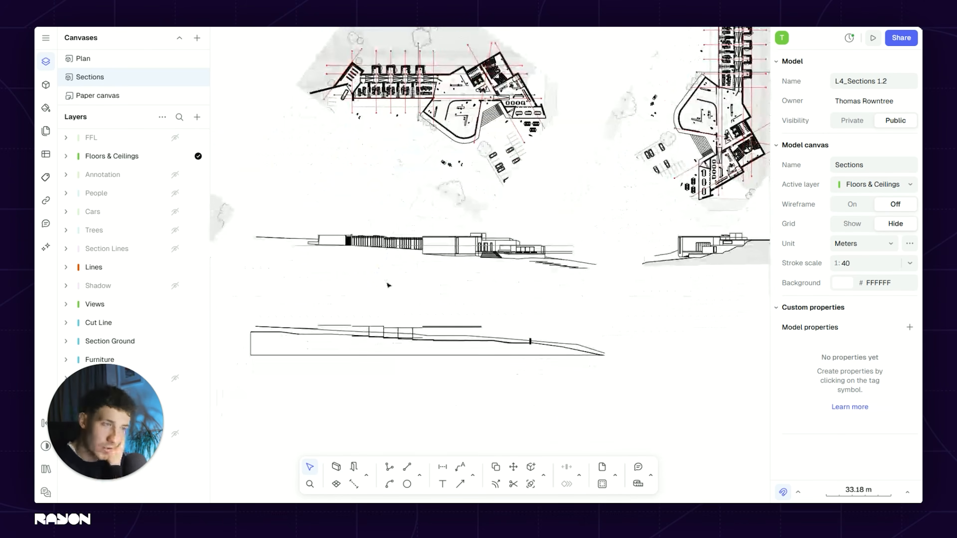
{"action": "scroll", "coordinate": [397, 342], "scroll_direction": "up", "scroll_amount": 4}
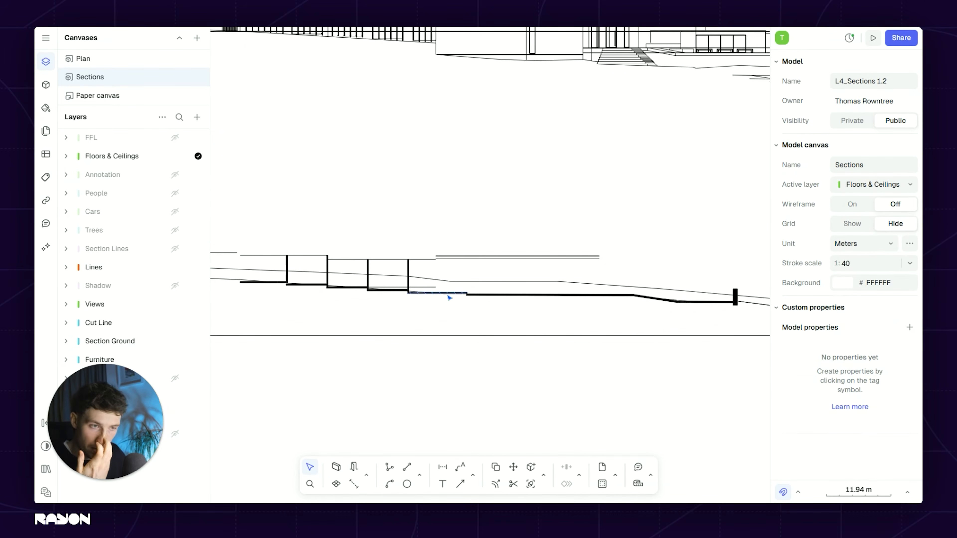
Step: Close the canvases and layers list, frame both sections, and show the Blocks panel
{"action": "left_click", "coordinate": [46, 62]}
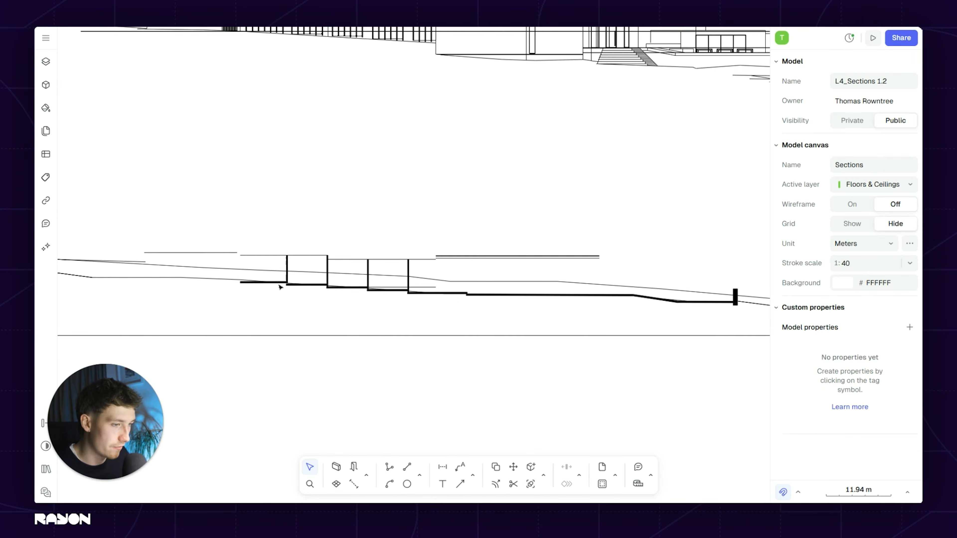
{"action": "middle_click_drag", "start_coordinate": [403, 274], "coordinate": [445, 247]}
{"action": "scroll", "coordinate": [545, 255], "scroll_direction": "down", "scroll_amount": 1}
{"action": "middle_click_drag", "start_coordinate": [545, 255], "coordinate": [474, 259]}
{"action": "scroll", "coordinate": [481, 265], "scroll_direction": "up", "scroll_amount": 1}
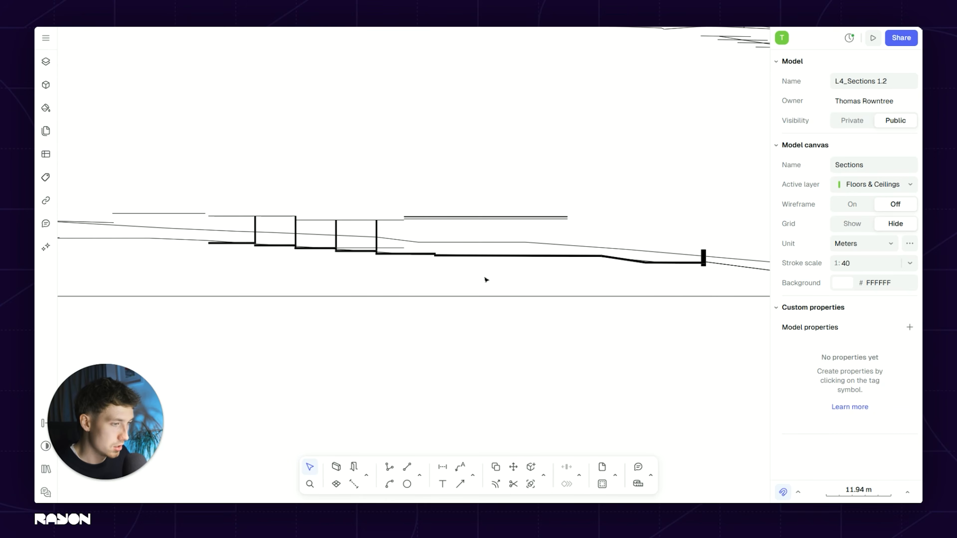
{"action": "middle_click_drag", "start_coordinate": [379, 207], "coordinate": [392, 216]}
{"action": "left_click", "coordinate": [50, 82]}
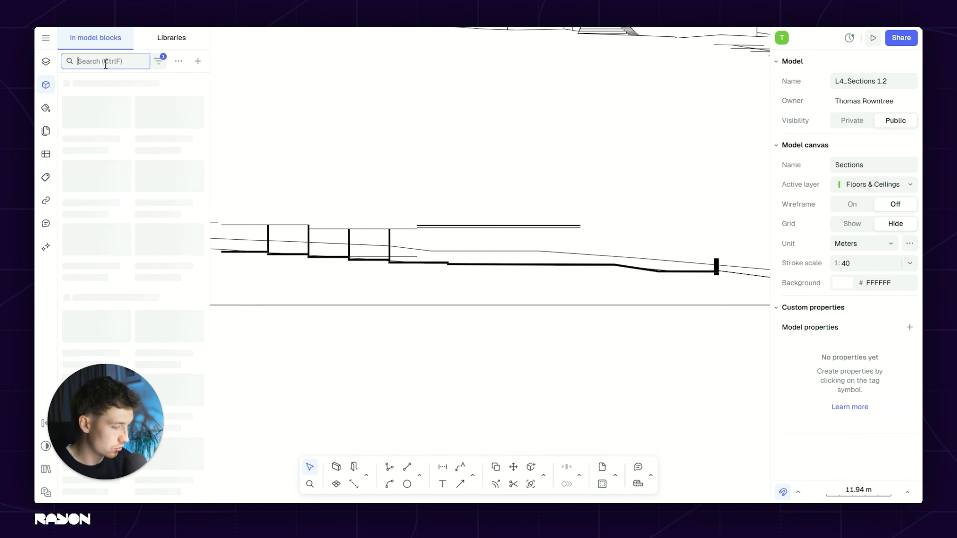
Step: Search the libraries for 'level' and drop the Levels Elevation block onto the section
{"action": "type", "text": "level"}
{"action": "left_click", "coordinate": [169, 40]}
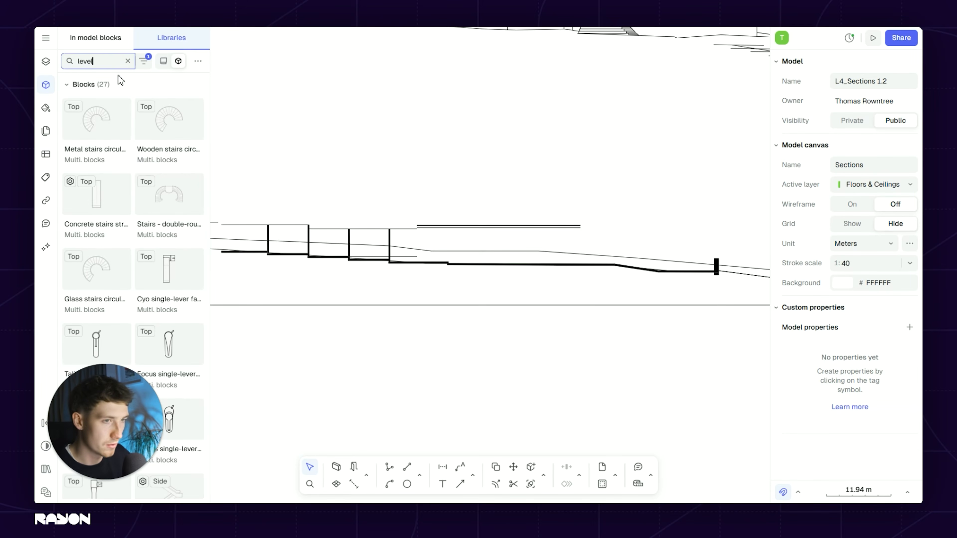
{"action": "scroll", "coordinate": [170, 273], "scroll_direction": "down", "scroll_amount": 4}
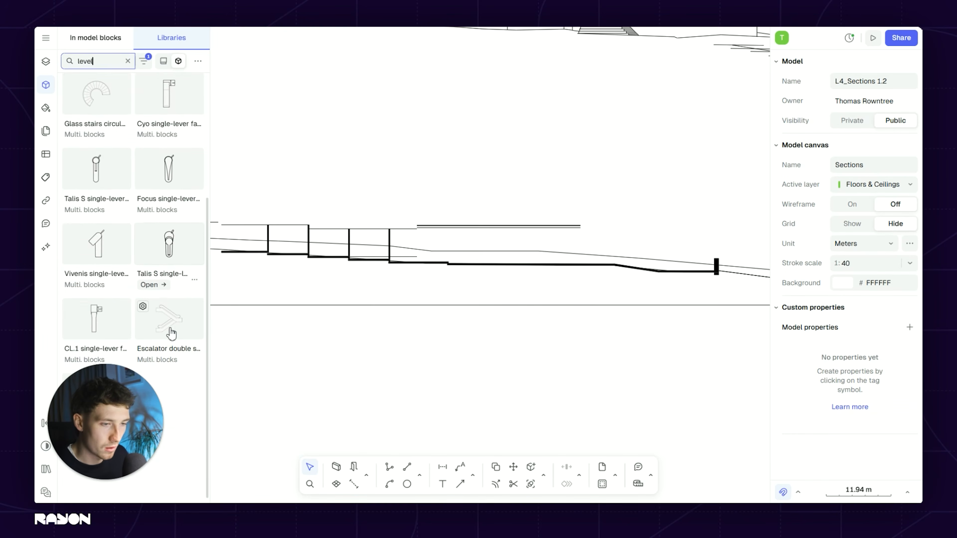
{"action": "left_click_drag", "start_coordinate": [191, 448], "coordinate": [490, 341]}
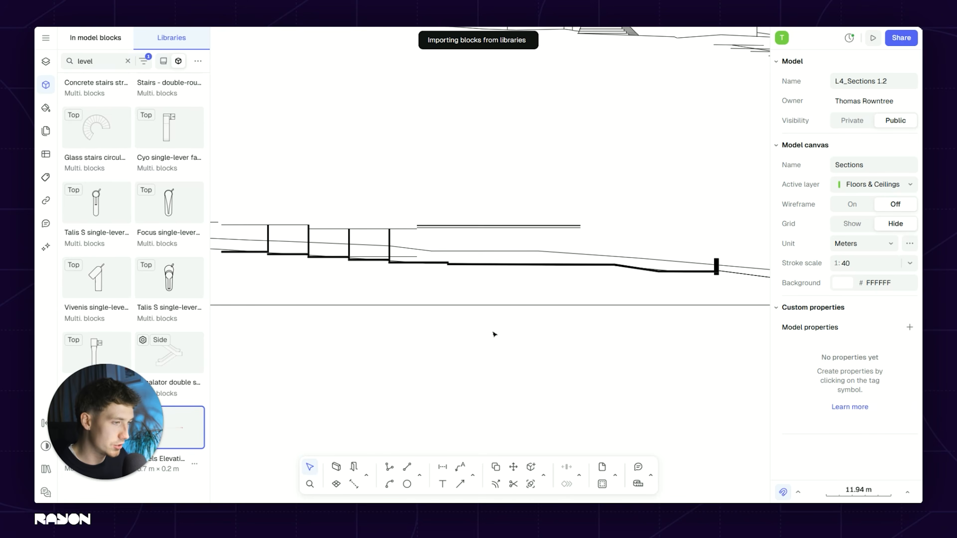
{"action": "scroll", "coordinate": [498, 327], "scroll_direction": "up", "scroll_amount": 5}
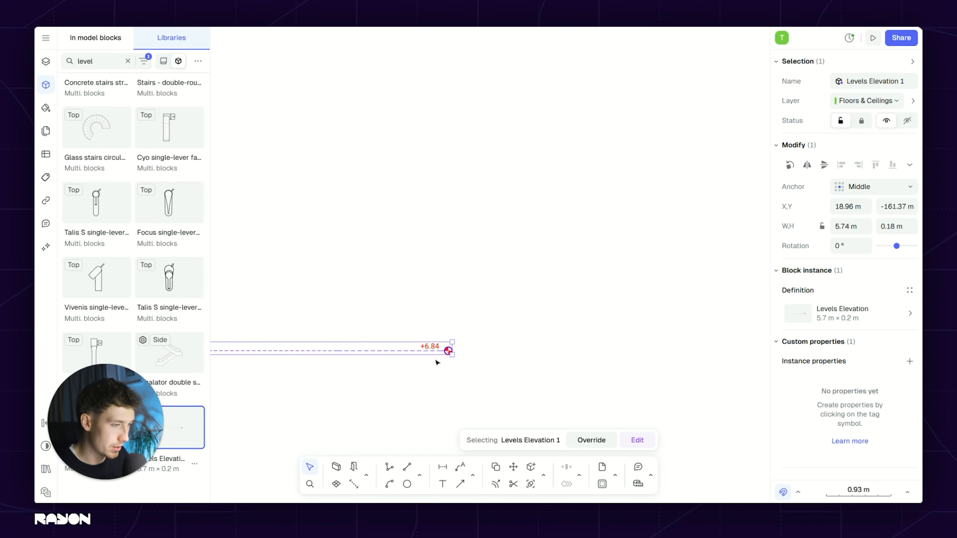
{"action": "left_click_drag", "start_coordinate": [425, 348], "coordinate": [729, 165]}
{"action": "scroll", "coordinate": [494, 251], "scroll_direction": "down", "scroll_amount": 3}
{"action": "middle_click_drag", "start_coordinate": [538, 219], "coordinate": [471, 321]}
{"action": "scroll", "coordinate": [470, 321], "scroll_direction": "up", "scroll_amount": 2}
{"action": "middle_click_drag", "start_coordinate": [488, 367], "coordinate": [592, 261]}
{"action": "scroll", "coordinate": [592, 261], "scroll_direction": "up", "scroll_amount": 3}
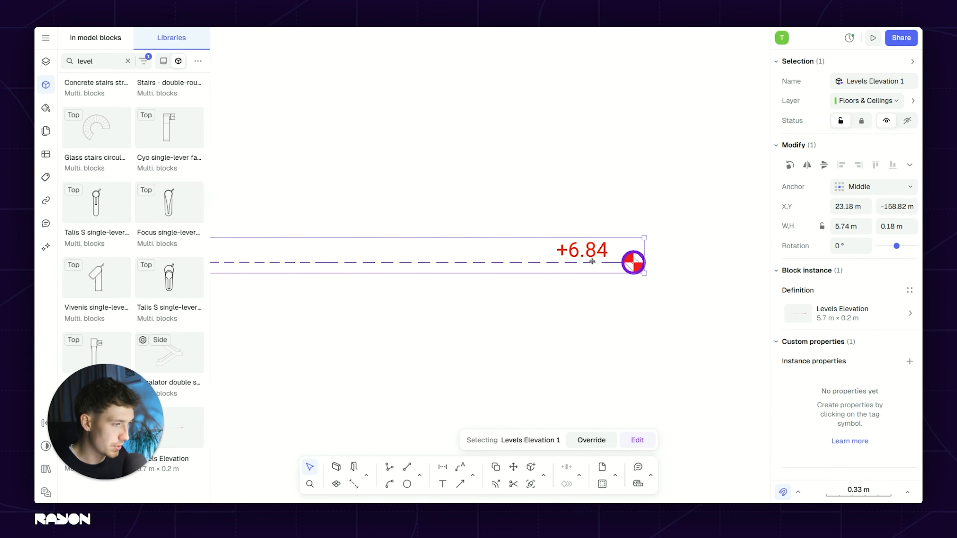
Step: Unblock the level marker into separate editable shapes
{"action": "double_click", "coordinate": [591, 272]}
{"action": "left_click", "coordinate": [593, 237]}
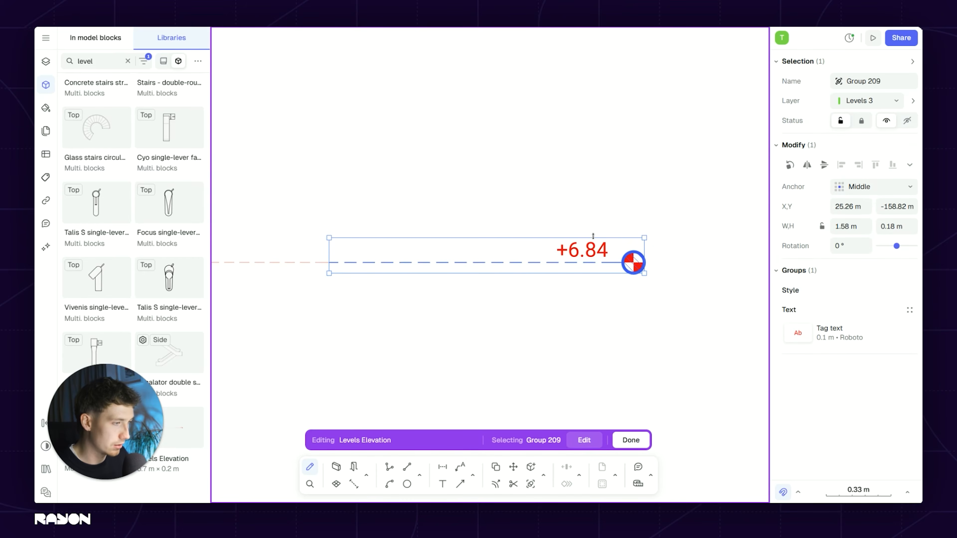
{"action": "key", "text": "Escape"}
{"action": "left_click", "coordinate": [591, 256]}
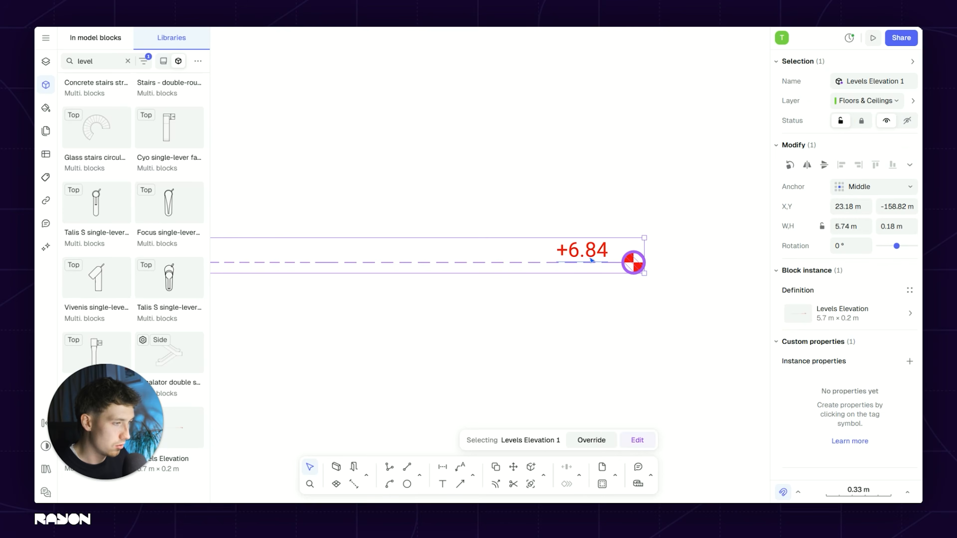
{"action": "right_click", "coordinate": [594, 261]}
{"action": "left_click", "coordinate": [627, 363]}
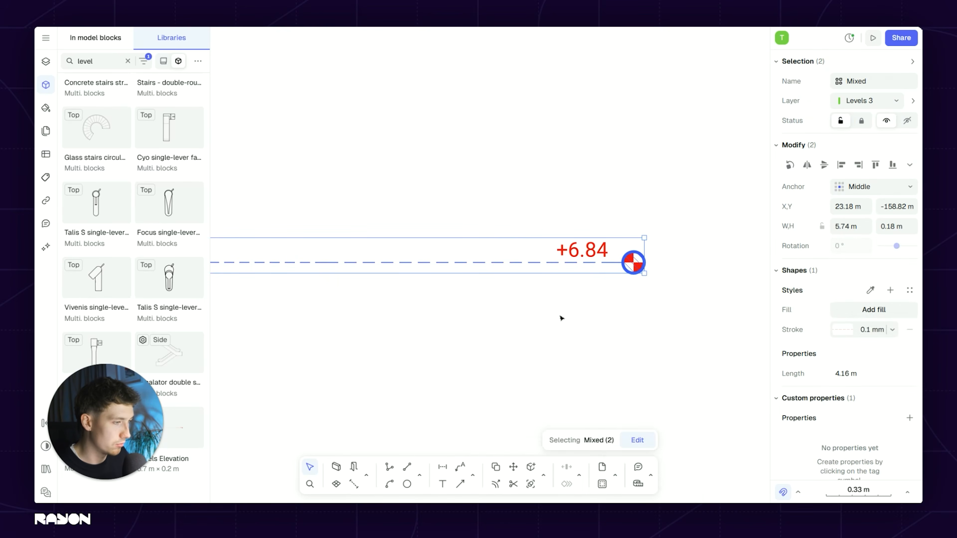
{"action": "left_click", "coordinate": [579, 285]}
Step: Change the marker's +6.84 label to GROUND FLOOR +0.0
{"action": "double_click", "coordinate": [604, 251]}
{"action": "left_click", "coordinate": [574, 252]}
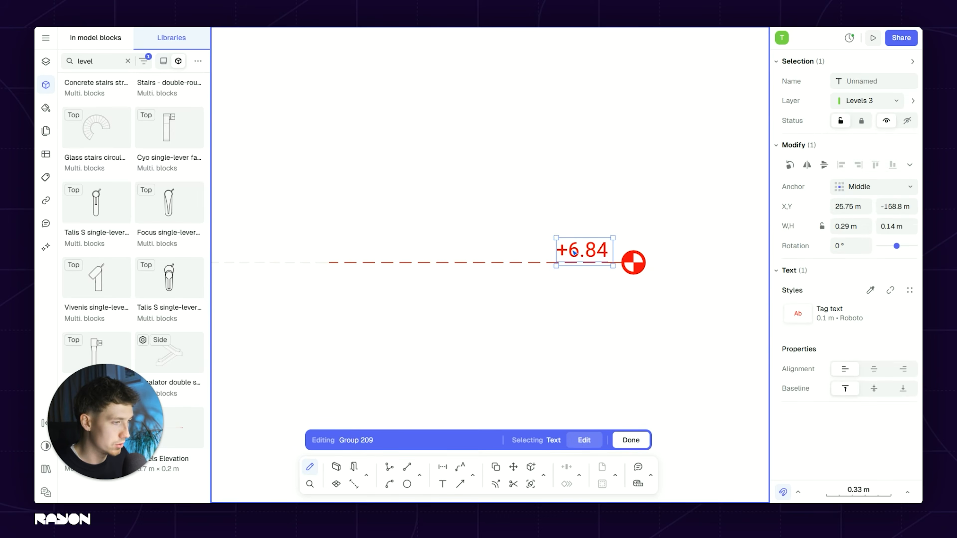
{"action": "double_click", "coordinate": [577, 247]}
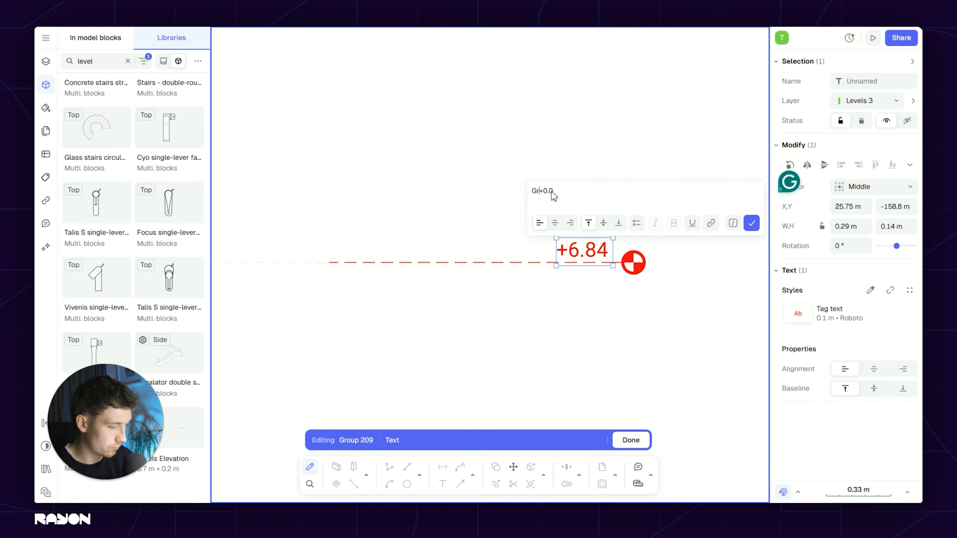
{"action": "double_click", "coordinate": [580, 324]}
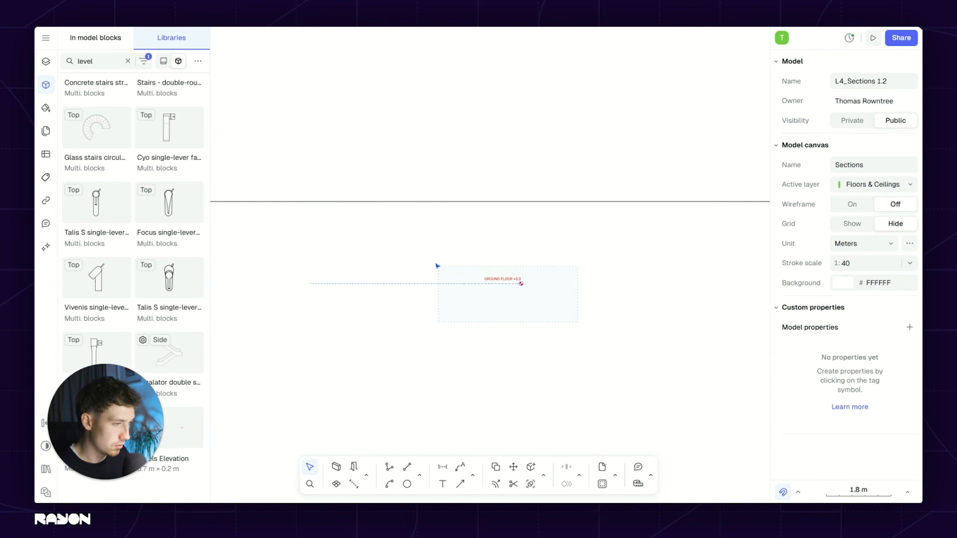
Step: Move the GROUND FLOOR marker to just right of the section wall
{"action": "left_click_drag", "start_coordinate": [437, 266], "coordinate": [436, 265]}
{"action": "key", "text": "m"}
{"action": "left_click", "coordinate": [463, 282]}
{"action": "scroll", "coordinate": [487, 253], "scroll_direction": "down", "scroll_amount": 5}
{"action": "middle_click_drag", "start_coordinate": [509, 212], "coordinate": [462, 326]}
{"action": "middle_click_drag", "start_coordinate": [537, 298], "coordinate": [310, 272]}
{"action": "left_click", "coordinate": [589, 274]}
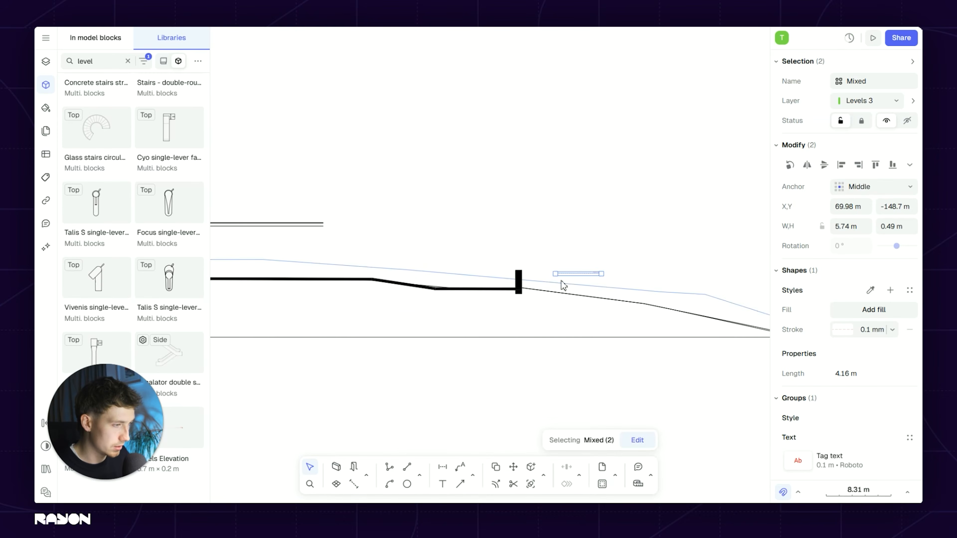
{"action": "key", "text": "Escape"}
Step: Stretch the dashed level line far to the left across the section
{"action": "scroll", "coordinate": [561, 280], "scroll_direction": "up", "scroll_amount": 5}
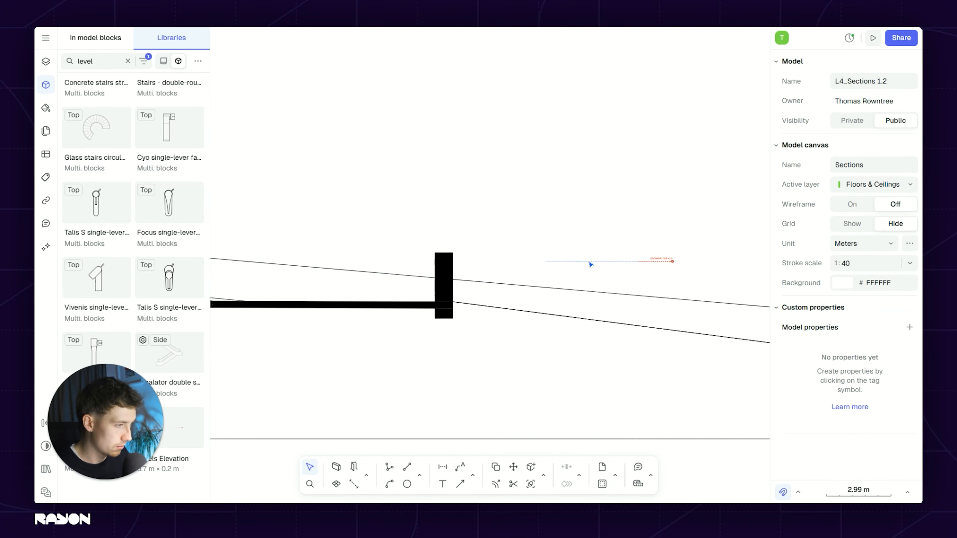
{"action": "left_click", "coordinate": [590, 262]}
{"action": "scroll", "coordinate": [589, 262], "scroll_direction": "down", "scroll_amount": 4}
{"action": "middle_click_drag", "start_coordinate": [589, 261], "coordinate": [671, 251]}
{"action": "left_click_drag", "start_coordinate": [646, 253], "coordinate": [189, 259]}
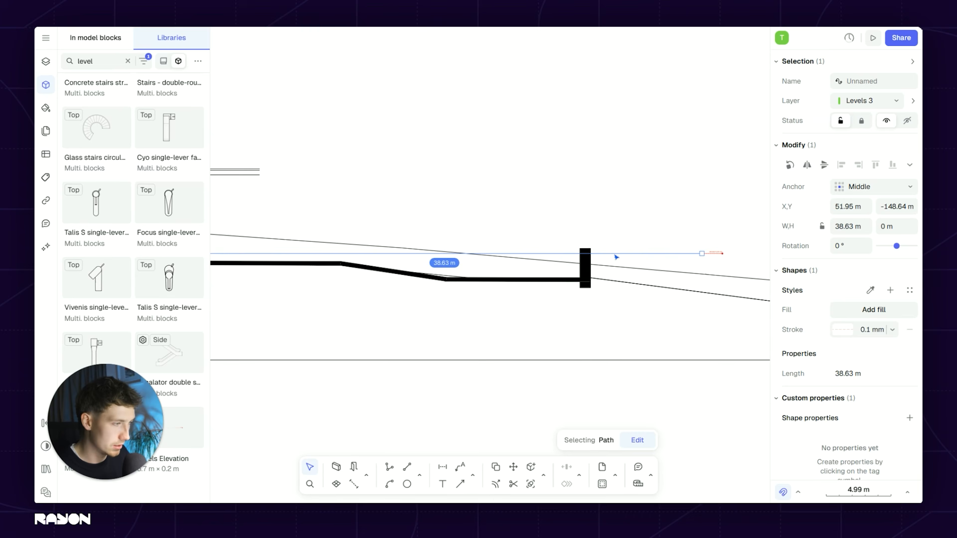
{"action": "key", "text": "Escape"}
Step: Move the level line and tag to ground-floor height at the wall corner
{"action": "left_click_drag", "start_coordinate": [680, 245], "coordinate": [678, 243]}
{"action": "key", "text": "m"}
{"action": "scroll", "coordinate": [642, 253], "scroll_direction": "up", "scroll_amount": 5}
{"action": "left_click", "coordinate": [650, 253]}
{"action": "middle_click_drag", "start_coordinate": [370, 289], "coordinate": [666, 255]}
{"action": "middle_click_drag", "start_coordinate": [353, 262], "coordinate": [566, 260]}
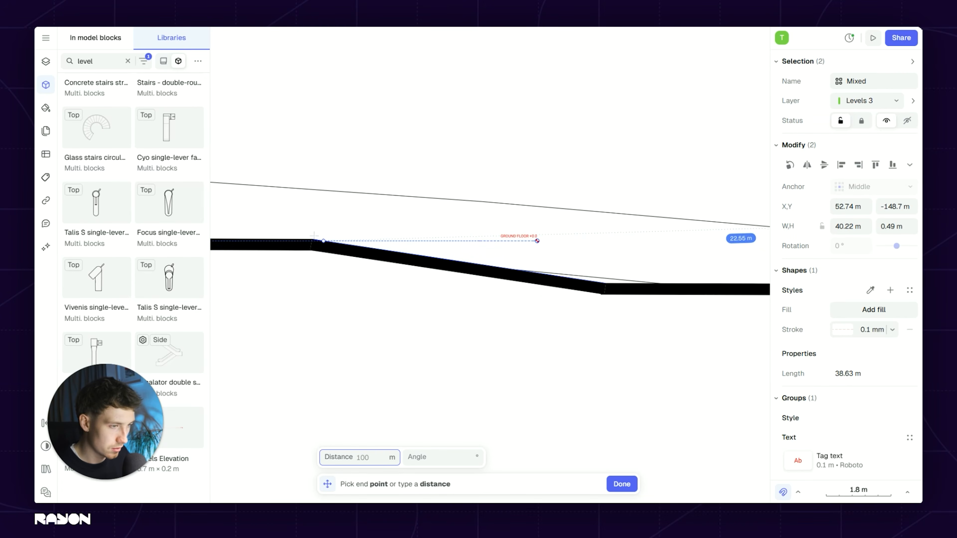
{"action": "left_click", "coordinate": [312, 240]}
{"action": "key", "text": "m"}
{"action": "left_click", "coordinate": [301, 217]}
{"action": "scroll", "coordinate": [301, 216], "scroll_direction": "down", "scroll_amount": 5}
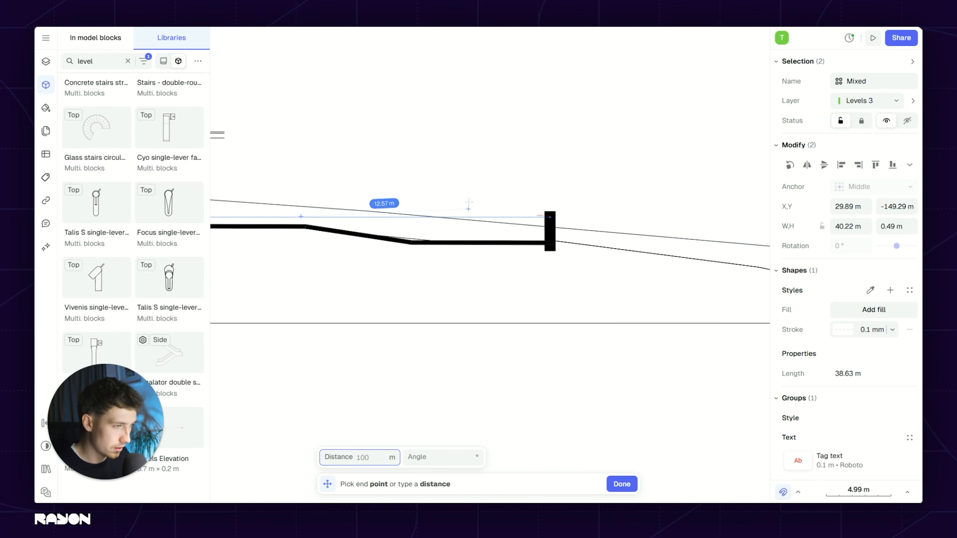
{"action": "left_click", "coordinate": [522, 216]}
{"action": "scroll", "coordinate": [506, 250], "scroll_direction": "down", "scroll_amount": 5}
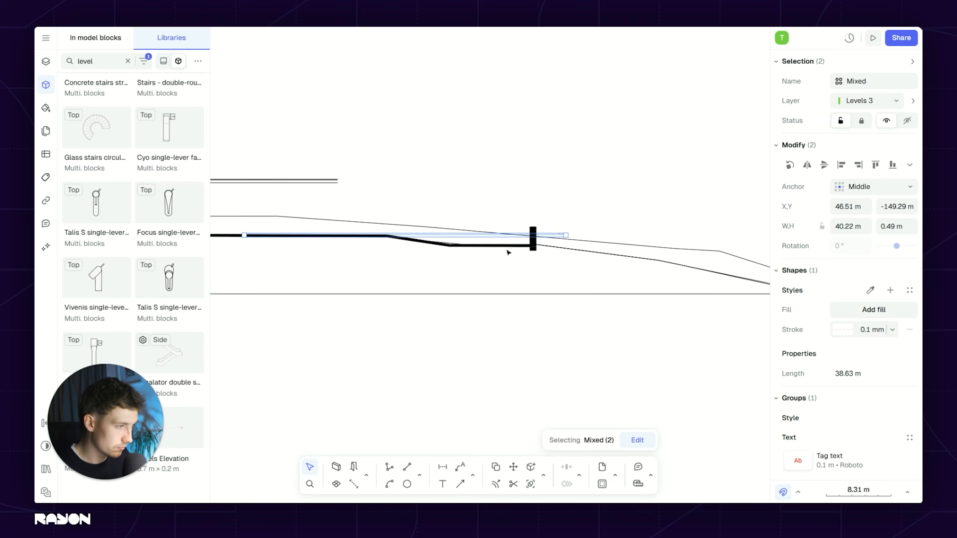
{"action": "middle_click_drag", "start_coordinate": [505, 250], "coordinate": [648, 268]}
{"action": "key", "text": "Escape"}
Step: Extend the dashed level line much farther left
{"action": "left_click", "coordinate": [598, 252]}
{"action": "scroll", "coordinate": [341, 266], "scroll_direction": "down", "scroll_amount": 3}
{"action": "middle_click_drag", "start_coordinate": [341, 266], "coordinate": [598, 257]}
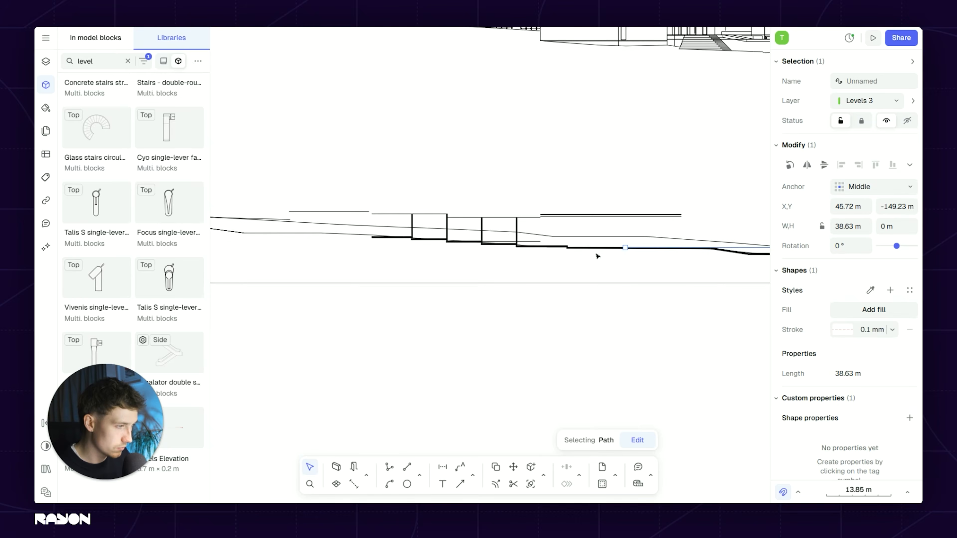
{"action": "left_click_drag", "start_coordinate": [617, 244], "coordinate": [269, 247]}
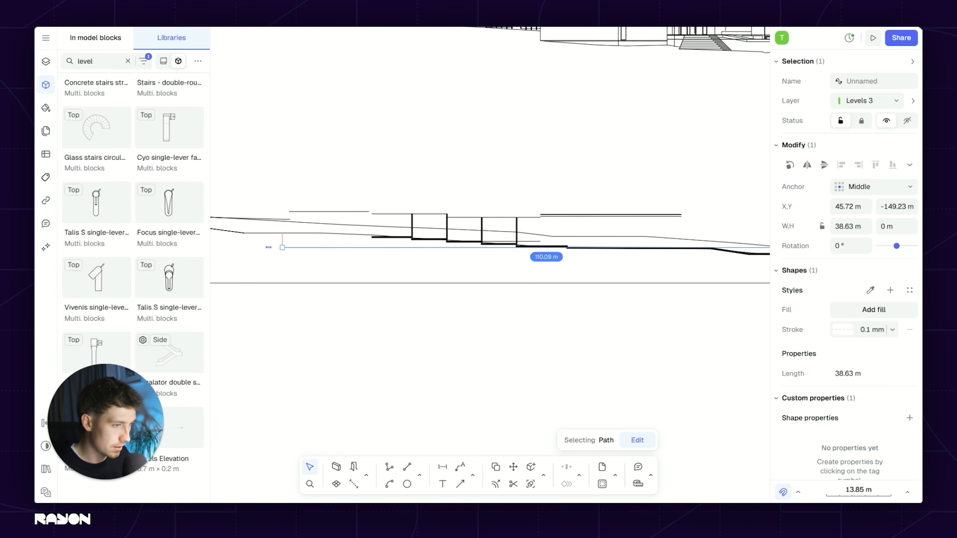
{"action": "key", "text": "Escape"}
Step: Select the GROUND FLOOR line and tag and start duplicating them
{"action": "scroll", "coordinate": [458, 272], "scroll_direction": "down", "scroll_amount": 1}
{"action": "middle_click_drag", "start_coordinate": [458, 272], "coordinate": [364, 268]}
{"action": "scroll", "coordinate": [541, 265], "scroll_direction": "up", "scroll_amount": 1}
{"action": "scroll", "coordinate": [562, 266], "scroll_direction": "up", "scroll_amount": 2}
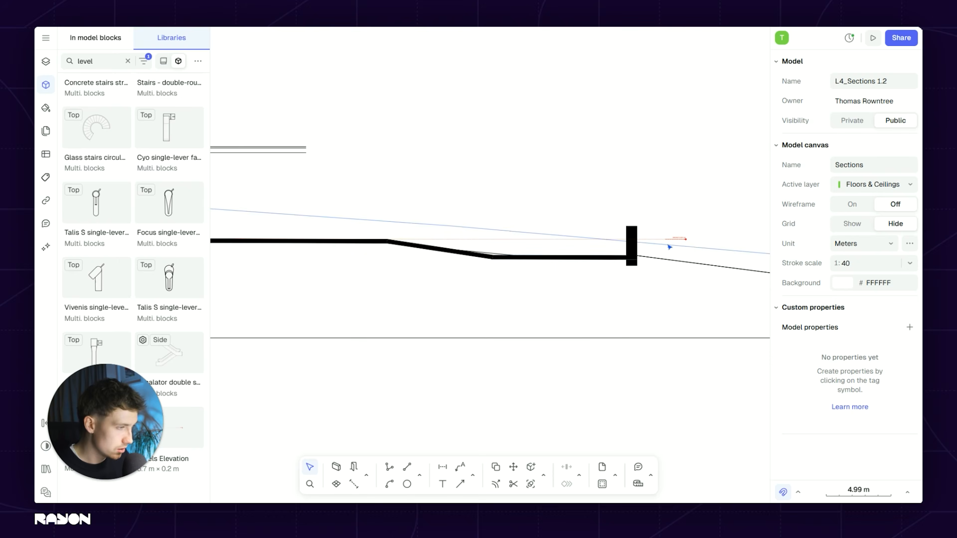
{"action": "scroll", "coordinate": [683, 242], "scroll_direction": "up", "scroll_amount": 4}
{"action": "left_click_drag", "start_coordinate": [548, 179], "coordinate": [548, 179]}
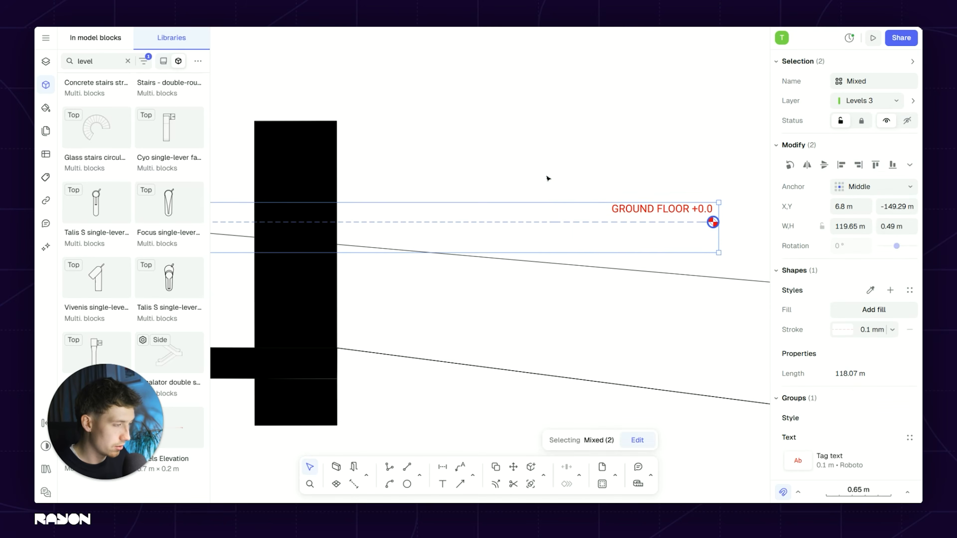
{"action": "key", "text": "d"}
{"action": "scroll", "coordinate": [506, 222], "scroll_direction": "left", "scroll_amount": 5}
Step: Place a copy of the ground floor level marker below it as the lower ground level
{"action": "left_click", "coordinate": [442, 192]}
{"action": "left_click", "coordinate": [432, 309]}
{"action": "scroll", "coordinate": [453, 302], "scroll_direction": "down", "scroll_amount": 2}
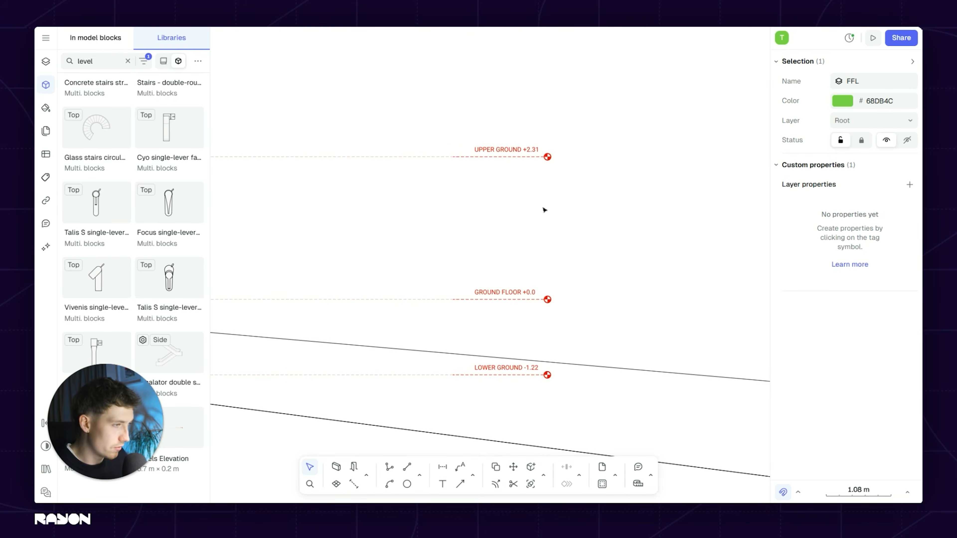
{"action": "scroll", "coordinate": [502, 297], "scroll_direction": "down", "scroll_amount": 2}
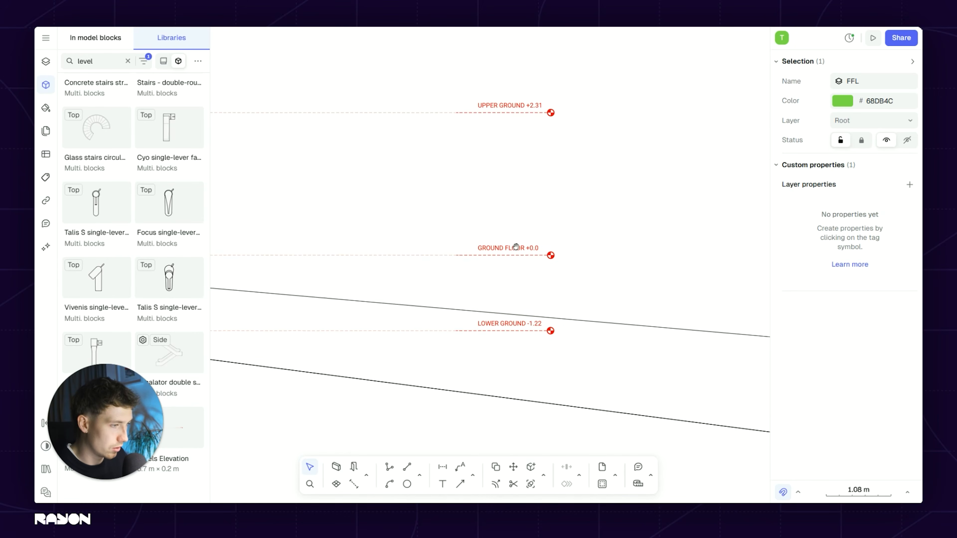
{"action": "scroll", "coordinate": [502, 332], "scroll_direction": "left", "scroll_amount": 4}
{"action": "scroll", "coordinate": [583, 308], "scroll_direction": "down", "scroll_amount": 5}
Step: Pan across the section to review the stepped floors and elevation beside the level markers
{"action": "middle_click_drag", "start_coordinate": [456, 296], "coordinate": [682, 270]}
{"action": "scroll", "coordinate": [681, 269], "scroll_direction": "down", "scroll_amount": 5}
{"action": "middle_click_drag", "start_coordinate": [588, 270], "coordinate": [482, 270]}
{"action": "scroll", "coordinate": [409, 286], "scroll_direction": "left", "scroll_amount": 10}
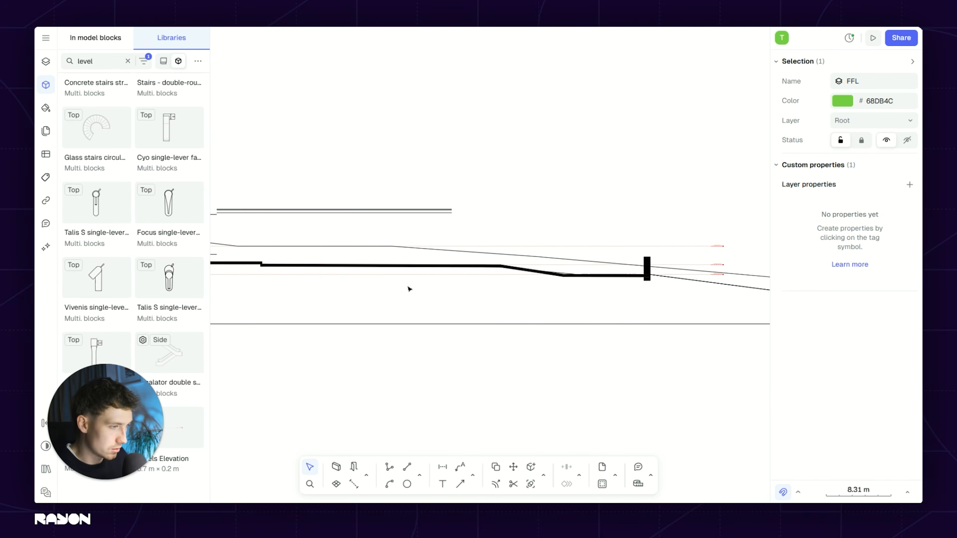
{"action": "scroll", "coordinate": [340, 223], "scroll_direction": "up", "scroll_amount": 10}
{"action": "scroll", "coordinate": [486, 237], "scroll_direction": "down", "scroll_amount": 12}
{"action": "middle_click_drag", "start_coordinate": [486, 237], "coordinate": [420, 259]}
{"action": "scroll", "coordinate": [474, 252], "scroll_direction": "down", "scroll_amount": 3}
{"action": "scroll", "coordinate": [431, 254], "scroll_direction": "up", "scroll_amount": 3}
{"action": "scroll", "coordinate": [354, 240], "scroll_direction": "up", "scroll_amount": 3}
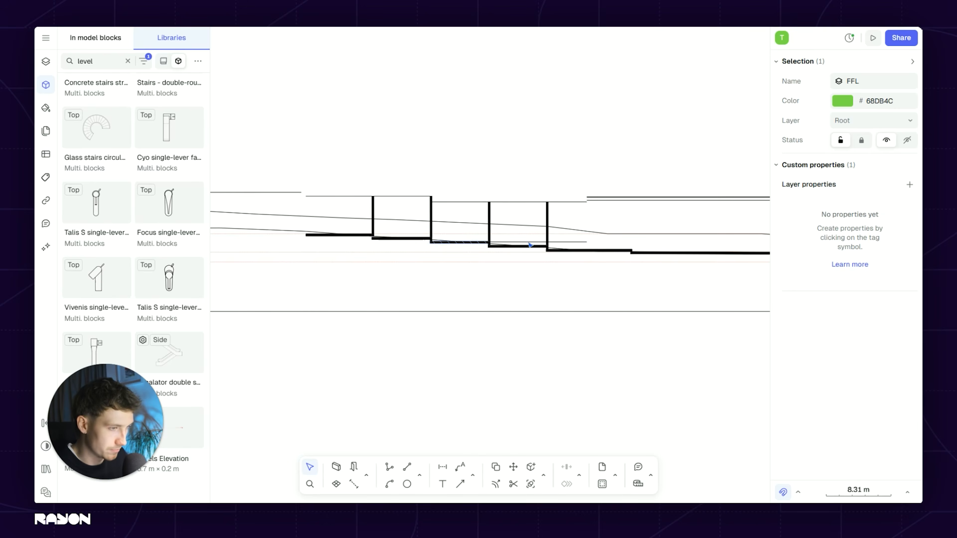
{"action": "middle_click_drag", "start_coordinate": [484, 244], "coordinate": [380, 243]}
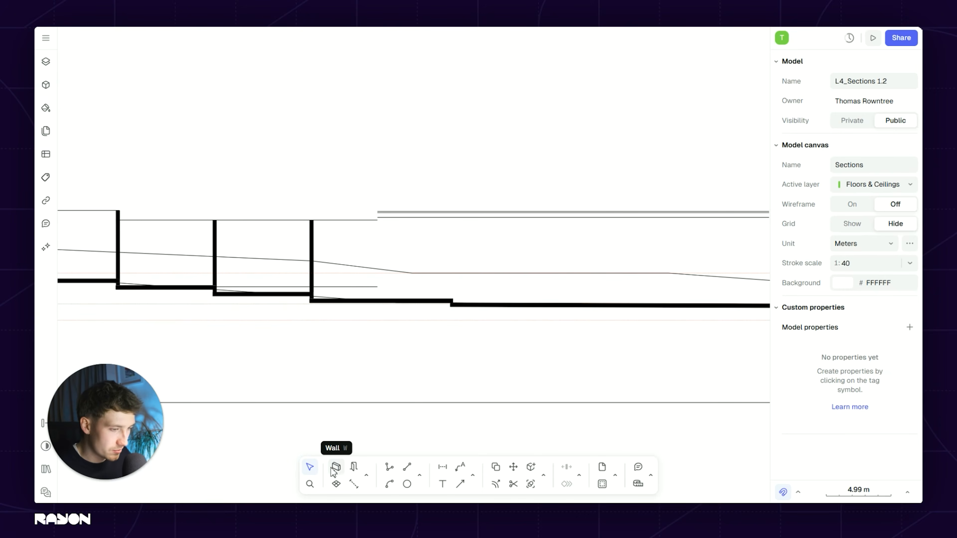
Step: Draw a ceiling wall using a detached wall style
{"action": "left_click", "coordinate": [333, 468]}
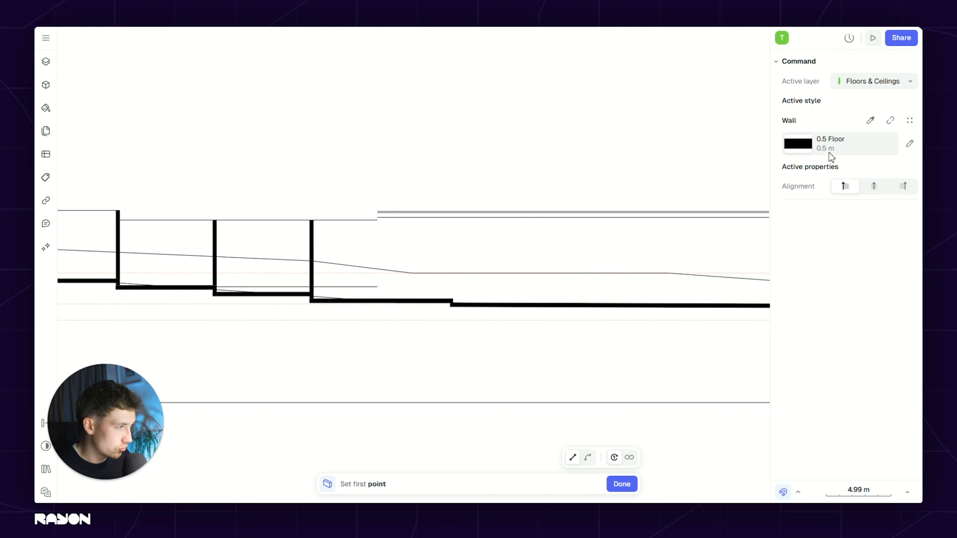
{"action": "left_click", "coordinate": [882, 128]}
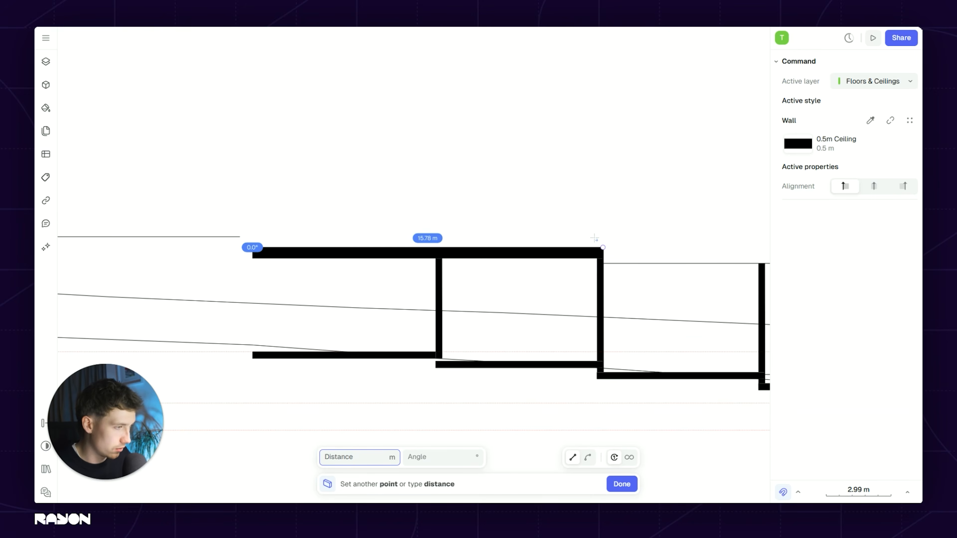
{"action": "left_click", "coordinate": [603, 248]}
{"action": "key", "text": "Return"}
Step: Draw a second wall lower down, running along the ceiling
{"action": "key", "text": "w"}
{"action": "left_click", "coordinate": [603, 263]}
{"action": "middle_click_drag", "start_coordinate": [636, 247], "coordinate": [294, 232]}
{"action": "left_click", "coordinate": [659, 244]}
{"action": "key", "text": "Return"}
{"action": "scroll", "coordinate": [434, 260], "scroll_direction": "down", "scroll_amount": 6}
{"action": "middle_click_drag", "start_coordinate": [449, 207], "coordinate": [468, 259]}
{"action": "left_click", "coordinate": [487, 215]}
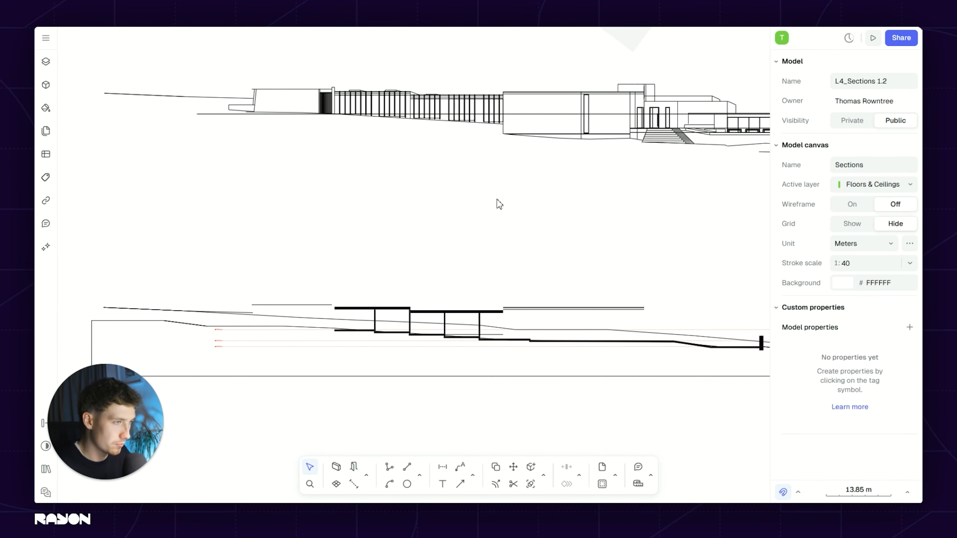
{"action": "scroll", "coordinate": [509, 224], "scroll_direction": "down", "scroll_amount": 3}
Step: Start placing a guideline from the extra shape options, then cancel it
{"action": "left_click", "coordinate": [420, 476]}
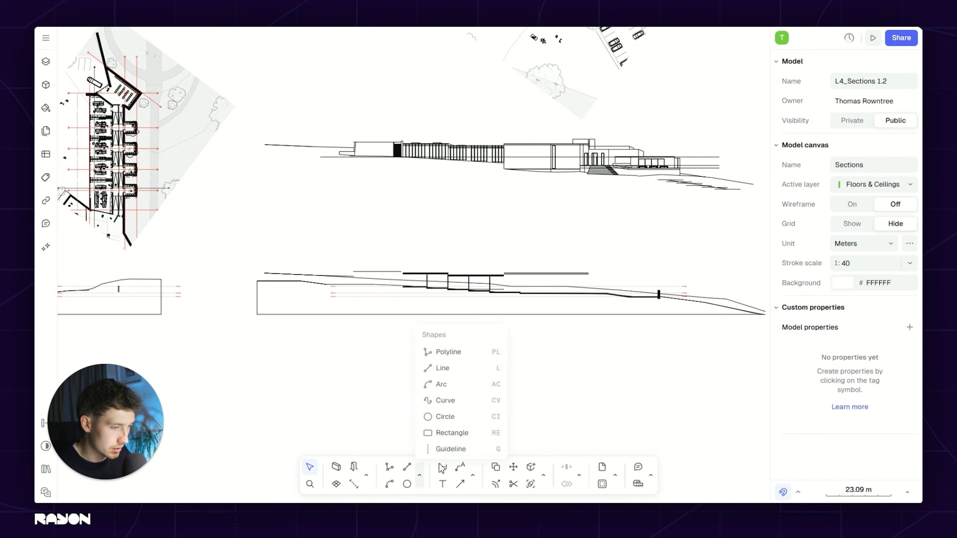
{"action": "left_click", "coordinate": [451, 448]}
{"action": "scroll", "coordinate": [508, 189], "scroll_direction": "up", "scroll_amount": 3}
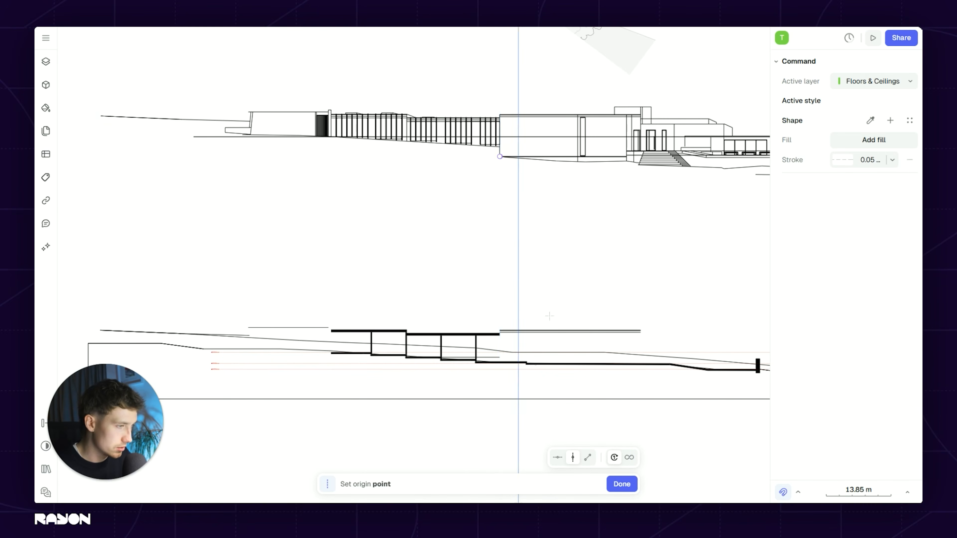
{"action": "key", "text": "Escape"}
{"action": "scroll", "coordinate": [442, 309], "scroll_direction": "up", "scroll_amount": 3}
Step: Copy the 0.5 m ceiling slab from its top-left corner further right along the roofline
{"action": "left_click", "coordinate": [446, 308]}
{"action": "key", "text": "c"}
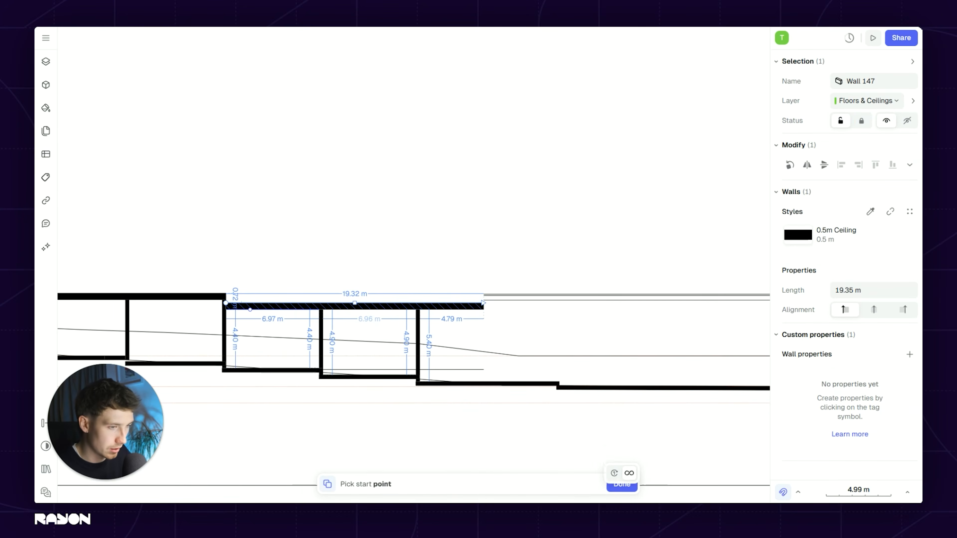
{"action": "left_click", "coordinate": [226, 303]}
{"action": "scroll", "coordinate": [492, 294], "scroll_direction": "up", "scroll_amount": 5}
{"action": "left_click", "coordinate": [452, 300]}
{"action": "key", "text": "Escape"}
{"action": "scroll", "coordinate": [371, 279], "scroll_direction": "down", "scroll_amount": 5}
{"action": "scroll", "coordinate": [708, 330], "scroll_direction": "up", "scroll_amount": 3}
{"action": "middle_click_drag", "start_coordinate": [709, 330], "coordinate": [524, 250]}
Step: Start a dimension at the floor slab top, then cancel it without placing
{"action": "key", "text": "d"}
{"action": "left_click", "coordinate": [536, 319]}
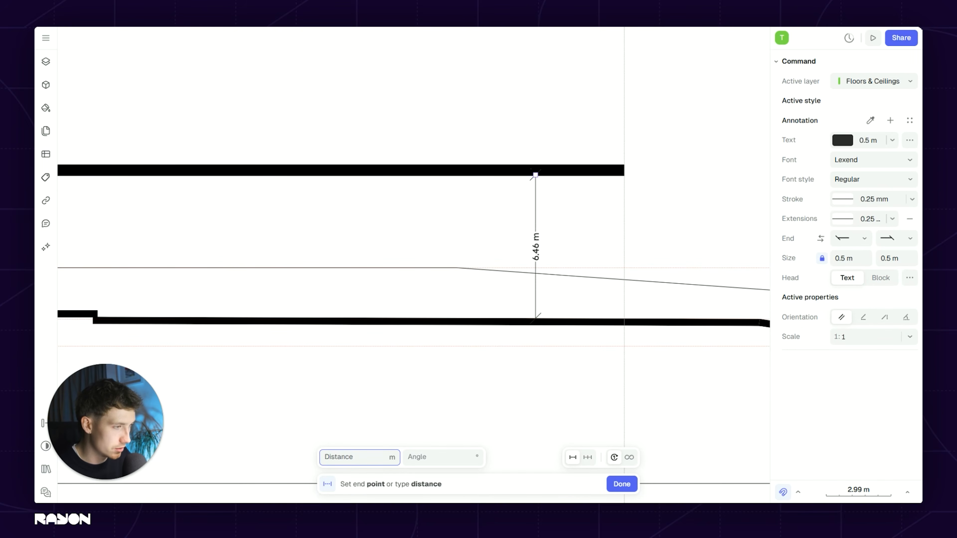
{"action": "key", "text": "Escape"}
{"action": "scroll", "coordinate": [502, 235], "scroll_direction": "down", "scroll_amount": 5}
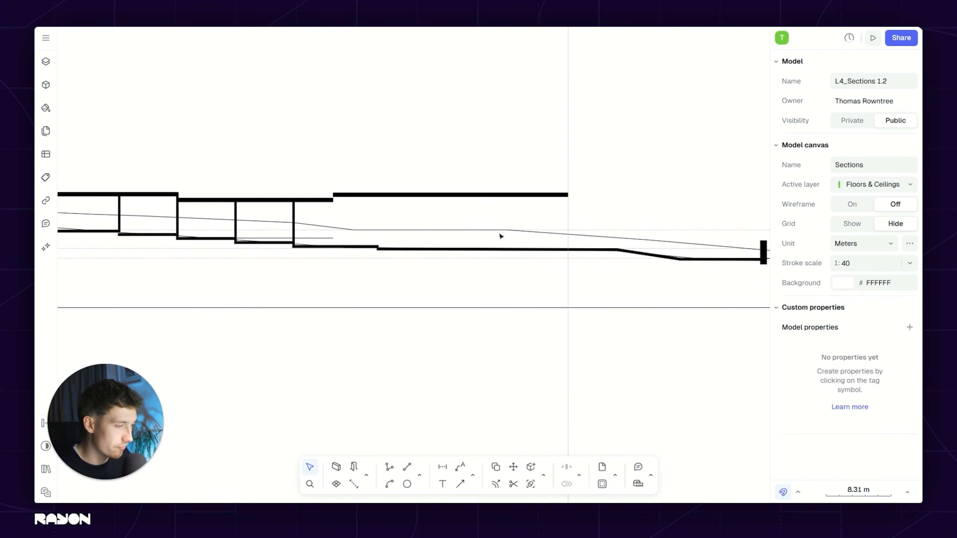
{"action": "middle_click_drag", "start_coordinate": [503, 235], "coordinate": [506, 256]}
{"action": "scroll", "coordinate": [405, 232], "scroll_direction": "down", "scroll_amount": 6}
{"action": "middle_click_drag", "start_coordinate": [468, 171], "coordinate": [464, 240]}
{"action": "scroll", "coordinate": [459, 339], "scroll_direction": "up", "scroll_amount": 3}
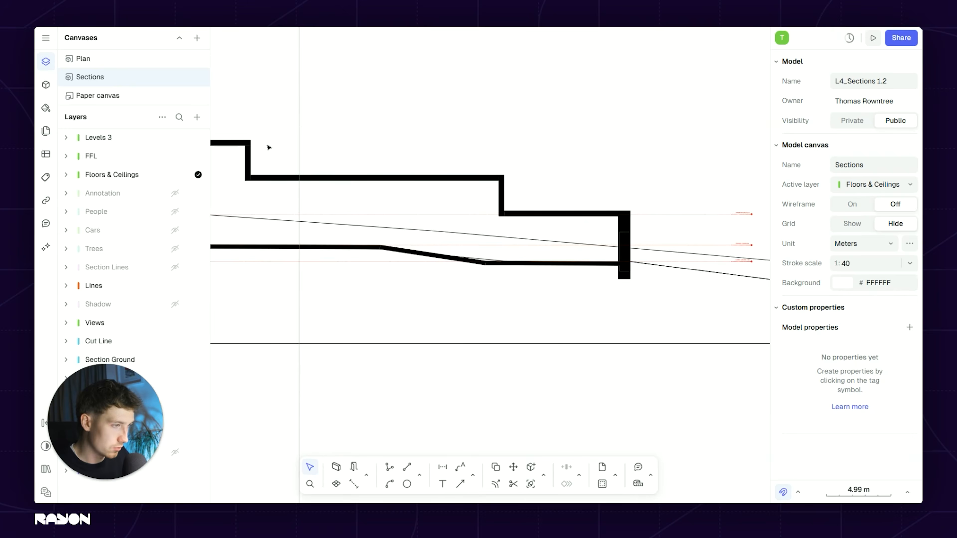
{"action": "scroll", "coordinate": [475, 196], "scroll_direction": "down", "scroll_amount": 3}
{"action": "middle_click_drag", "start_coordinate": [497, 133], "coordinate": [501, 185]}
{"action": "scroll", "coordinate": [500, 185], "scroll_direction": "down", "scroll_amount": 2}
{"action": "scroll", "coordinate": [501, 185], "scroll_direction": "up", "scroll_amount": 6}
{"action": "middle_click_drag", "start_coordinate": [600, 283], "coordinate": [635, 126]}
{"action": "middle_click_drag", "start_coordinate": [617, 384], "coordinate": [685, 327]}
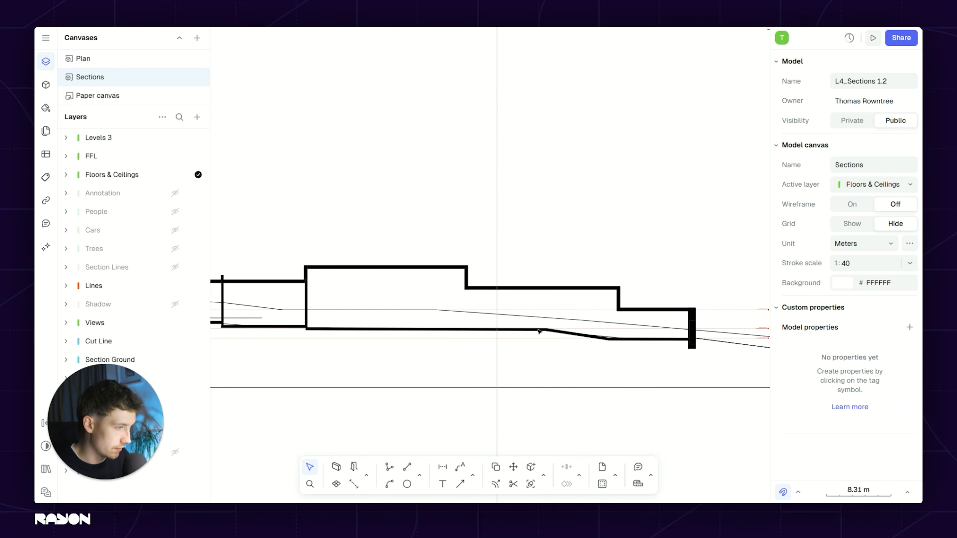
{"action": "scroll", "coordinate": [539, 331], "scroll_direction": "down", "scroll_amount": 3}
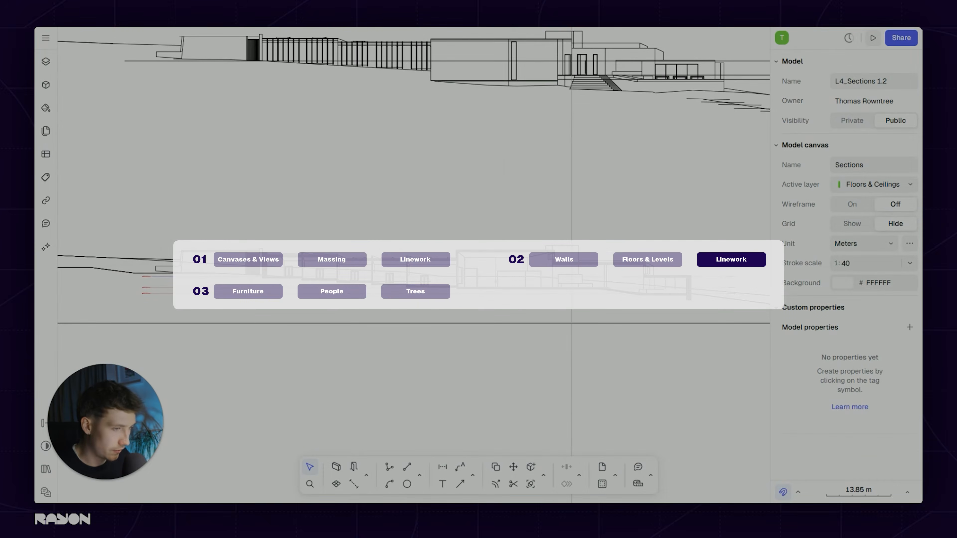
{"action": "scroll", "coordinate": [497, 282], "scroll_direction": "up", "scroll_amount": 3}
{"action": "middle_click_drag", "start_coordinate": [552, 282], "coordinate": [519, 289]}
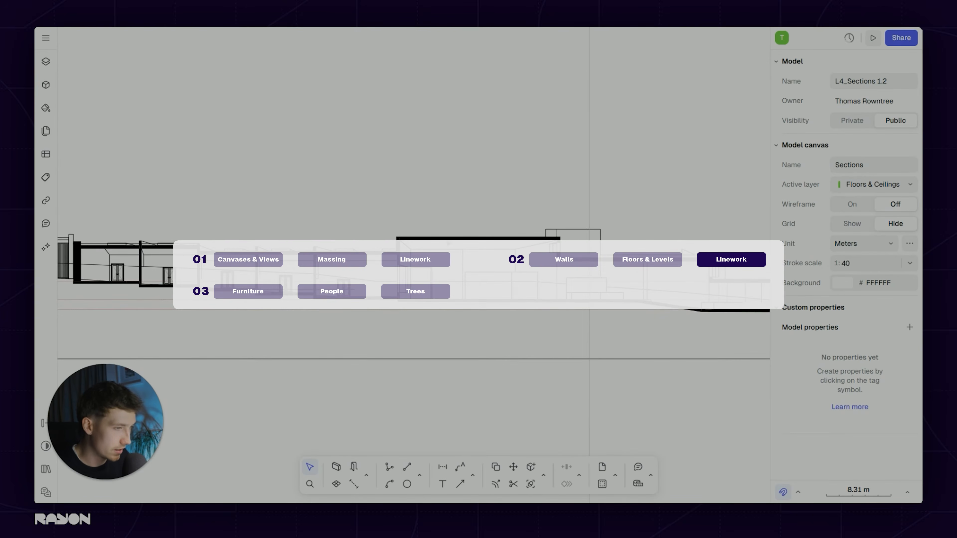
{"action": "scroll", "coordinate": [506, 257], "scroll_direction": "up", "scroll_amount": 5}
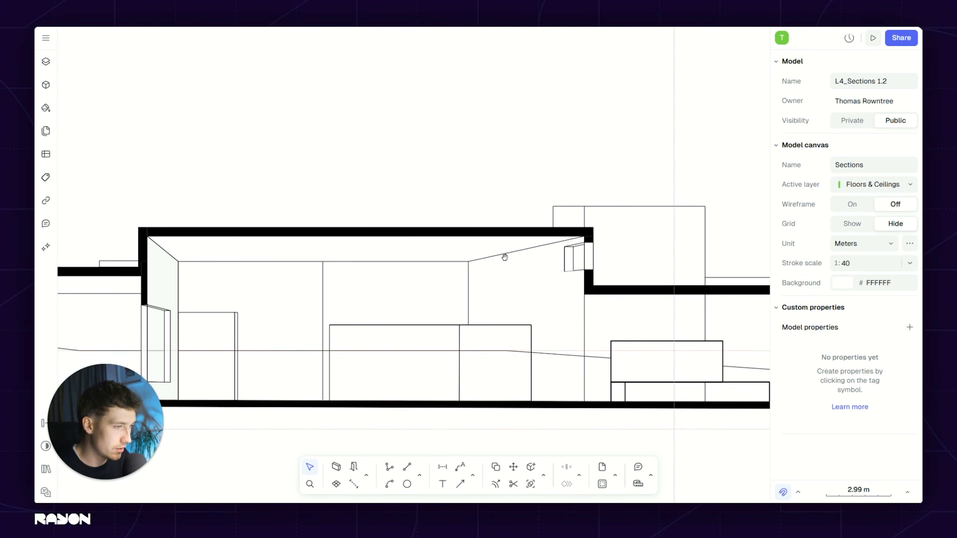
{"action": "scroll", "coordinate": [572, 222], "scroll_direction": "down", "scroll_amount": 3}
{"action": "scroll", "coordinate": [583, 222], "scroll_direction": "up", "scroll_amount": 4}
{"action": "scroll", "coordinate": [552, 217], "scroll_direction": "down", "scroll_amount": 4}
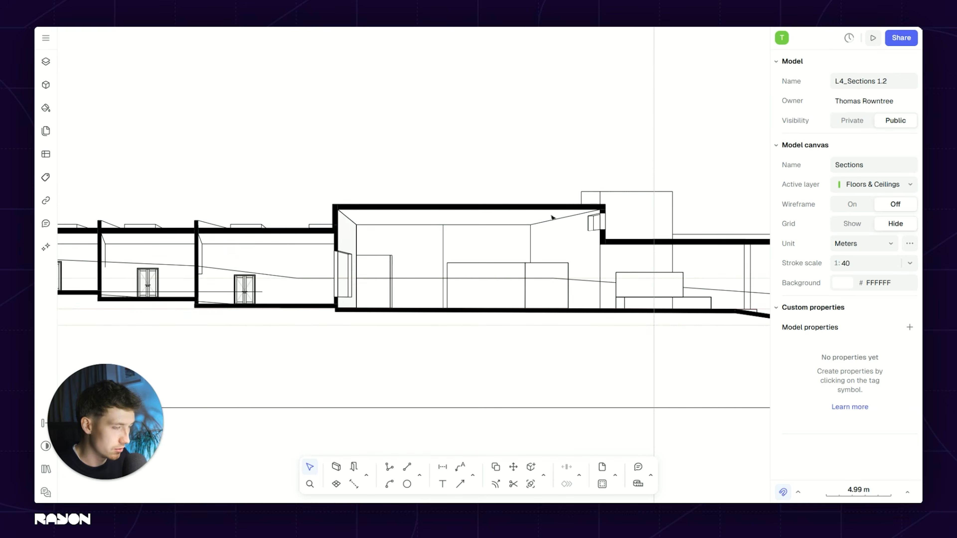
{"action": "scroll", "coordinate": [477, 221], "scroll_direction": "up", "scroll_amount": 4}
{"action": "scroll", "coordinate": [344, 204], "scroll_direction": "up", "scroll_amount": 4}
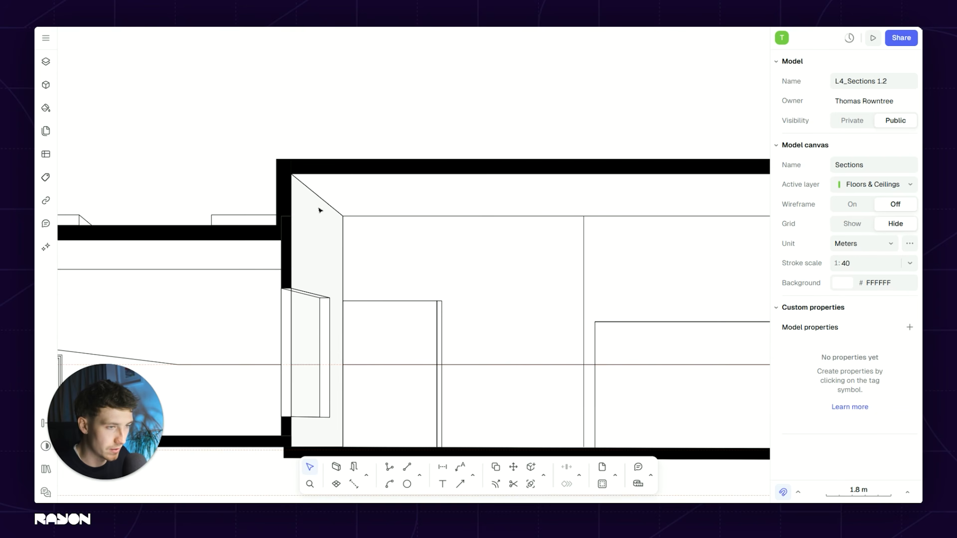
{"action": "scroll", "coordinate": [383, 243], "scroll_direction": "down", "scroll_amount": 5}
{"action": "scroll", "coordinate": [406, 257], "scroll_direction": "up", "scroll_amount": 3}
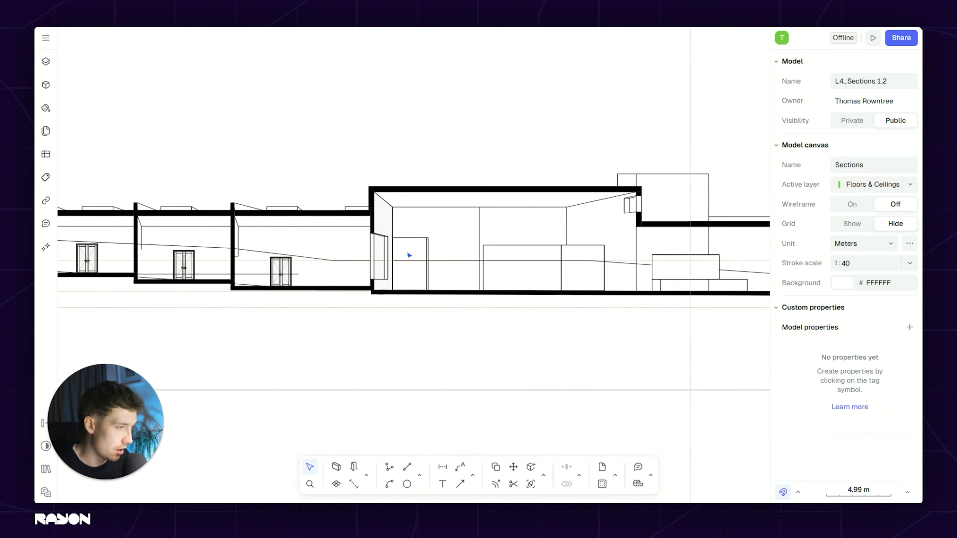
{"action": "scroll", "coordinate": [377, 219], "scroll_direction": "down", "scroll_amount": 4}
{"action": "middle_click_drag", "start_coordinate": [390, 151], "coordinate": [398, 313]}
{"action": "middle_click_drag", "start_coordinate": [398, 195], "coordinate": [410, 404]}
{"action": "middle_click_drag", "start_coordinate": [409, 143], "coordinate": [419, 333]}
{"action": "middle_click_drag", "start_coordinate": [391, 63], "coordinate": [400, 225]}
{"action": "scroll", "coordinate": [399, 225], "scroll_direction": "up", "scroll_amount": 1}
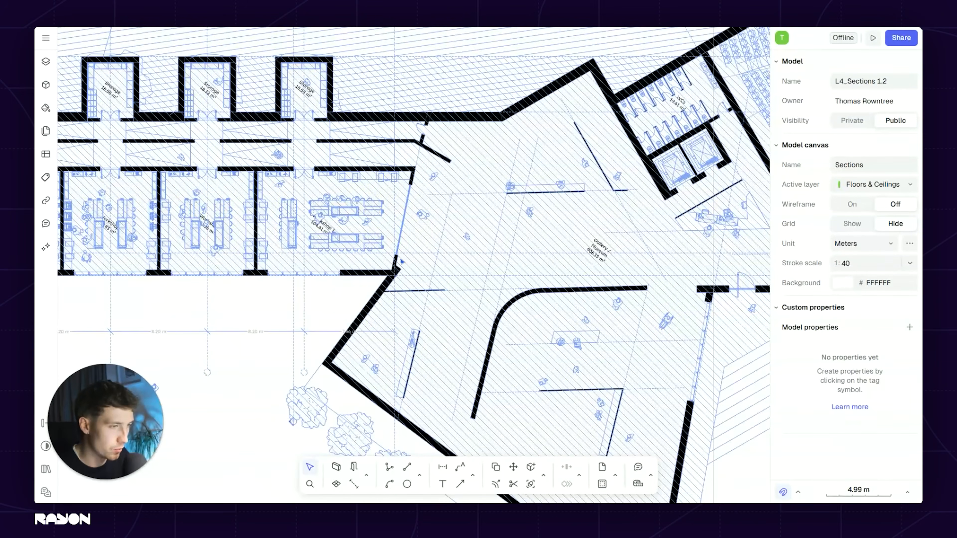
{"action": "scroll", "coordinate": [402, 261], "scroll_direction": "down", "scroll_amount": 3}
{"action": "scroll", "coordinate": [475, 326], "scroll_direction": "up", "scroll_amount": 5}
{"action": "scroll", "coordinate": [482, 267], "scroll_direction": "down", "scroll_amount": 3}
{"action": "scroll", "coordinate": [515, 261], "scroll_direction": "up", "scroll_amount": 3}
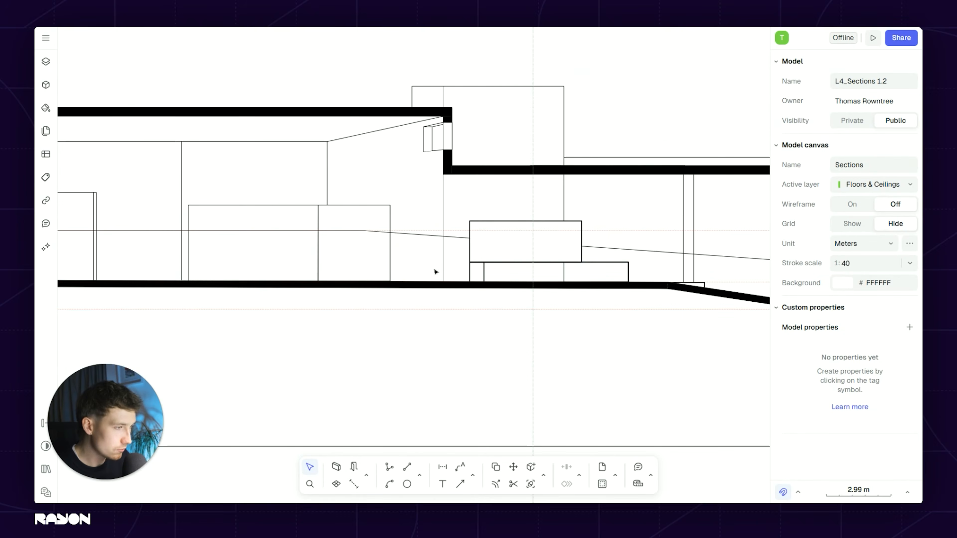
{"action": "middle_click_drag", "start_coordinate": [599, 234], "coordinate": [566, 249]}
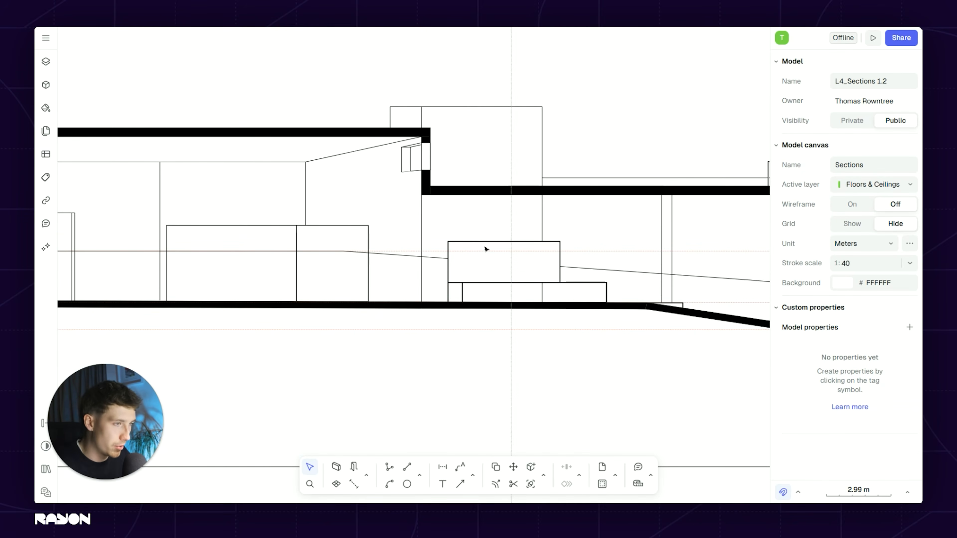
{"action": "middle_click_drag", "start_coordinate": [487, 250], "coordinate": [555, 298]}
{"action": "scroll", "coordinate": [467, 267], "scroll_direction": "down", "scroll_amount": 3}
{"action": "scroll", "coordinate": [532, 222], "scroll_direction": "up", "scroll_amount": 3}
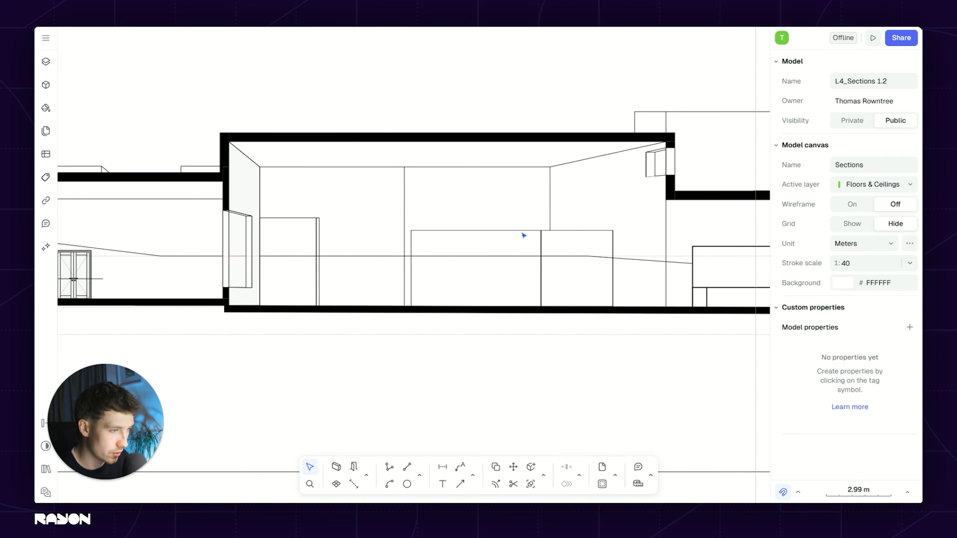
{"action": "scroll", "coordinate": [540, 244], "scroll_direction": "down", "scroll_amount": 2}
{"action": "middle_click_drag", "start_coordinate": [541, 244], "coordinate": [487, 265]}
{"action": "scroll", "coordinate": [482, 264], "scroll_direction": "down", "scroll_amount": 4}
{"action": "mouse_move", "coordinate": [476, 182]}
{"action": "middle_mouse_down"}
{"action": "mouse_move", "coordinate": [496, 201]}
{"action": "mouse_move", "coordinate": [491, 180]}
{"action": "middle_mouse_up"}
{"action": "scroll", "coordinate": [270, 265], "scroll_direction": "up", "scroll_amount": 4}
{"action": "middle_click_drag", "start_coordinate": [212, 246], "coordinate": [468, 254]}
{"action": "scroll", "coordinate": [440, 225], "scroll_direction": "down", "scroll_amount": 4}
{"action": "middle_click_drag", "start_coordinate": [445, 189], "coordinate": [446, 330]}
{"action": "scroll", "coordinate": [398, 138], "scroll_direction": "up", "scroll_amount": 2}
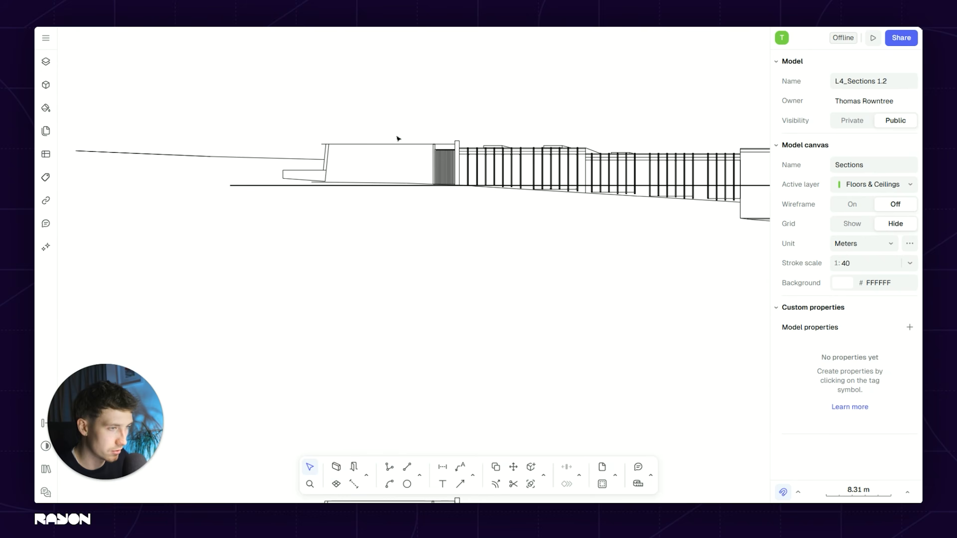
{"action": "scroll", "coordinate": [377, 181], "scroll_direction": "down", "scroll_amount": 3}
{"action": "middle_click_drag", "start_coordinate": [417, 152], "coordinate": [404, 362]}
{"action": "scroll", "coordinate": [404, 362], "scroll_direction": "down", "scroll_amount": 1}
{"action": "scroll", "coordinate": [400, 279], "scroll_direction": "up", "scroll_amount": 2}
{"action": "scroll", "coordinate": [414, 205], "scroll_direction": "up", "scroll_amount": 2}
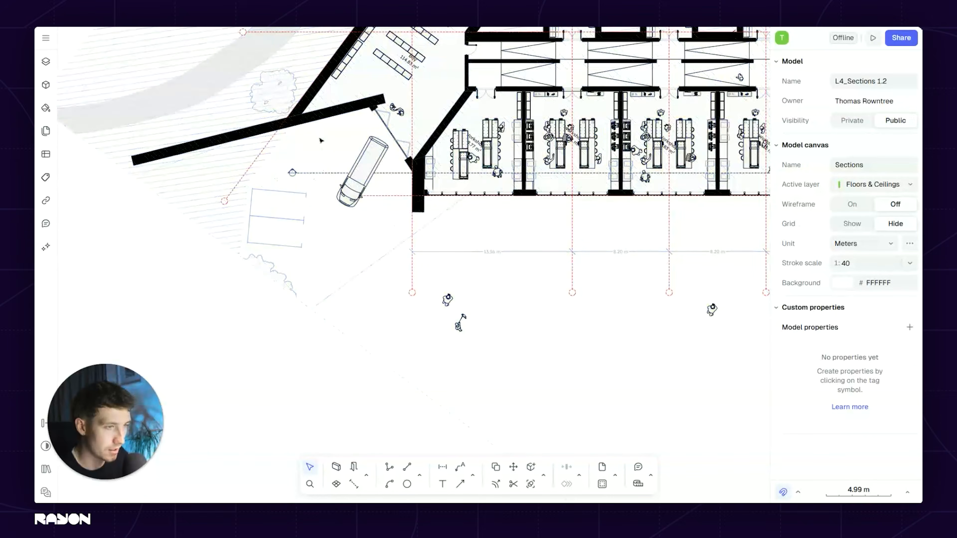
{"action": "scroll", "coordinate": [336, 132], "scroll_direction": "down", "scroll_amount": 4}
{"action": "middle_click_drag", "start_coordinate": [350, 388], "coordinate": [357, 334]}
{"action": "scroll", "coordinate": [357, 334], "scroll_direction": "up", "scroll_amount": 8}
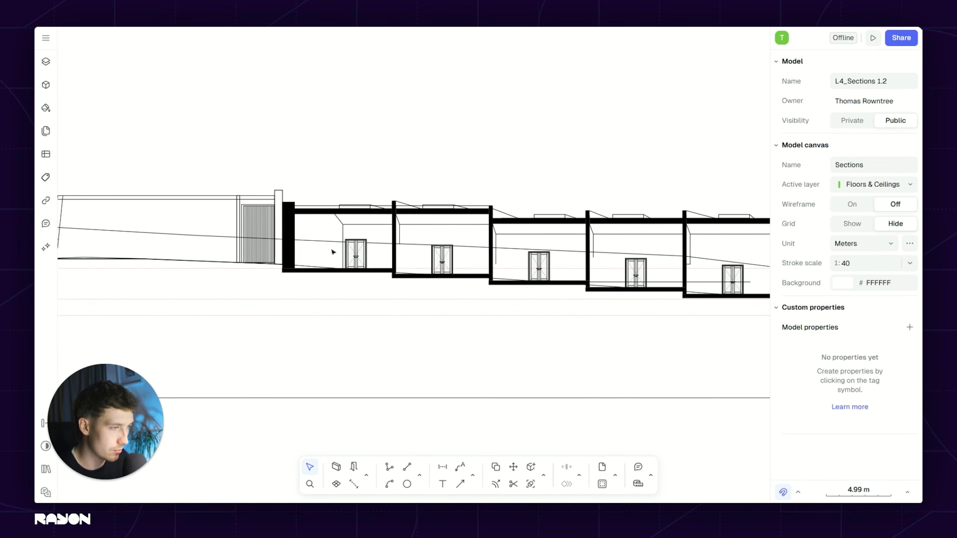
{"action": "middle_click_drag", "start_coordinate": [389, 210], "coordinate": [357, 196]}
{"action": "scroll", "coordinate": [660, 246], "scroll_direction": "down", "scroll_amount": 2}
{"action": "middle_click_drag", "start_coordinate": [666, 246], "coordinate": [395, 235]}
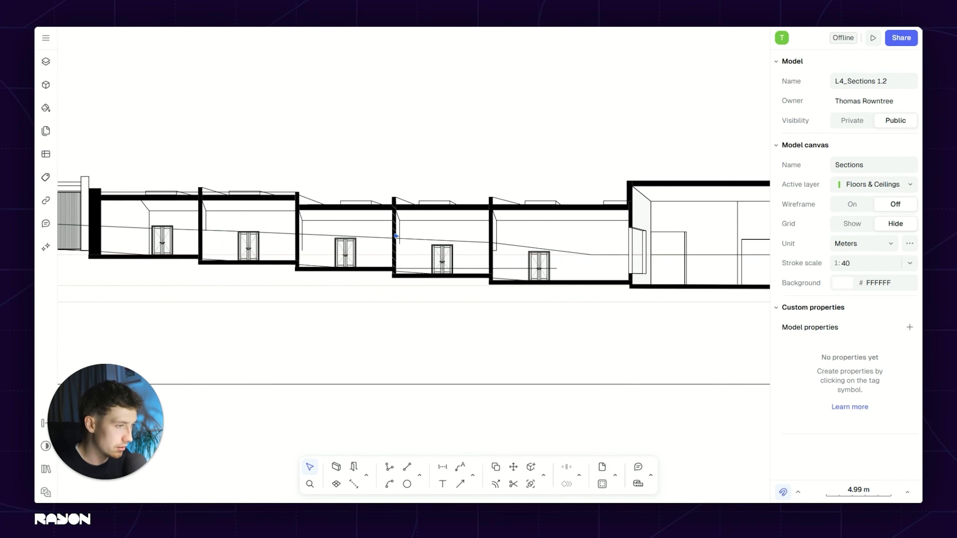
{"action": "scroll", "coordinate": [528, 243], "scroll_direction": "up", "scroll_amount": 1}
{"action": "middle_click_drag", "start_coordinate": [529, 243], "coordinate": [467, 242]}
{"action": "middle_click_drag", "start_coordinate": [550, 242], "coordinate": [472, 241]}
{"action": "scroll", "coordinate": [475, 249], "scroll_direction": "down", "scroll_amount": 1}
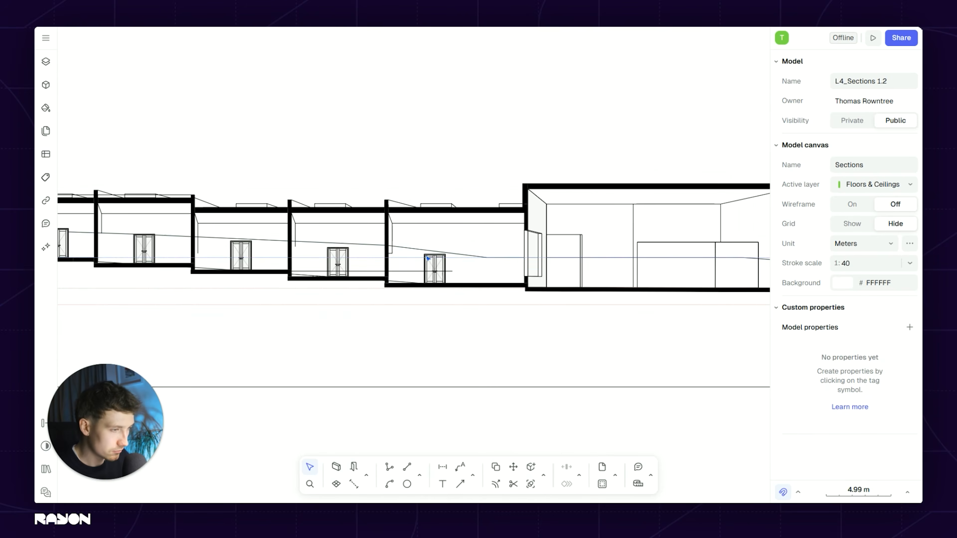
{"action": "middle_click_drag", "start_coordinate": [381, 272], "coordinate": [499, 227]}
{"action": "scroll", "coordinate": [499, 226], "scroll_direction": "down", "scroll_amount": 2}
{"action": "scroll", "coordinate": [607, 261], "scroll_direction": "up", "scroll_amount": 3}
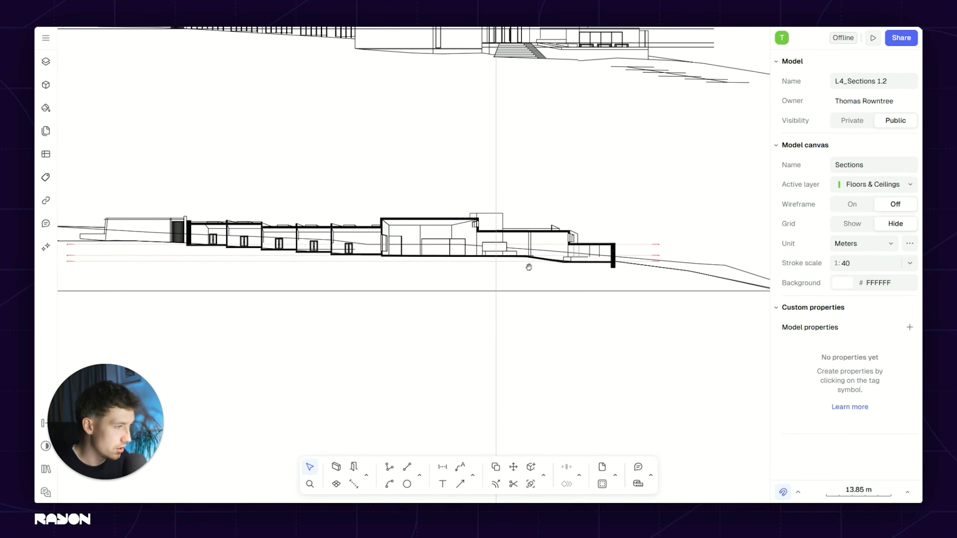
Step: Trim the middle segment of the ground line against the thick end wall
{"action": "left_click", "coordinate": [607, 292]}
{"action": "scroll", "coordinate": [600, 290], "scroll_direction": "down", "scroll_amount": 4}
{"action": "middle_click_drag", "start_coordinate": [600, 289], "coordinate": [711, 270]}
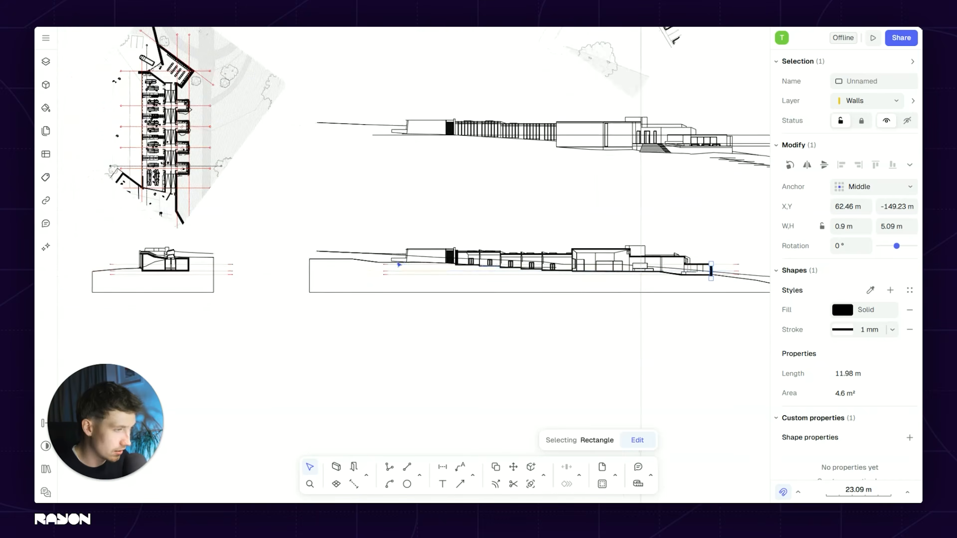
{"action": "scroll", "coordinate": [426, 247], "scroll_direction": "up", "scroll_amount": 4}
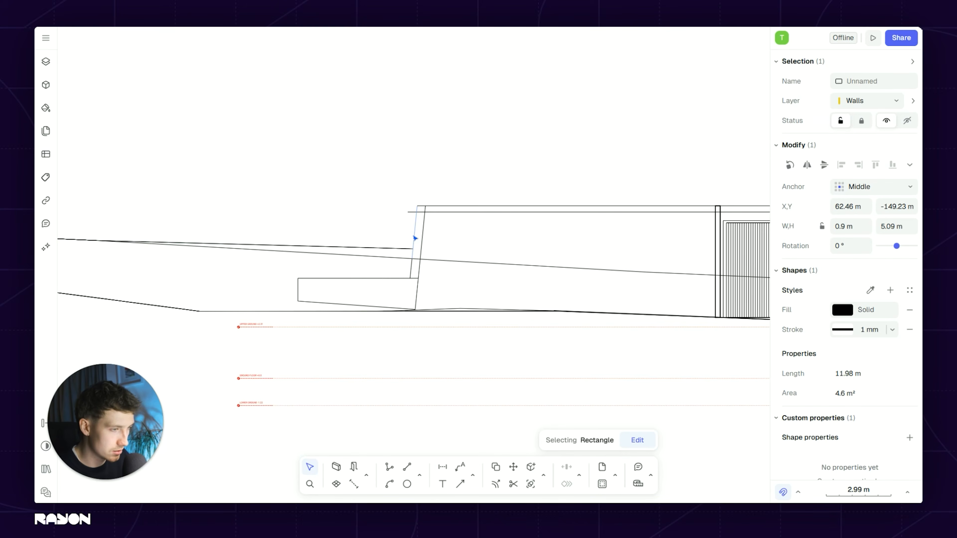
{"action": "left_click", "coordinate": [465, 262], "text": "shift"}
{"action": "key", "text": "x"}
{"action": "left_click", "coordinate": [465, 262]}
{"action": "scroll", "coordinate": [377, 249], "scroll_direction": "down", "scroll_amount": 1}
{"action": "middle_click_drag", "start_coordinate": [536, 252], "coordinate": [443, 251]}
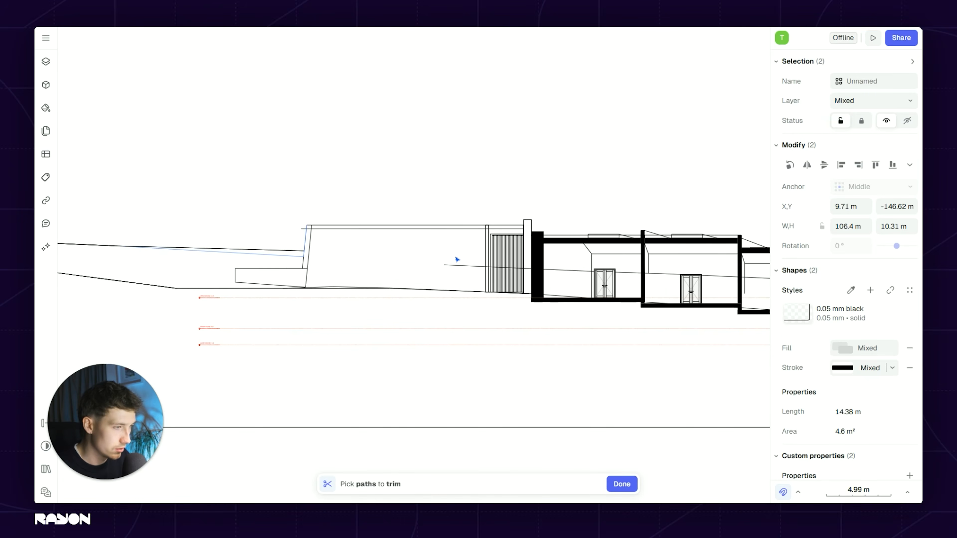
{"action": "scroll", "coordinate": [294, 238], "scroll_direction": "down", "scroll_amount": 1}
{"action": "key", "text": "Escape"}
{"action": "scroll", "coordinate": [339, 173], "scroll_direction": "down", "scroll_amount": 2}
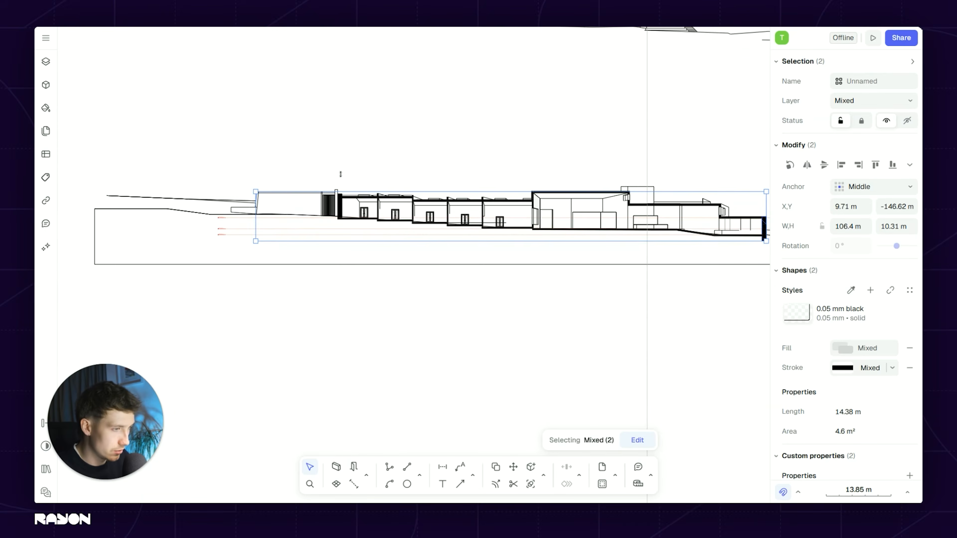
{"action": "key", "text": "Escape"}
Step: Delete the stray roof line running along the top of the stepped section
{"action": "middle_click_drag", "start_coordinate": [593, 215], "coordinate": [507, 251]}
{"action": "scroll", "coordinate": [399, 250], "scroll_direction": "up", "scroll_amount": 2}
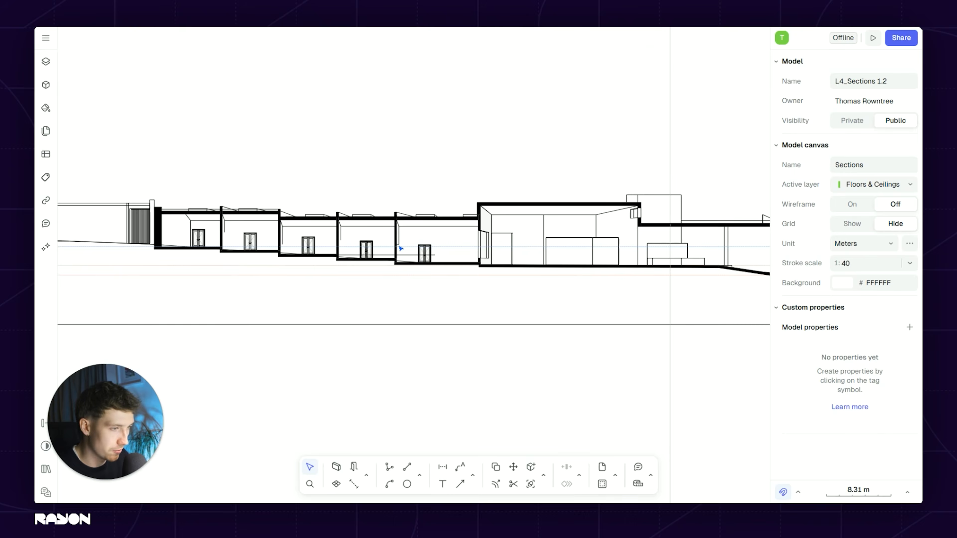
{"action": "scroll", "coordinate": [425, 254], "scroll_direction": "down", "scroll_amount": 2}
{"action": "middle_click_drag", "start_coordinate": [433, 252], "coordinate": [444, 340]}
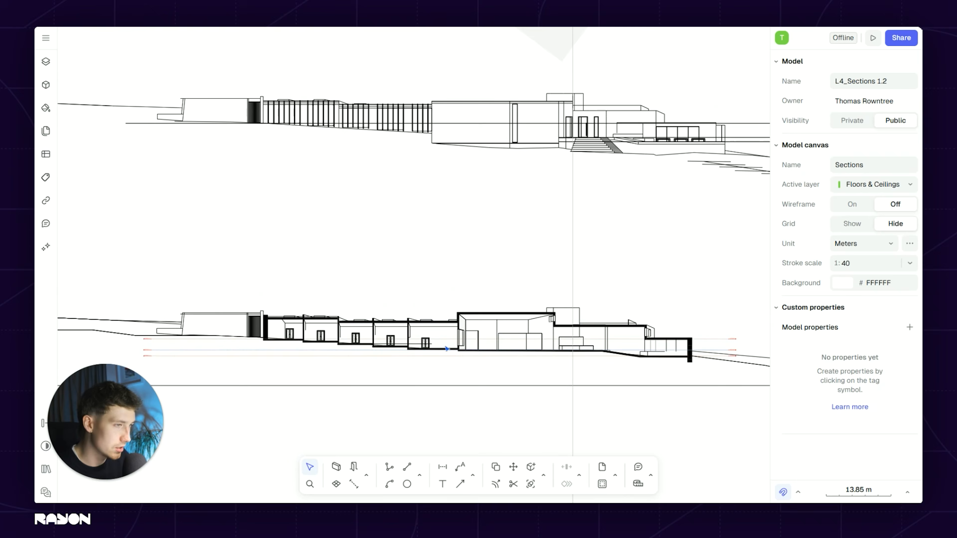
{"action": "scroll", "coordinate": [280, 333], "scroll_direction": "up", "scroll_amount": 2}
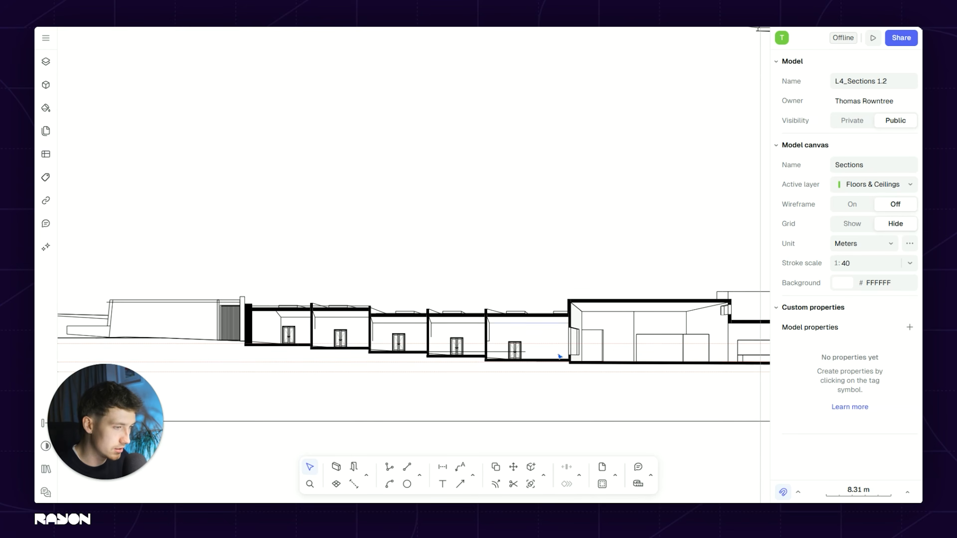
{"action": "middle_click_drag", "start_coordinate": [560, 357], "coordinate": [429, 298]}
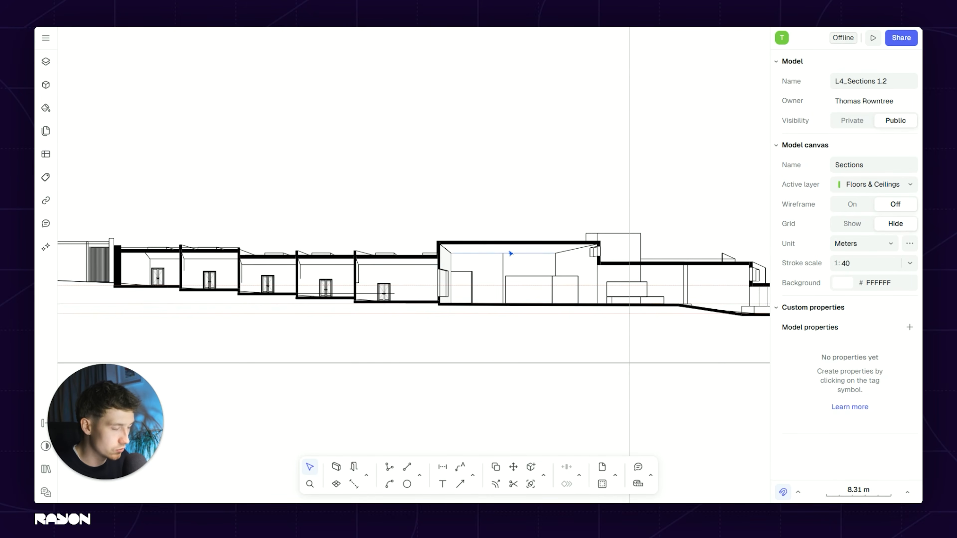
{"action": "scroll", "coordinate": [511, 254], "scroll_direction": "right", "scroll_amount": 8}
{"action": "scroll", "coordinate": [511, 253], "scroll_direction": "down", "scroll_amount": 2}
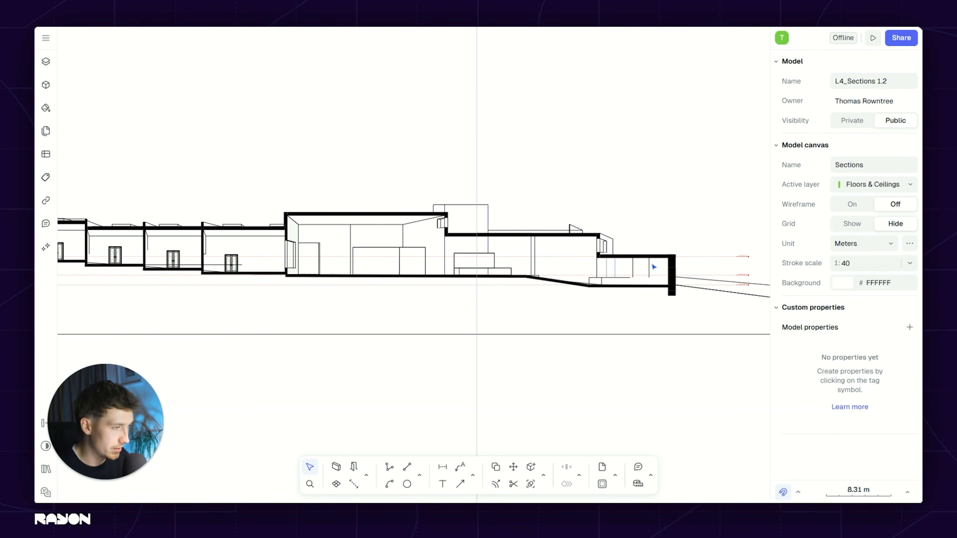
{"action": "middle_click_drag", "start_coordinate": [422, 310], "coordinate": [650, 292]}
{"action": "scroll", "coordinate": [466, 205], "scroll_direction": "up", "scroll_amount": 4}
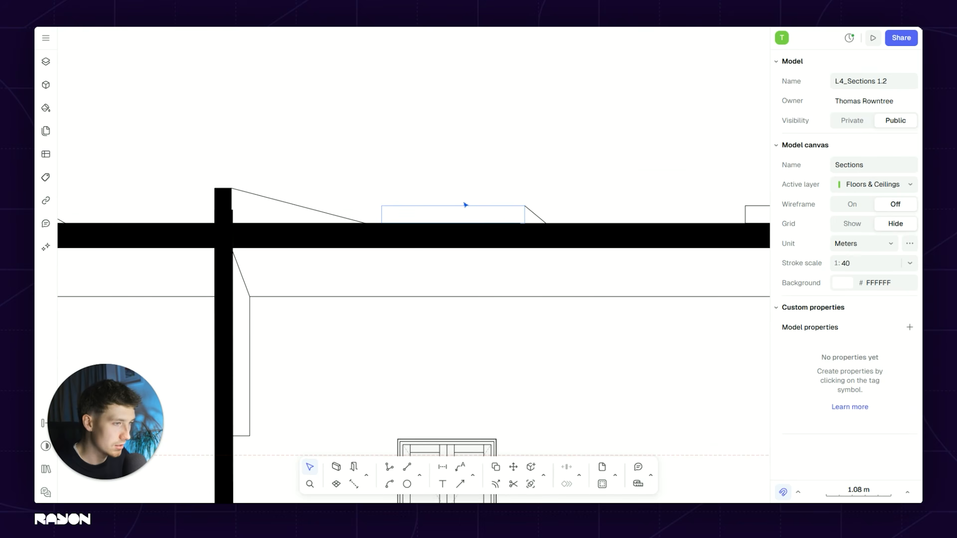
{"action": "scroll", "coordinate": [466, 207], "scroll_direction": "down", "scroll_amount": 2}
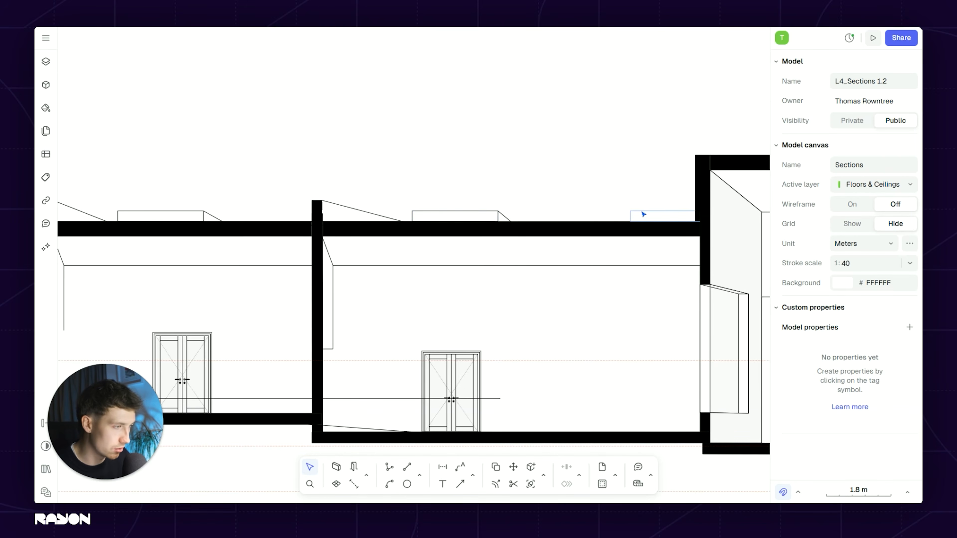
{"action": "scroll", "coordinate": [370, 215], "scroll_direction": "down", "scroll_amount": 2}
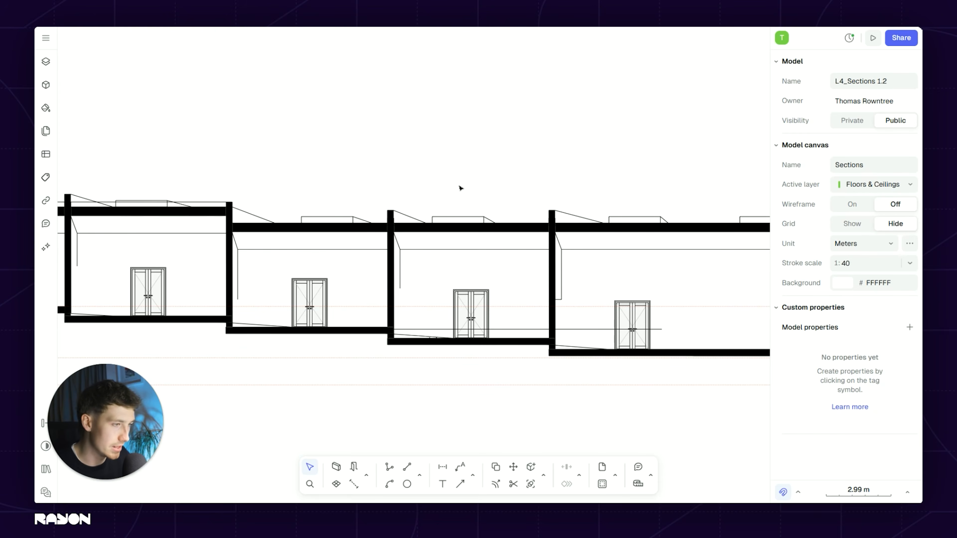
{"action": "scroll", "coordinate": [461, 184], "scroll_direction": "down", "scroll_amount": 2}
{"action": "middle_click_drag", "start_coordinate": [364, 200], "coordinate": [300, 227]}
{"action": "scroll", "coordinate": [298, 227], "scroll_direction": "up", "scroll_amount": 1}
{"action": "scroll", "coordinate": [276, 220], "scroll_direction": "up", "scroll_amount": 2}
{"action": "scroll", "coordinate": [269, 207], "scroll_direction": "up", "scroll_amount": 1}
{"action": "scroll", "coordinate": [341, 213], "scroll_direction": "down", "scroll_amount": 2}
{"action": "middle_click_drag", "start_coordinate": [490, 198], "coordinate": [486, 223]}
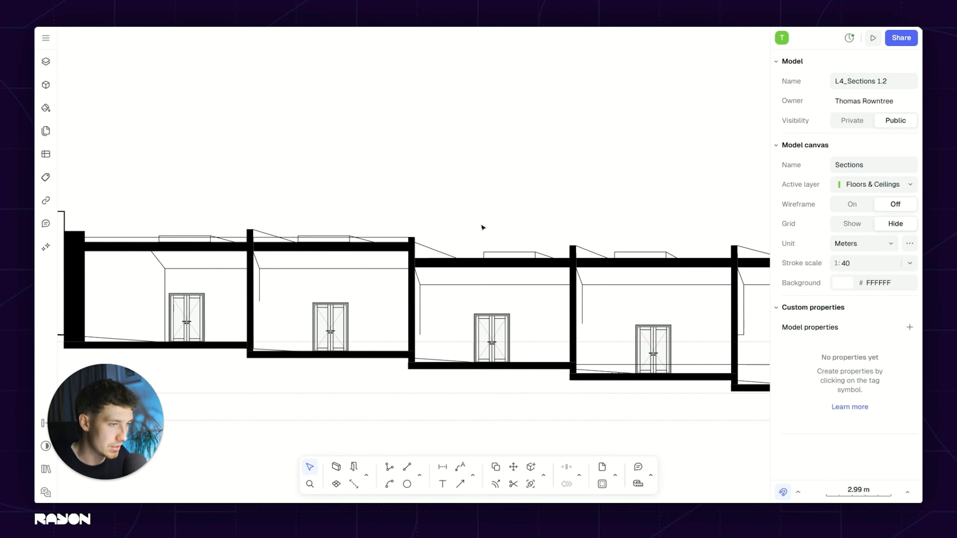
{"action": "left_click", "coordinate": [399, 238]}
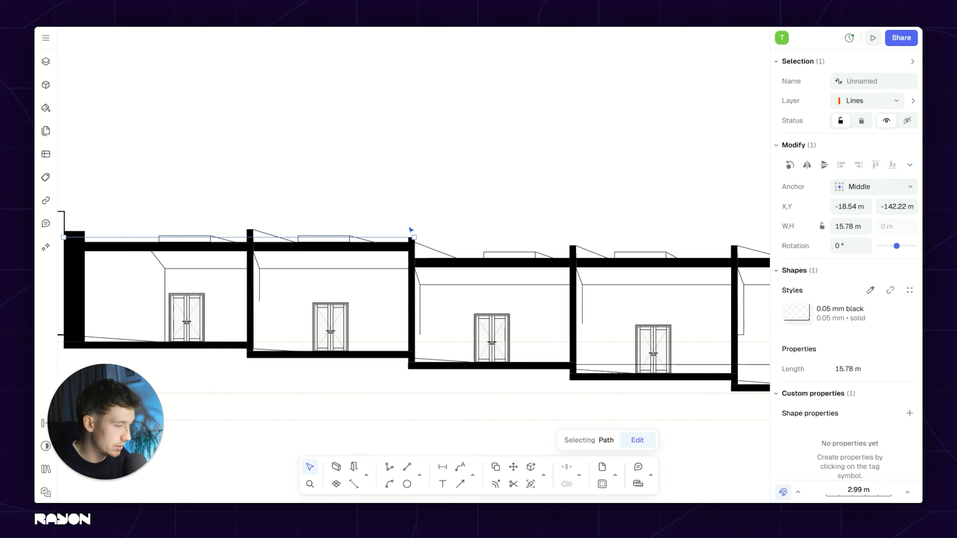
{"action": "key", "text": "Delete"}
{"action": "scroll", "coordinate": [399, 193], "scroll_direction": "down", "scroll_amount": 1}
{"action": "middle_click_drag", "start_coordinate": [411, 186], "coordinate": [485, 131]}
{"action": "middle_click_drag", "start_coordinate": [504, 180], "coordinate": [273, 185]}
{"action": "scroll", "coordinate": [485, 197], "scroll_direction": "down", "scroll_amount": 3}
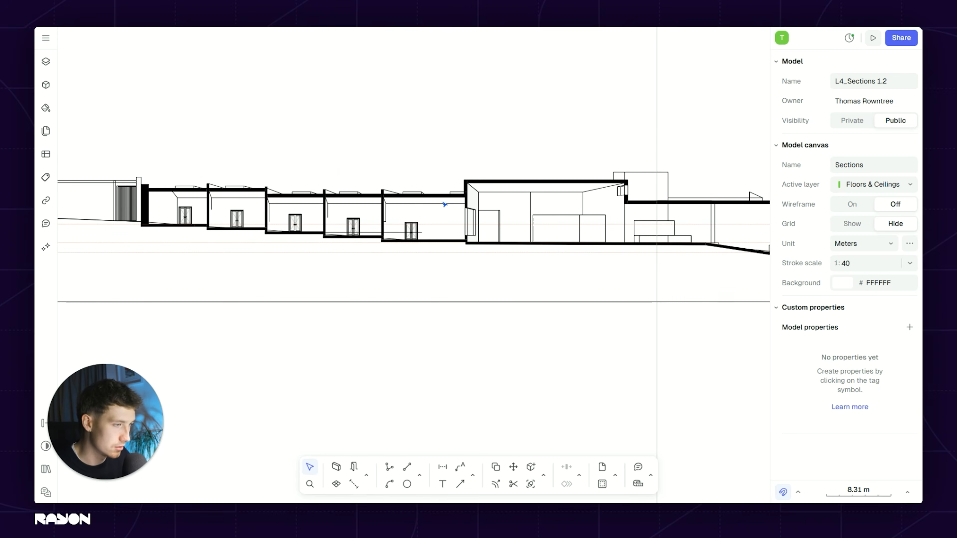
{"action": "scroll", "coordinate": [338, 264], "scroll_direction": "up", "scroll_amount": 5}
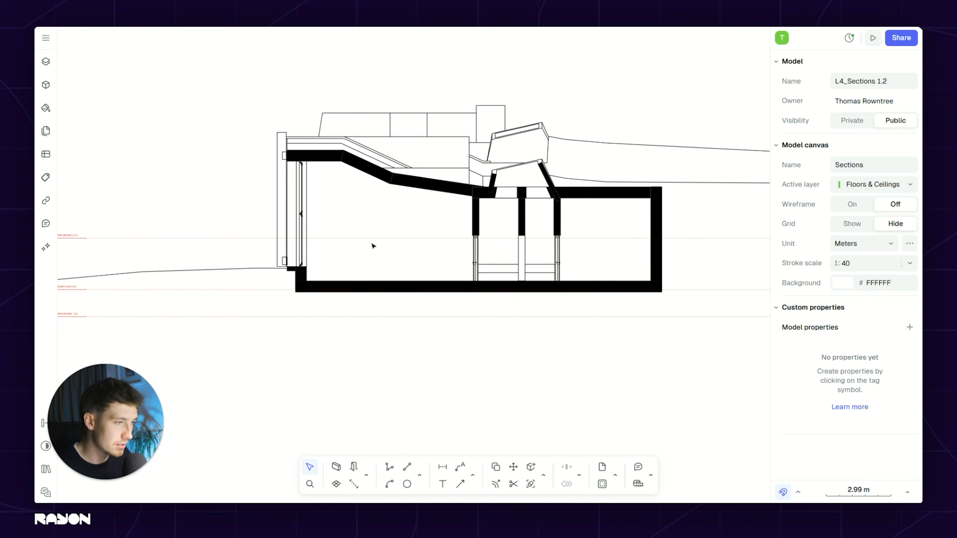
Step: Lock the floor plan view in place from its context menu
{"action": "scroll", "coordinate": [410, 257], "scroll_direction": "down", "scroll_amount": 1}
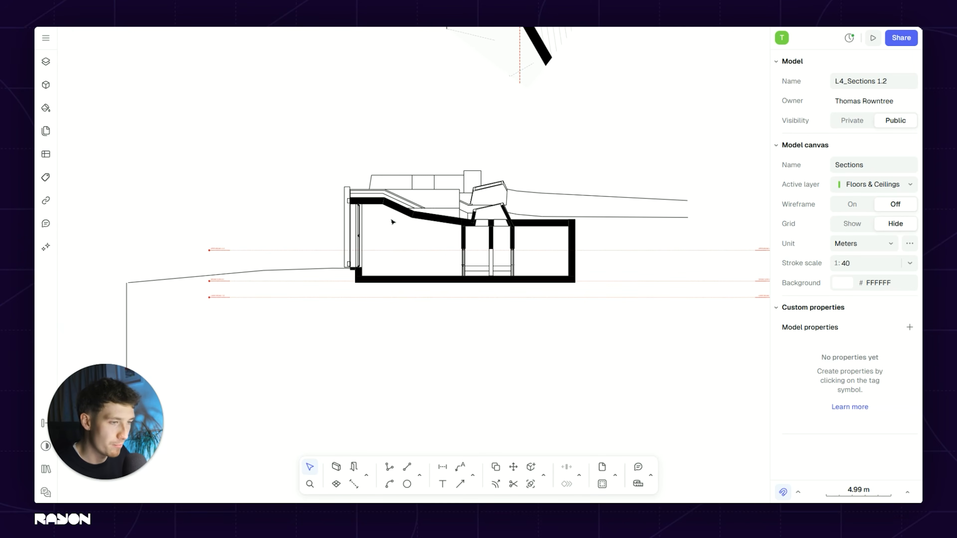
{"action": "scroll", "coordinate": [392, 221], "scroll_direction": "up", "scroll_amount": 5, "text": "ctrl"}
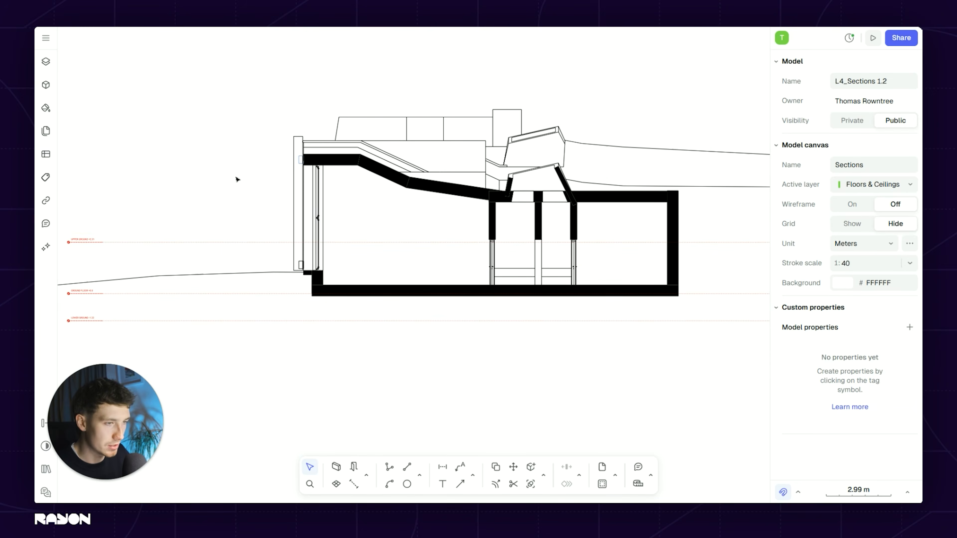
{"action": "middle_click_drag", "start_coordinate": [550, 224], "coordinate": [371, 225]}
{"action": "scroll", "coordinate": [370, 224], "scroll_direction": "down", "scroll_amount": 3}
{"action": "middle_click_drag", "start_coordinate": [520, 258], "coordinate": [554, 370]}
{"action": "scroll", "coordinate": [354, 164], "scroll_direction": "up", "scroll_amount": 1}
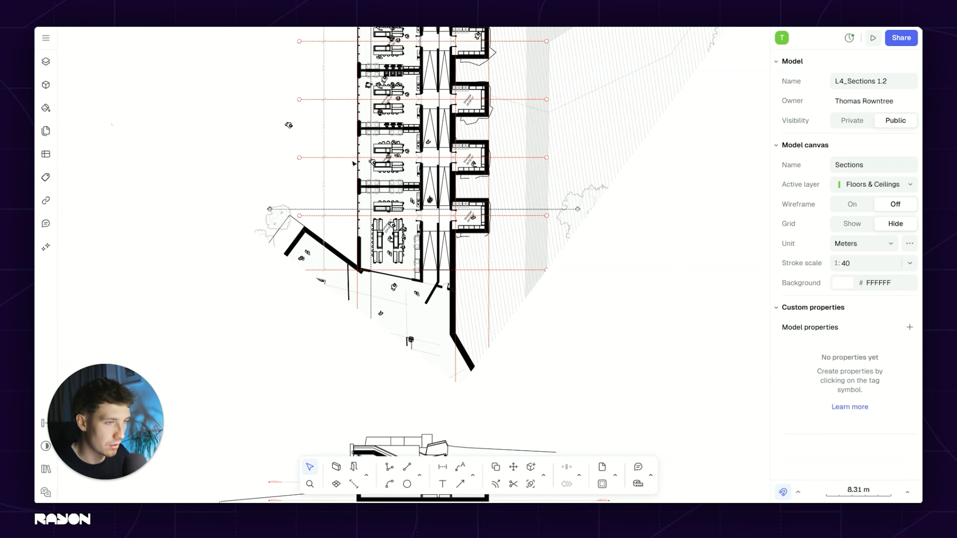
{"action": "scroll", "coordinate": [307, 220], "scroll_direction": "up", "scroll_amount": 2}
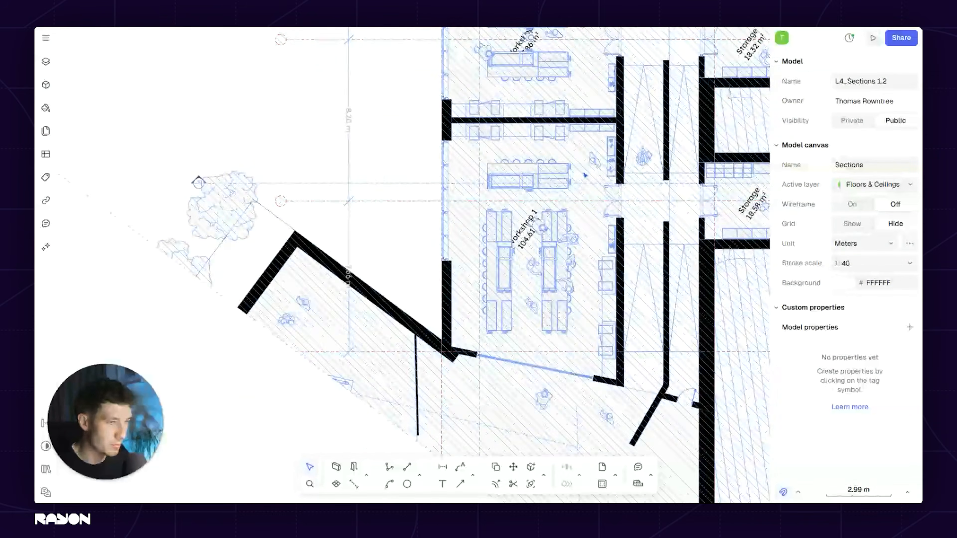
{"action": "scroll", "coordinate": [600, 185], "scroll_direction": "down", "scroll_amount": 2}
{"action": "middle_click_drag", "start_coordinate": [504, 153], "coordinate": [417, 117]}
{"action": "middle_click_drag", "start_coordinate": [542, 445], "coordinate": [477, 328]}
{"action": "scroll", "coordinate": [482, 326], "scroll_direction": "up", "scroll_amount": 2}
{"action": "scroll", "coordinate": [504, 292], "scroll_direction": "up", "scroll_amount": 1}
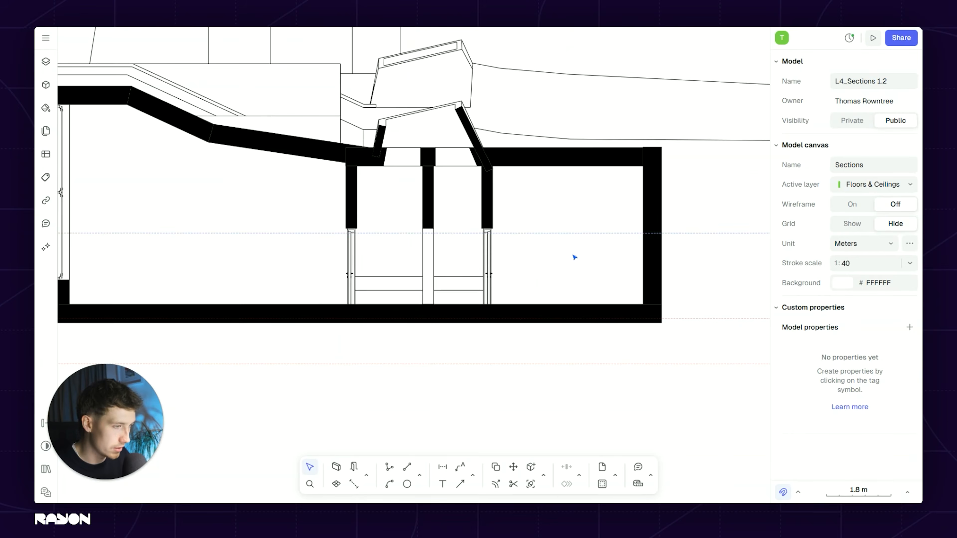
{"action": "scroll", "coordinate": [549, 229], "scroll_direction": "down", "scroll_amount": 3}
{"action": "middle_click_drag", "start_coordinate": [555, 163], "coordinate": [536, 399]}
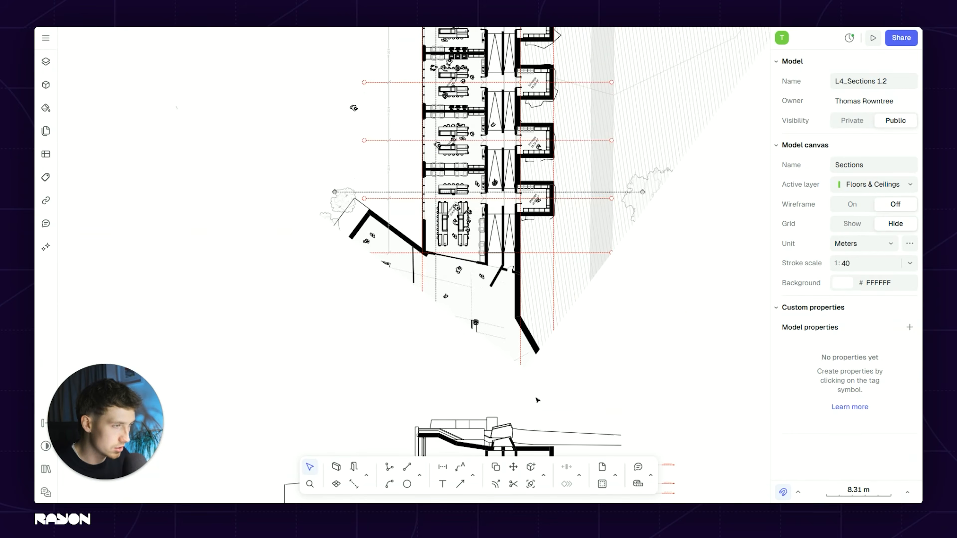
{"action": "left_click", "coordinate": [570, 272]}
{"action": "right_click", "coordinate": [572, 274]}
{"action": "left_click", "coordinate": [608, 449]}
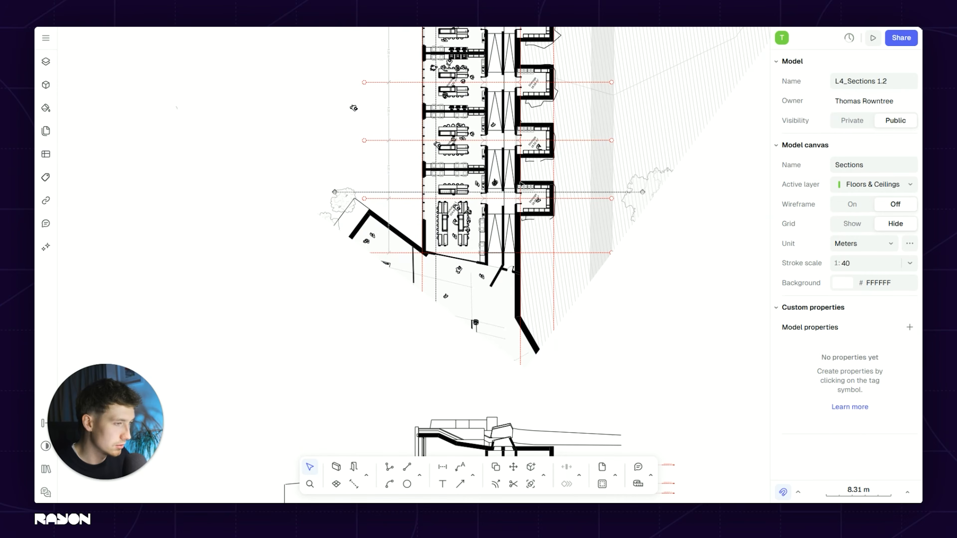
Step: Zoom and pan over the section to check the roof slabs, walled bays and doors
{"action": "scroll", "coordinate": [559, 310], "scroll_direction": "down", "scroll_amount": 3}
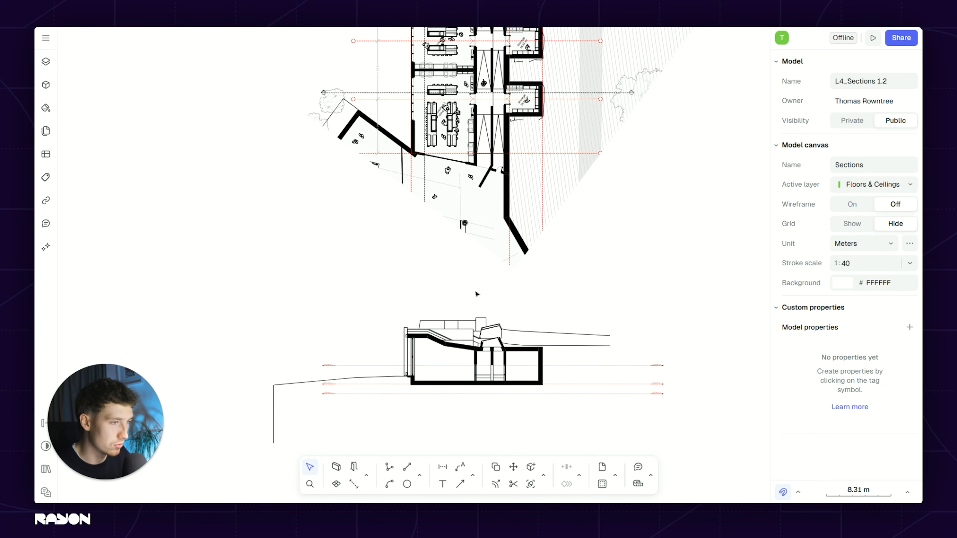
{"action": "scroll", "coordinate": [476, 294], "scroll_direction": "up", "scroll_amount": 1}
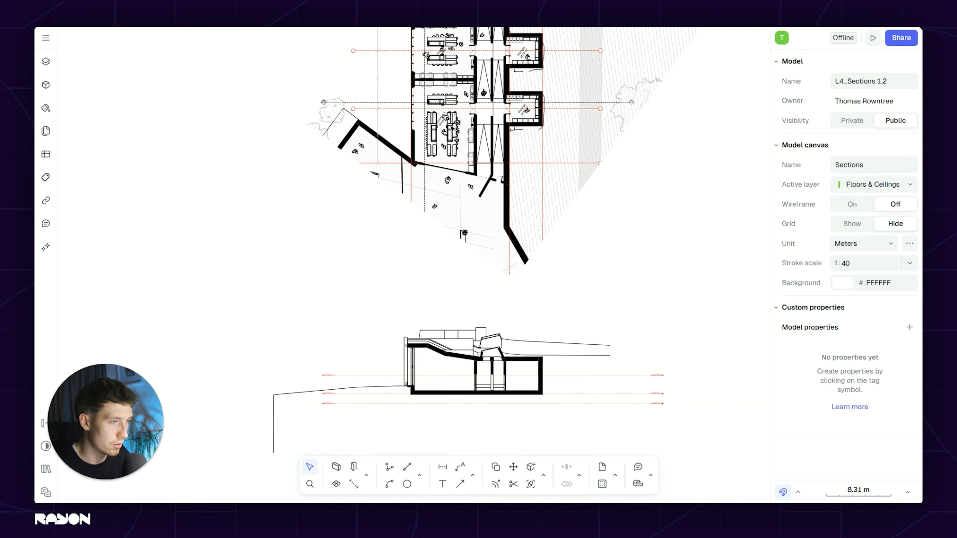
{"action": "scroll", "coordinate": [419, 396], "scroll_direction": "up", "scroll_amount": 3, "text": "ctrl"}
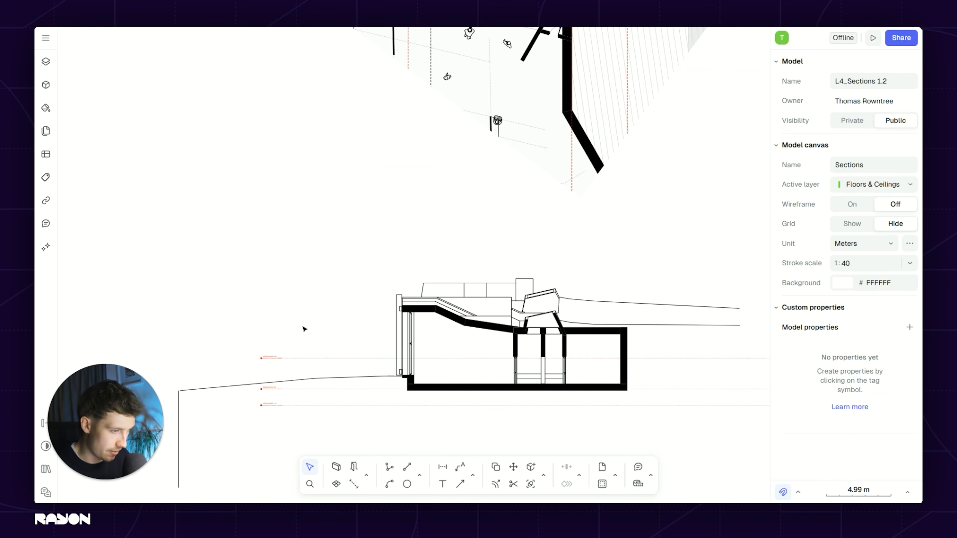
{"action": "scroll", "coordinate": [472, 368], "scroll_direction": "up", "scroll_amount": 3, "text": "ctrl"}
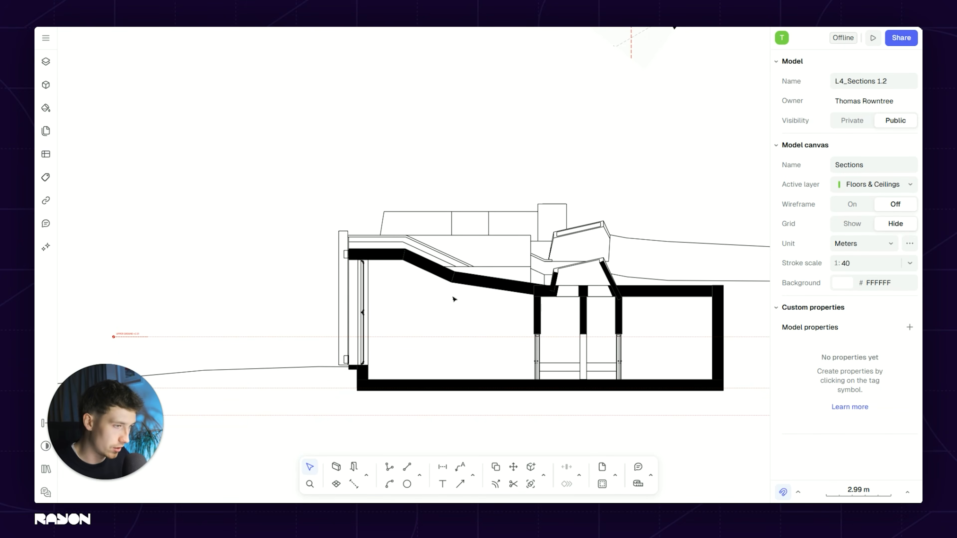
{"action": "middle_click_drag", "start_coordinate": [433, 331], "coordinate": [398, 277]}
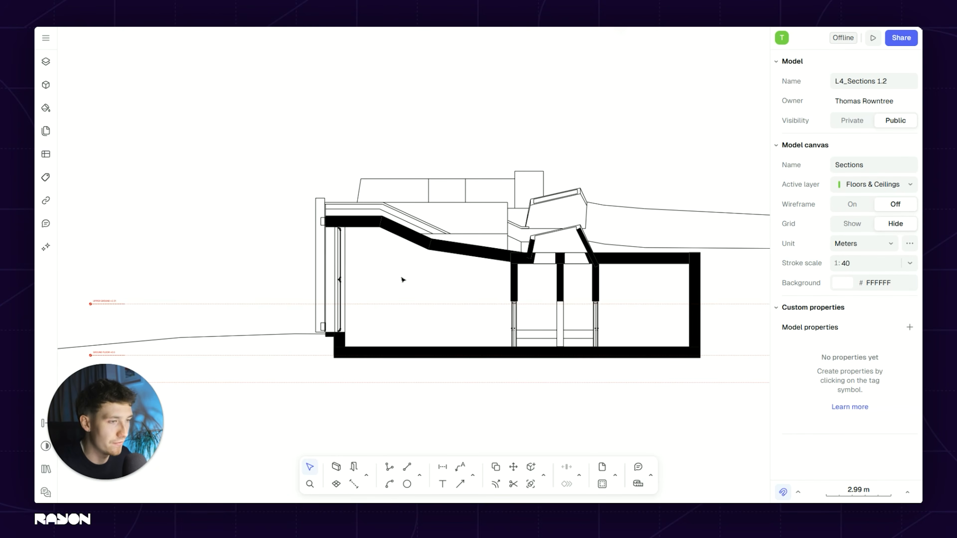
{"action": "scroll", "coordinate": [291, 280], "scroll_direction": "up", "scroll_amount": 3, "text": "ctrl"}
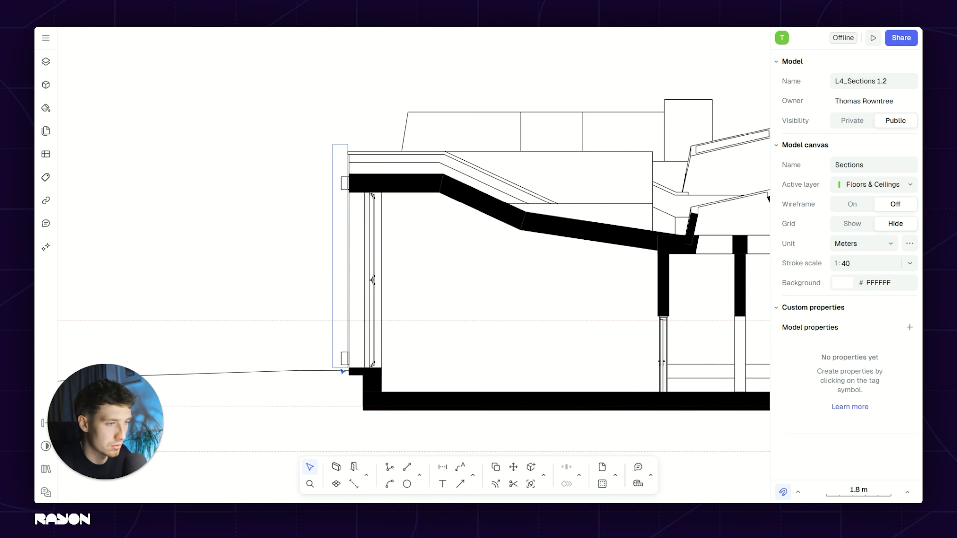
{"action": "scroll", "coordinate": [370, 278], "scroll_direction": "up", "scroll_amount": 3, "text": "ctrl"}
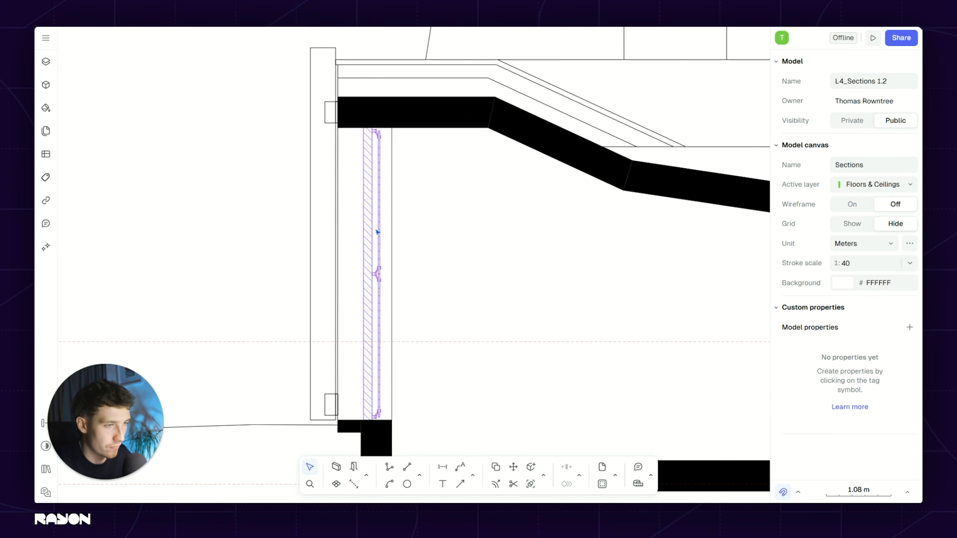
{"action": "scroll", "coordinate": [377, 232], "scroll_direction": "down", "scroll_amount": 10, "text": "ctrl"}
{"action": "scroll", "coordinate": [476, 162], "scroll_direction": "up", "scroll_amount": 5}
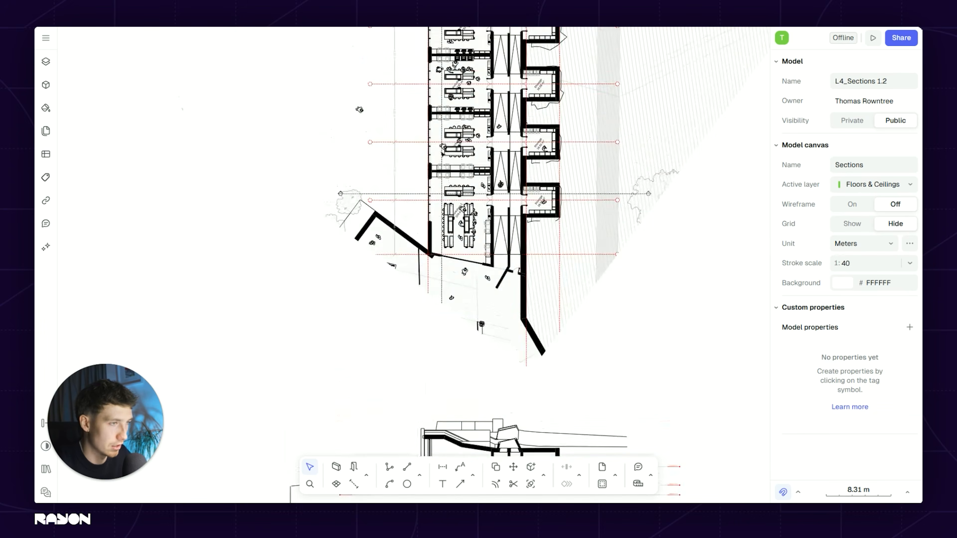
{"action": "scroll", "coordinate": [449, 283], "scroll_direction": "down", "scroll_amount": 3}
{"action": "scroll", "coordinate": [460, 228], "scroll_direction": "up", "scroll_amount": 5, "text": "ctrl"}
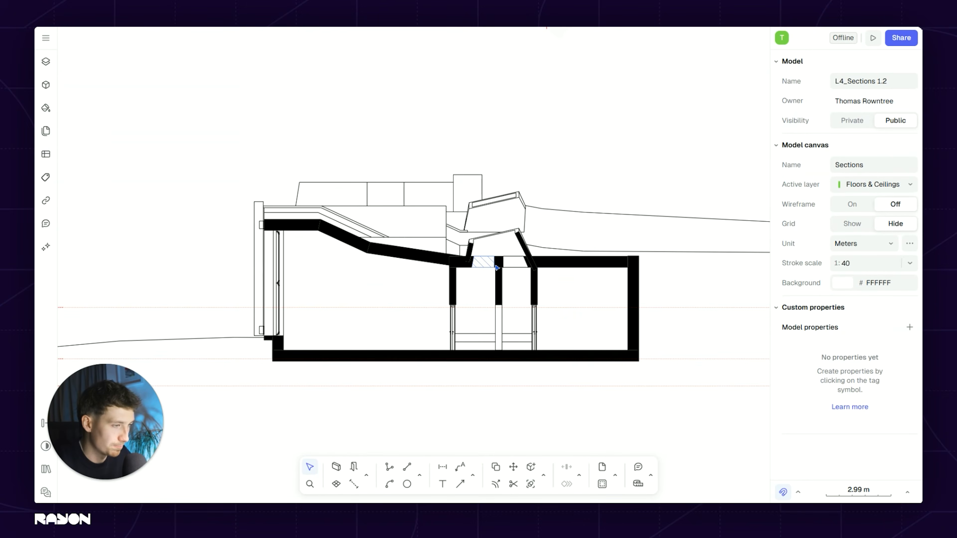
{"action": "scroll", "coordinate": [421, 286], "scroll_direction": "down", "scroll_amount": 2}
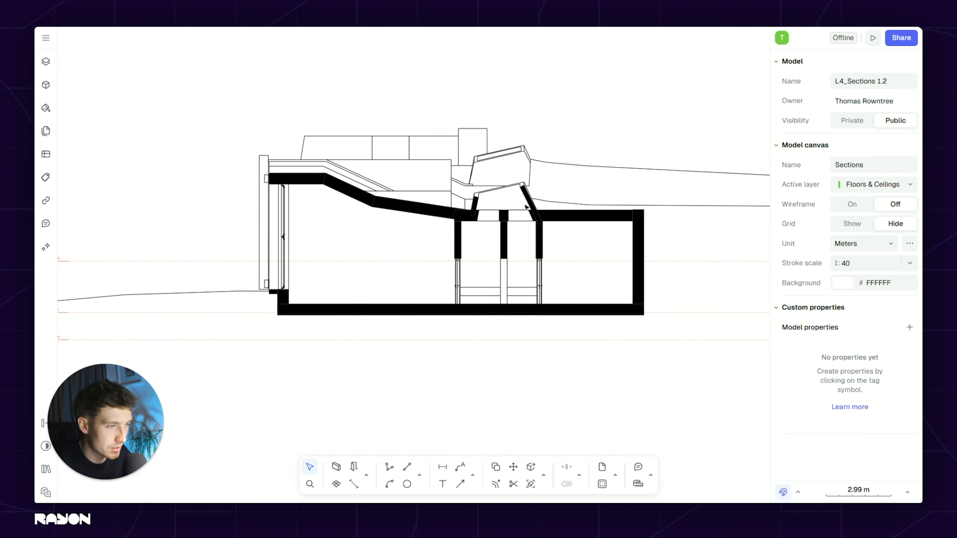
{"action": "scroll", "coordinate": [503, 224], "scroll_direction": "up", "scroll_amount": 2, "text": "ctrl"}
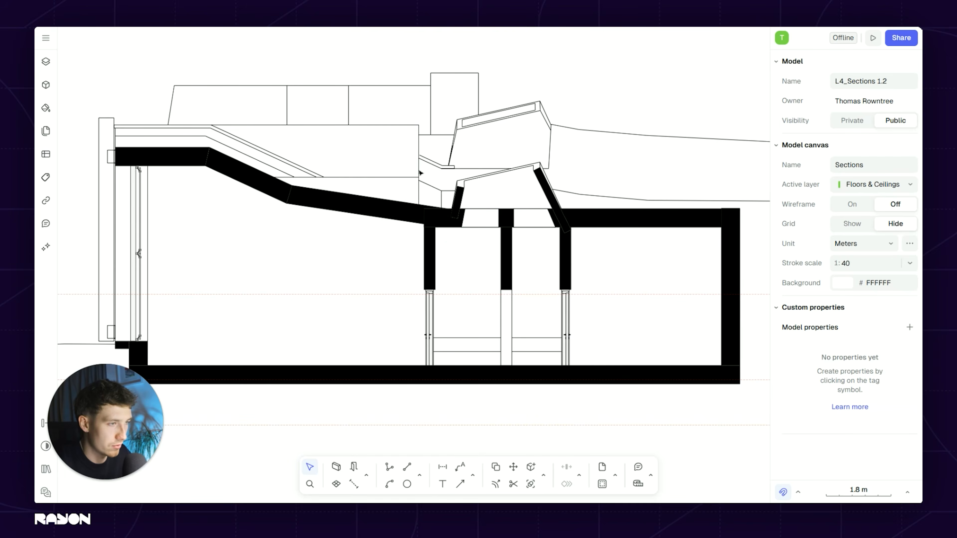
{"action": "scroll", "coordinate": [462, 260], "scroll_direction": "down", "scroll_amount": 4, "text": "ctrl"}
{"action": "scroll", "coordinate": [462, 261], "scroll_direction": "down", "scroll_amount": 1}
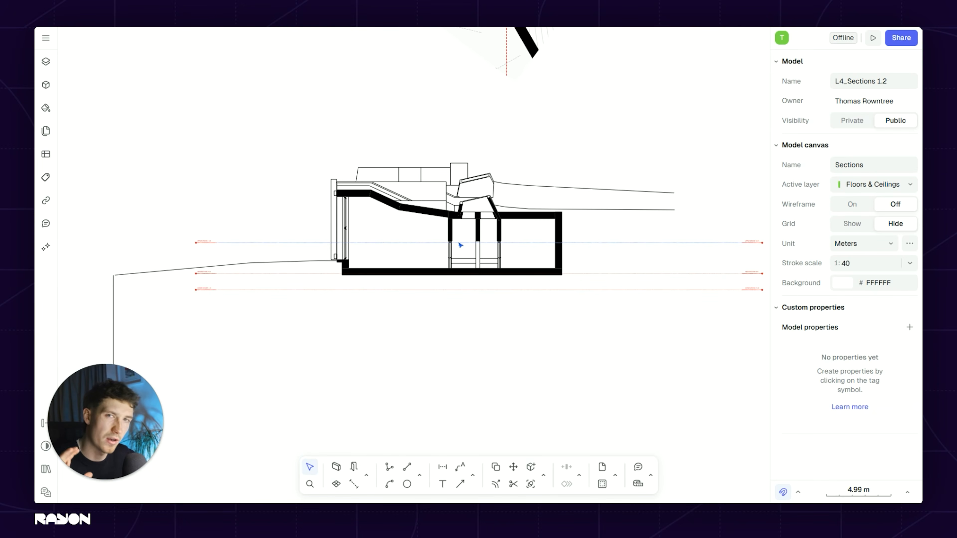
{"action": "scroll", "coordinate": [469, 229], "scroll_direction": "up", "scroll_amount": 2, "text": "ctrl"}
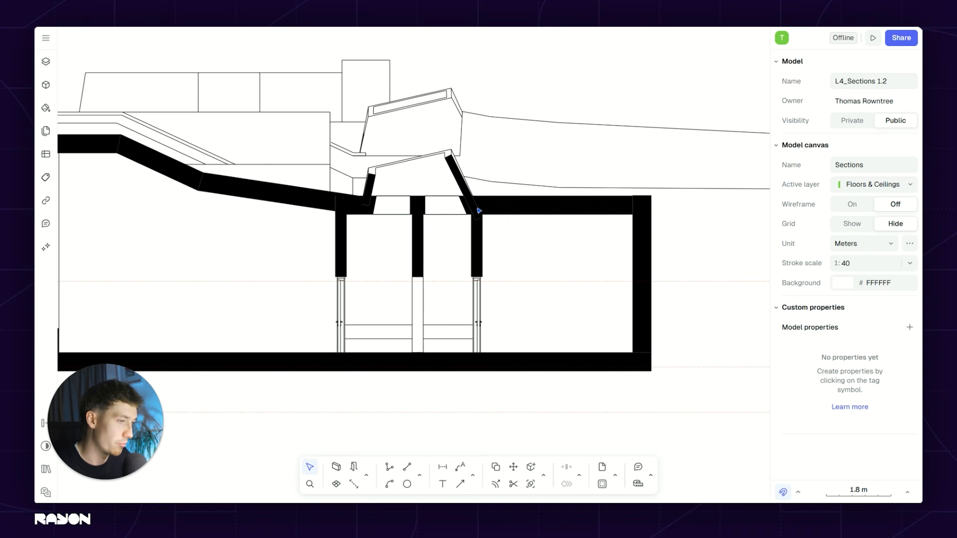
{"action": "scroll", "coordinate": [627, 211], "scroll_direction": "down", "scroll_amount": 2, "text": "ctrl"}
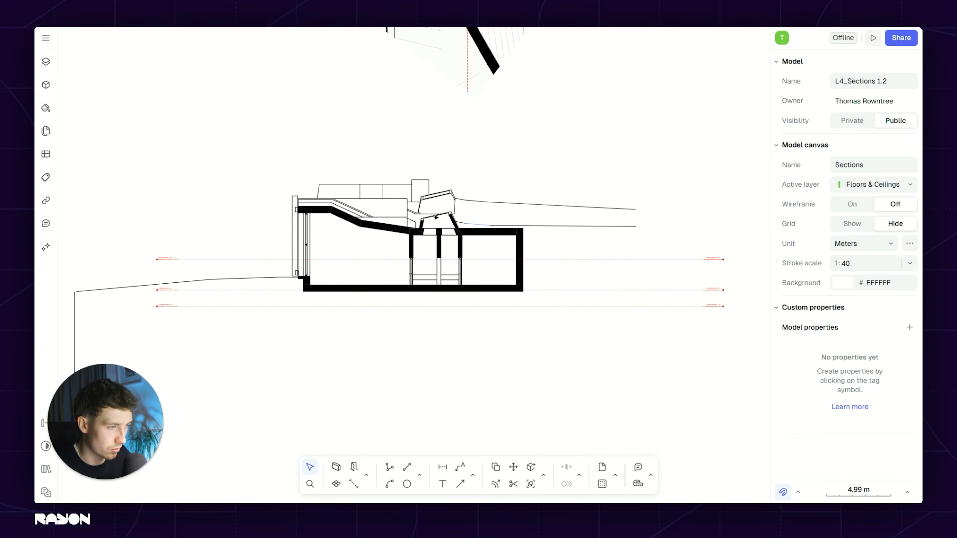
{"action": "scroll", "coordinate": [605, 246], "scroll_direction": "left", "scroll_amount": 3}
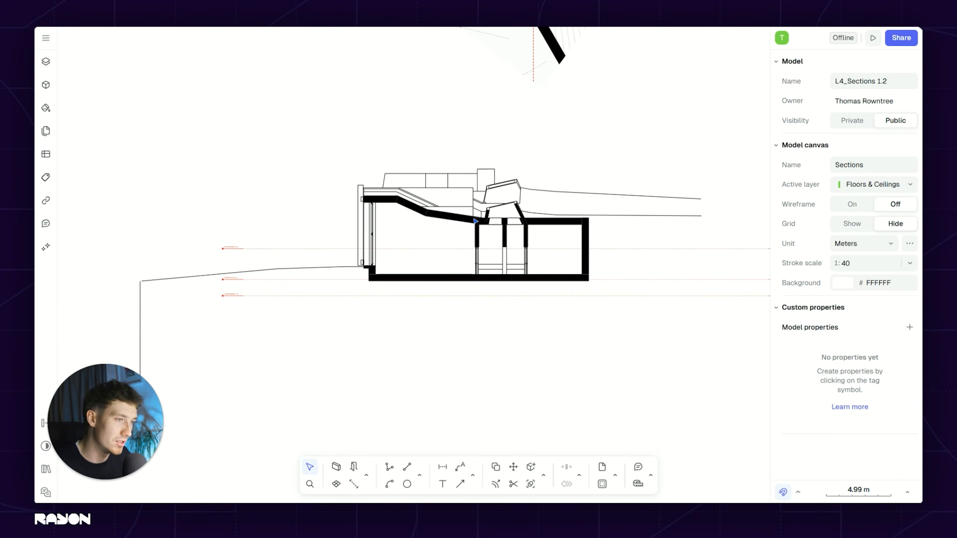
{"action": "scroll", "coordinate": [476, 221], "scroll_direction": "right", "scroll_amount": 3}
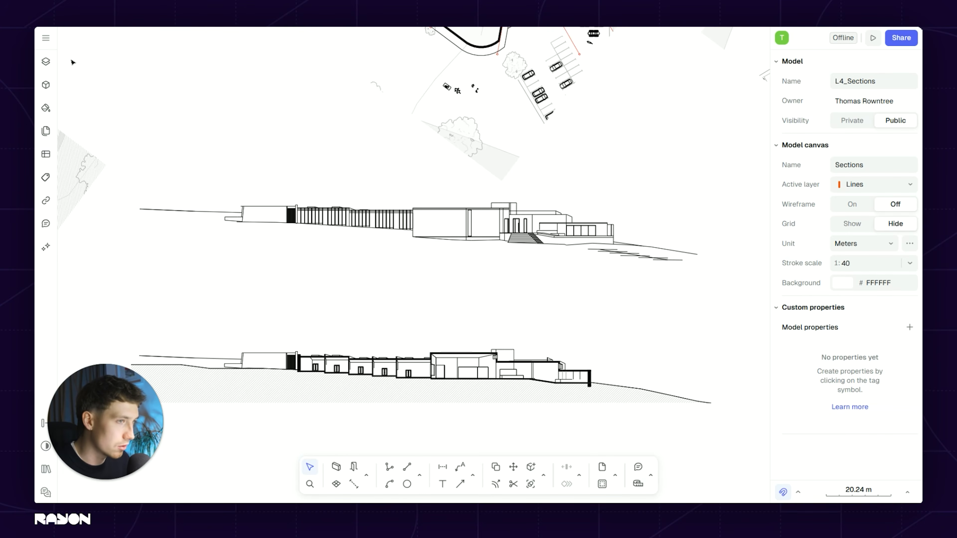
Step: Switch from the Sections canvas to the Plan canvas in the Layers panel
{"action": "left_click", "coordinate": [46, 63]}
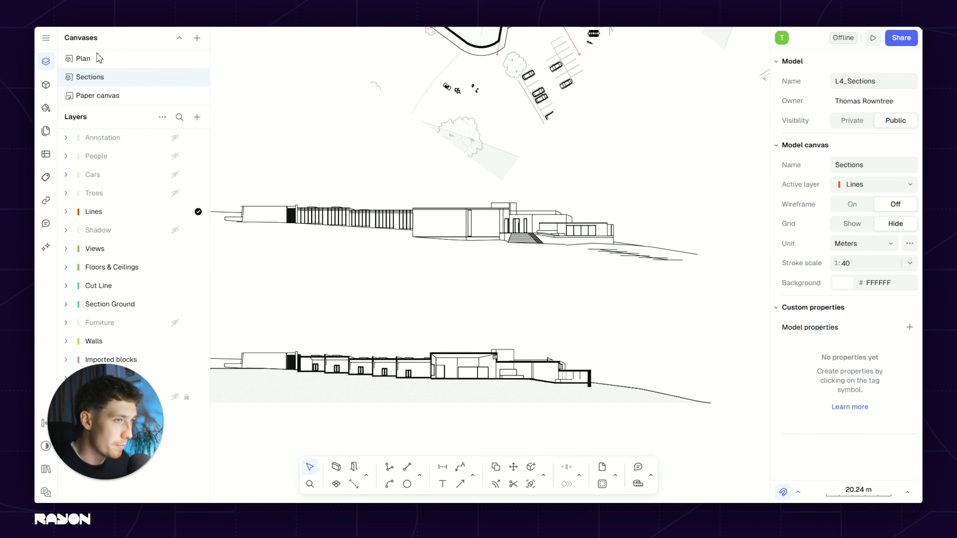
{"action": "left_click", "coordinate": [111, 64]}
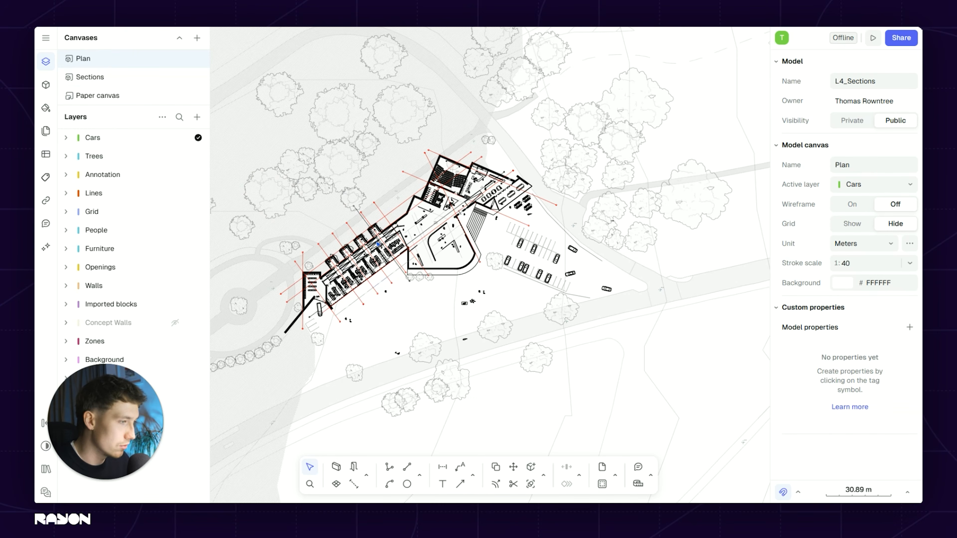
{"action": "scroll", "coordinate": [346, 292], "scroll_direction": "up", "scroll_amount": 10}
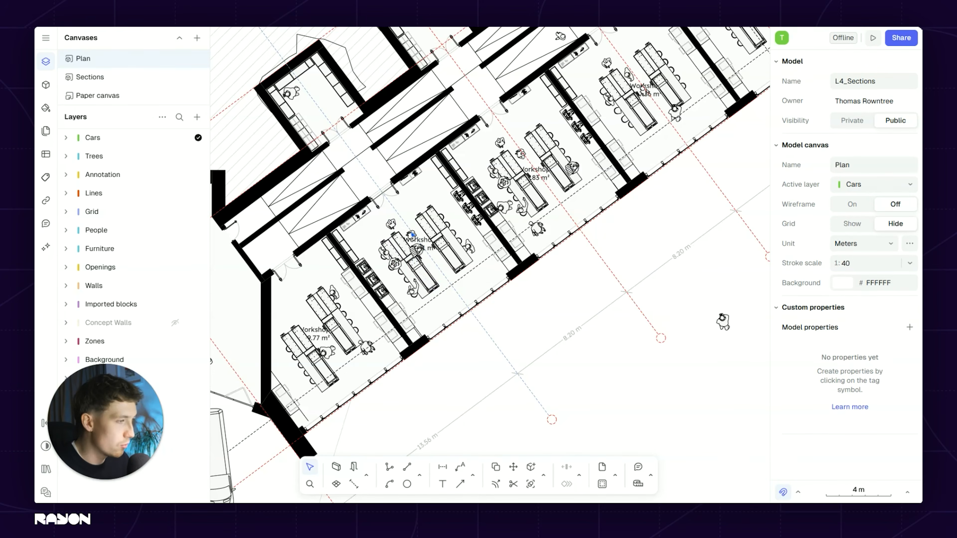
Step: Select the Workshop 4 zone with its woodworking stations and benches in the plan
{"action": "scroll", "coordinate": [413, 233], "scroll_direction": "up", "scroll_amount": 3}
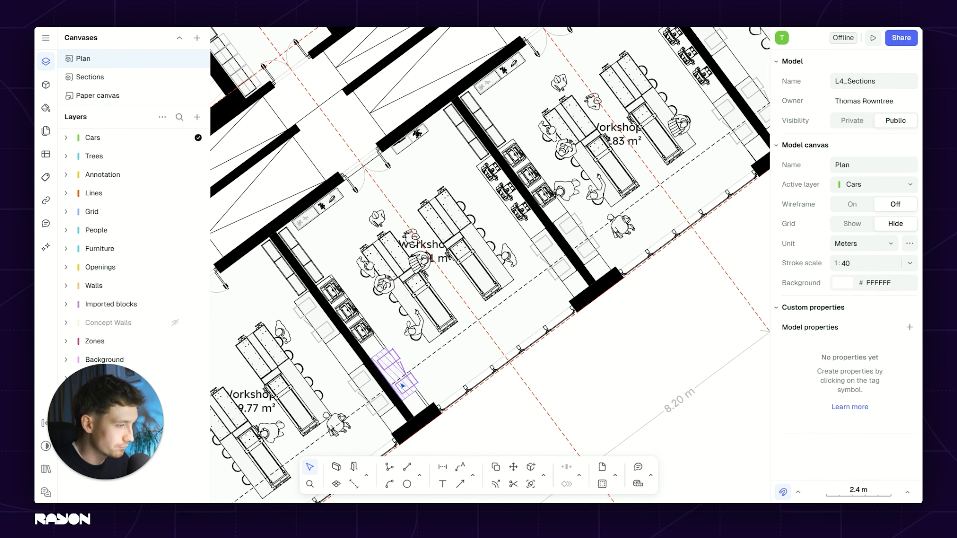
{"action": "scroll", "coordinate": [402, 387], "scroll_direction": "up", "scroll_amount": 2}
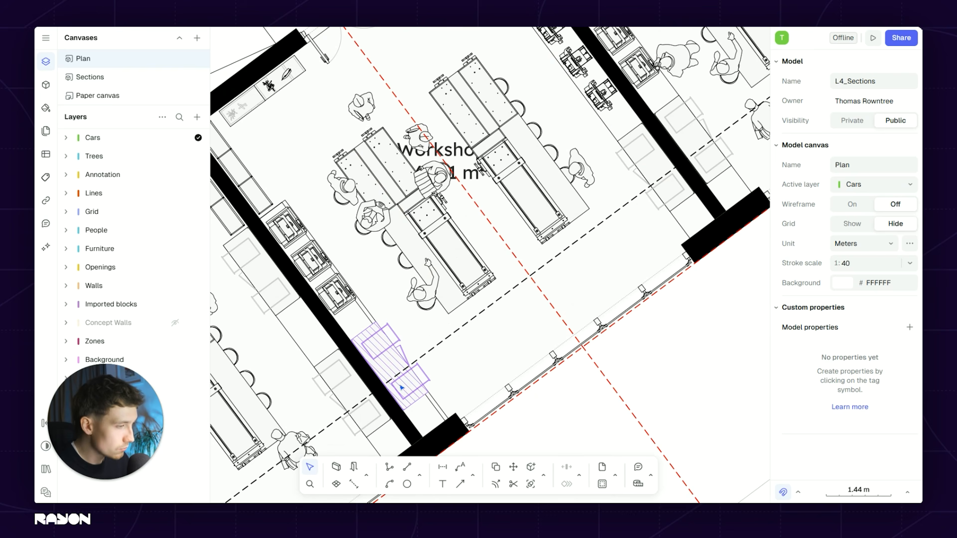
{"action": "left_click", "coordinate": [644, 153]}
{"action": "left_click", "coordinate": [602, 84], "text": "shift"}
{"action": "left_click", "coordinate": [563, 54], "text": "shift"}
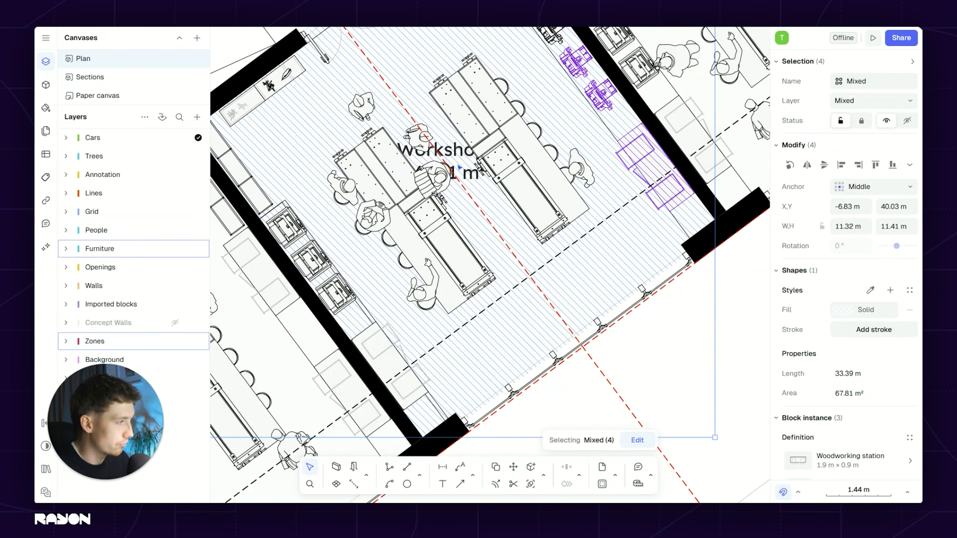
{"action": "left_click", "coordinate": [506, 160], "text": "shift"}
{"action": "left_click", "coordinate": [490, 111], "text": "shift"}
{"action": "left_click", "coordinate": [468, 117], "text": "shift"}
{"action": "left_click", "coordinate": [381, 152], "text": "shift"}
{"action": "left_click", "coordinate": [358, 167], "text": "shift"}
Step: Add the workshop's chairs, seated people and standing person to the selection
{"action": "left_click", "coordinate": [438, 238], "text": "shift"}
{"action": "left_click", "coordinate": [385, 241], "text": "shift"}
{"action": "left_click", "coordinate": [402, 260], "text": "shift"}
{"action": "left_click", "coordinate": [418, 293], "text": "shift"}
{"action": "left_click", "coordinate": [581, 171], "text": "shift"}
{"action": "left_click", "coordinate": [580, 171], "text": "shift"}
{"action": "left_click", "coordinate": [557, 158], "text": "shift"}
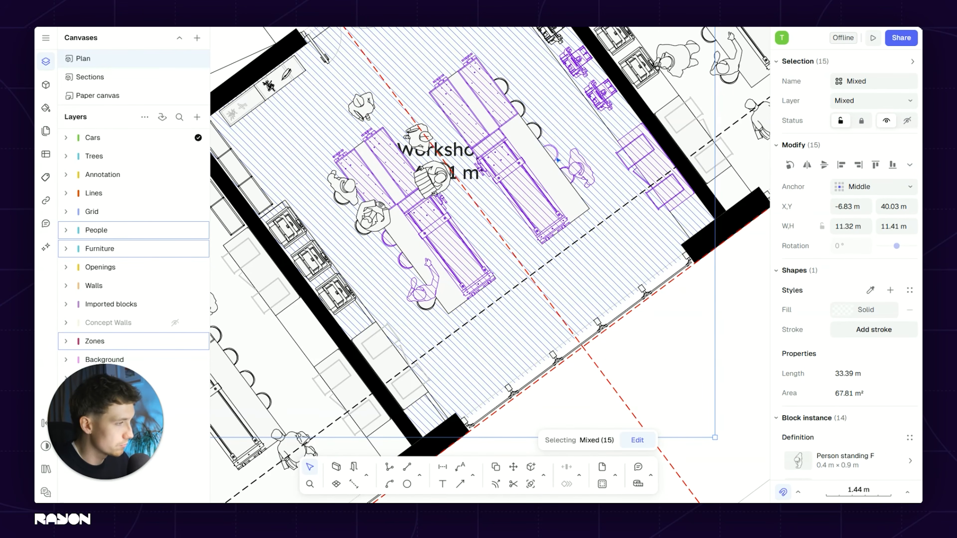
Step: Add the wall bookcases and top bookcase, then bring the copy into the Sections canvas
{"action": "left_click", "coordinate": [287, 79], "text": "shift"}
{"action": "left_click", "coordinate": [245, 101], "text": "shift"}
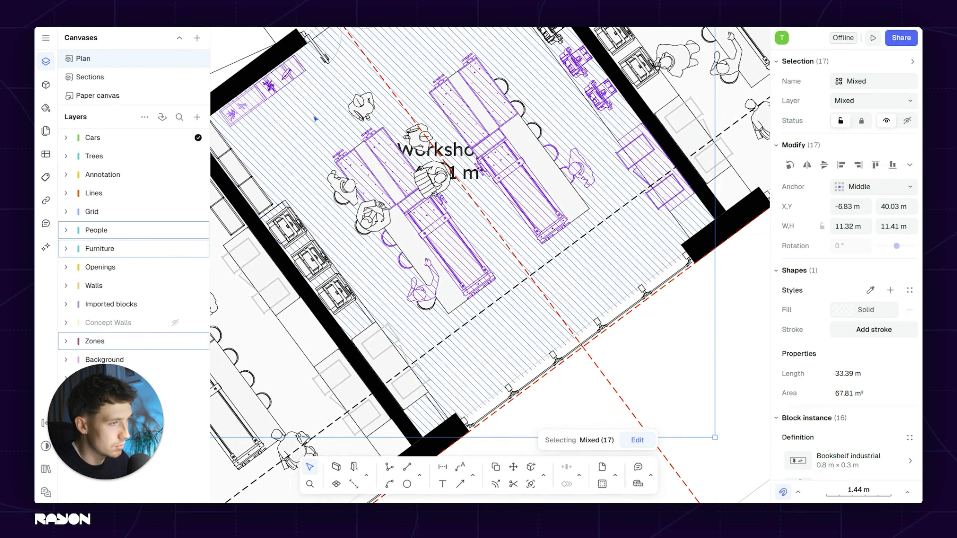
{"action": "left_click", "coordinate": [269, 86], "text": "shift"}
{"action": "scroll", "coordinate": [419, 310], "scroll_direction": "down", "scroll_amount": 4}
{"action": "left_click", "coordinate": [422, 127], "text": "shift"}
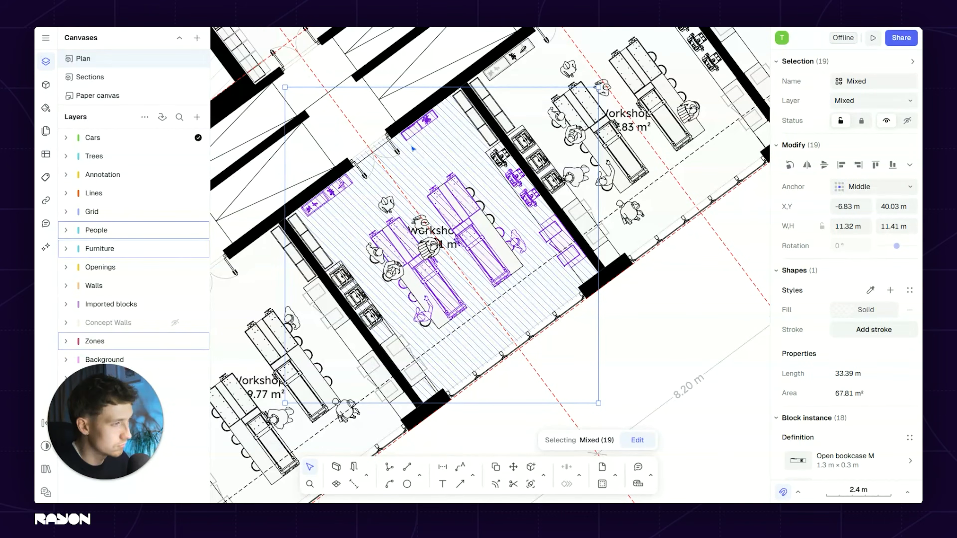
{"action": "left_click", "coordinate": [115, 78]}
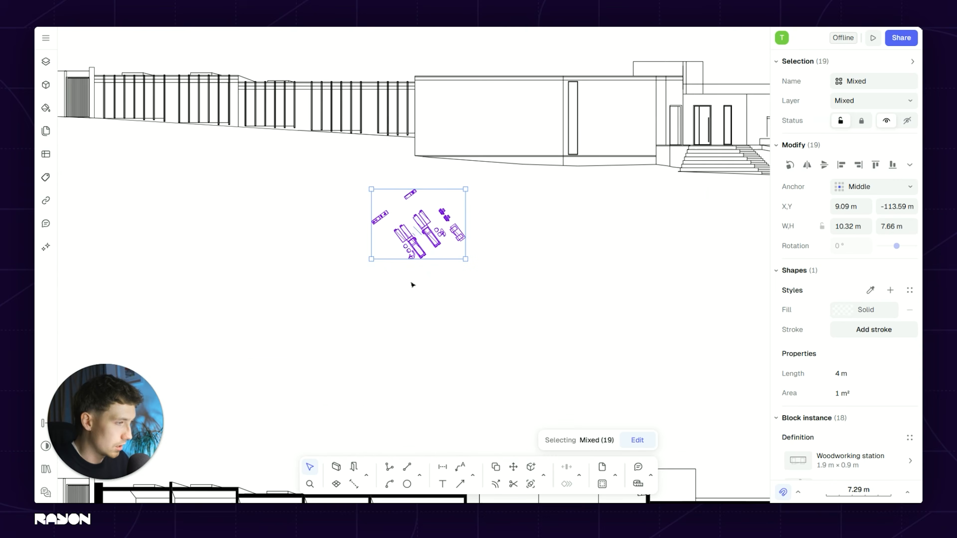
Step: Drag the pasted furniture group to sit just above the section drawing
{"action": "middle_click_drag", "start_coordinate": [433, 265], "coordinate": [483, 182]}
{"action": "left_click_drag", "start_coordinate": [468, 143], "coordinate": [263, 420]}
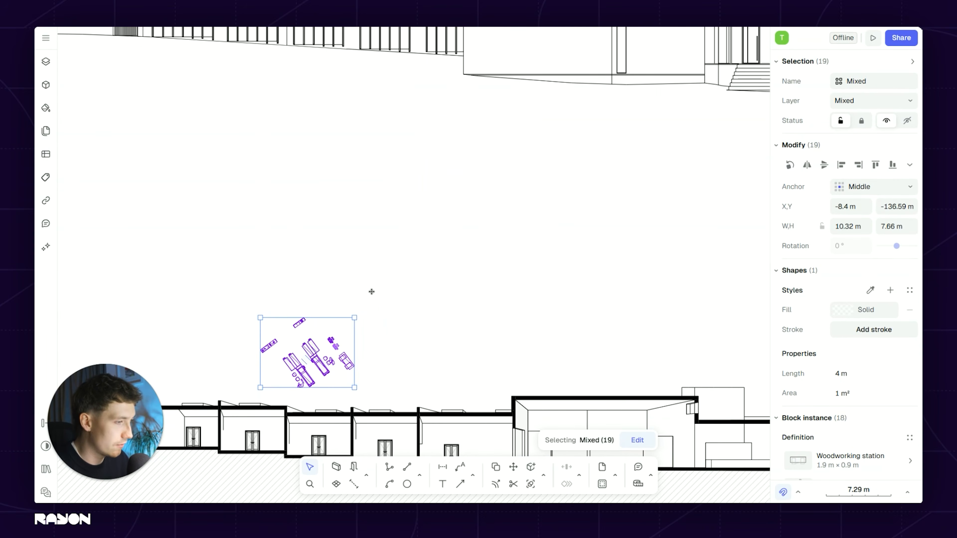
{"action": "middle_click_drag", "start_coordinate": [372, 291], "coordinate": [499, 184]}
{"action": "scroll", "coordinate": [499, 184], "scroll_direction": "up", "scroll_amount": 3}
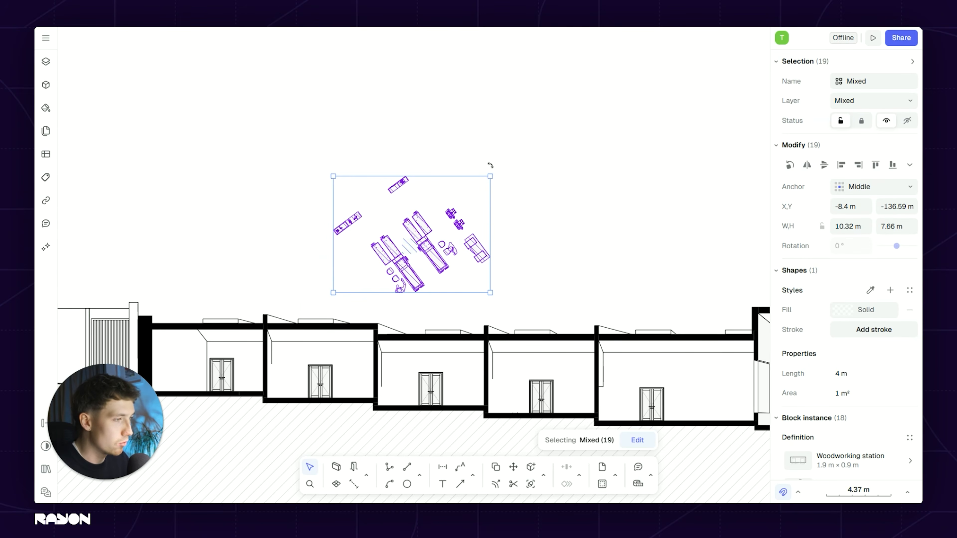
{"action": "key", "text": "Escape"}
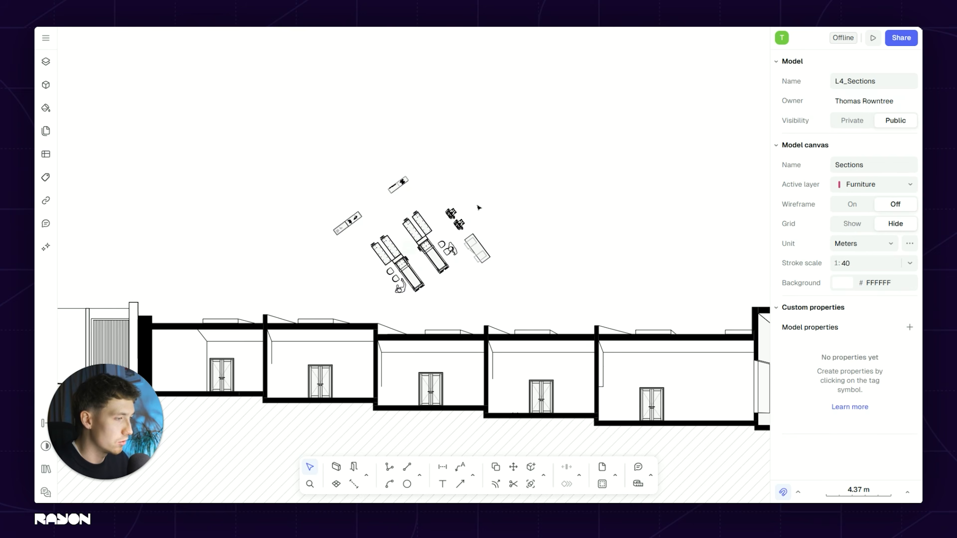
{"action": "left_click", "coordinate": [410, 247]}
{"action": "key", "text": "Escape"}
{"action": "scroll", "coordinate": [412, 209], "scroll_direction": "up", "scroll_amount": 3}
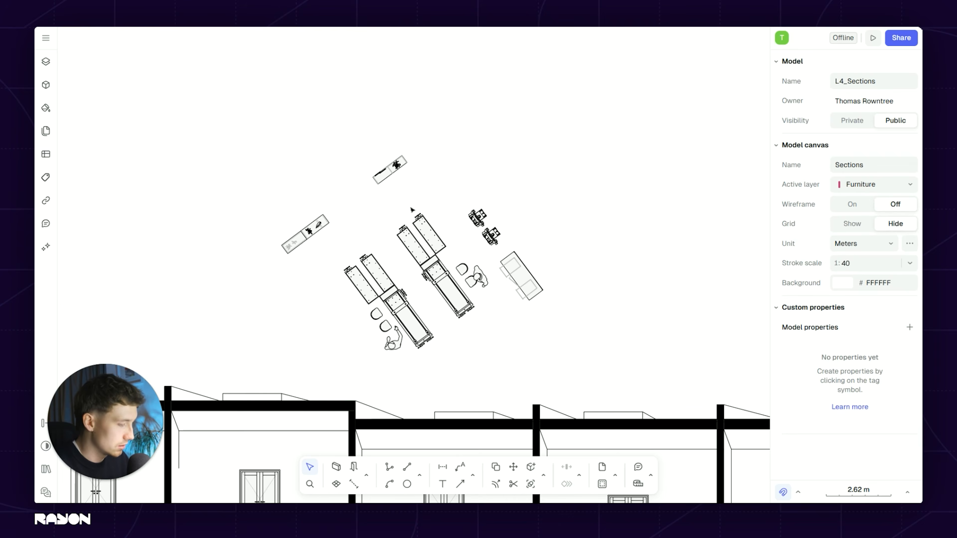
Step: Draw a horizontal 11.26 m reference line above the section
{"action": "key", "text": "l"}
{"action": "left_click", "coordinate": [316, 120]}
{"action": "left_click", "coordinate": [601, 120]}
{"action": "key", "text": "Escape"}
Step: Move all the copied furniture and people from the shelf corner onto the reference line
{"action": "left_click_drag", "start_coordinate": [175, 149], "coordinate": [623, 375]}
{"action": "key", "text": "m"}
{"action": "scroll", "coordinate": [389, 139], "scroll_direction": "up", "scroll_amount": 6}
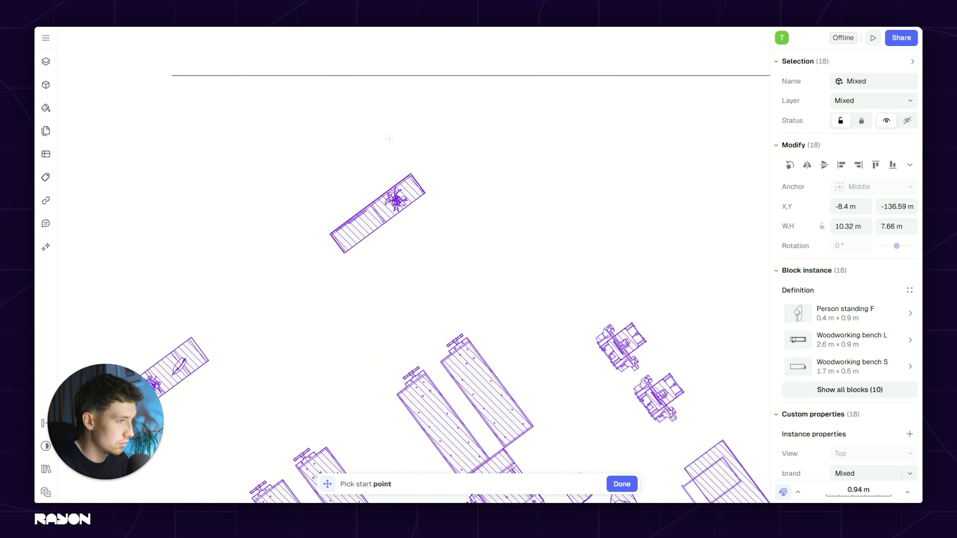
{"action": "scroll", "coordinate": [391, 142], "scroll_direction": "up", "scroll_amount": 2}
{"action": "left_click", "coordinate": [438, 224]}
{"action": "middle_click_drag", "start_coordinate": [513, 166], "coordinate": [440, 244]}
{"action": "scroll", "coordinate": [555, 124], "scroll_direction": "down", "scroll_amount": 1}
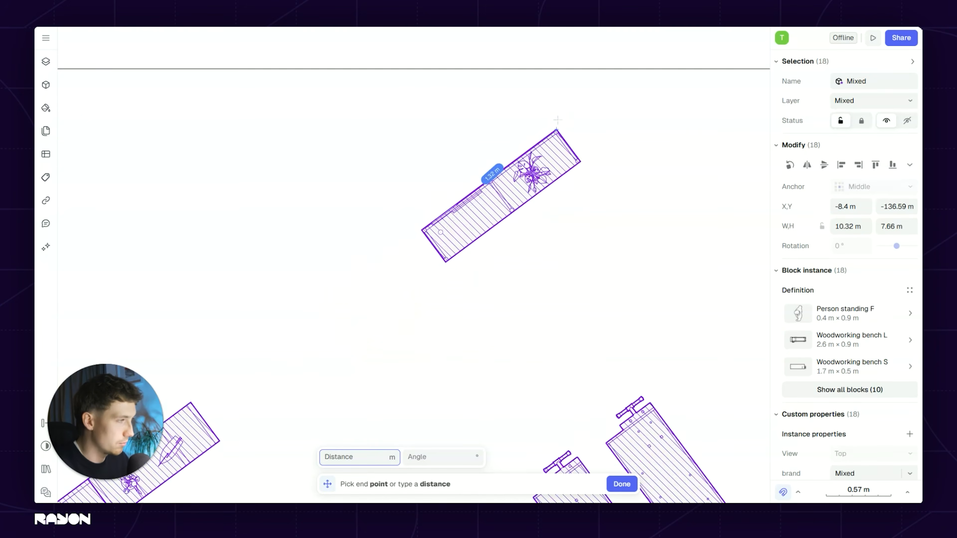
{"action": "left_click", "coordinate": [526, 145]}
Step: Rotate the furniture group about the shelf corner so it lies square to the line
{"action": "key", "text": "r"}
{"action": "scroll", "coordinate": [526, 144], "scroll_direction": "up", "scroll_amount": 6}
{"action": "left_click", "coordinate": [528, 148]}
{"action": "left_click", "coordinate": [356, 277]}
{"action": "left_click", "coordinate": [345, 149]}
{"action": "scroll", "coordinate": [346, 149], "scroll_direction": "down", "scroll_amount": 8}
{"action": "middle_click_drag", "start_coordinate": [386, 131], "coordinate": [543, 143]}
{"action": "scroll", "coordinate": [543, 143], "scroll_direction": "down", "scroll_amount": 5}
{"action": "left_click", "coordinate": [648, 231]}
{"action": "scroll", "coordinate": [523, 207], "scroll_direction": "down", "scroll_amount": 3}
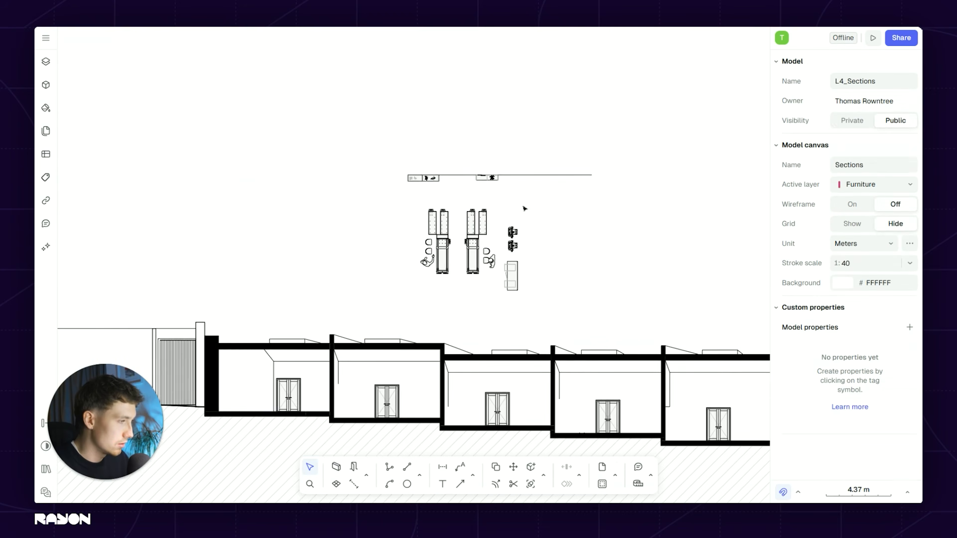
Step: Place a vertical guideline at the desk's left edge in the top plan, running through the section
{"action": "left_click", "coordinate": [420, 476]}
{"action": "left_click", "coordinate": [451, 449]}
{"action": "scroll", "coordinate": [423, 242], "scroll_direction": "down", "scroll_amount": 10}
{"action": "middle_click_drag", "start_coordinate": [425, 204], "coordinate": [428, 262]}
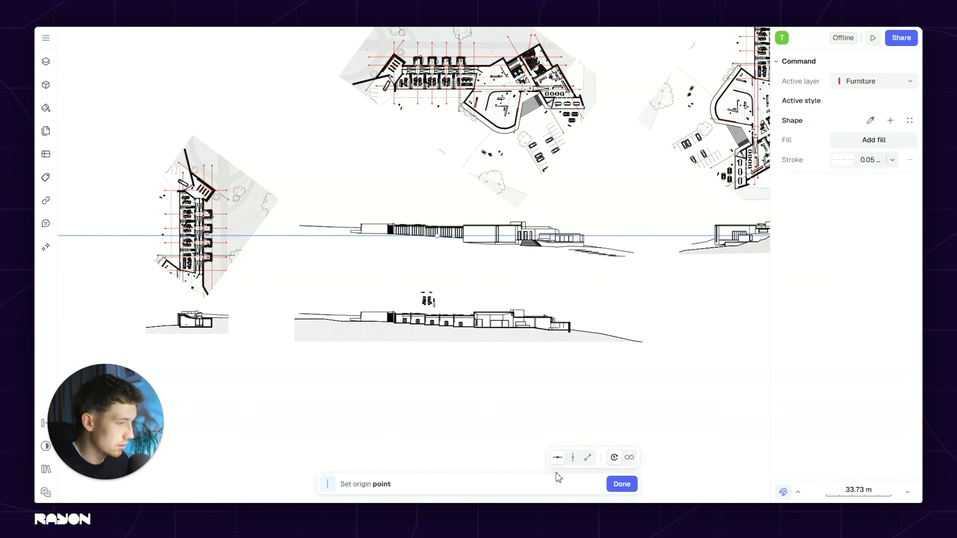
{"action": "left_click", "coordinate": [573, 458]}
{"action": "scroll", "coordinate": [471, 154], "scroll_direction": "up", "scroll_amount": 20}
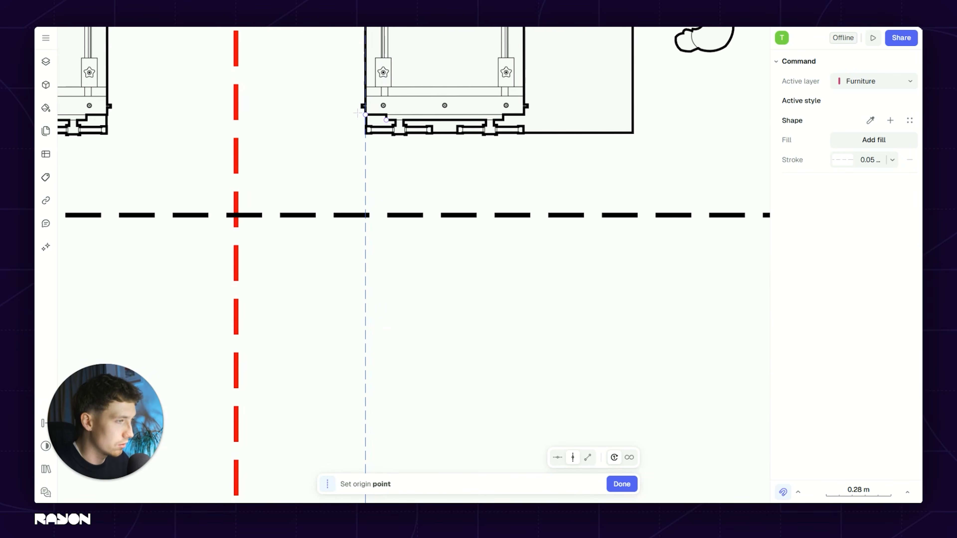
{"action": "left_click", "coordinate": [366, 120]}
{"action": "scroll", "coordinate": [444, 154], "scroll_direction": "down", "scroll_amount": 4}
{"action": "scroll", "coordinate": [466, 170], "scroll_direction": "down", "scroll_amount": 10}
{"action": "middle_click_drag", "start_coordinate": [481, 426], "coordinate": [428, 132]}
{"action": "middle_click_drag", "start_coordinate": [419, 383], "coordinate": [451, 196]}
{"action": "scroll", "coordinate": [471, 312], "scroll_direction": "up", "scroll_amount": 4}
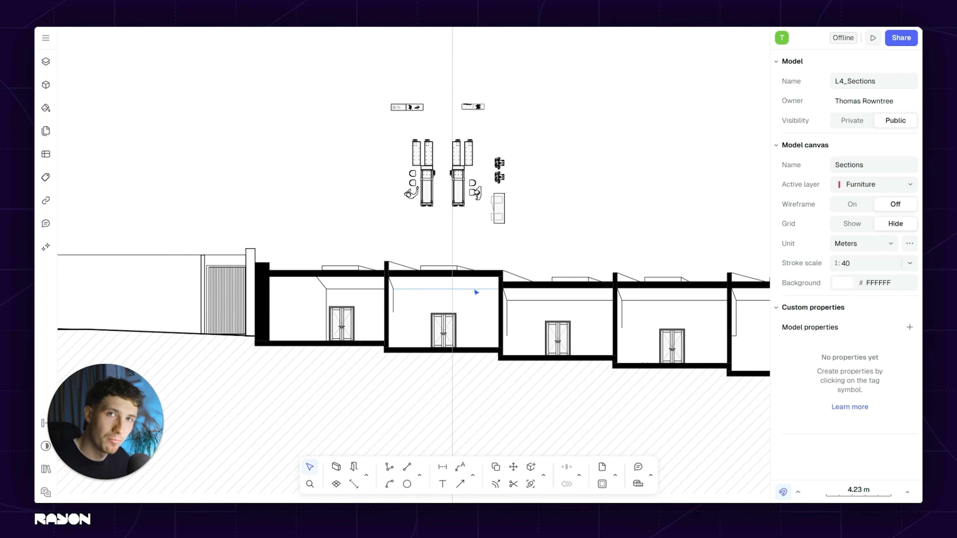
{"action": "scroll", "coordinate": [455, 241], "scroll_direction": "up", "scroll_amount": 2}
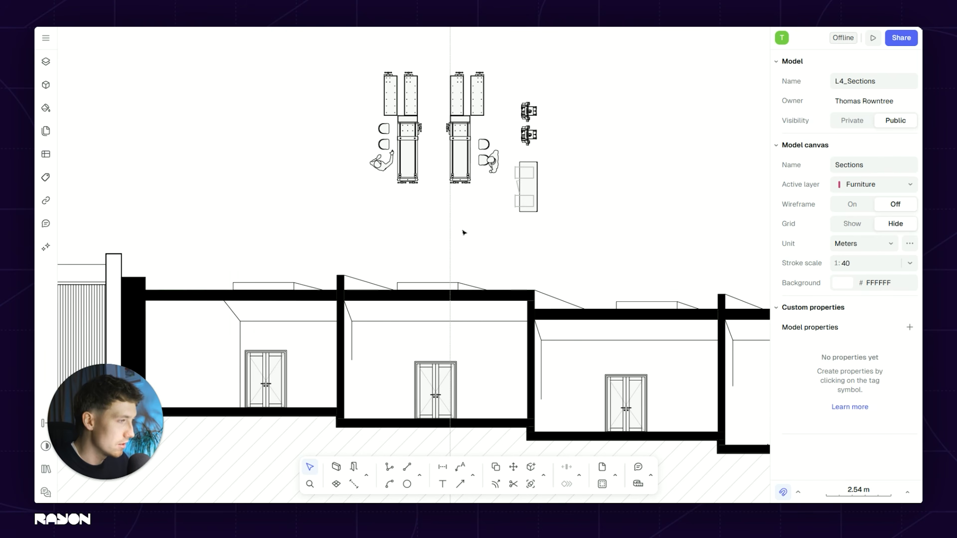
Step: Swap the woodworking bench to its side view, rotate it to 0°, and set it on the section floor beside the door
{"action": "left_click", "coordinate": [460, 145]}
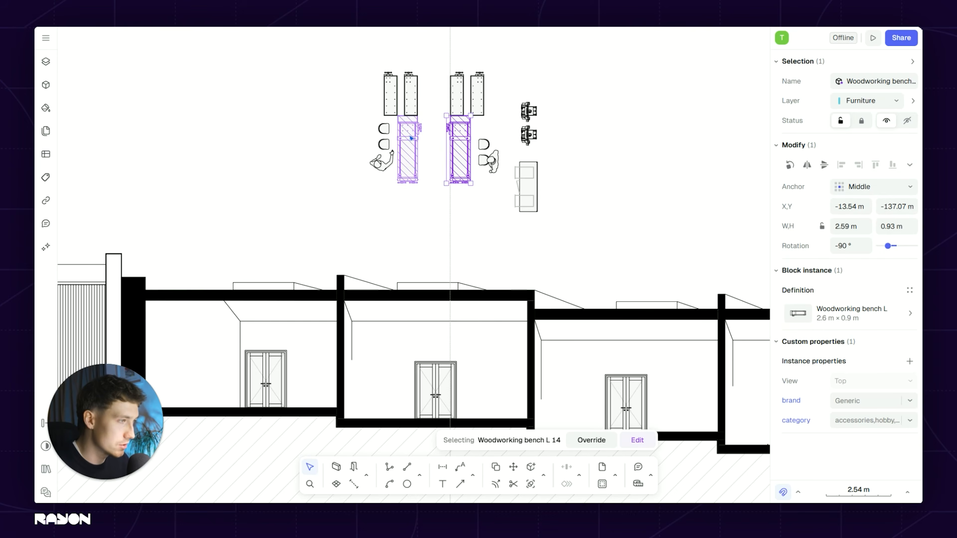
{"action": "left_click", "coordinate": [843, 320]}
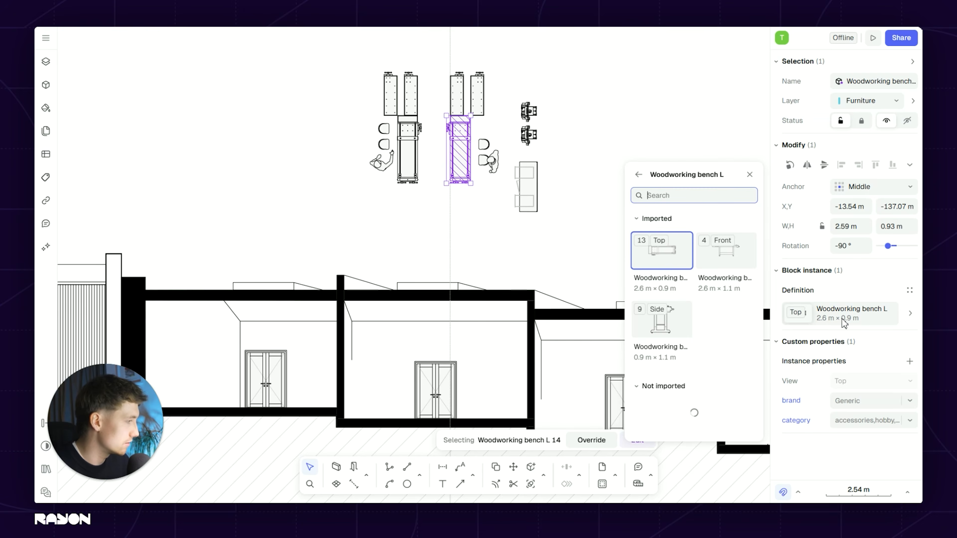
{"action": "left_click", "coordinate": [667, 323]}
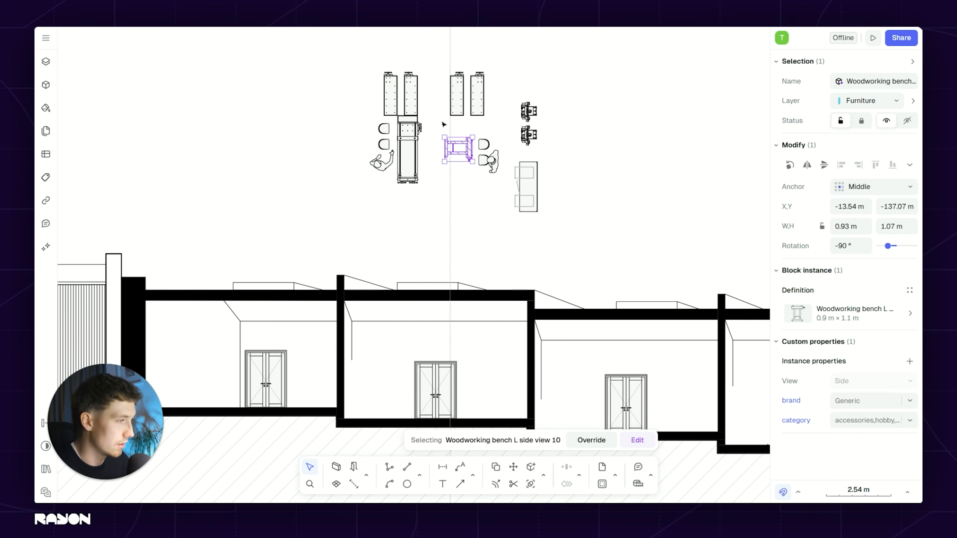
{"action": "scroll", "coordinate": [444, 124], "scroll_direction": "up", "scroll_amount": 4}
{"action": "left_click_drag", "start_coordinate": [440, 153], "coordinate": [464, 299]}
{"action": "scroll", "coordinate": [465, 132], "scroll_direction": "down", "scroll_amount": 4}
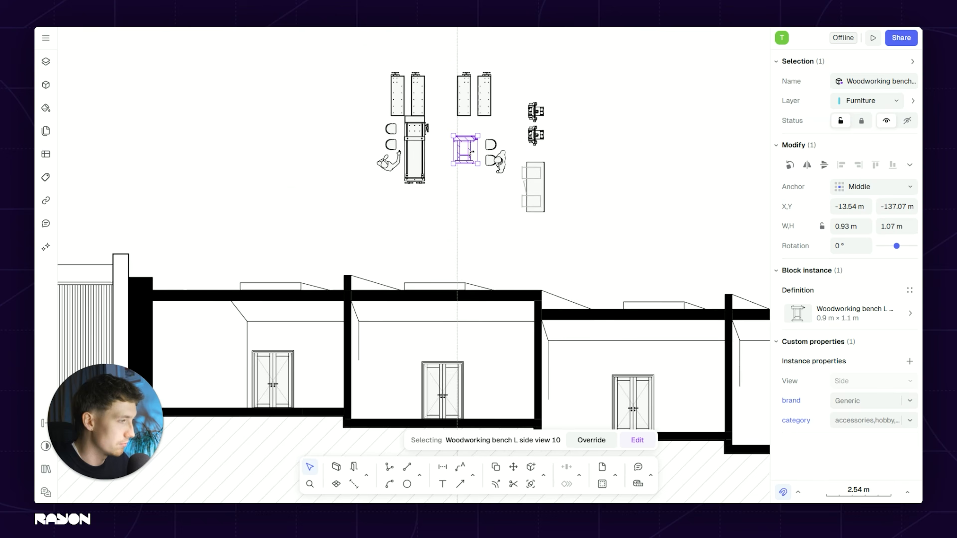
{"action": "key", "text": "m"}
{"action": "scroll", "coordinate": [466, 123], "scroll_direction": "up", "scroll_amount": 8}
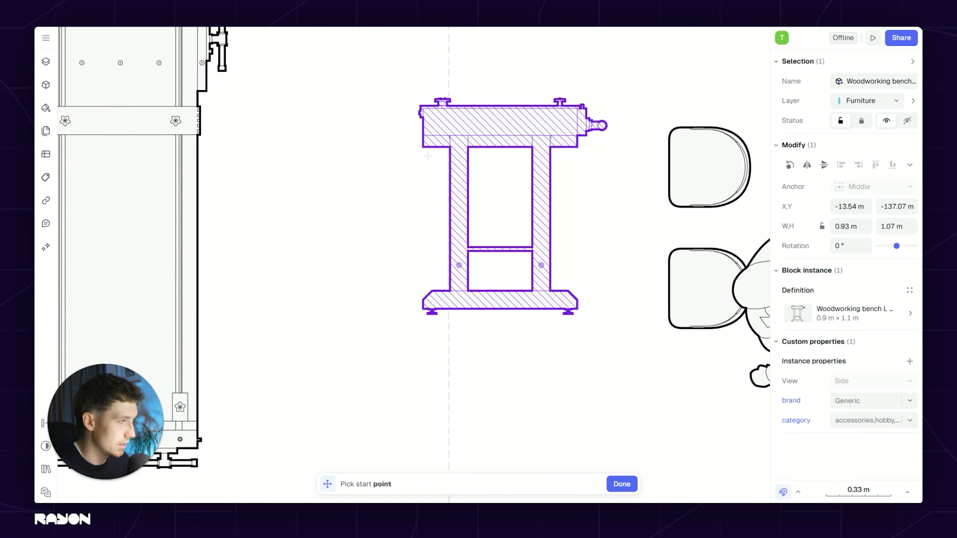
{"action": "left_click", "coordinate": [421, 106]}
{"action": "scroll", "coordinate": [471, 227], "scroll_direction": "down", "scroll_amount": 6}
{"action": "scroll", "coordinate": [439, 270], "scroll_direction": "up", "scroll_amount": 5}
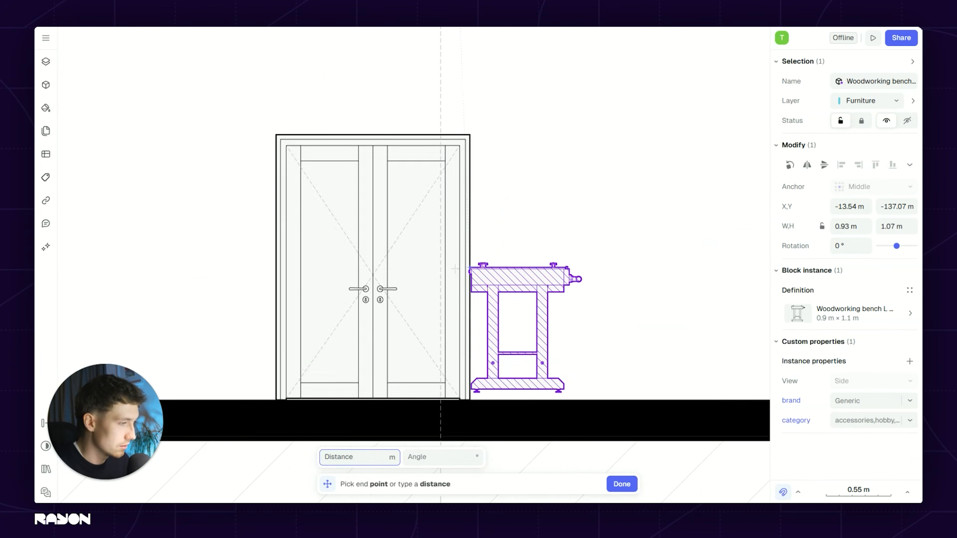
{"action": "scroll", "coordinate": [439, 273], "scroll_direction": "up", "scroll_amount": 2}
{"action": "left_click", "coordinate": [440, 274]}
{"action": "middle_click_drag", "start_coordinate": [511, 248], "coordinate": [504, 94]}
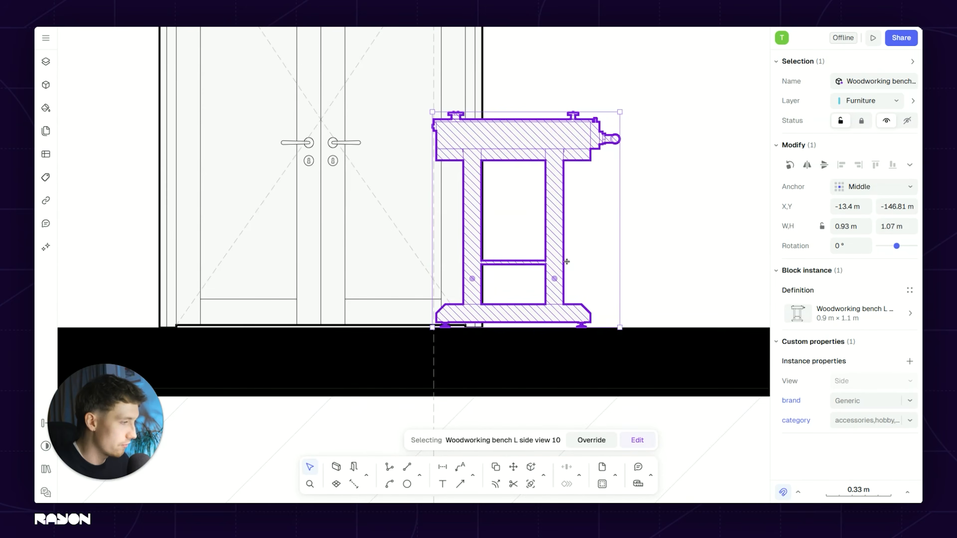
{"action": "scroll", "coordinate": [489, 268], "scroll_direction": "down", "scroll_amount": 8}
{"action": "left_click", "coordinate": [486, 193]}
{"action": "scroll", "coordinate": [502, 151], "scroll_direction": "up", "scroll_amount": 5}
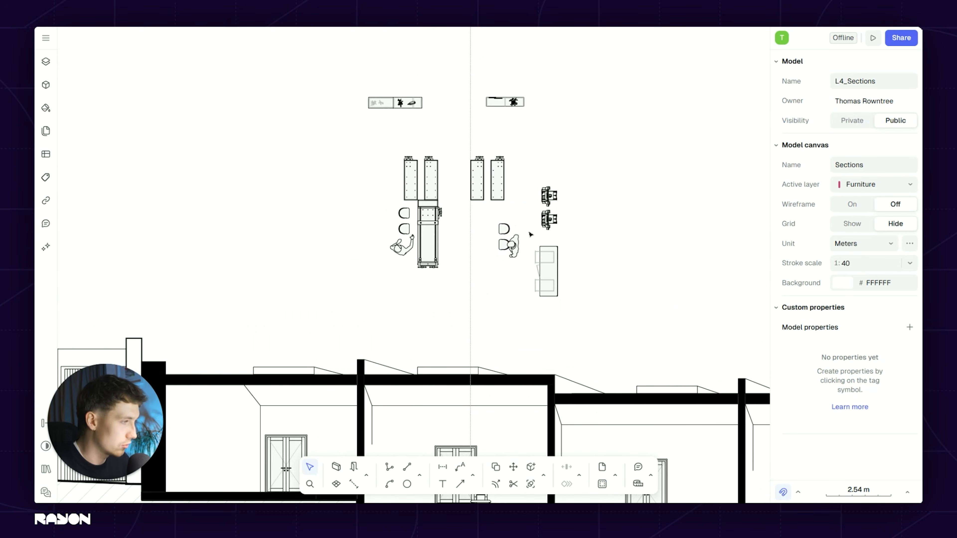
Step: Switch the woodworking station to its side view, rotate it upright, flip it horizontally, and start moving it
{"action": "left_click", "coordinate": [543, 214]}
{"action": "left_click", "coordinate": [849, 314]}
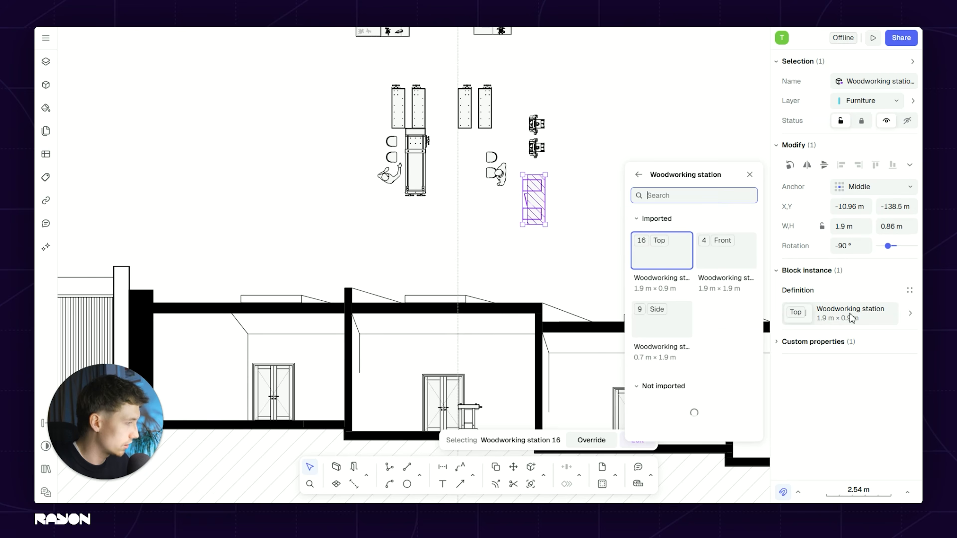
{"action": "left_click", "coordinate": [673, 325]}
{"action": "scroll", "coordinate": [566, 196], "scroll_direction": "up", "scroll_amount": 3}
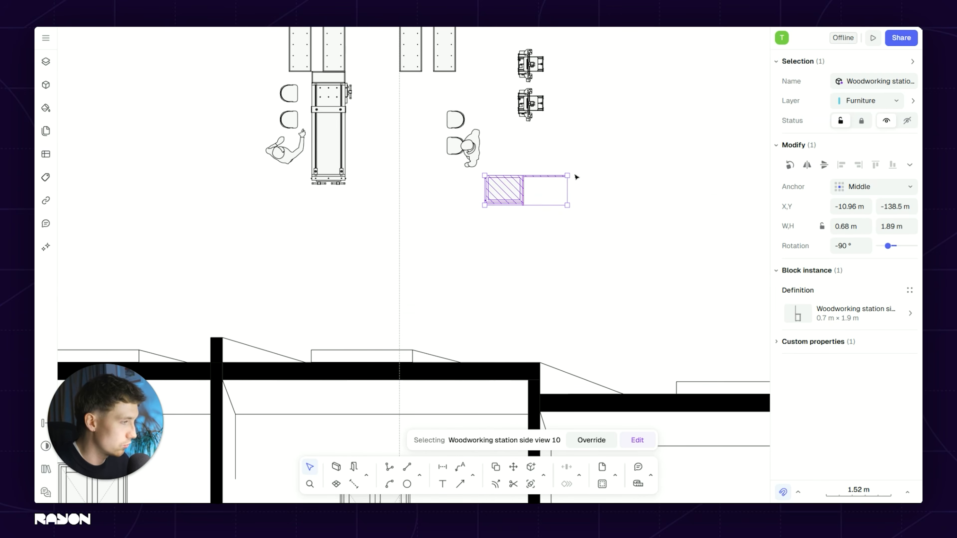
{"action": "left_click_drag", "start_coordinate": [567, 167], "coordinate": [503, 145]}
{"action": "left_click", "coordinate": [807, 166]}
{"action": "middle_click_drag", "start_coordinate": [555, 207], "coordinate": [539, 89]}
{"action": "key", "text": "m"}
{"action": "scroll", "coordinate": [532, 112], "scroll_direction": "up", "scroll_amount": 7}
{"action": "left_click", "coordinate": [503, 113]}
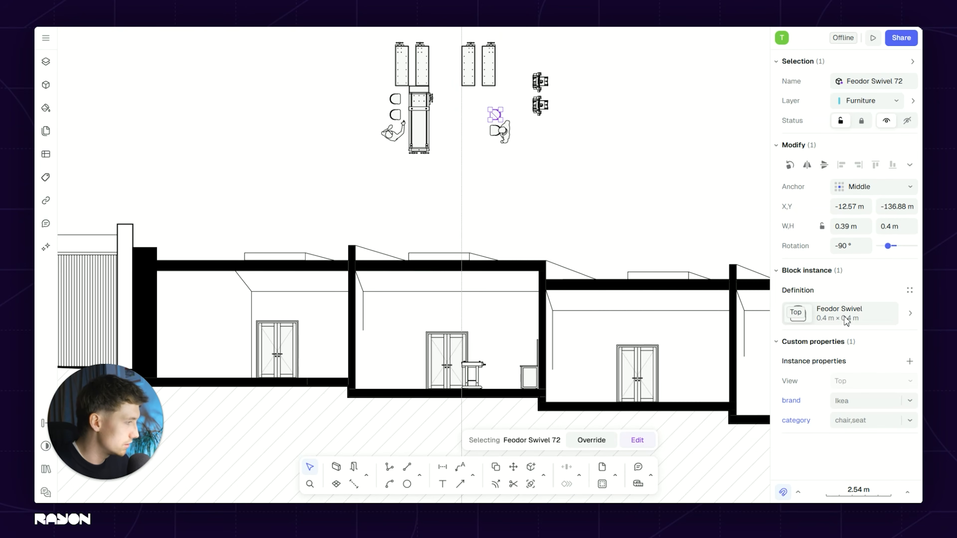
Step: Change the Feodor Swivel chair to its side view and turn it upright
{"action": "left_click", "coordinate": [795, 315]}
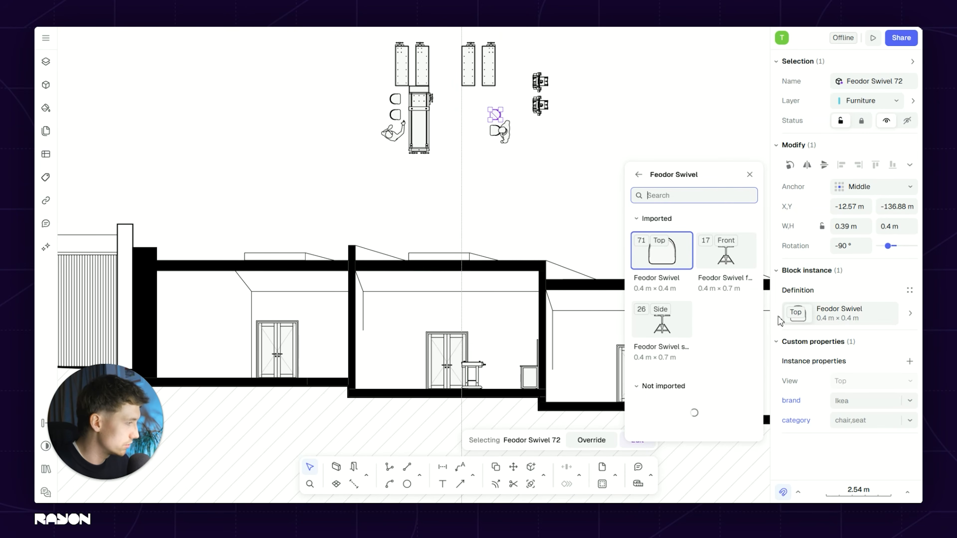
{"action": "left_click", "coordinate": [662, 334]}
{"action": "scroll", "coordinate": [505, 102], "scroll_direction": "up", "scroll_amount": 2}
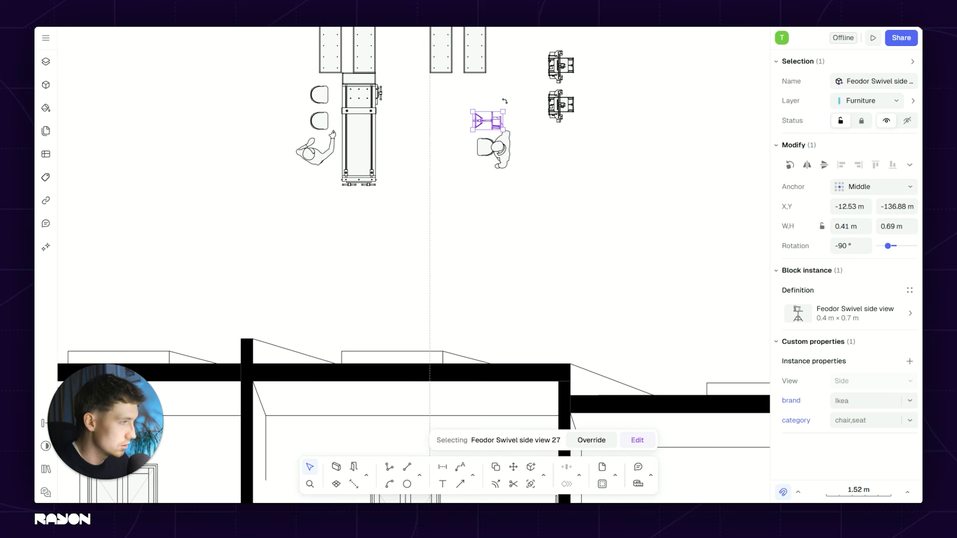
{"action": "left_click_drag", "start_coordinate": [505, 106], "coordinate": [501, 138]}
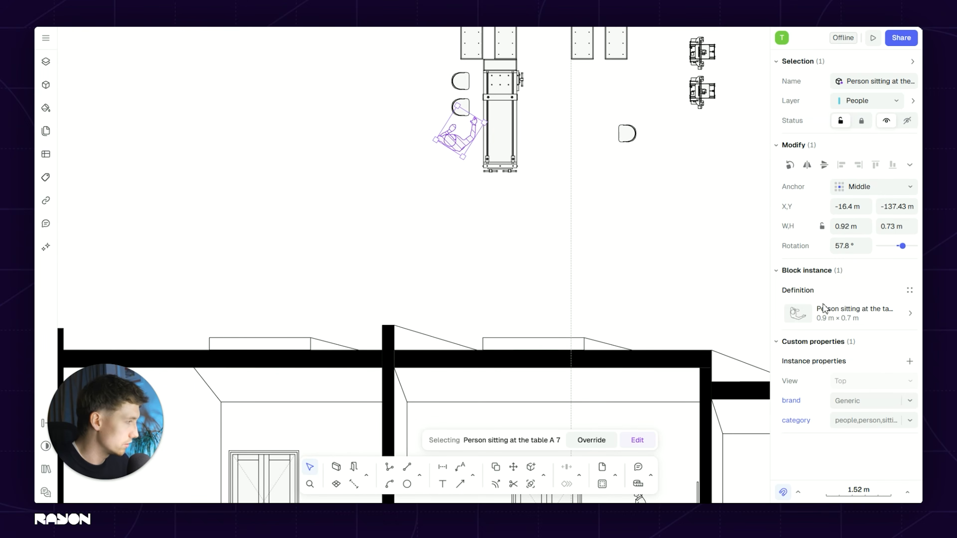
{"action": "scroll", "coordinate": [706, 207], "scroll_direction": "right", "scroll_amount": 1}
Step: Switch the seated person to its side view, rotate it upright, and set it on the middle room's floor
{"action": "left_click", "coordinate": [815, 314]}
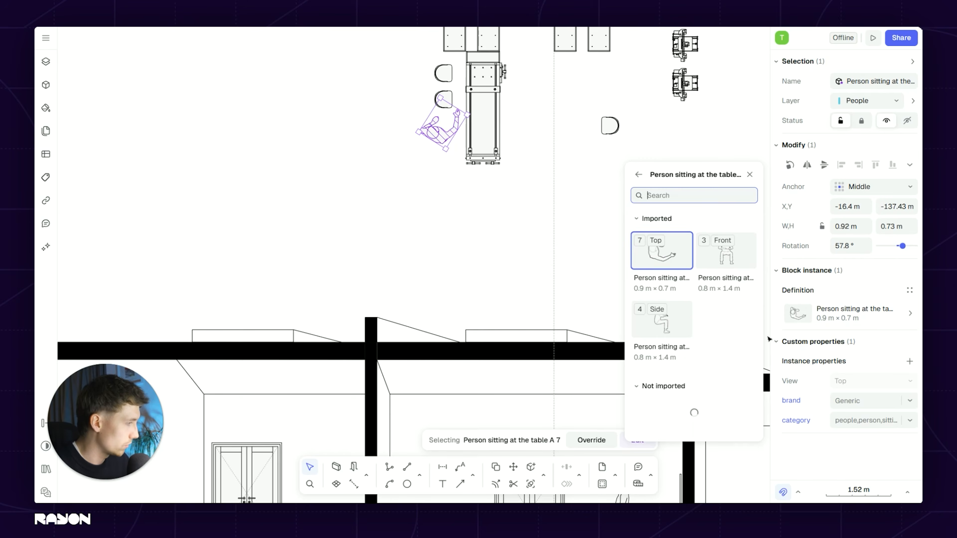
{"action": "left_click", "coordinate": [691, 318]}
{"action": "scroll", "coordinate": [445, 131], "scroll_direction": "down", "scroll_amount": 3}
{"action": "left_click_drag", "start_coordinate": [430, 71], "coordinate": [434, 303]}
{"action": "scroll", "coordinate": [384, 231], "scroll_direction": "up", "scroll_amount": 5}
{"action": "left_click_drag", "start_coordinate": [390, 241], "coordinate": [453, 238]}
{"action": "mouse_move", "coordinate": [445, 312]}
{"action": "left_mouse_down"}
{"action": "mouse_move", "coordinate": [469, 317]}
{"action": "mouse_move", "coordinate": [443, 307]}
{"action": "left_mouse_up"}
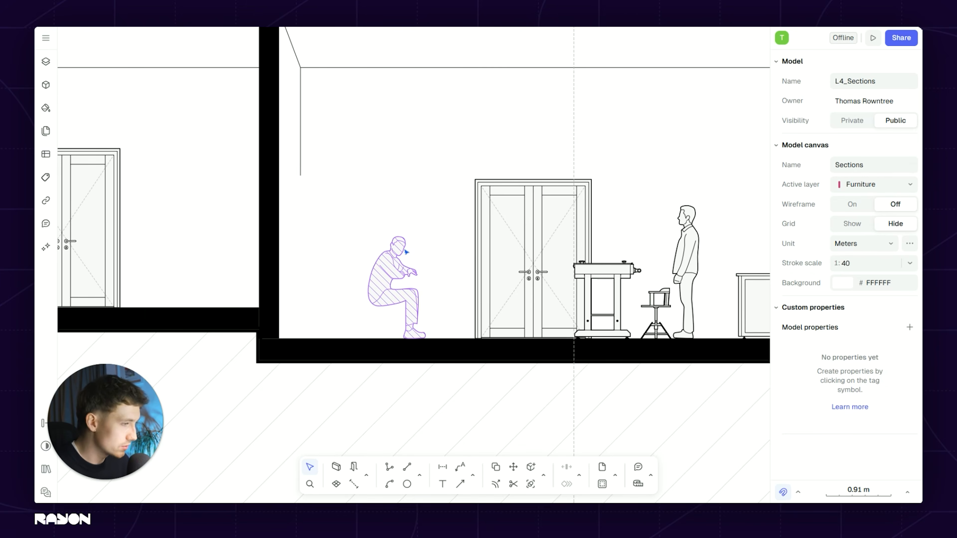
{"action": "left_click", "coordinate": [393, 260]}
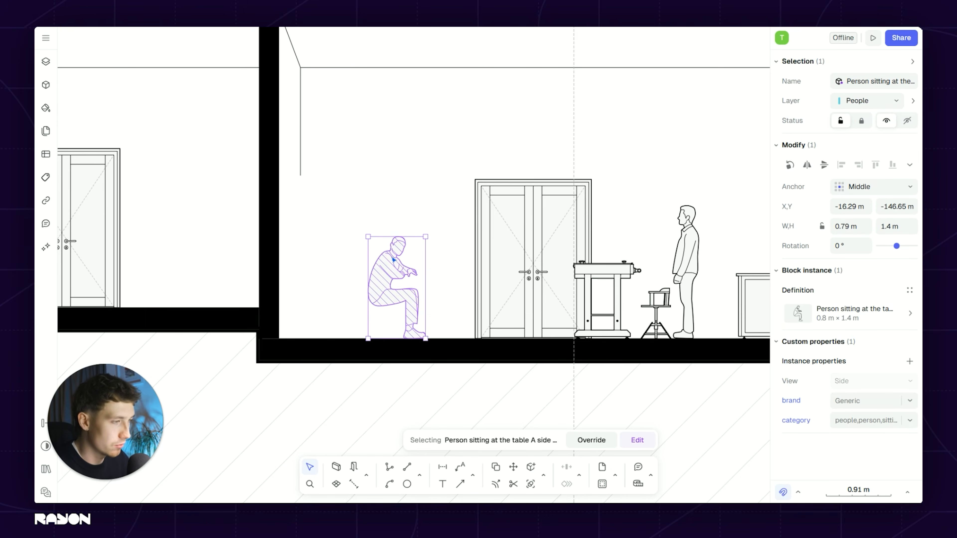
{"action": "left_click", "coordinate": [880, 319]}
{"action": "key", "text": "Escape"}
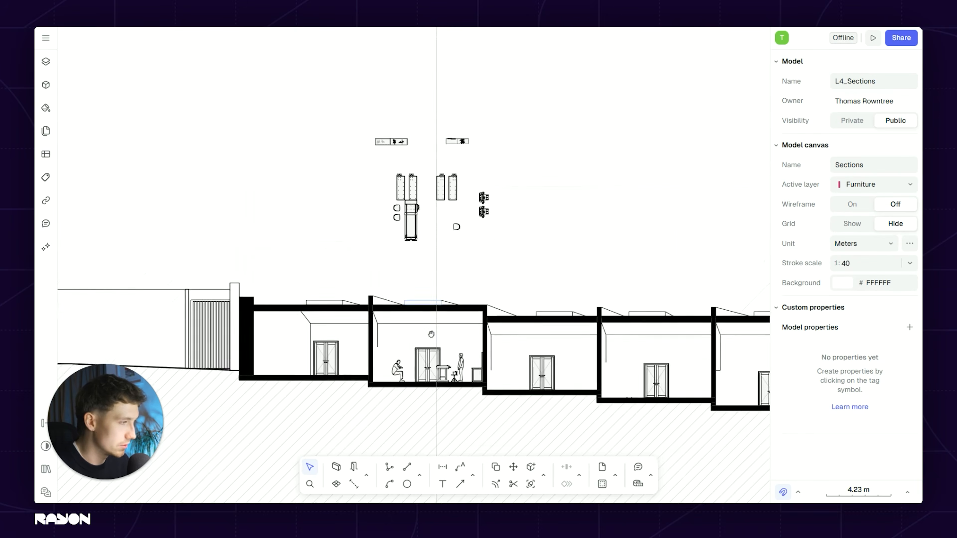
{"action": "scroll", "coordinate": [431, 334], "scroll_direction": "up", "scroll_amount": 2}
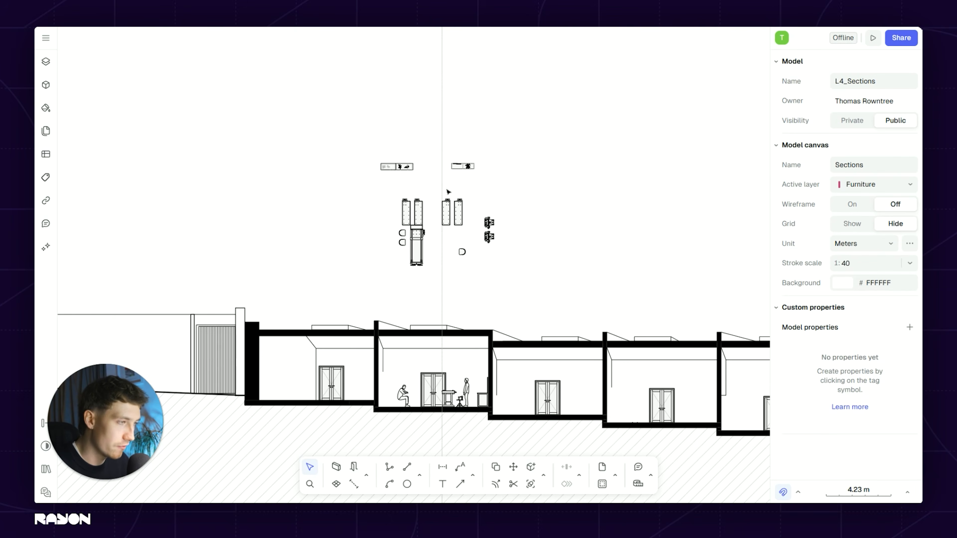
{"action": "scroll", "coordinate": [448, 192], "scroll_direction": "up", "scroll_amount": 5, "text": "ctrl"}
Step: Switch the bookcase to its Front view and place it on the floor beside the standing figure
{"action": "left_click", "coordinate": [489, 122]}
{"action": "left_click", "coordinate": [848, 313]}
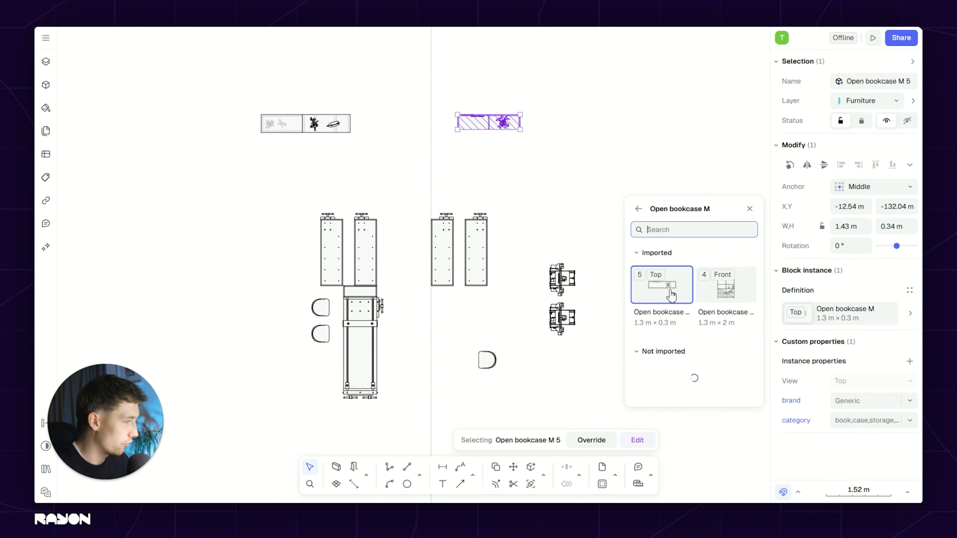
{"action": "left_click", "coordinate": [724, 300]}
{"action": "scroll", "coordinate": [475, 47], "scroll_direction": "down", "scroll_amount": 3}
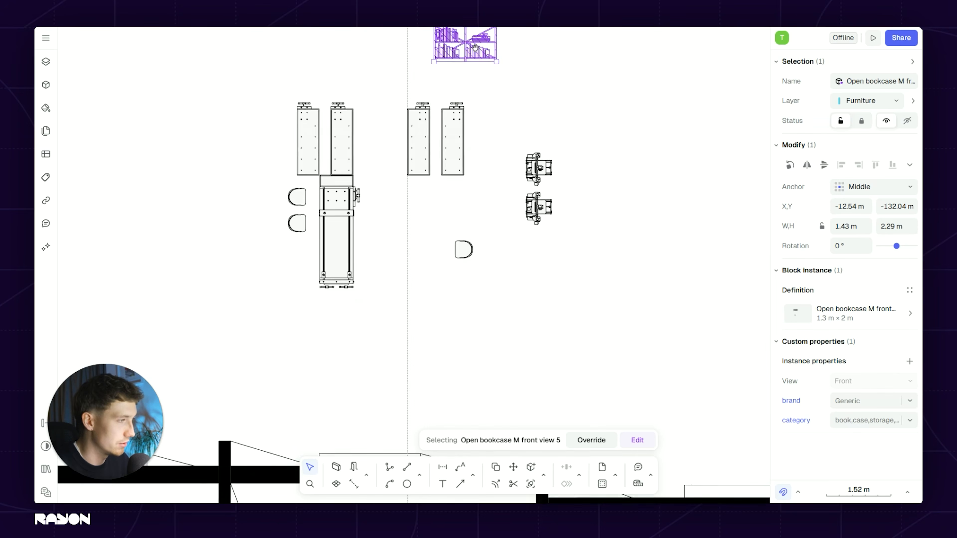
{"action": "scroll", "coordinate": [475, 47], "scroll_direction": "down", "scroll_amount": 3, "text": "ctrl"}
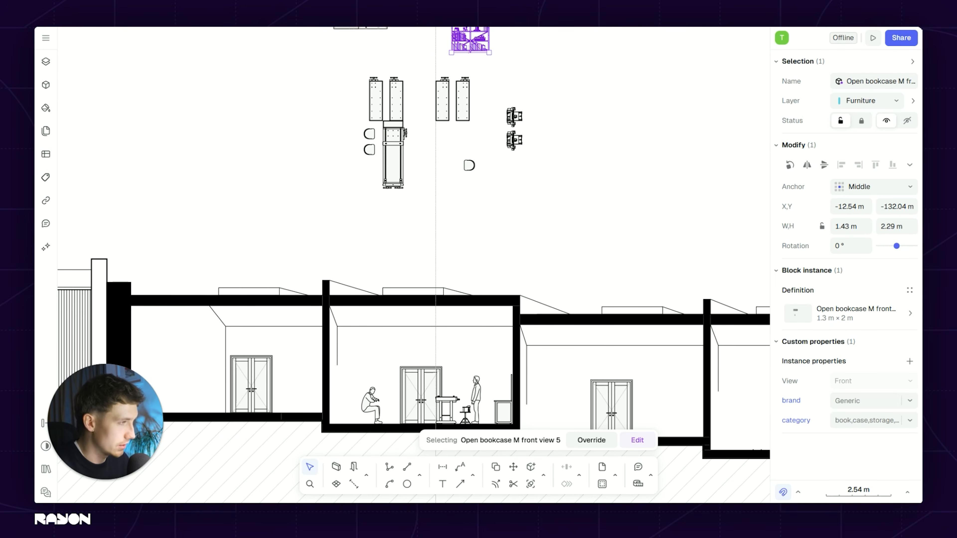
{"action": "scroll", "coordinate": [474, 54], "scroll_direction": "up", "scroll_amount": 5, "text": "ctrl"}
{"action": "key", "text": "m"}
{"action": "left_click", "coordinate": [514, 47]}
{"action": "scroll", "coordinate": [526, 248], "scroll_direction": "down", "scroll_amount": 1}
{"action": "middle_click_drag", "start_coordinate": [524, 249], "coordinate": [484, 135]}
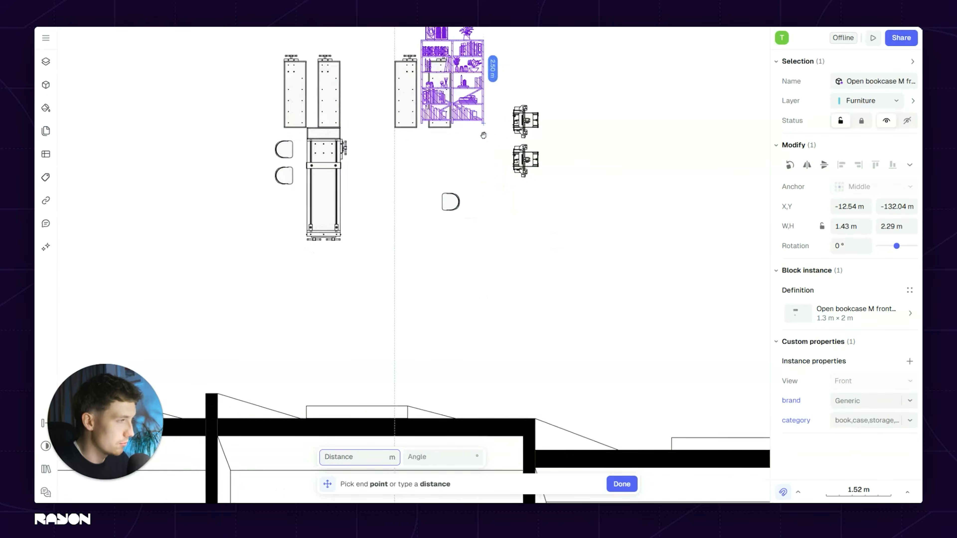
{"action": "middle_click_drag", "start_coordinate": [493, 336], "coordinate": [499, 101]}
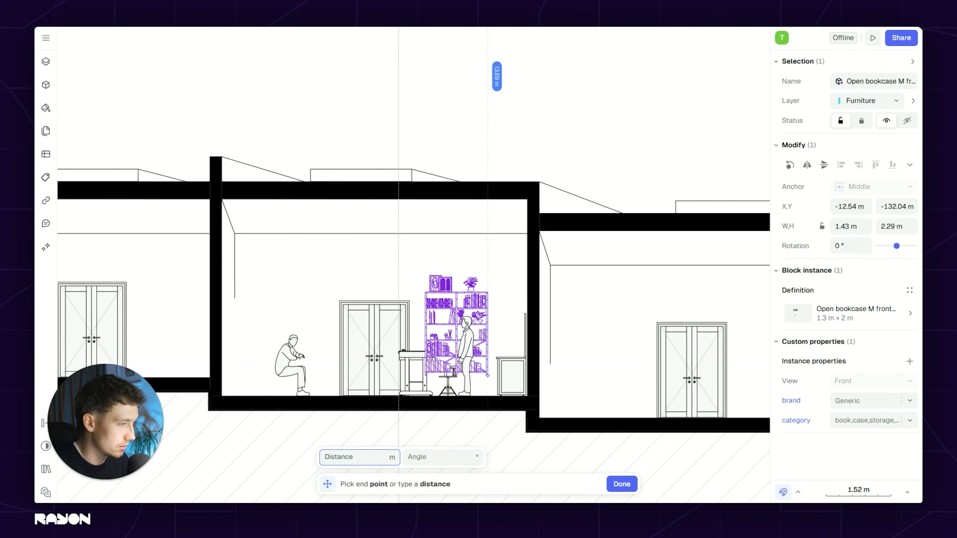
{"action": "scroll", "coordinate": [480, 389], "scroll_direction": "up", "scroll_amount": 2, "text": "ctrl"}
{"action": "left_click", "coordinate": [486, 406]}
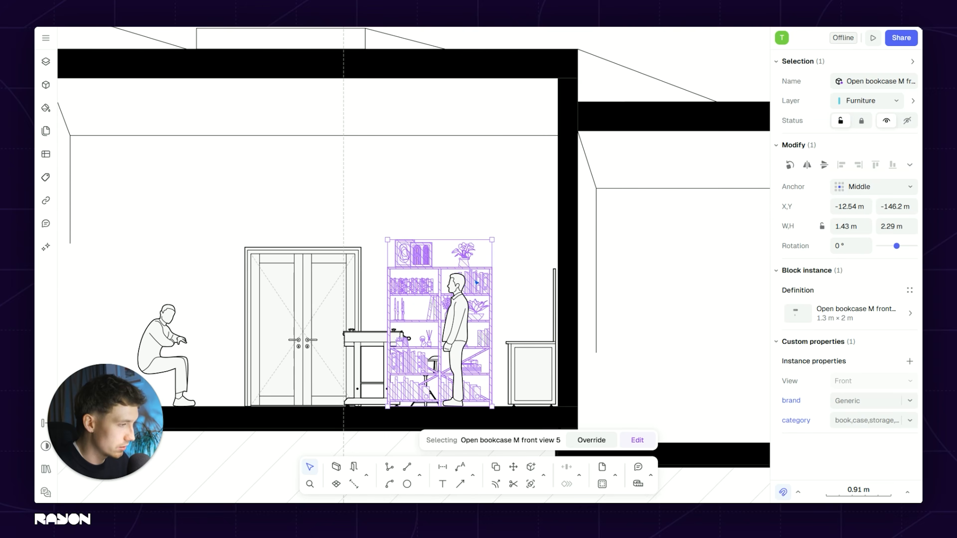
Step: Send the bookcase to the back of its layer, behind the other furniture
{"action": "right_click", "coordinate": [483, 353]}
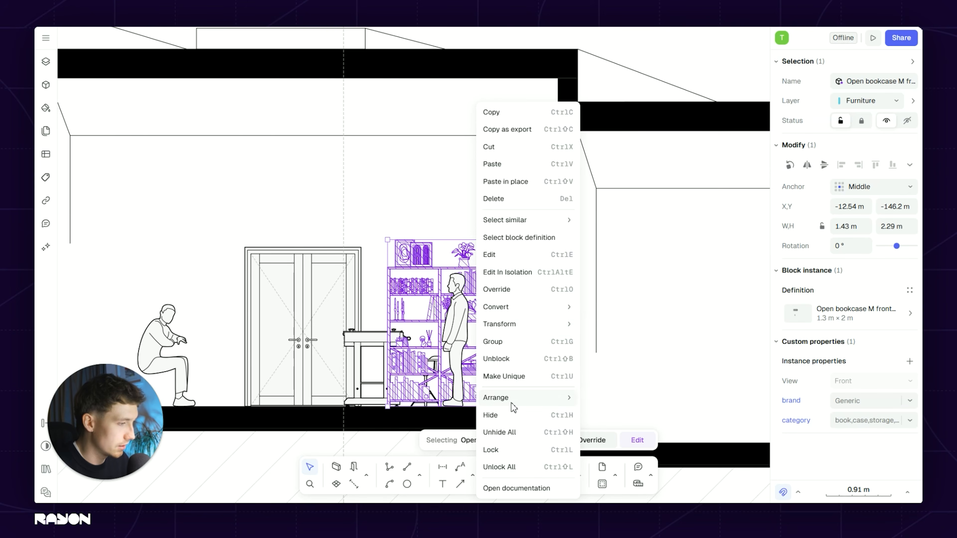
{"action": "mouse_move", "coordinate": [512, 403]}
{"action": "left_click", "coordinate": [640, 454]}
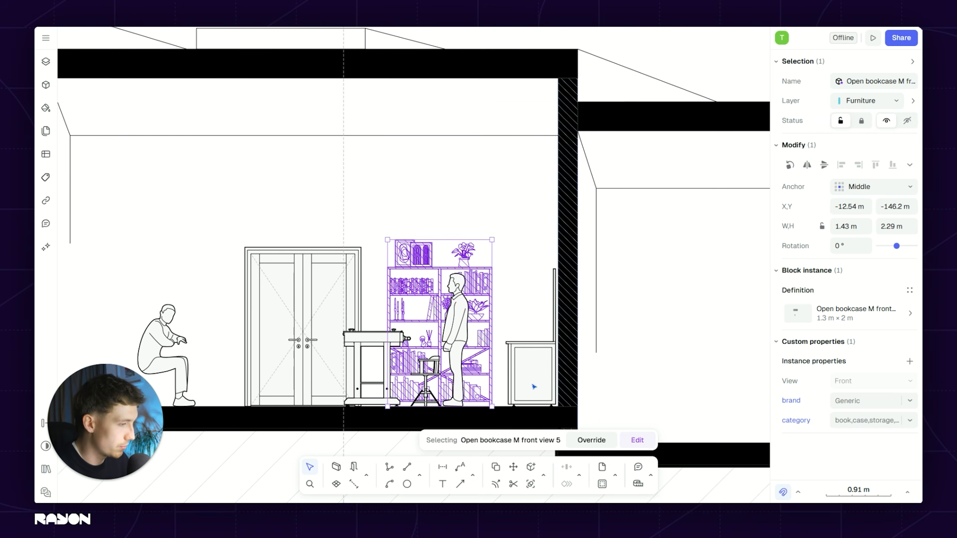
{"action": "key", "text": "Escape"}
Step: Enlarge the swivel stool to about 0.55 × 0.92 m
{"action": "scroll", "coordinate": [448, 312], "scroll_direction": "up", "scroll_amount": 4, "text": "ctrl"}
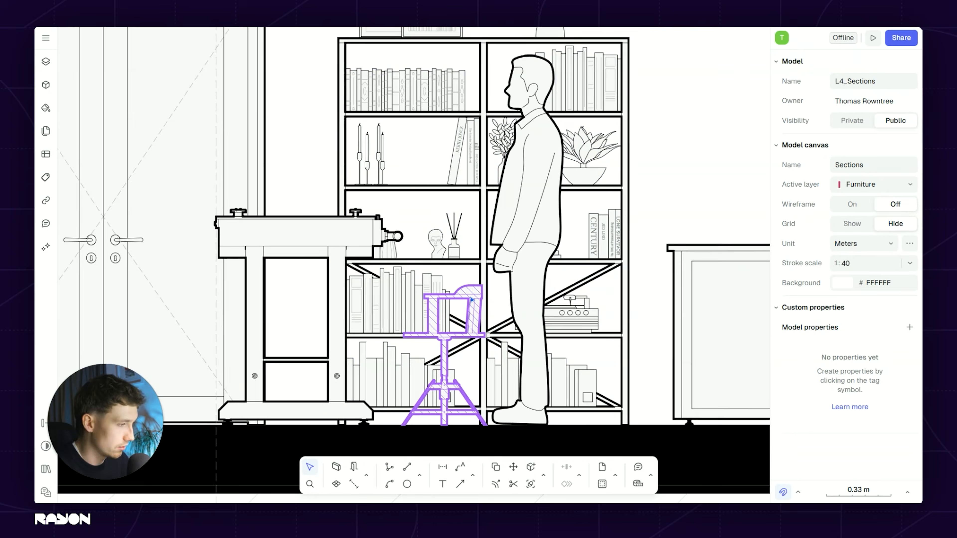
{"action": "left_click", "coordinate": [457, 307]}
{"action": "left_click_drag", "start_coordinate": [483, 282], "coordinate": [513, 236]}
{"action": "key", "text": "Escape"}
{"action": "scroll", "coordinate": [446, 262], "scroll_direction": "down", "scroll_amount": 6}
{"action": "scroll", "coordinate": [412, 252], "scroll_direction": "up", "scroll_amount": 4, "text": "ctrl"}
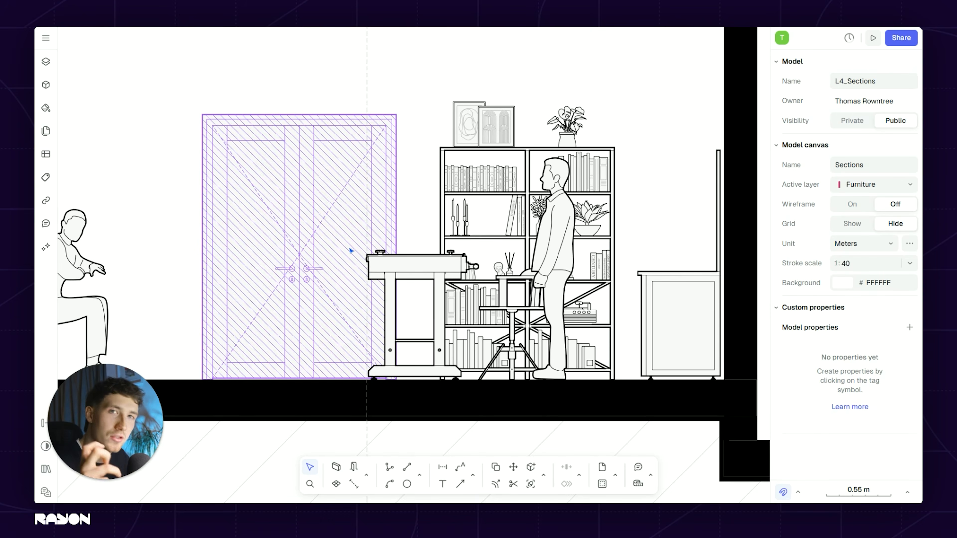
{"action": "scroll", "coordinate": [351, 250], "scroll_direction": "down", "scroll_amount": 5}
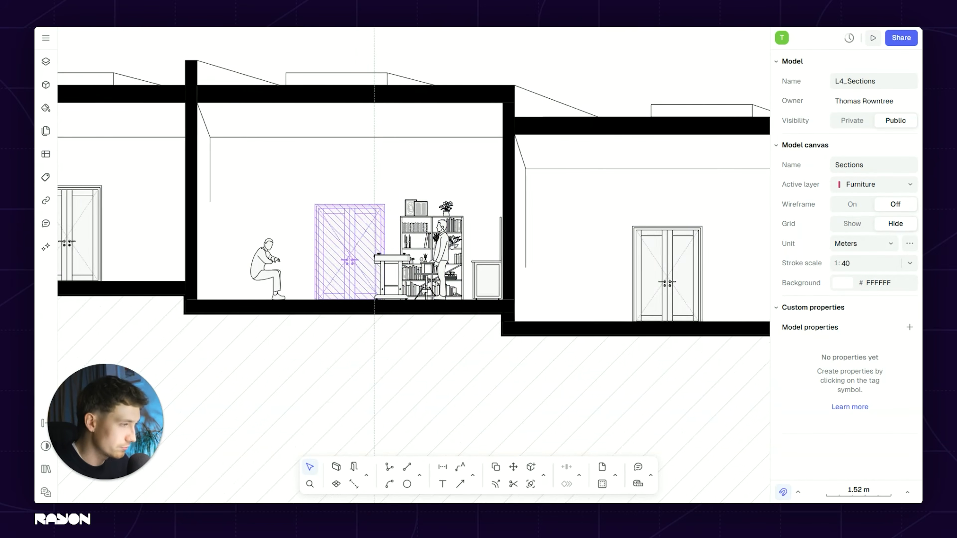
{"action": "middle_click_drag", "start_coordinate": [452, 247], "coordinate": [549, 251]}
{"action": "scroll", "coordinate": [439, 240], "scroll_direction": "up", "scroll_amount": 2}
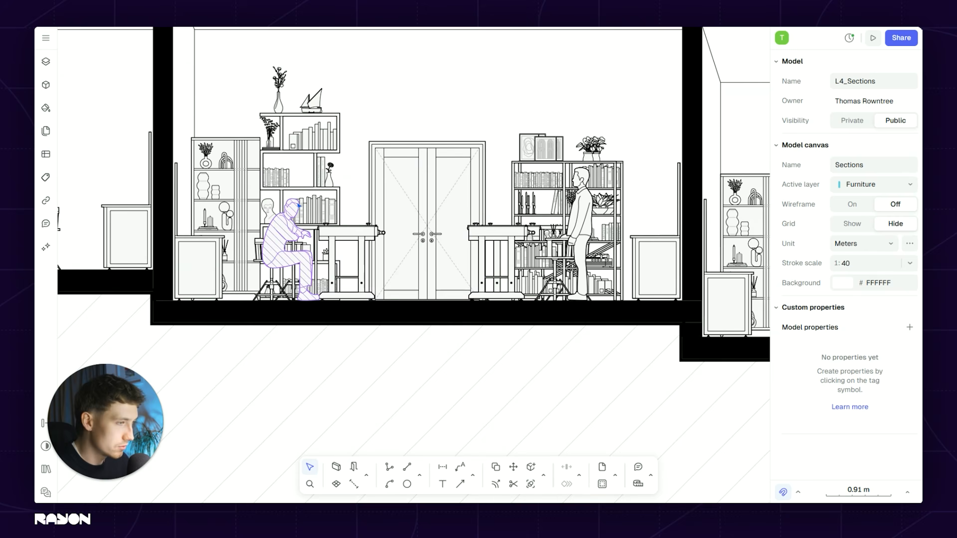
{"action": "middle_click_drag", "start_coordinate": [299, 205], "coordinate": [295, 240]}
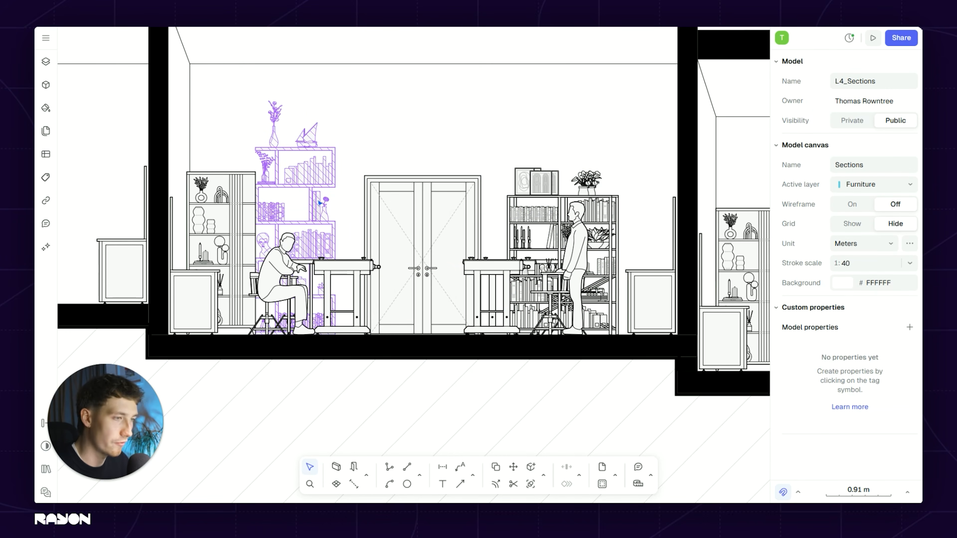
{"action": "scroll", "coordinate": [320, 203], "scroll_direction": "down", "scroll_amount": 2}
{"action": "middle_click_drag", "start_coordinate": [341, 218], "coordinate": [184, 217]}
{"action": "scroll", "coordinate": [357, 230], "scroll_direction": "up", "scroll_amount": 2}
{"action": "middle_click_drag", "start_coordinate": [440, 232], "coordinate": [93, 223]}
{"action": "middle_click_drag", "start_coordinate": [497, 236], "coordinate": [277, 227]}
{"action": "scroll", "coordinate": [515, 248], "scroll_direction": "down", "scroll_amount": 2}
{"action": "middle_click_drag", "start_coordinate": [522, 248], "coordinate": [311, 212]}
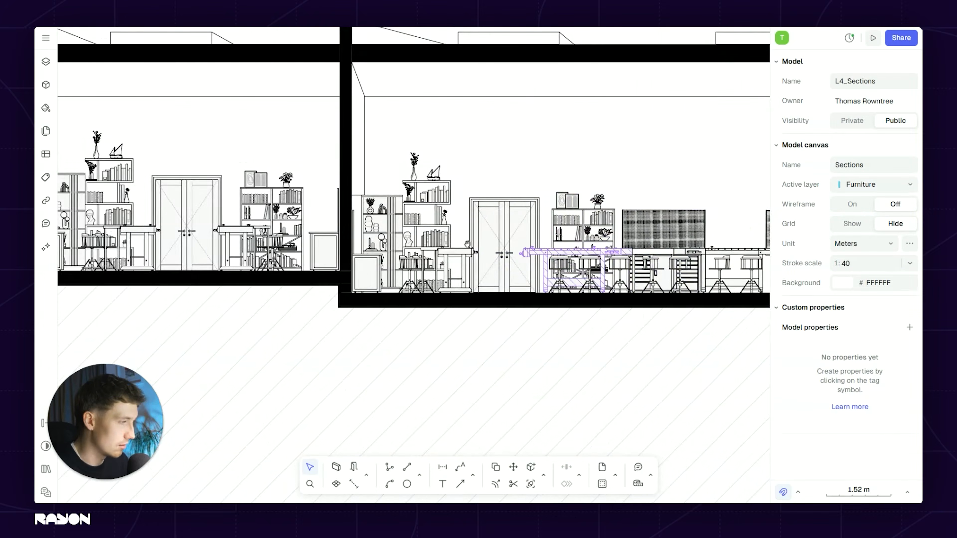
{"action": "middle_click_drag", "start_coordinate": [648, 242], "coordinate": [501, 227]}
{"action": "scroll", "coordinate": [509, 216], "scroll_direction": "up", "scroll_amount": 2}
{"action": "left_click", "coordinate": [496, 215]}
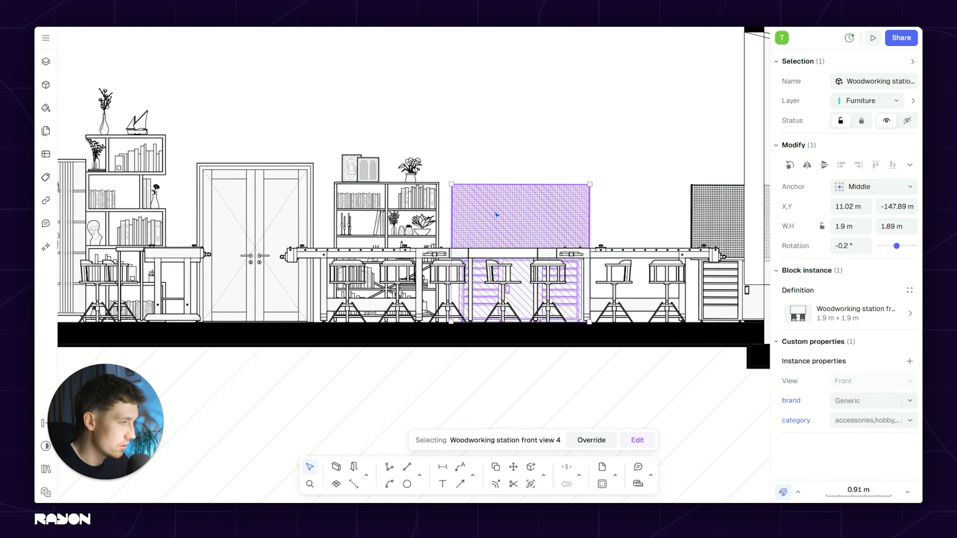
{"action": "left_click", "coordinate": [448, 198]}
{"action": "scroll", "coordinate": [460, 208], "scroll_direction": "down", "scroll_amount": 2}
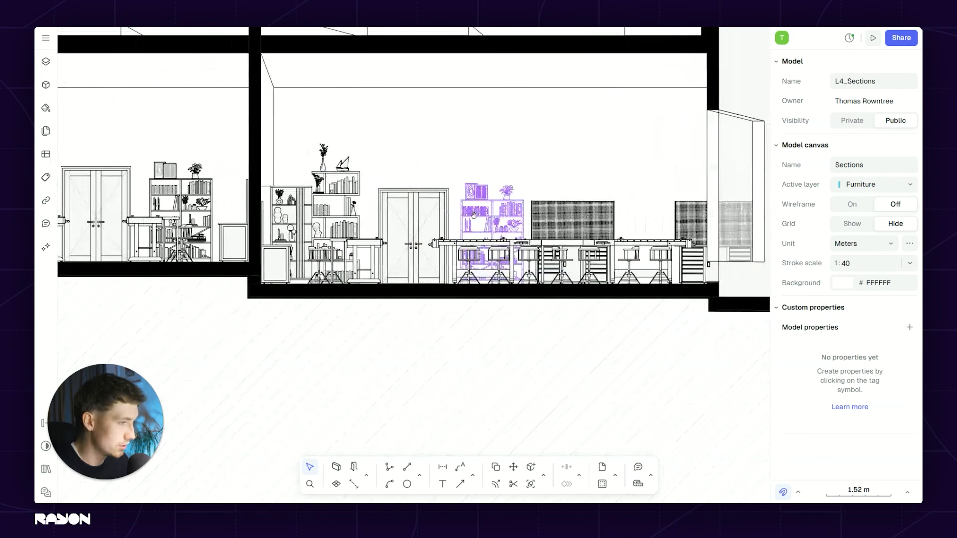
{"action": "scroll", "coordinate": [302, 233], "scroll_direction": "up", "scroll_amount": 2}
{"action": "scroll", "coordinate": [530, 212], "scroll_direction": "down", "scroll_amount": 2}
{"action": "middle_click_drag", "start_coordinate": [530, 212], "coordinate": [420, 230]}
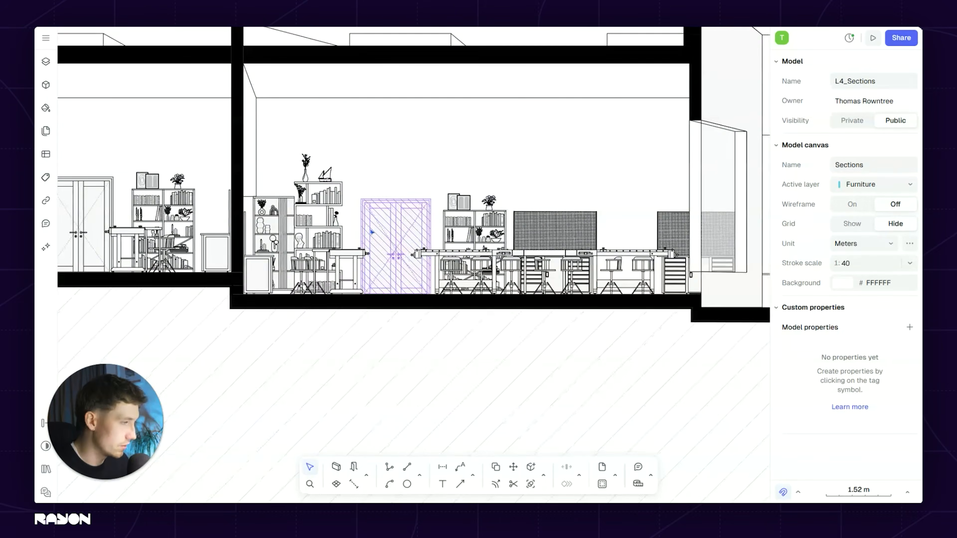
{"action": "scroll", "coordinate": [419, 228], "scroll_direction": "down", "scroll_amount": 4}
{"action": "scroll", "coordinate": [352, 228], "scroll_direction": "up", "scroll_amount": 3}
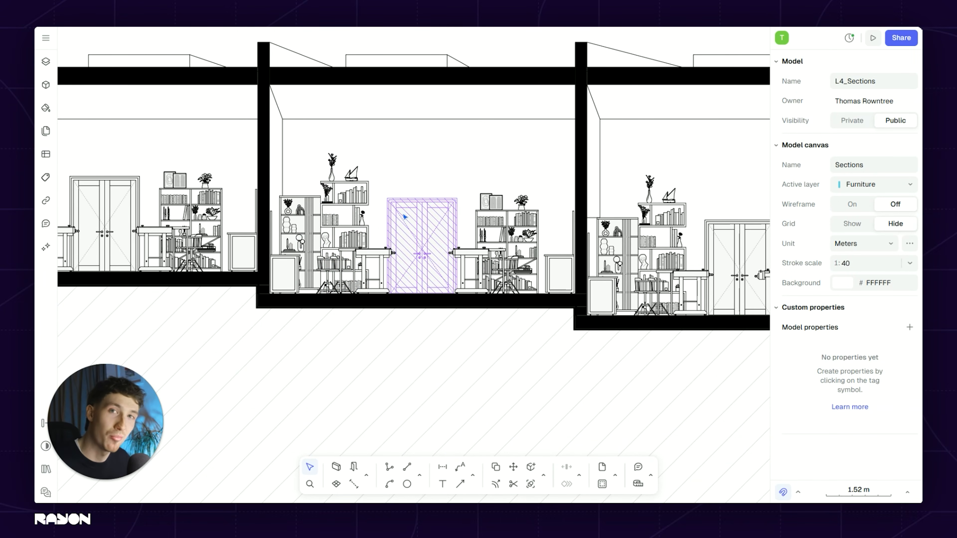
{"action": "scroll", "coordinate": [400, 259], "scroll_direction": "down", "scroll_amount": 2}
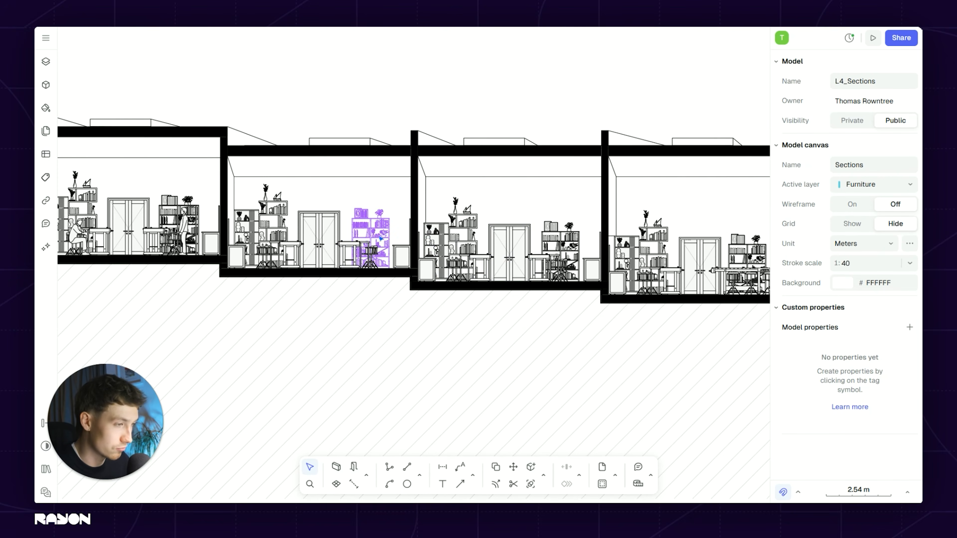
{"action": "middle_click_drag", "start_coordinate": [394, 222], "coordinate": [226, 207]}
{"action": "scroll", "coordinate": [452, 223], "scroll_direction": "up", "scroll_amount": 4}
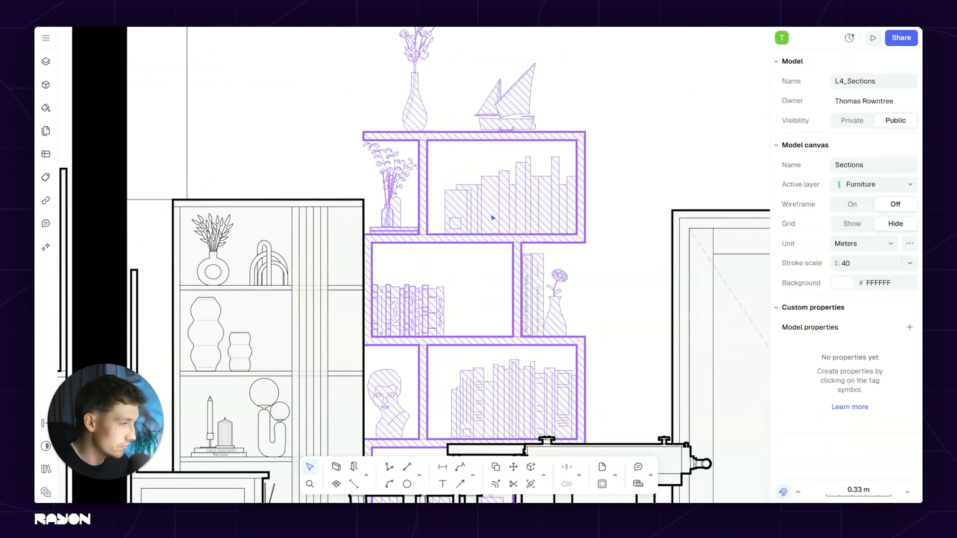
{"action": "scroll", "coordinate": [534, 358], "scroll_direction": "down", "scroll_amount": 3}
{"action": "scroll", "coordinate": [535, 358], "scroll_direction": "up", "scroll_amount": 3}
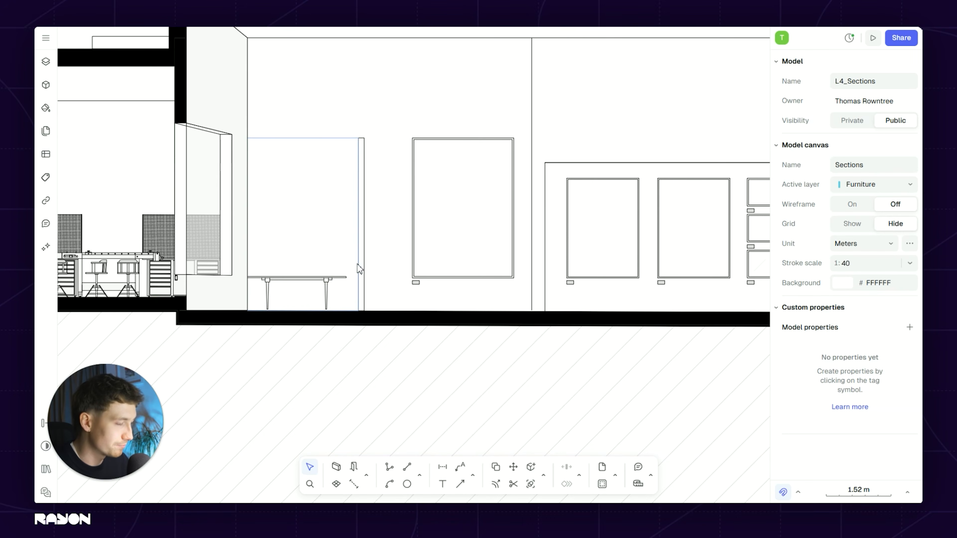
{"action": "middle_click_drag", "start_coordinate": [446, 217], "coordinate": [299, 228]}
{"action": "scroll", "coordinate": [521, 231], "scroll_direction": "down", "scroll_amount": 2}
{"action": "middle_click_drag", "start_coordinate": [521, 233], "coordinate": [388, 241]}
{"action": "scroll", "coordinate": [260, 205], "scroll_direction": "up", "scroll_amount": 2}
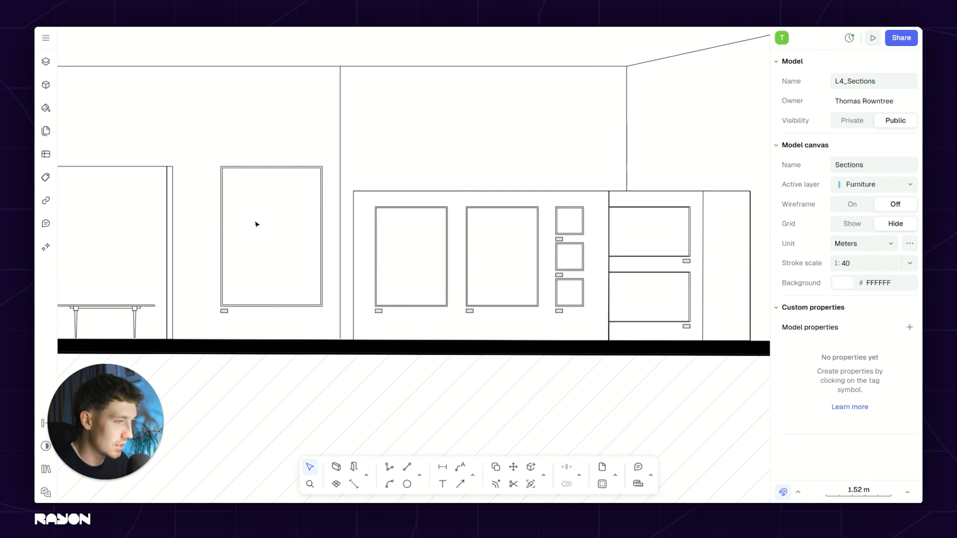
{"action": "middle_click_drag", "start_coordinate": [257, 222], "coordinate": [323, 221]}
{"action": "scroll", "coordinate": [424, 257], "scroll_direction": "down", "scroll_amount": 2}
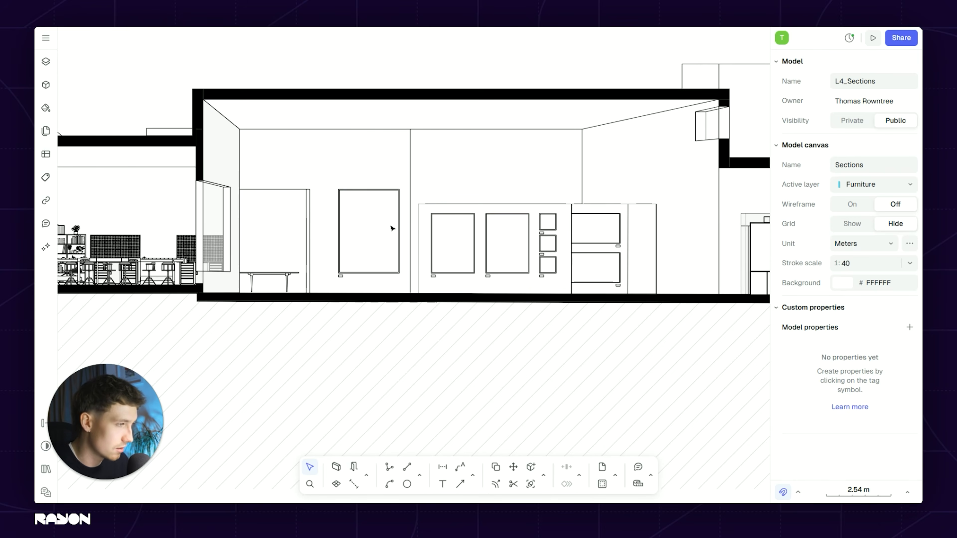
{"action": "middle_click_drag", "start_coordinate": [463, 240], "coordinate": [325, 267]}
{"action": "scroll", "coordinate": [325, 267], "scroll_direction": "up", "scroll_amount": 2}
{"action": "scroll", "coordinate": [468, 265], "scroll_direction": "down", "scroll_amount": 2}
{"action": "middle_click_drag", "start_coordinate": [468, 265], "coordinate": [364, 259]}
{"action": "middle_click_drag", "start_coordinate": [608, 261], "coordinate": [362, 248]}
{"action": "scroll", "coordinate": [362, 248], "scroll_direction": "up", "scroll_amount": 2}
Step: Try moving the hatched lift block onto the upper wall, then undo it back behind the counter
{"action": "left_click", "coordinate": [406, 213]}
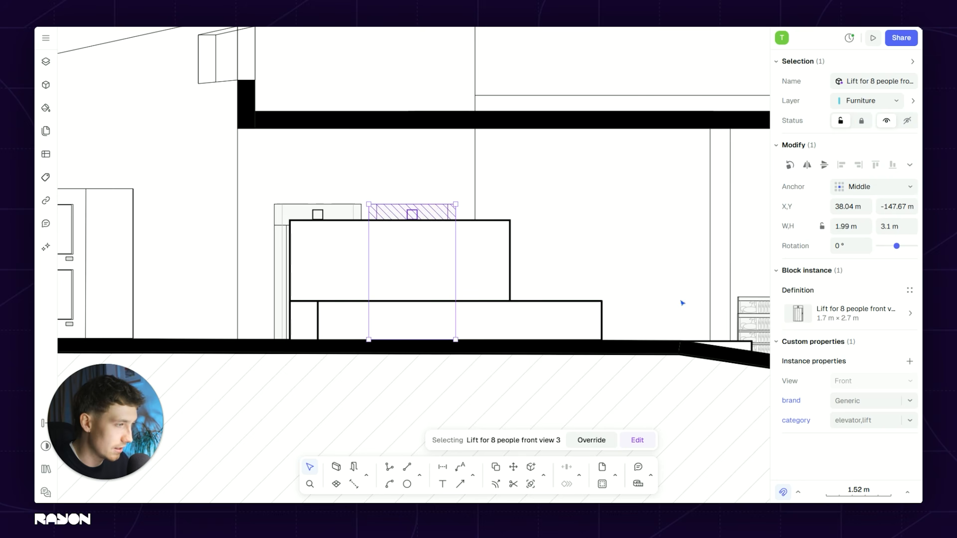
{"action": "mouse_move", "coordinate": [414, 219]}
{"action": "left_mouse_down"}
{"action": "mouse_move", "coordinate": [463, 161]}
{"action": "mouse_move", "coordinate": [621, 127]}
{"action": "left_mouse_up"}
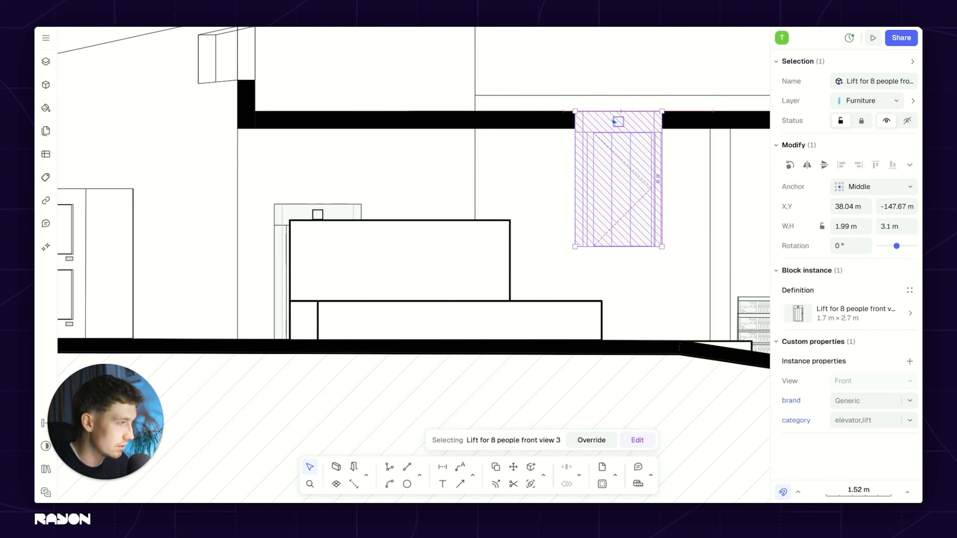
{"action": "left_click", "coordinate": [612, 199]}
{"action": "key", "text": "ctrl+z"}
{"action": "scroll", "coordinate": [546, 212], "scroll_direction": "up", "scroll_amount": 3}
{"action": "middle_click_drag", "start_coordinate": [547, 212], "coordinate": [305, 184]}
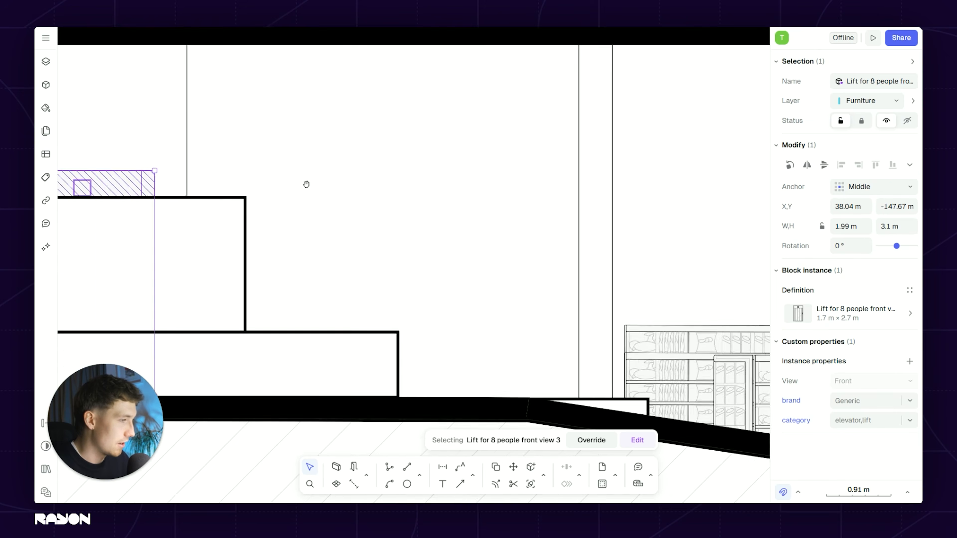
{"action": "scroll", "coordinate": [487, 292], "scroll_direction": "down", "scroll_amount": 6}
{"action": "left_click", "coordinate": [522, 291]}
Step: Pan past the shelves, building elevation and café plan over to the building section
{"action": "middle_click_drag", "start_coordinate": [681, 317], "coordinate": [304, 229]}
{"action": "scroll", "coordinate": [489, 269], "scroll_direction": "up", "scroll_amount": 3}
{"action": "scroll", "coordinate": [316, 214], "scroll_direction": "up", "scroll_amount": 3}
{"action": "scroll", "coordinate": [333, 185], "scroll_direction": "down", "scroll_amount": 6}
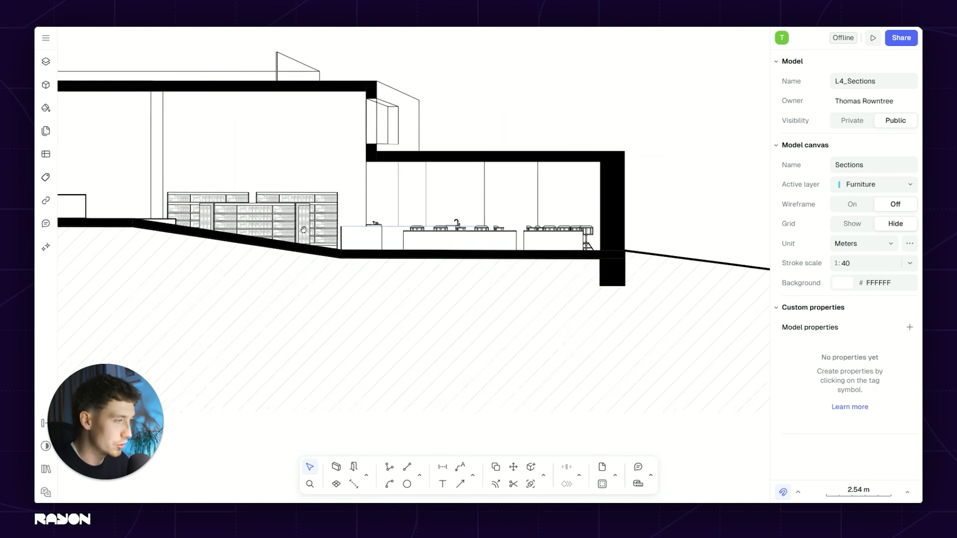
{"action": "scroll", "coordinate": [364, 246], "scroll_direction": "up", "scroll_amount": 3}
{"action": "scroll", "coordinate": [520, 227], "scroll_direction": "down", "scroll_amount": 6}
{"action": "middle_click_drag", "start_coordinate": [524, 167], "coordinate": [509, 378]}
{"action": "mouse_move", "coordinate": [479, 162]}
{"action": "middle_mouse_down"}
{"action": "mouse_move", "coordinate": [467, 306]}
{"action": "mouse_move", "coordinate": [483, 356]}
{"action": "mouse_move", "coordinate": [484, 237]}
{"action": "middle_mouse_up"}
{"action": "middle_click_drag", "start_coordinate": [495, 182], "coordinate": [485, 354]}
{"action": "middle_click_drag", "start_coordinate": [467, 99], "coordinate": [468, 316]}
{"action": "middle_click_drag", "start_coordinate": [467, 124], "coordinate": [467, 354]}
{"action": "middle_click_drag", "start_coordinate": [484, 64], "coordinate": [478, 364]}
{"action": "middle_click_drag", "start_coordinate": [486, 238], "coordinate": [507, 338]}
{"action": "scroll", "coordinate": [433, 202], "scroll_direction": "up", "scroll_amount": 3}
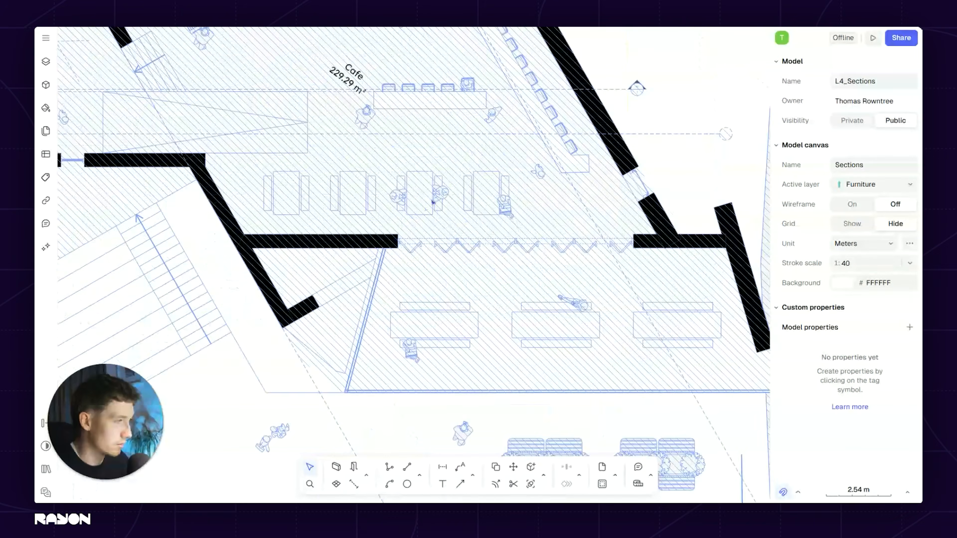
{"action": "middle_click_drag", "start_coordinate": [449, 243], "coordinate": [436, 381]}
{"action": "scroll", "coordinate": [491, 173], "scroll_direction": "up", "scroll_amount": 3}
{"action": "scroll", "coordinate": [466, 266], "scroll_direction": "down", "scroll_amount": 4}
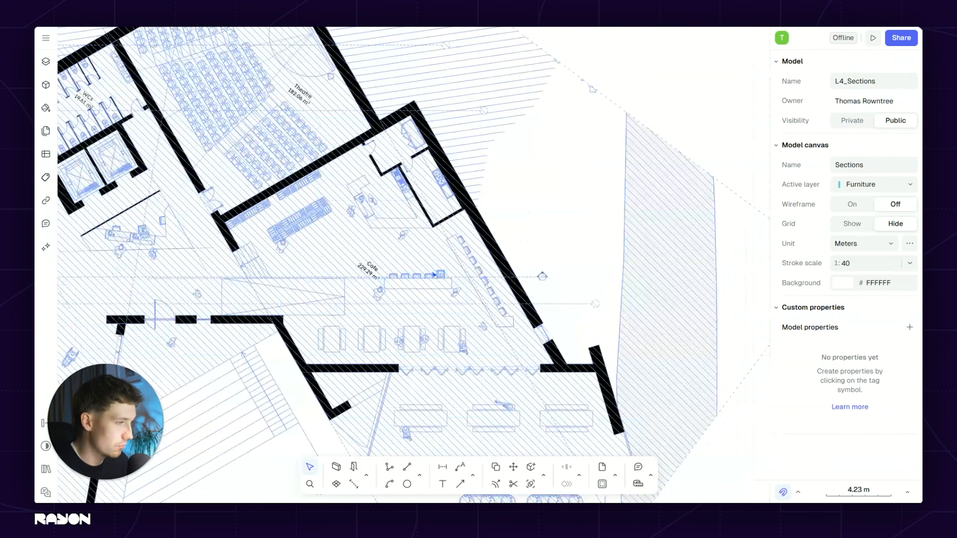
{"action": "middle_click_drag", "start_coordinate": [466, 342], "coordinate": [466, 188]}
{"action": "middle_click_drag", "start_coordinate": [466, 358], "coordinate": [466, 172]}
{"action": "middle_click_drag", "start_coordinate": [466, 353], "coordinate": [465, 180]}
{"action": "scroll", "coordinate": [466, 204], "scroll_direction": "up", "scroll_amount": 1}
{"action": "middle_click_drag", "start_coordinate": [467, 362], "coordinate": [471, 122]}
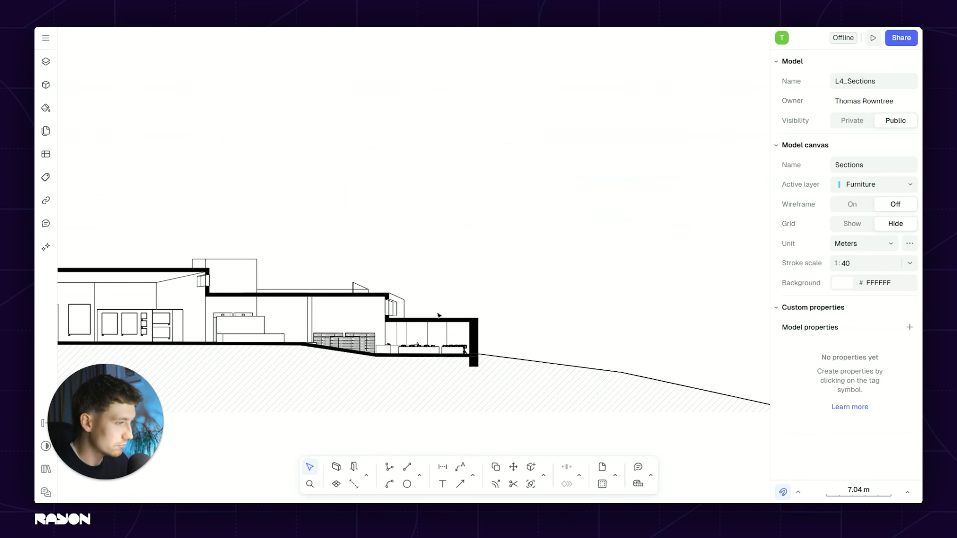
Step: Zoom and pan across the section's café furniture to reach the café counter
{"action": "scroll", "coordinate": [431, 340], "scroll_direction": "up", "scroll_amount": 4}
{"action": "scroll", "coordinate": [527, 212], "scroll_direction": "down", "scroll_amount": 1}
{"action": "middle_click_drag", "start_coordinate": [527, 212], "coordinate": [581, 146]}
{"action": "scroll", "coordinate": [448, 249], "scroll_direction": "down", "scroll_amount": 1}
{"action": "middle_click_drag", "start_coordinate": [413, 231], "coordinate": [378, 261]}
{"action": "scroll", "coordinate": [378, 258], "scroll_direction": "down", "scroll_amount": 2}
{"action": "middle_click_drag", "start_coordinate": [603, 252], "coordinate": [339, 257]}
{"action": "scroll", "coordinate": [490, 258], "scroll_direction": "up", "scroll_amount": 2}
{"action": "middle_click_drag", "start_coordinate": [547, 262], "coordinate": [354, 257]}
{"action": "scroll", "coordinate": [320, 264], "scroll_direction": "up", "scroll_amount": 1}
{"action": "scroll", "coordinate": [352, 234], "scroll_direction": "down", "scroll_amount": 1}
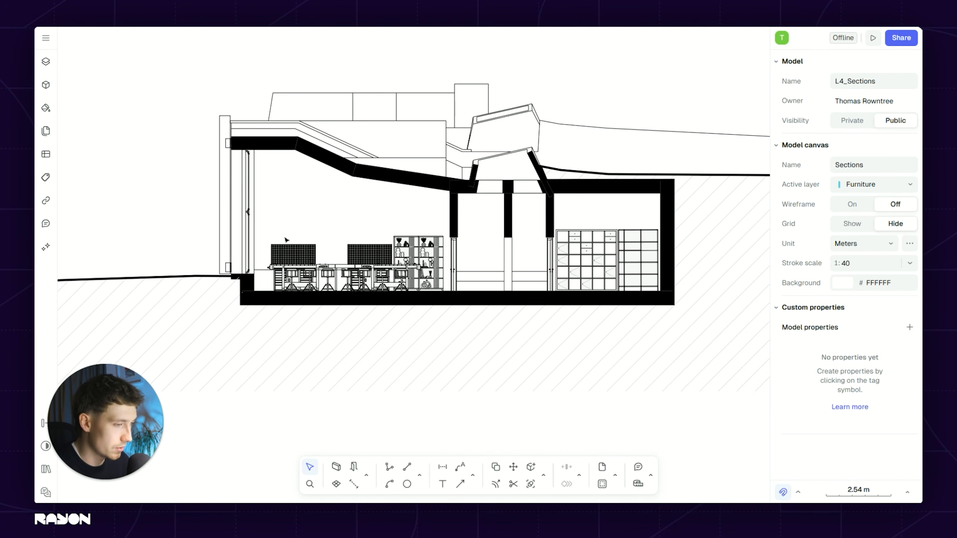
{"action": "scroll", "coordinate": [304, 260], "scroll_direction": "up", "scroll_amount": 1}
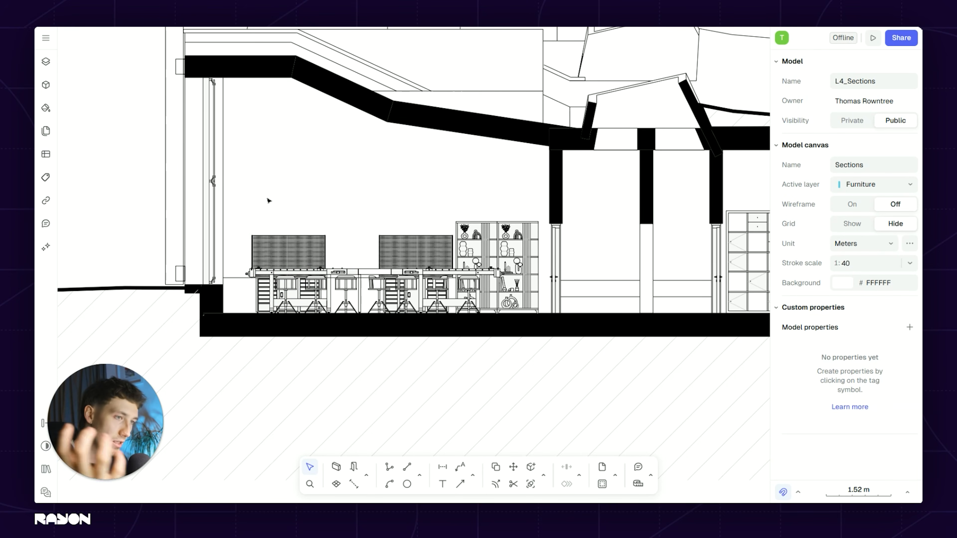
{"action": "middle_click_drag", "start_coordinate": [331, 181], "coordinate": [416, 215]}
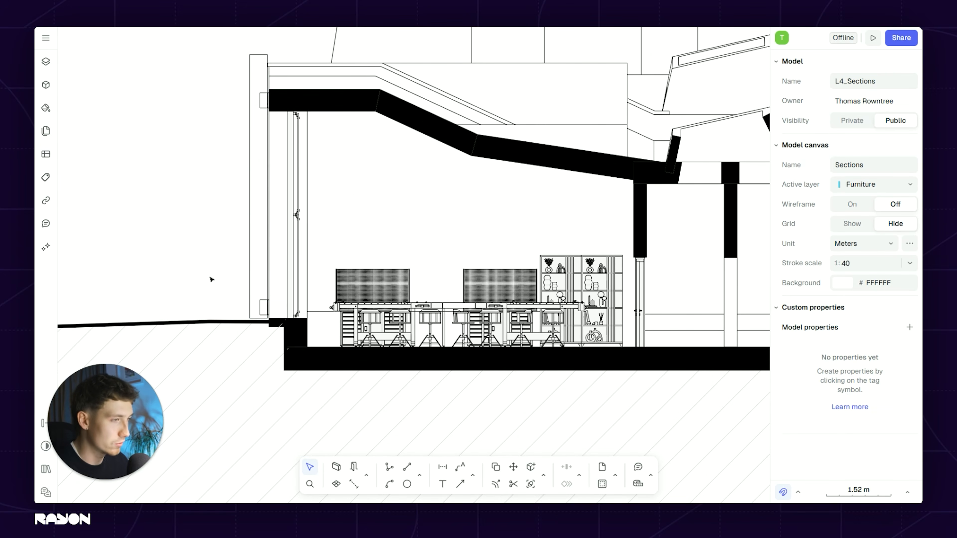
{"action": "scroll", "coordinate": [310, 203], "scroll_direction": "down", "scroll_amount": 5}
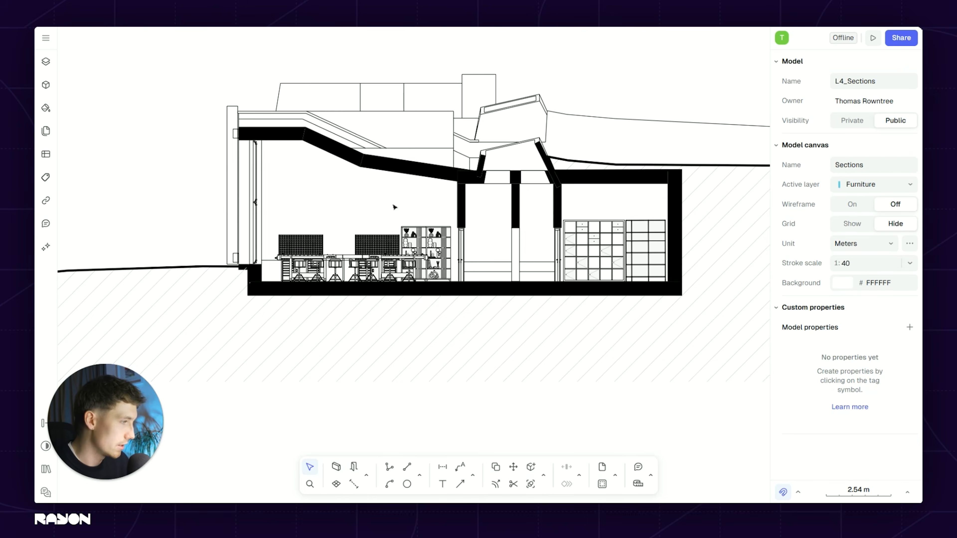
{"action": "scroll", "coordinate": [394, 207], "scroll_direction": "up", "scroll_amount": 5}
{"action": "scroll", "coordinate": [296, 191], "scroll_direction": "down", "scroll_amount": 5}
{"action": "scroll", "coordinate": [573, 230], "scroll_direction": "up", "scroll_amount": 5}
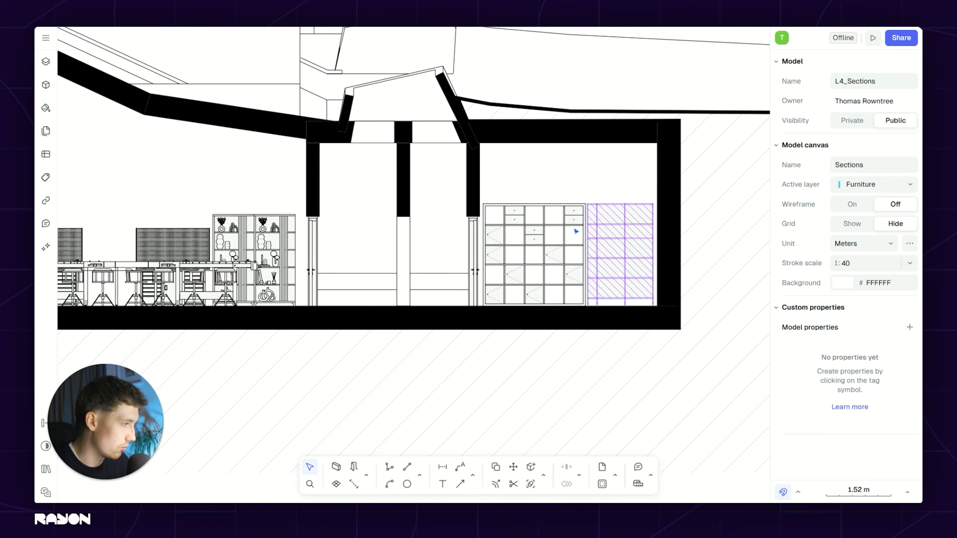
{"action": "scroll", "coordinate": [393, 237], "scroll_direction": "down", "scroll_amount": 5}
{"action": "scroll", "coordinate": [337, 256], "scroll_direction": "up", "scroll_amount": 6}
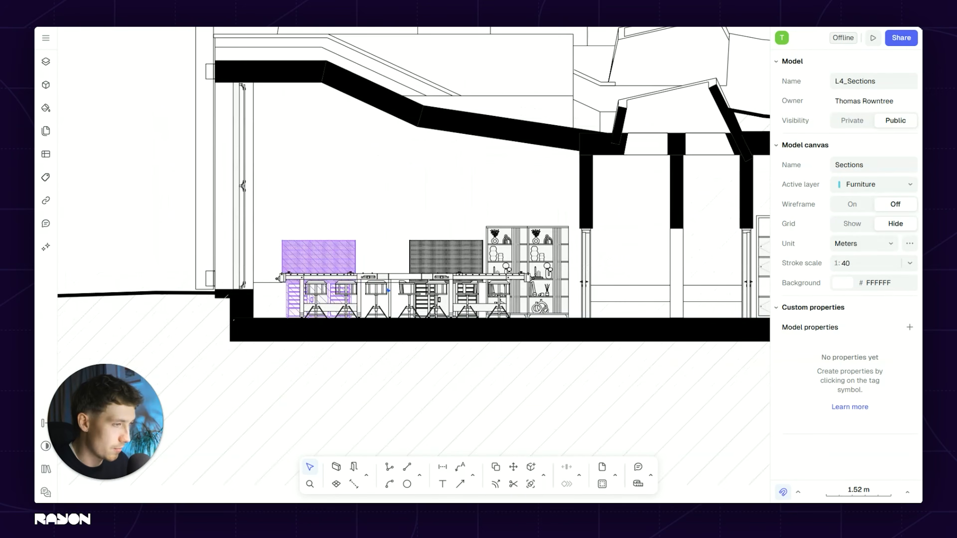
{"action": "scroll", "coordinate": [348, 259], "scroll_direction": "down", "scroll_amount": 5}
{"action": "scroll", "coordinate": [437, 229], "scroll_direction": "up", "scroll_amount": 5}
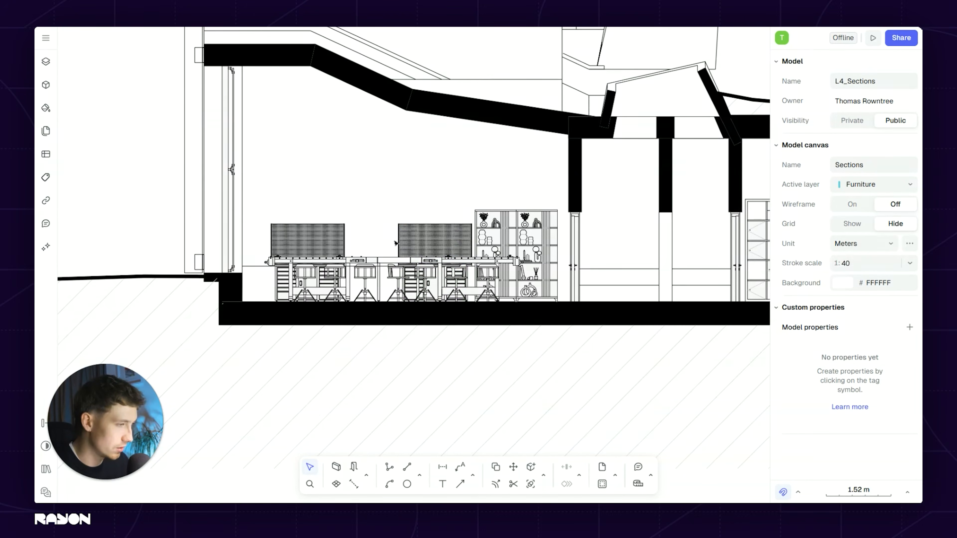
{"action": "scroll", "coordinate": [437, 229], "scroll_direction": "down", "scroll_amount": 5}
{"action": "middle_click_drag", "start_coordinate": [437, 228], "coordinate": [298, 228]}
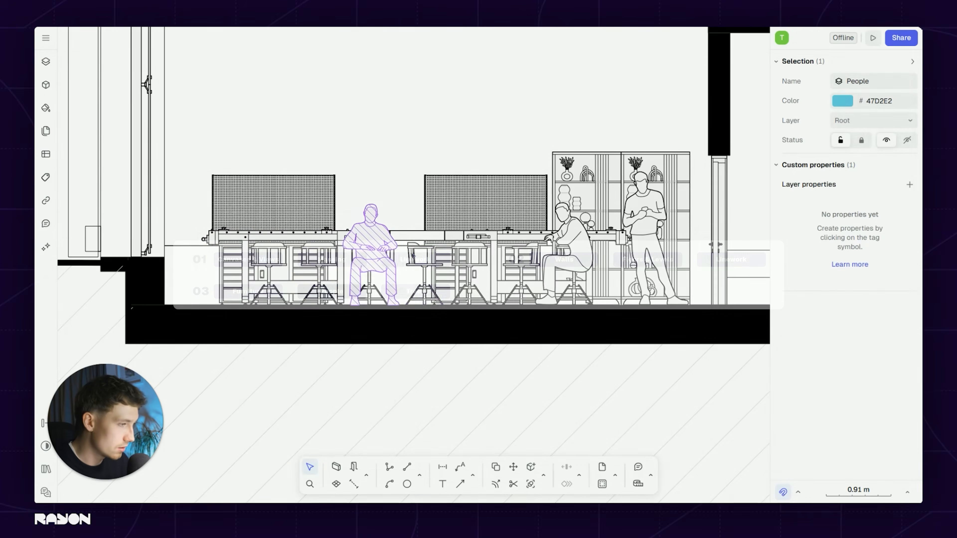
{"action": "middle_click_drag", "start_coordinate": [460, 243], "coordinate": [388, 243]}
{"action": "scroll", "coordinate": [301, 243], "scroll_direction": "up", "scroll_amount": 5}
{"action": "left_click", "coordinate": [301, 249]}
{"action": "key", "text": "Escape"}
{"action": "middle_click_drag", "start_coordinate": [618, 260], "coordinate": [348, 255]}
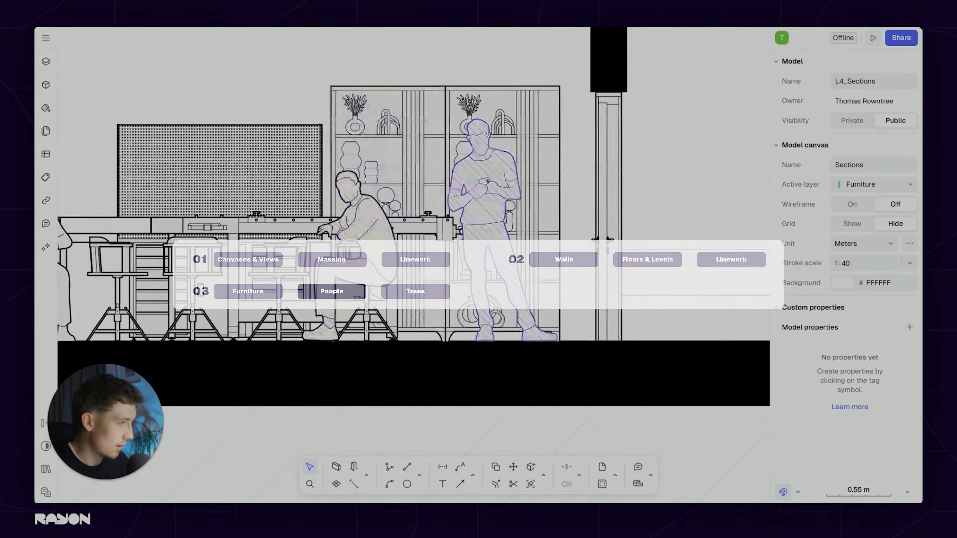
{"action": "scroll", "coordinate": [458, 231], "scroll_direction": "down", "scroll_amount": 10}
{"action": "middle_click_drag", "start_coordinate": [189, 208], "coordinate": [411, 224]}
{"action": "scroll", "coordinate": [412, 223], "scroll_direction": "up", "scroll_amount": 7}
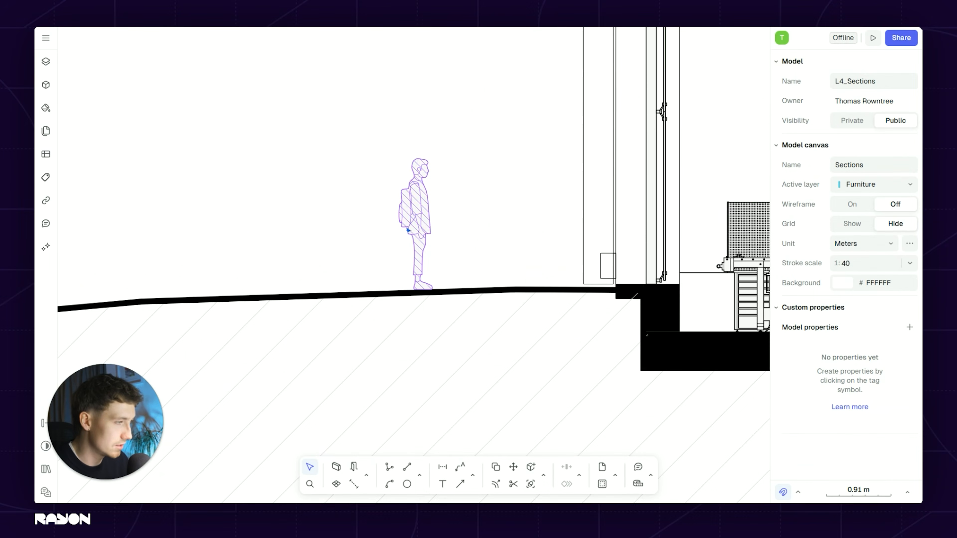
{"action": "scroll", "coordinate": [460, 236], "scroll_direction": "down", "scroll_amount": 5}
{"action": "middle_click_drag", "start_coordinate": [539, 210], "coordinate": [448, 226]}
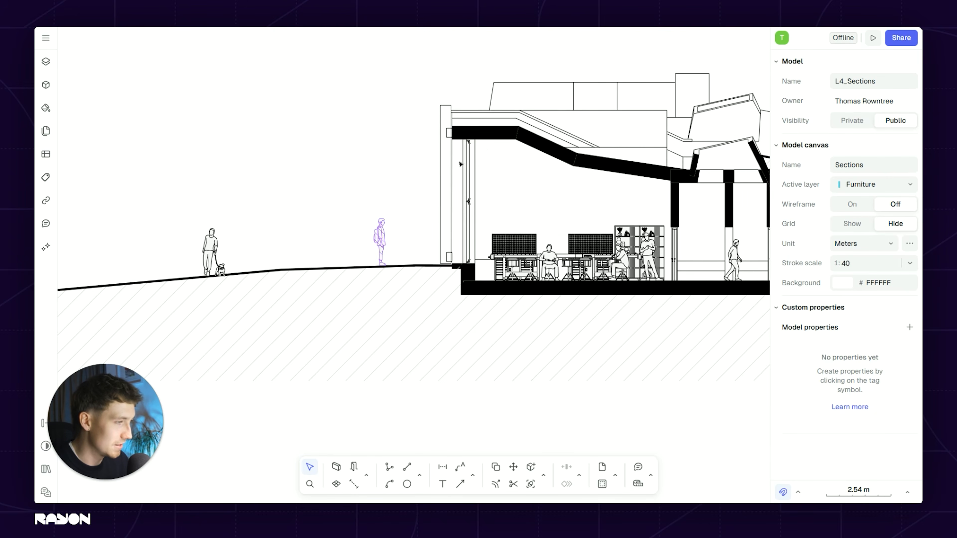
{"action": "scroll", "coordinate": [226, 246], "scroll_direction": "up", "scroll_amount": 3}
{"action": "scroll", "coordinate": [215, 263], "scroll_direction": "down", "scroll_amount": 8}
{"action": "middle_click_drag", "start_coordinate": [436, 217], "coordinate": [378, 253]}
{"action": "scroll", "coordinate": [377, 254], "scroll_direction": "up", "scroll_amount": 8}
{"action": "scroll", "coordinate": [374, 258], "scroll_direction": "down", "scroll_amount": 7}
{"action": "middle_click_drag", "start_coordinate": [374, 210], "coordinate": [209, 217]}
{"action": "scroll", "coordinate": [549, 233], "scroll_direction": "up", "scroll_amount": 3}
{"action": "scroll", "coordinate": [464, 295], "scroll_direction": "up", "scroll_amount": 2}
{"action": "scroll", "coordinate": [549, 267], "scroll_direction": "up", "scroll_amount": 1}
{"action": "middle_click_drag", "start_coordinate": [549, 267], "coordinate": [282, 262]}
{"action": "scroll", "coordinate": [519, 261], "scroll_direction": "up", "scroll_amount": 5}
{"action": "scroll", "coordinate": [442, 244], "scroll_direction": "down", "scroll_amount": 5}
{"action": "middle_click_drag", "start_coordinate": [434, 241], "coordinate": [211, 236]}
{"action": "middle_click_drag", "start_coordinate": [679, 268], "coordinate": [301, 243]}
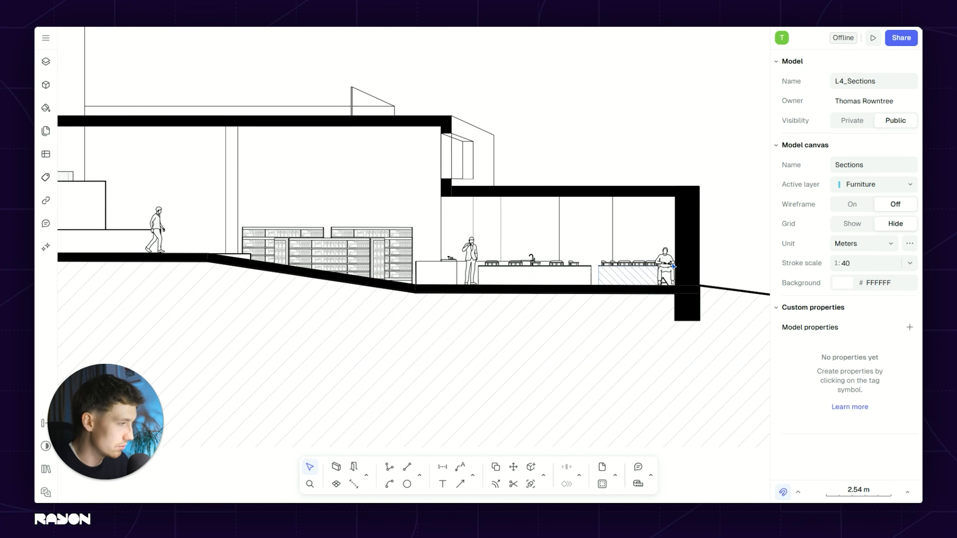
{"action": "scroll", "coordinate": [455, 258], "scroll_direction": "up", "scroll_amount": 4}
{"action": "scroll", "coordinate": [488, 241], "scroll_direction": "up", "scroll_amount": 3}
{"action": "scroll", "coordinate": [487, 257], "scroll_direction": "down", "scroll_amount": 5}
{"action": "scroll", "coordinate": [630, 250], "scroll_direction": "down", "scroll_amount": 8}
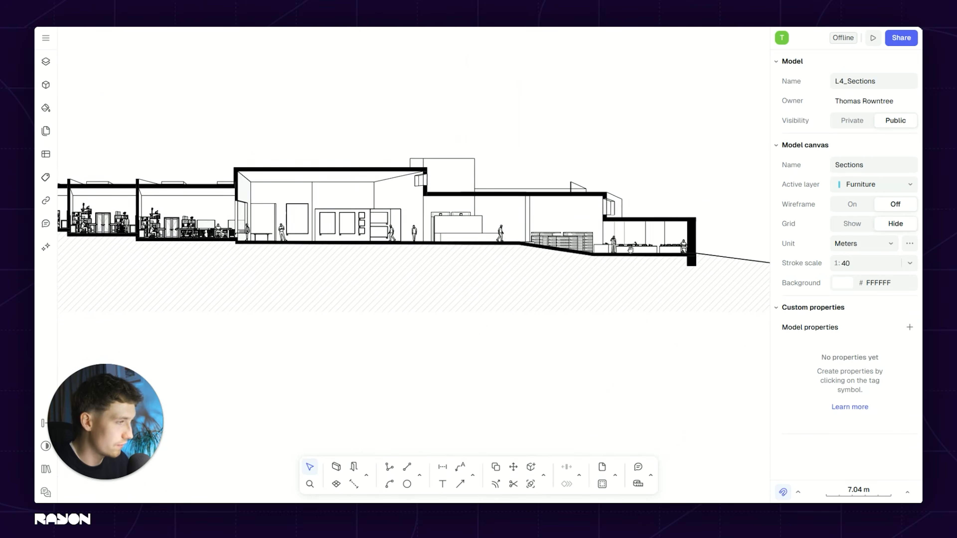
{"action": "middle_click_drag", "start_coordinate": [631, 250], "coordinate": [757, 258]}
{"action": "middle_click_drag", "start_coordinate": [358, 261], "coordinate": [630, 267]}
{"action": "scroll", "coordinate": [390, 232], "scroll_direction": "up", "scroll_amount": 8}
Step: In the chestnut tree block, set the outer outline path's stroke to black at 30% opacity
{"action": "scroll", "coordinate": [385, 229], "scroll_direction": "down", "scroll_amount": 13}
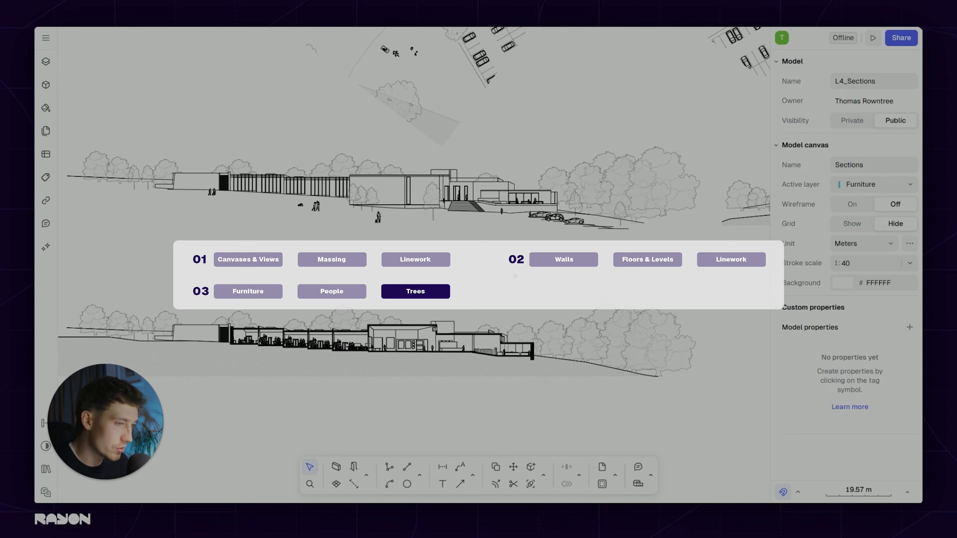
{"action": "scroll", "coordinate": [569, 162], "scroll_direction": "up", "scroll_amount": 5}
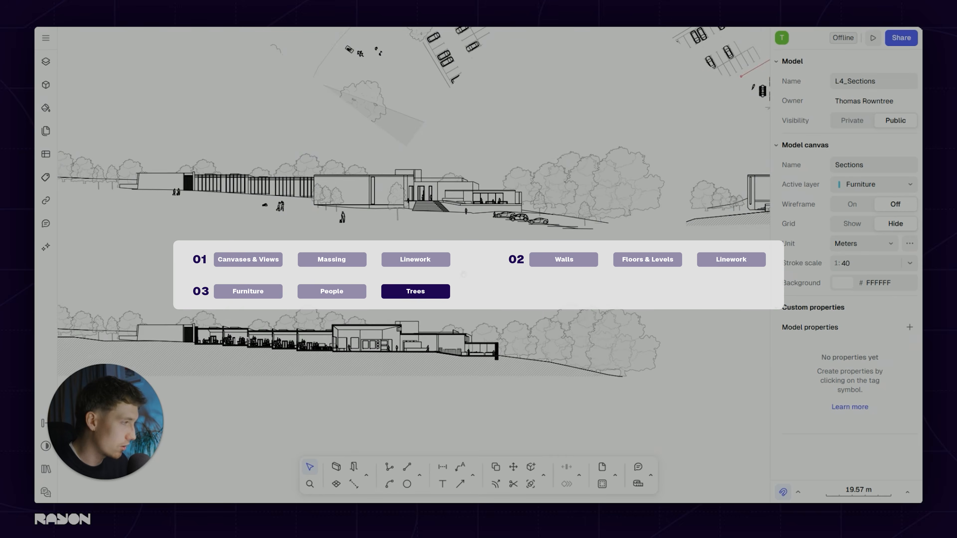
{"action": "left_click", "coordinate": [574, 163]}
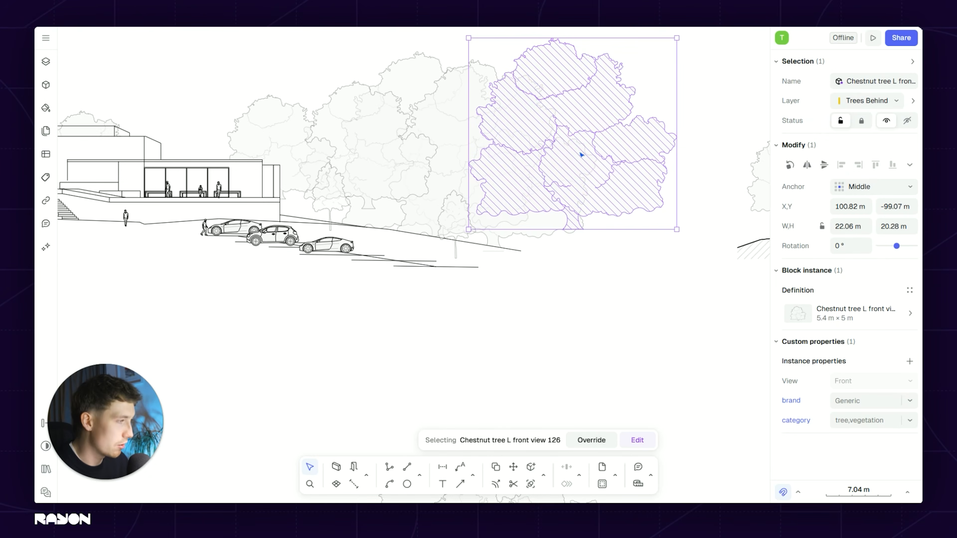
{"action": "middle_click_drag", "start_coordinate": [597, 94], "coordinate": [541, 151]}
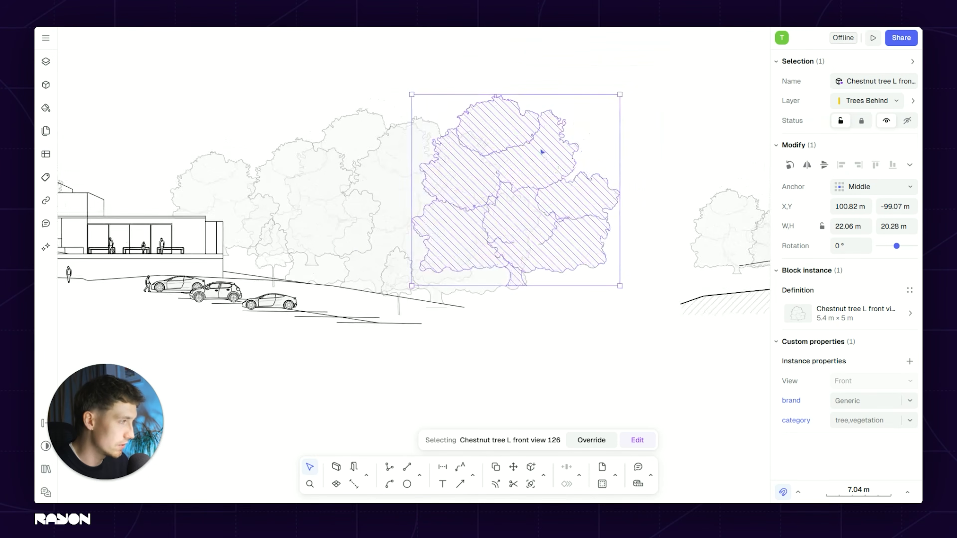
{"action": "scroll", "coordinate": [541, 151], "scroll_direction": "up", "scroll_amount": 3}
{"action": "double_click", "coordinate": [541, 160]}
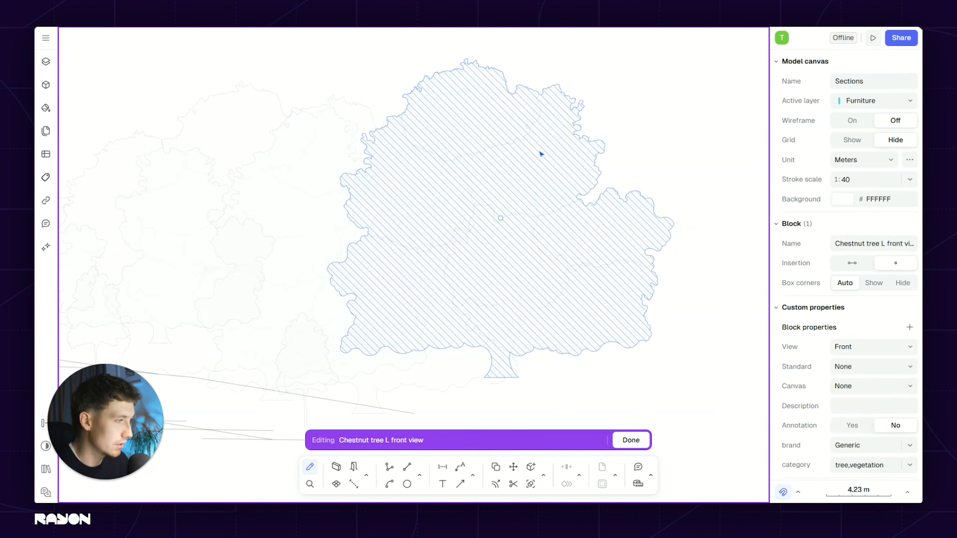
{"action": "left_click", "coordinate": [718, 232]}
{"action": "left_click", "coordinate": [846, 332]}
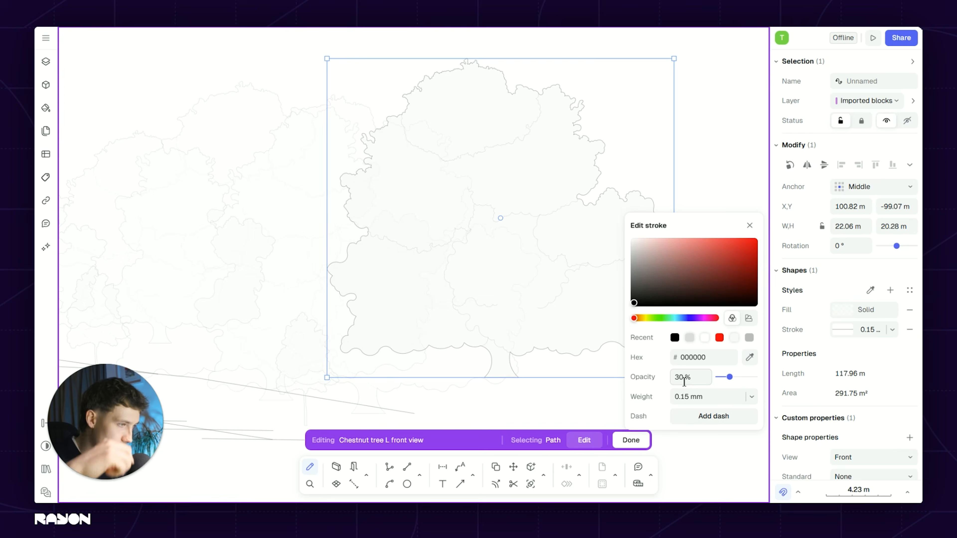
{"action": "left_click", "coordinate": [732, 156]}
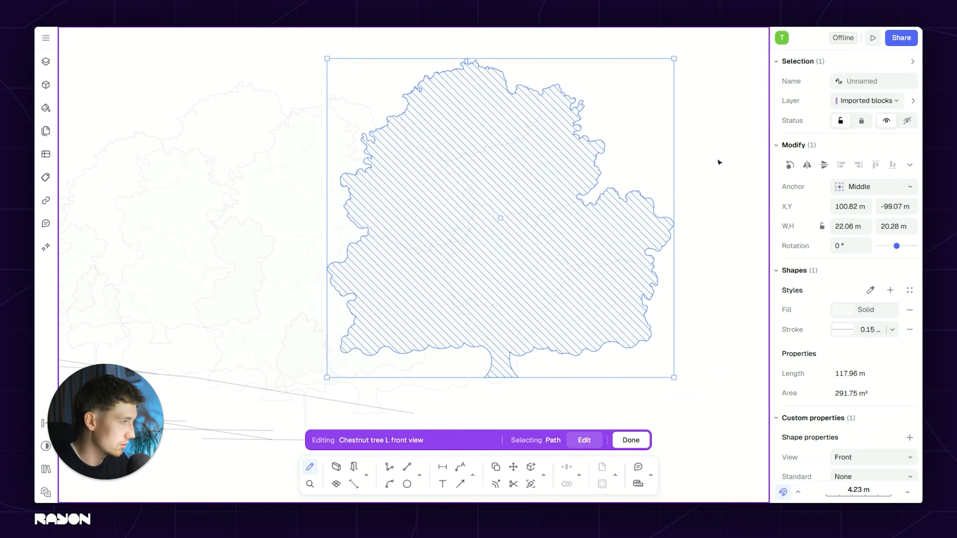
{"action": "key", "text": "Escape"}
{"action": "key", "text": "Escape"}
Step: Give the tree's inner outline path the same faint 30% black stroke, then leave the block
{"action": "double_click", "coordinate": [565, 208]}
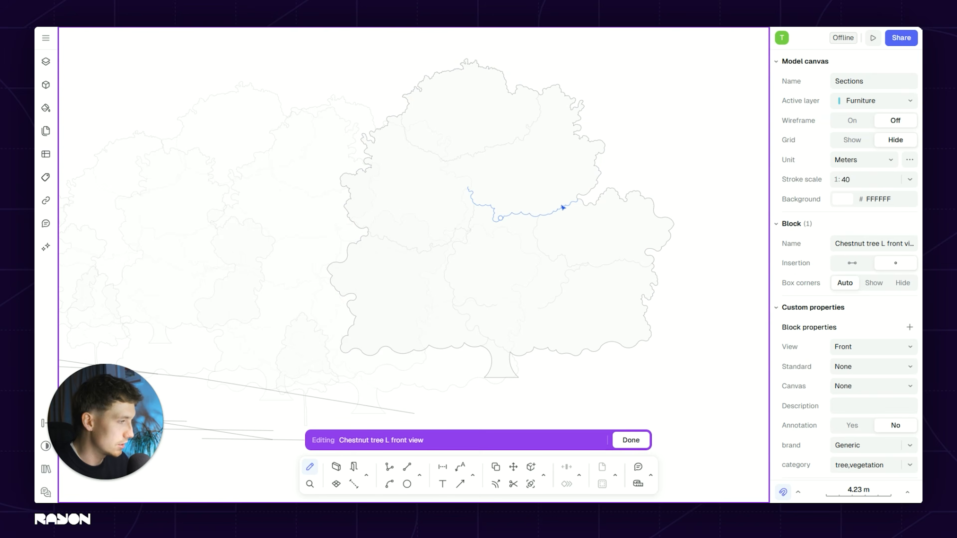
{"action": "left_click", "coordinate": [562, 209]}
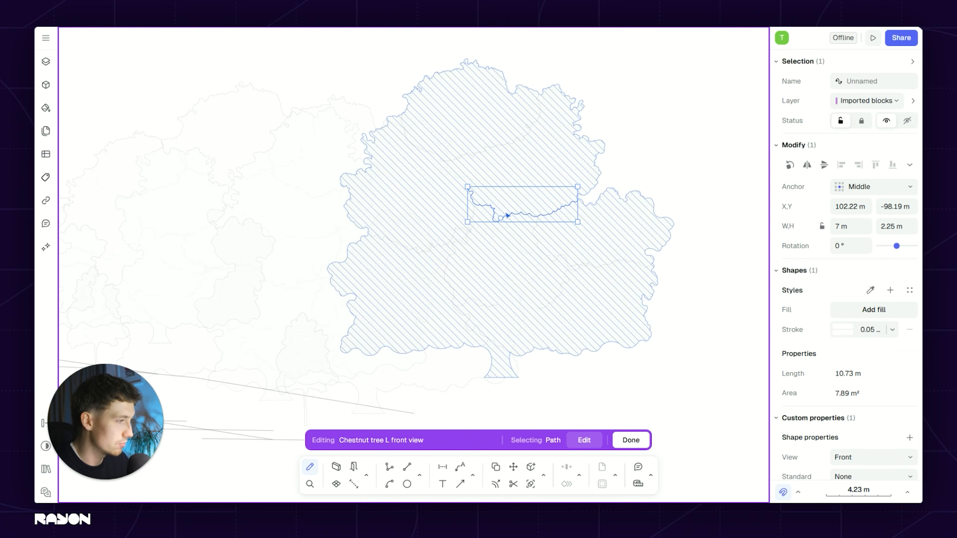
{"action": "left_click", "coordinate": [845, 334]}
{"action": "left_click", "coordinate": [686, 123]}
{"action": "key", "text": "Escape"}
{"action": "scroll", "coordinate": [618, 196], "scroll_direction": "down", "scroll_amount": 5}
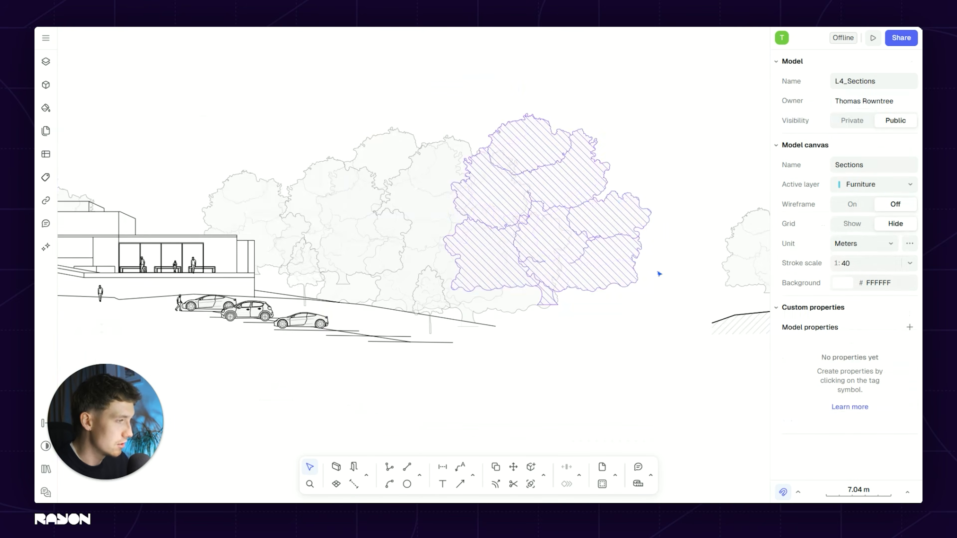
{"action": "middle_click_drag", "start_coordinate": [564, 329], "coordinate": [607, 325]}
{"action": "middle_click_drag", "start_coordinate": [511, 312], "coordinate": [587, 296]}
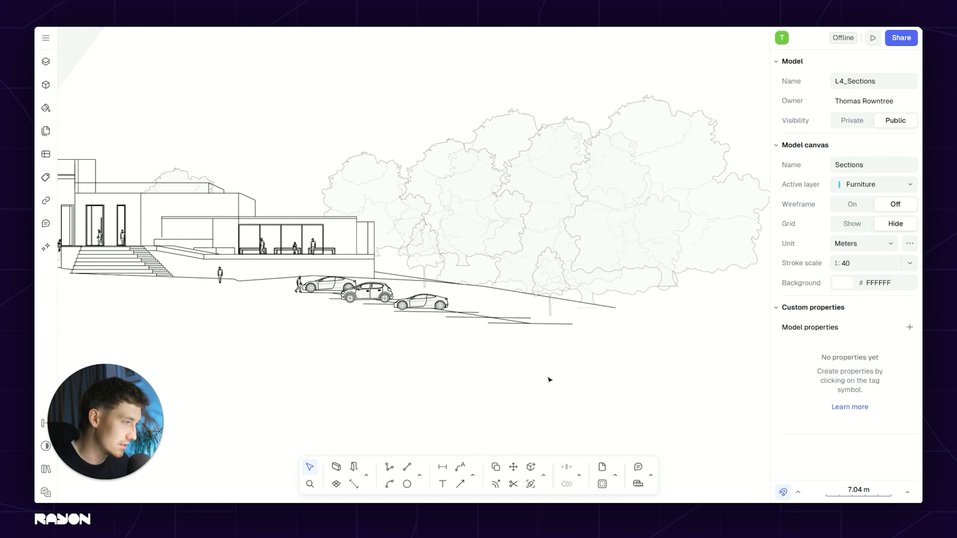
{"action": "scroll", "coordinate": [393, 342], "scroll_direction": "down", "scroll_amount": 3}
{"action": "mouse_move", "coordinate": [387, 334]}
{"action": "middle_mouse_down"}
{"action": "mouse_move", "coordinate": [556, 320]}
{"action": "mouse_move", "coordinate": [511, 310]}
{"action": "middle_mouse_up"}
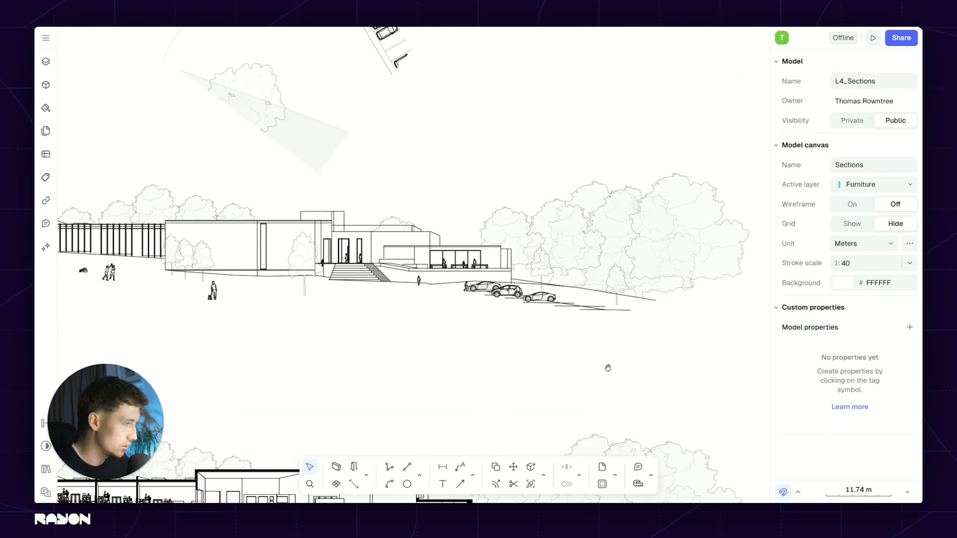
{"action": "middle_click_drag", "start_coordinate": [608, 368], "coordinate": [610, 360]}
{"action": "scroll", "coordinate": [490, 264], "scroll_direction": "up", "scroll_amount": 5}
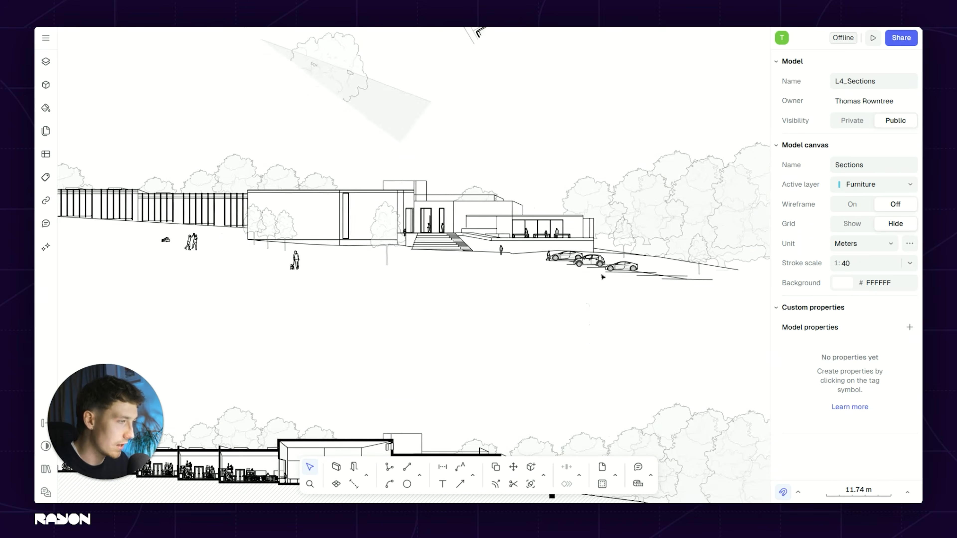
{"action": "scroll", "coordinate": [404, 298], "scroll_direction": "down", "scroll_amount": 3}
{"action": "mouse_move", "coordinate": [404, 298]}
{"action": "middle_mouse_down"}
{"action": "mouse_move", "coordinate": [535, 308]}
{"action": "mouse_move", "coordinate": [568, 274]}
{"action": "middle_mouse_up"}
{"action": "scroll", "coordinate": [448, 297], "scroll_direction": "down", "scroll_amount": 3}
{"action": "scroll", "coordinate": [449, 297], "scroll_direction": "down", "scroll_amount": 3}
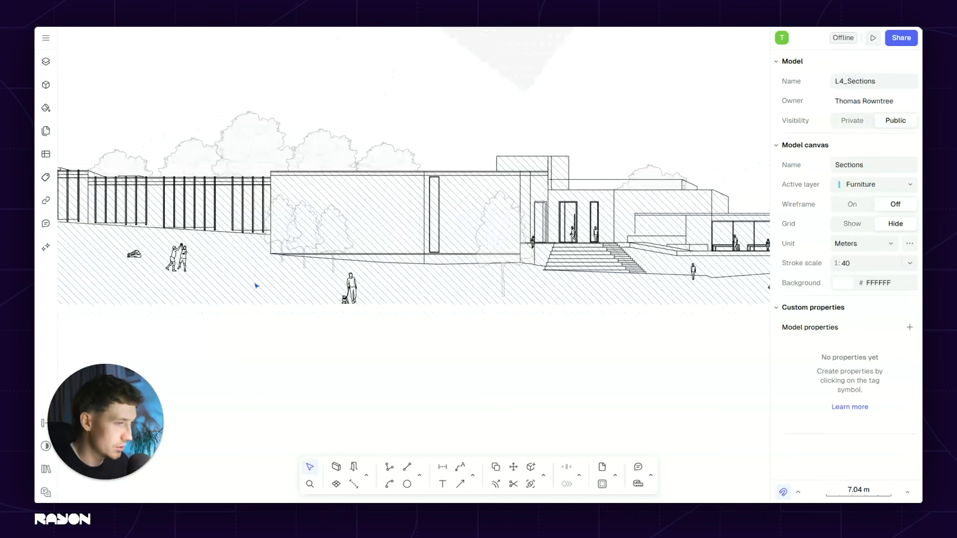
{"action": "scroll", "coordinate": [265, 209], "scroll_direction": "up", "scroll_amount": 3}
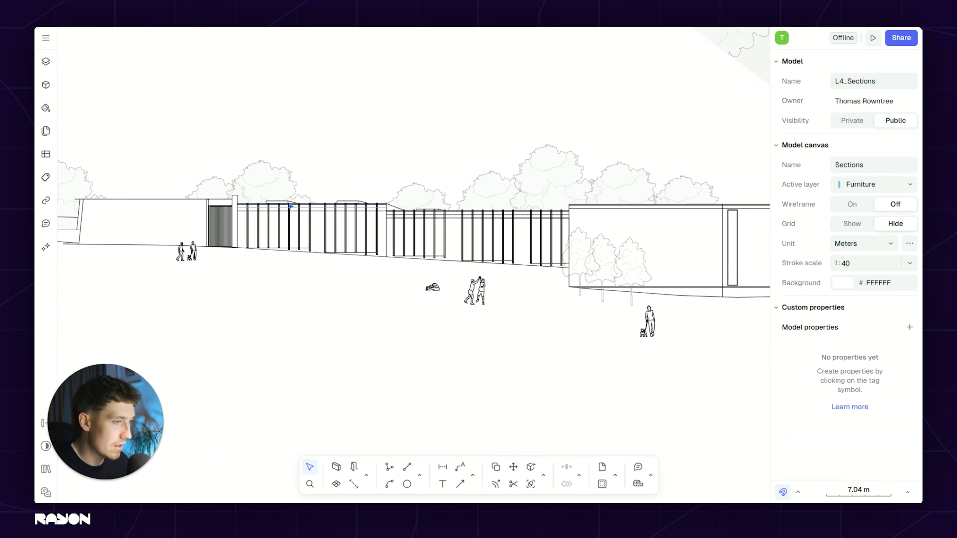
{"action": "scroll", "coordinate": [269, 191], "scroll_direction": "down", "scroll_amount": 3}
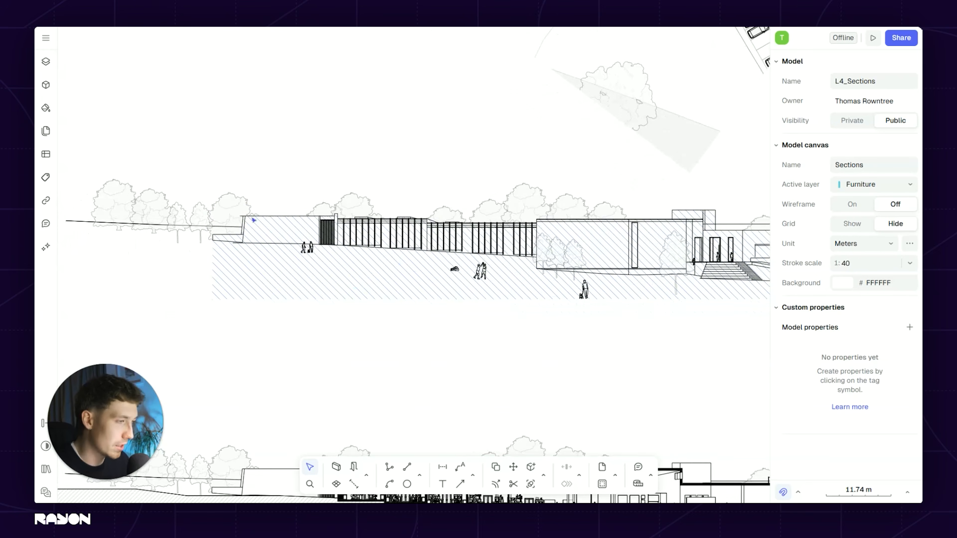
{"action": "scroll", "coordinate": [356, 272], "scroll_direction": "up", "scroll_amount": 3}
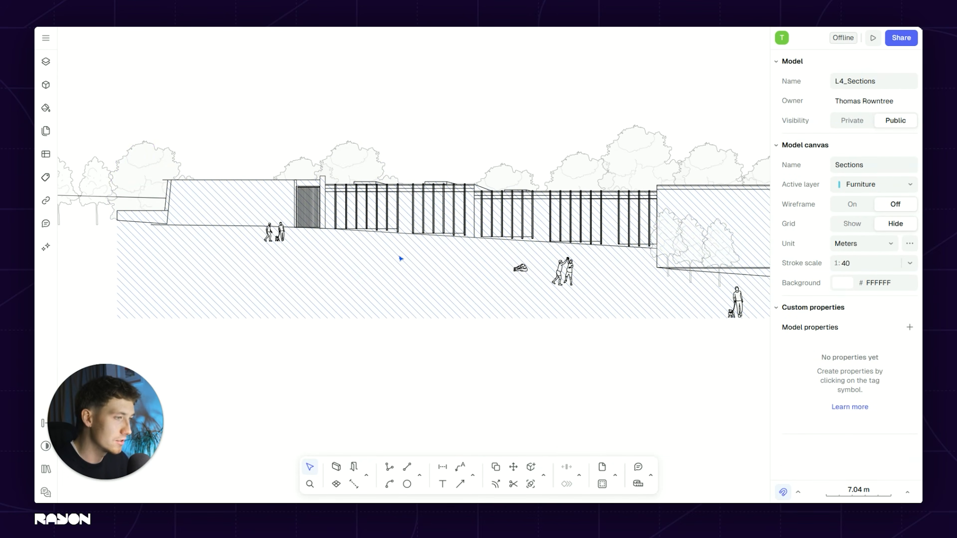
{"action": "left_click", "coordinate": [400, 258]}
{"action": "middle_click_drag", "start_coordinate": [433, 260], "coordinate": [314, 260]}
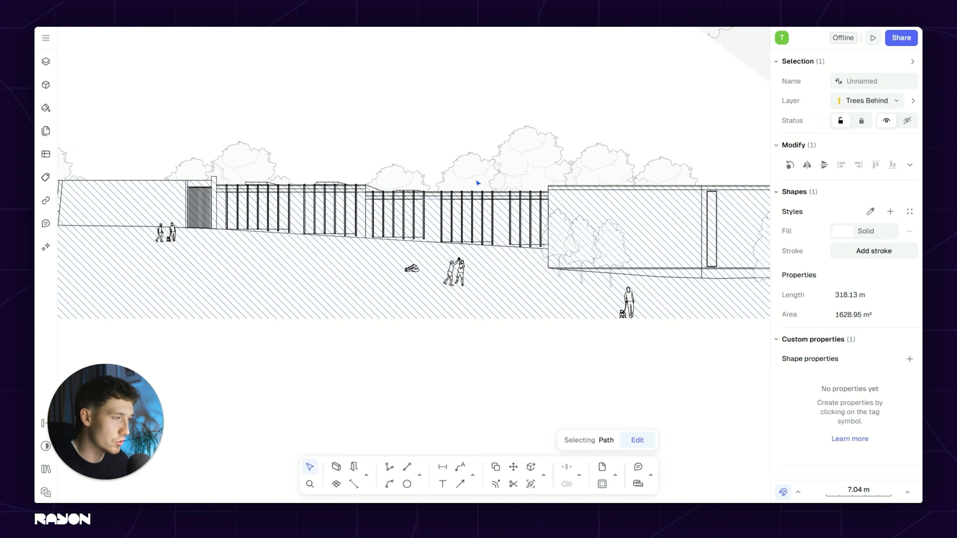
{"action": "middle_click_drag", "start_coordinate": [568, 128], "coordinate": [490, 152]}
{"action": "scroll", "coordinate": [496, 228], "scroll_direction": "down", "scroll_amount": 3}
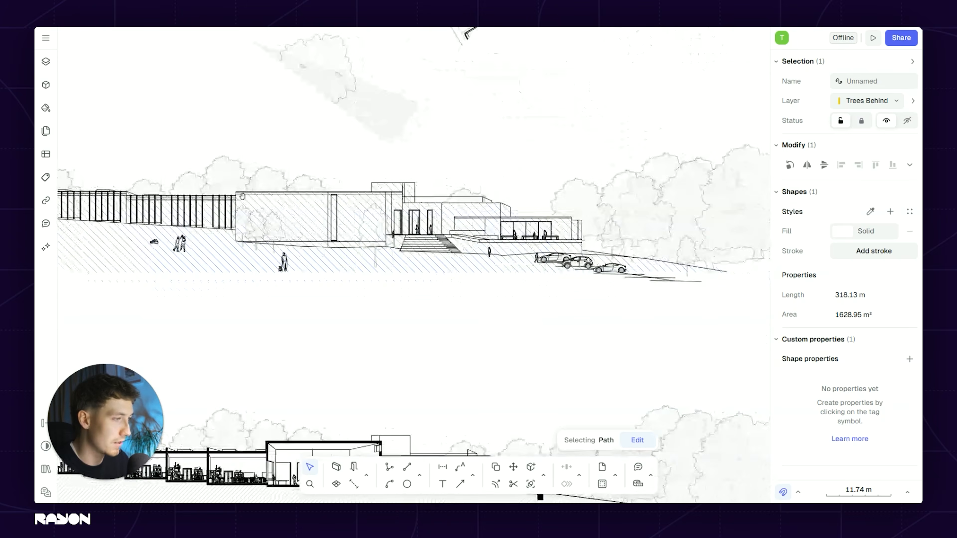
{"action": "right_click", "coordinate": [350, 191]}
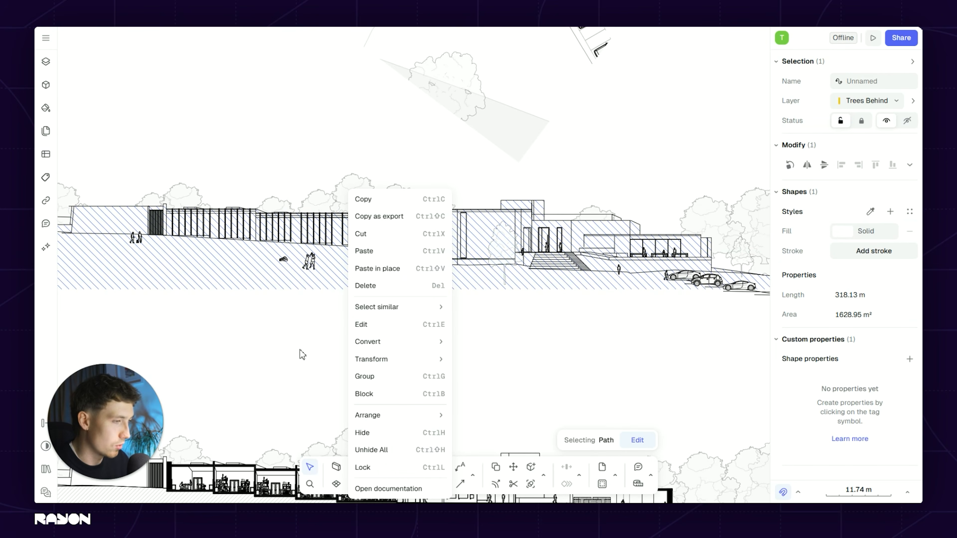
{"action": "left_click", "coordinate": [378, 468]}
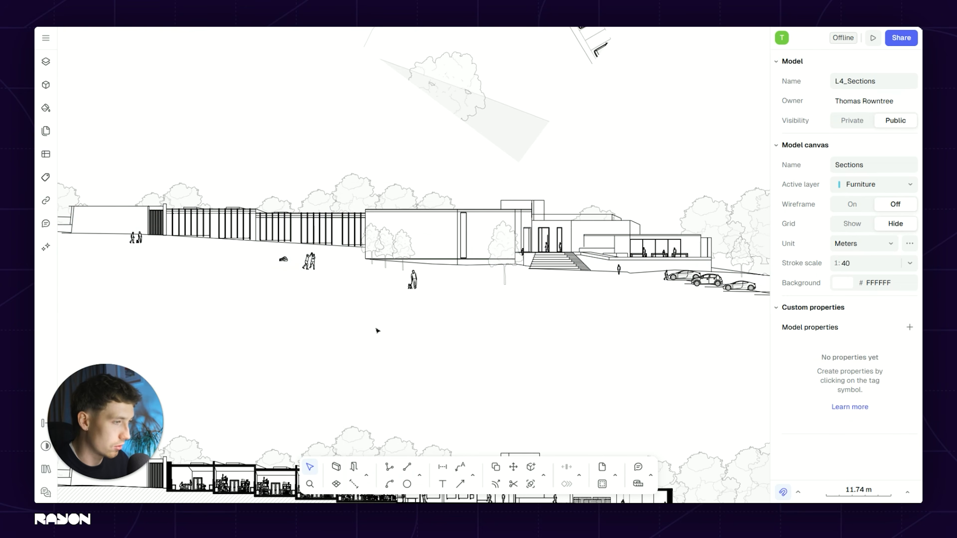
{"action": "scroll", "coordinate": [434, 242], "scroll_direction": "up", "scroll_amount": 5}
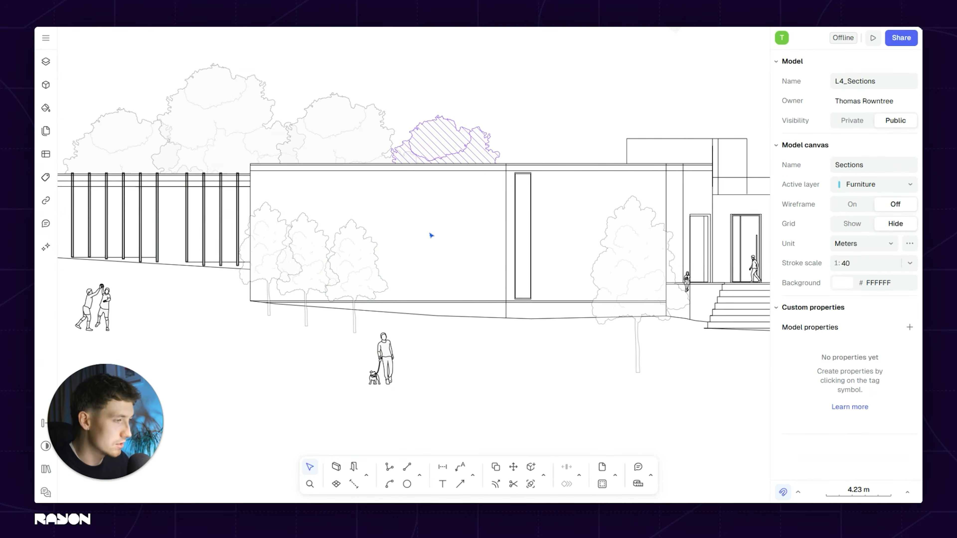
{"action": "scroll", "coordinate": [389, 185], "scroll_direction": "down", "scroll_amount": 8}
{"action": "scroll", "coordinate": [411, 211], "scroll_direction": "down", "scroll_amount": 3}
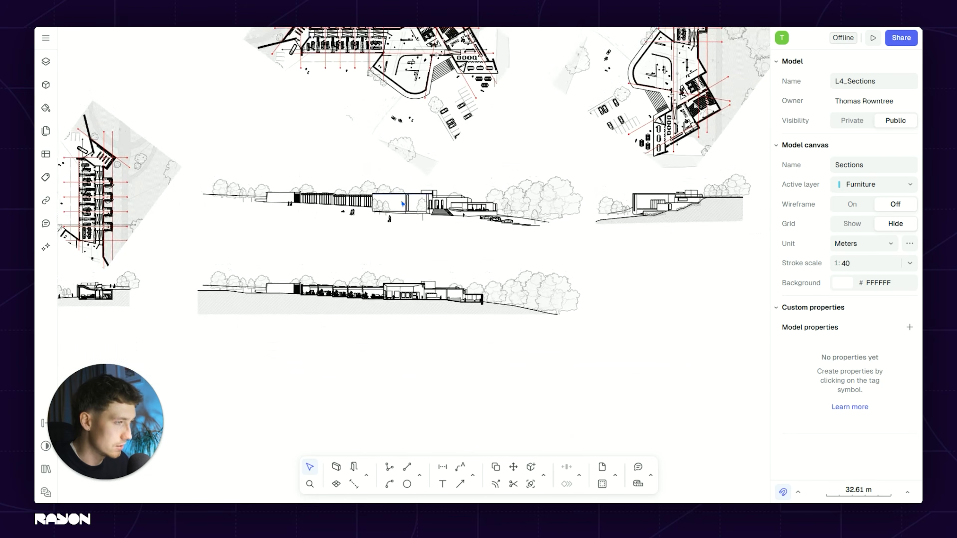
{"action": "scroll", "coordinate": [425, 238], "scroll_direction": "up", "scroll_amount": 3}
{"action": "middle_click_drag", "start_coordinate": [401, 267], "coordinate": [430, 274]}
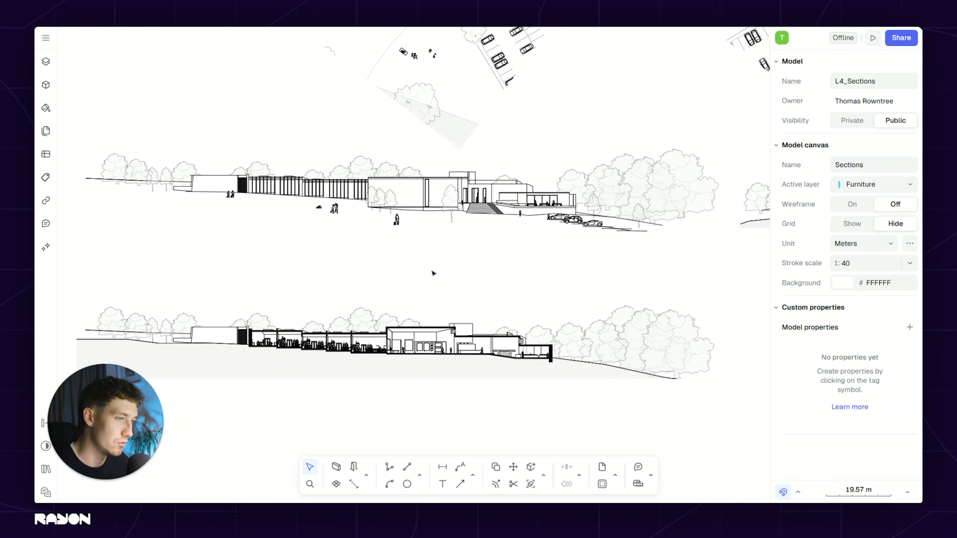
{"action": "middle_click_drag", "start_coordinate": [511, 236], "coordinate": [565, 180]}
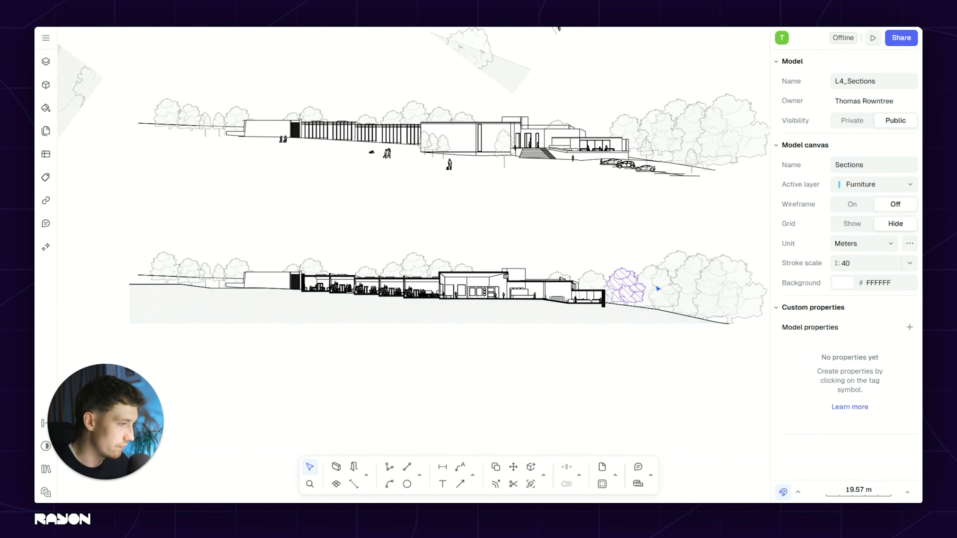
{"action": "middle_click_drag", "start_coordinate": [656, 288], "coordinate": [614, 279]}
{"action": "scroll", "coordinate": [548, 227], "scroll_direction": "down", "scroll_amount": 3}
{"action": "scroll", "coordinate": [610, 150], "scroll_direction": "up", "scroll_amount": 3}
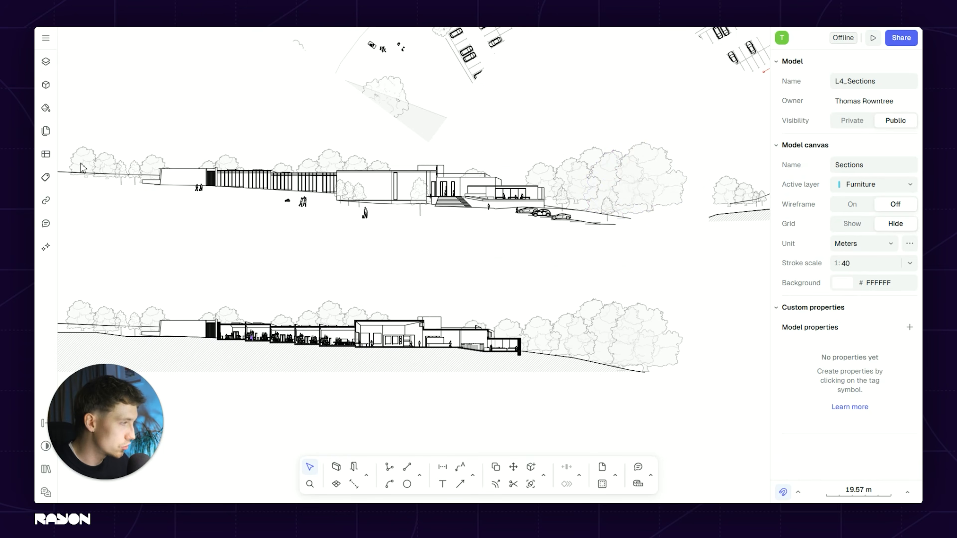
{"action": "middle_click_drag", "start_coordinate": [424, 278], "coordinate": [455, 528]}
{"action": "middle_click_drag", "start_coordinate": [429, 73], "coordinate": [431, 129]}
{"action": "middle_click_drag", "start_coordinate": [490, 400], "coordinate": [504, 156]}
{"action": "scroll", "coordinate": [553, 228], "scroll_direction": "up", "scroll_amount": 3}
{"action": "middle_click_drag", "start_coordinate": [483, 308], "coordinate": [427, 283]}
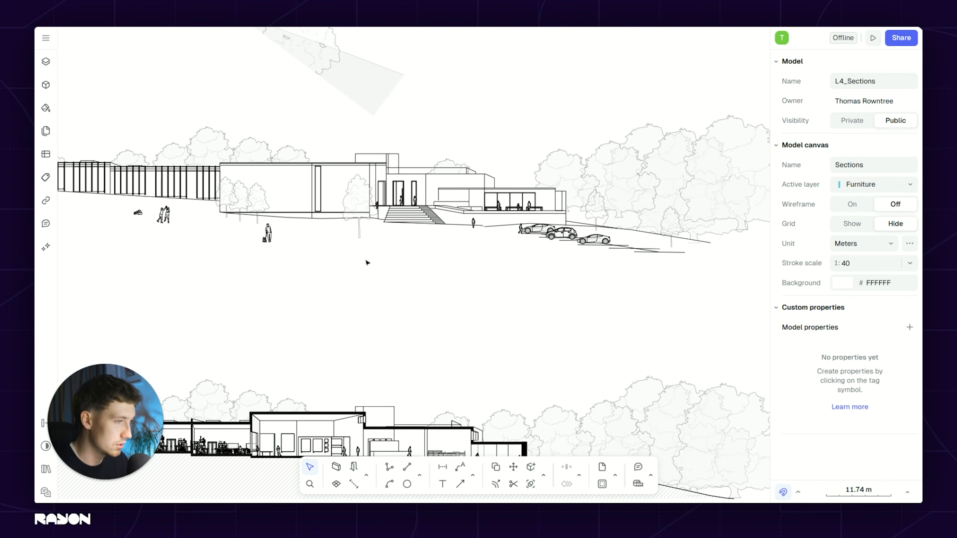
{"action": "scroll", "coordinate": [576, 266], "scroll_direction": "left", "scroll_amount": 6}
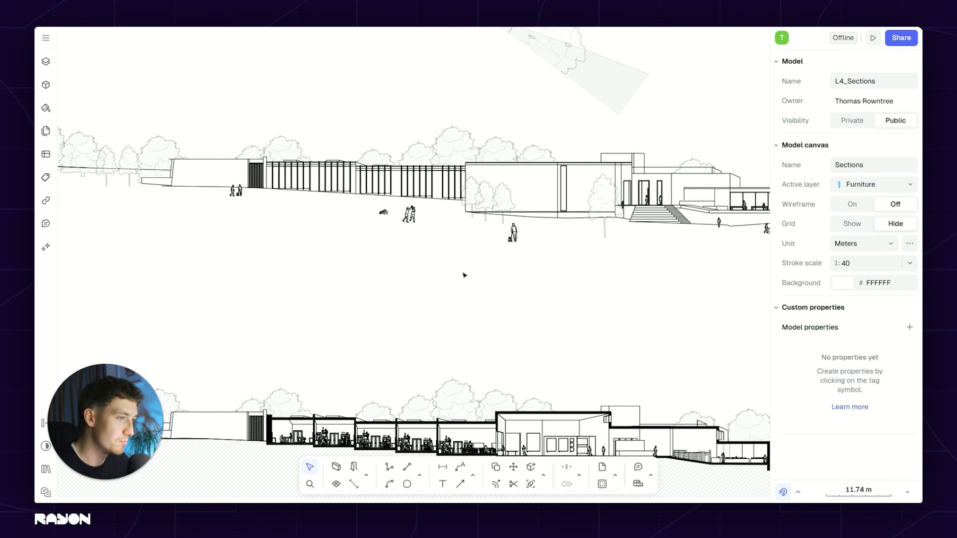
{"action": "scroll", "coordinate": [508, 287], "scroll_direction": "down", "scroll_amount": 5}
{"action": "middle_click_drag", "start_coordinate": [508, 287], "coordinate": [485, 163]}
{"action": "middle_click_drag", "start_coordinate": [72, 253], "coordinate": [380, 252]}
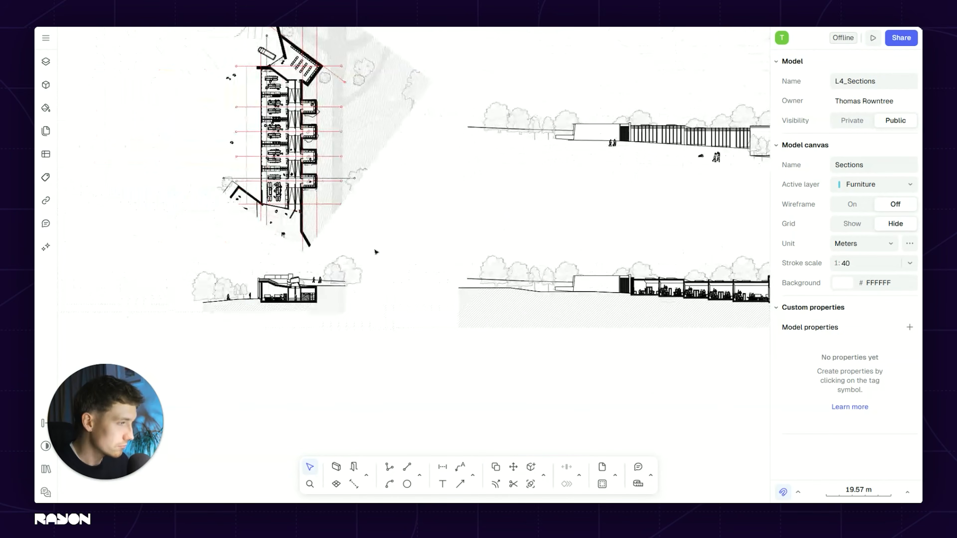
{"action": "scroll", "coordinate": [248, 309], "scroll_direction": "up", "scroll_amount": 2}
{"action": "middle_click_drag", "start_coordinate": [248, 308], "coordinate": [331, 287]}
{"action": "scroll", "coordinate": [331, 286], "scroll_direction": "down", "scroll_amount": 1}
{"action": "scroll", "coordinate": [368, 255], "scroll_direction": "up", "scroll_amount": 1}
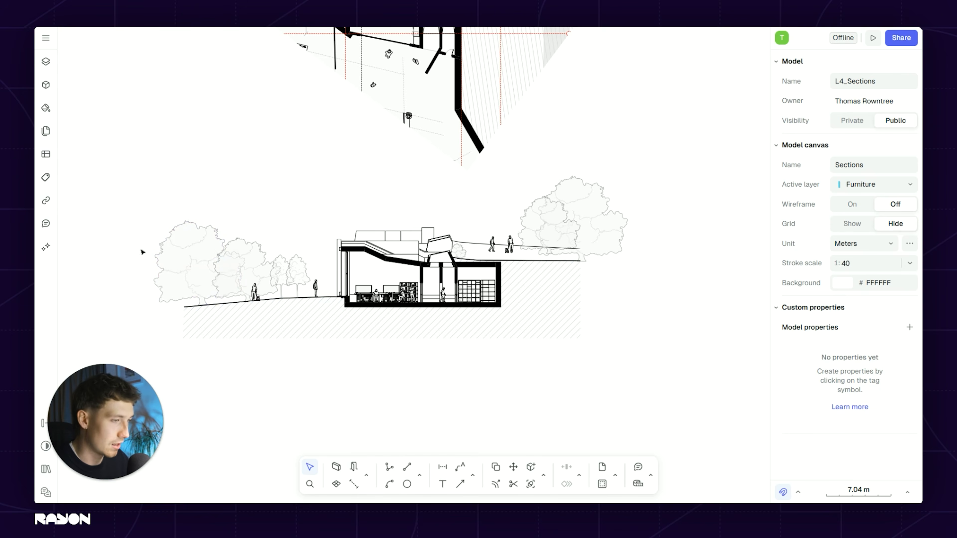
{"action": "scroll", "coordinate": [427, 262], "scroll_direction": "up", "scroll_amount": 3}
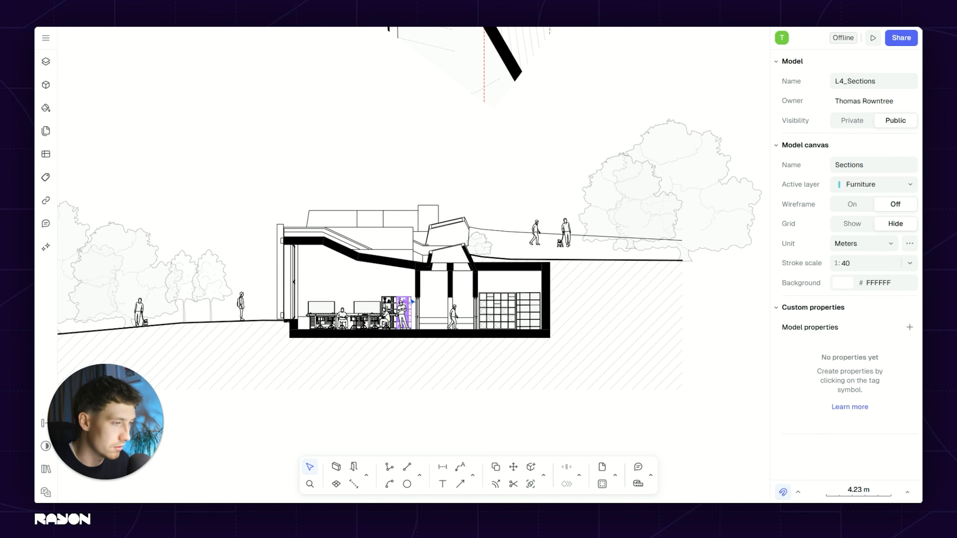
{"action": "scroll", "coordinate": [264, 260], "scroll_direction": "left", "scroll_amount": 8}
{"action": "scroll", "coordinate": [264, 261], "scroll_direction": "down", "scroll_amount": 2}
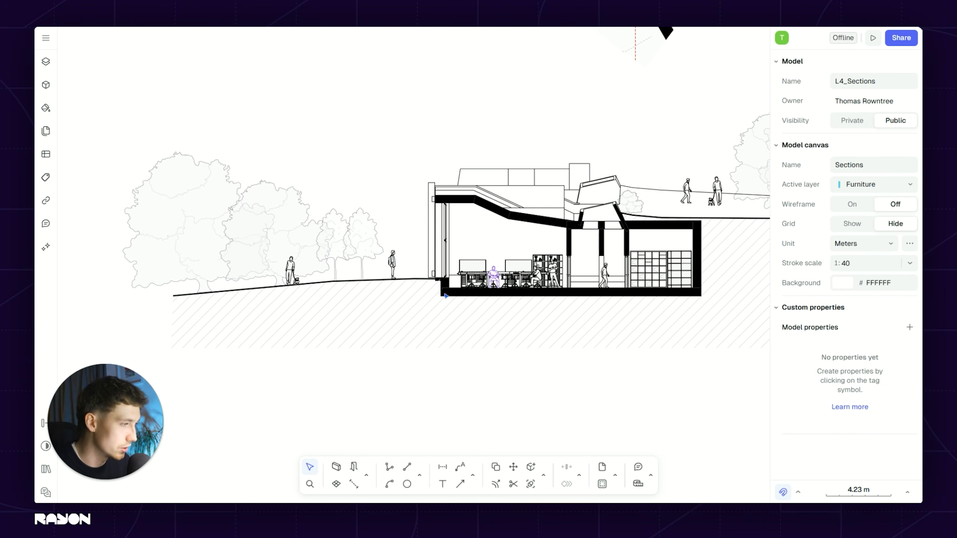
{"action": "scroll", "coordinate": [434, 285], "scroll_direction": "down", "scroll_amount": 5, "text": "ctrl"}
{"action": "scroll", "coordinate": [433, 285], "scroll_direction": "up", "scroll_amount": 8, "text": "ctrl"}
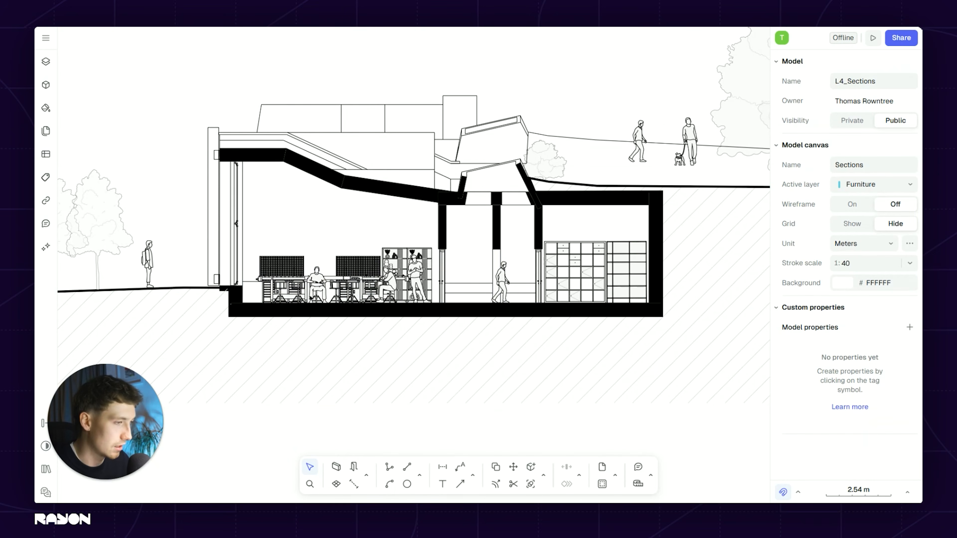
{"action": "middle_click_drag", "start_coordinate": [361, 328], "coordinate": [368, 305]}
{"action": "scroll", "coordinate": [369, 306], "scroll_direction": "down", "scroll_amount": 3}
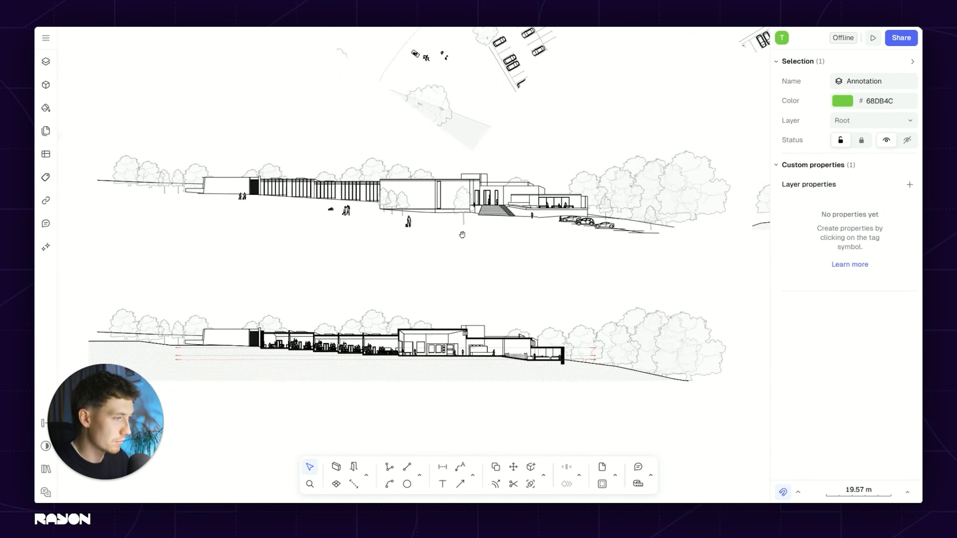
{"action": "middle_click_drag", "start_coordinate": [461, 241], "coordinate": [469, 236]}
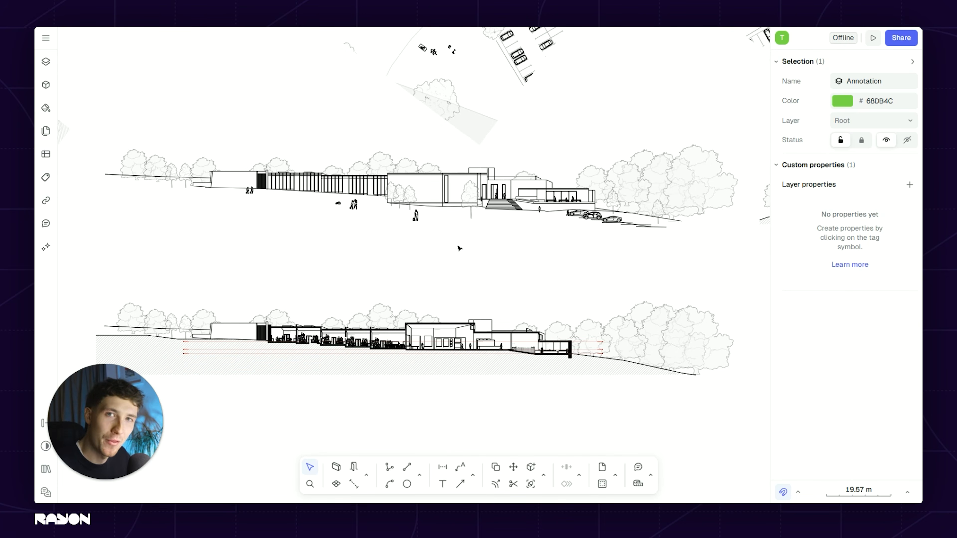
{"action": "scroll", "coordinate": [459, 249], "scroll_direction": "down", "scroll_amount": 3}
{"action": "middle_click_drag", "start_coordinate": [460, 250], "coordinate": [437, 375]}
{"action": "scroll", "coordinate": [416, 145], "scroll_direction": "up", "scroll_amount": 3}
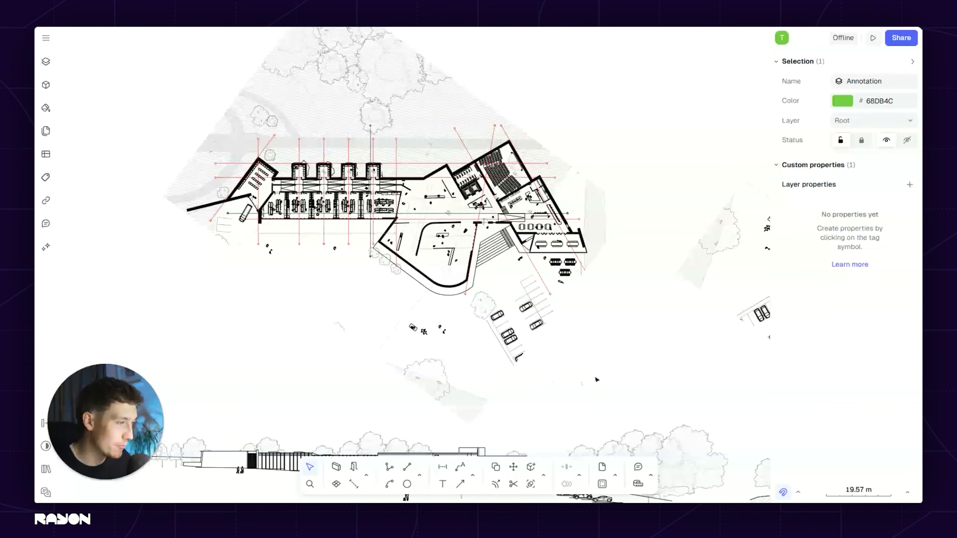
{"action": "scroll", "coordinate": [618, 356], "scroll_direction": "down", "scroll_amount": 7}
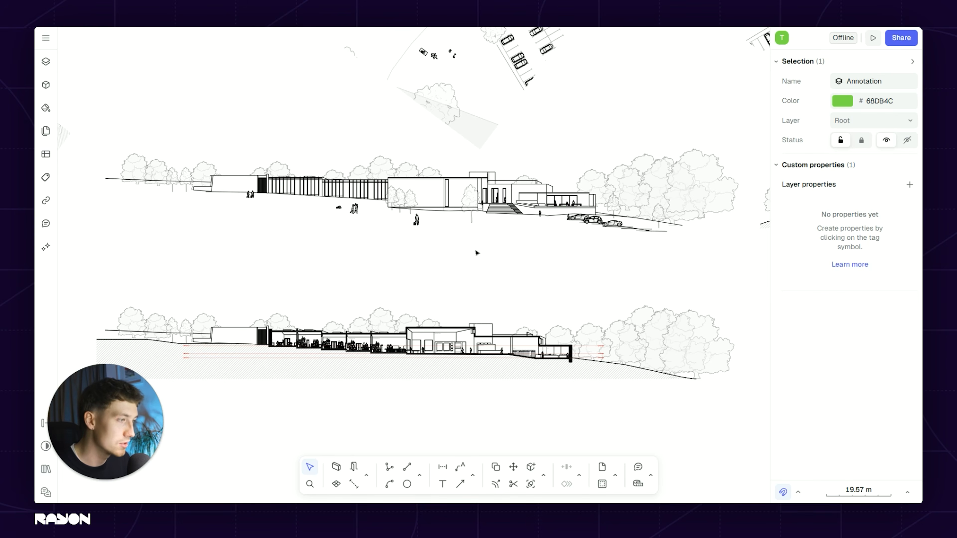
{"action": "scroll", "coordinate": [422, 187], "scroll_direction": "up", "scroll_amount": 5}
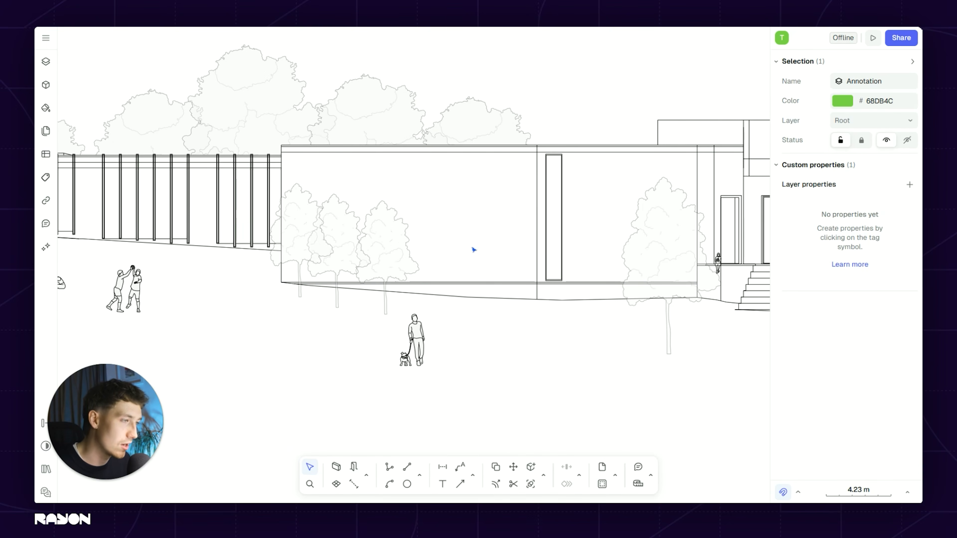
{"action": "middle_click_drag", "start_coordinate": [265, 207], "coordinate": [483, 213]}
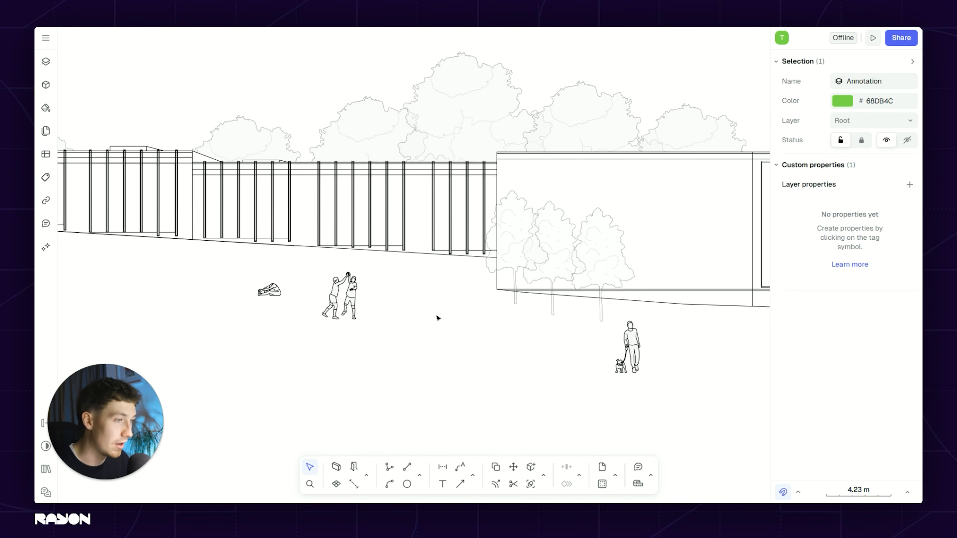
{"action": "scroll", "coordinate": [438, 318], "scroll_direction": "down", "scroll_amount": 10}
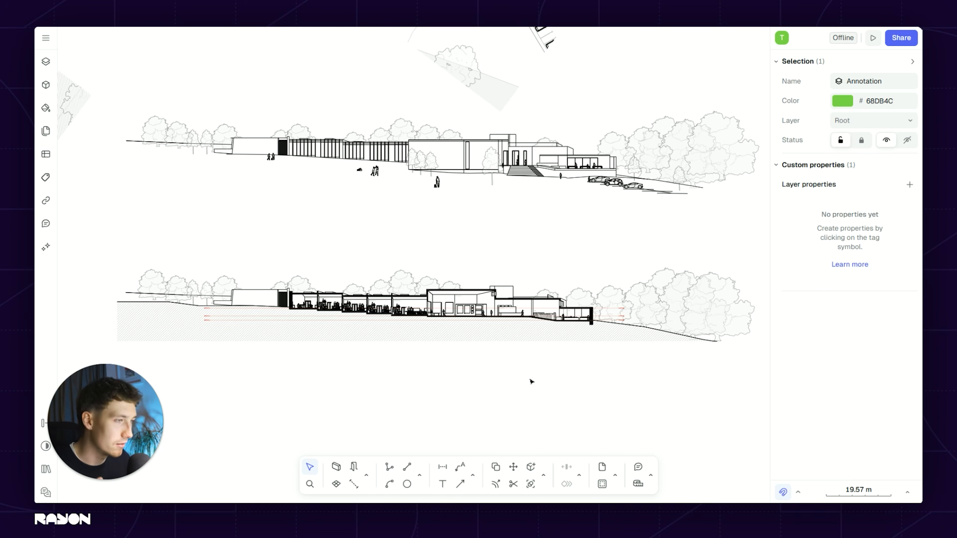
{"action": "scroll", "coordinate": [483, 368], "scroll_direction": "up", "scroll_amount": 5}
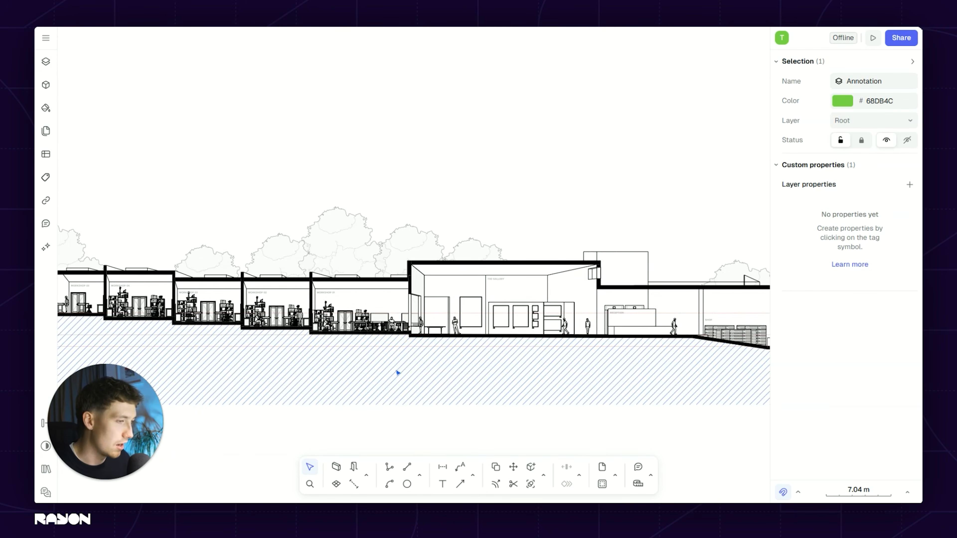
{"action": "scroll", "coordinate": [397, 373], "scroll_direction": "down", "scroll_amount": 3}
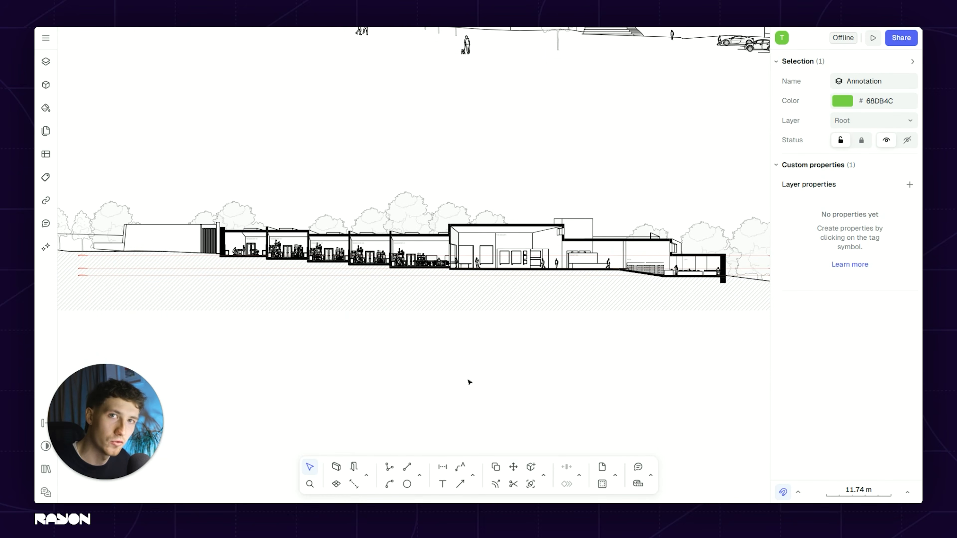